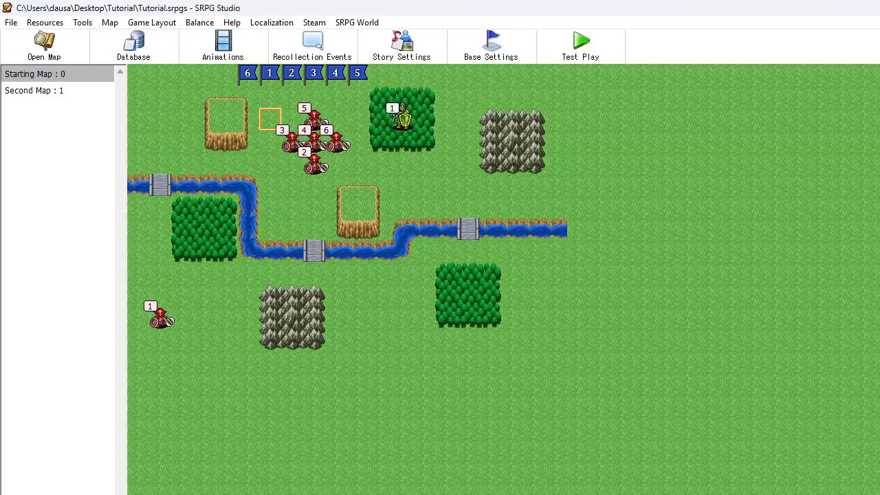
- Open Second Map to check its auto events, then return to the map list
left_click(78, 96)
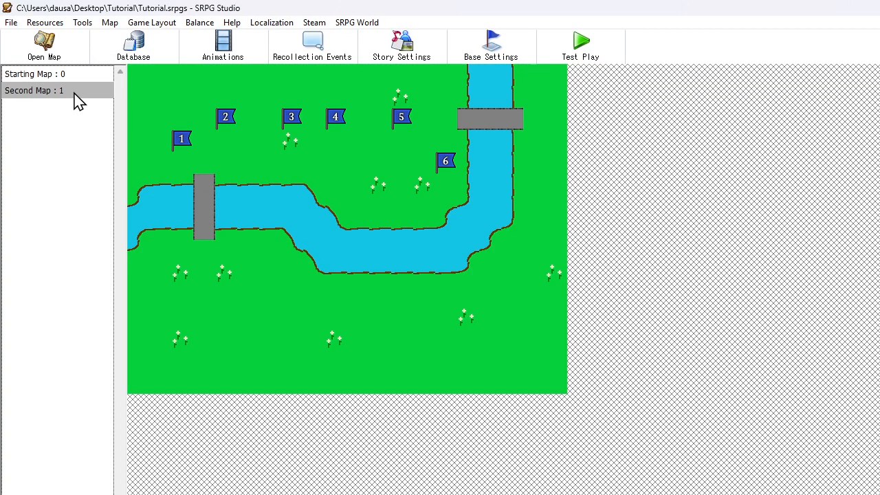
left_click(75, 42)
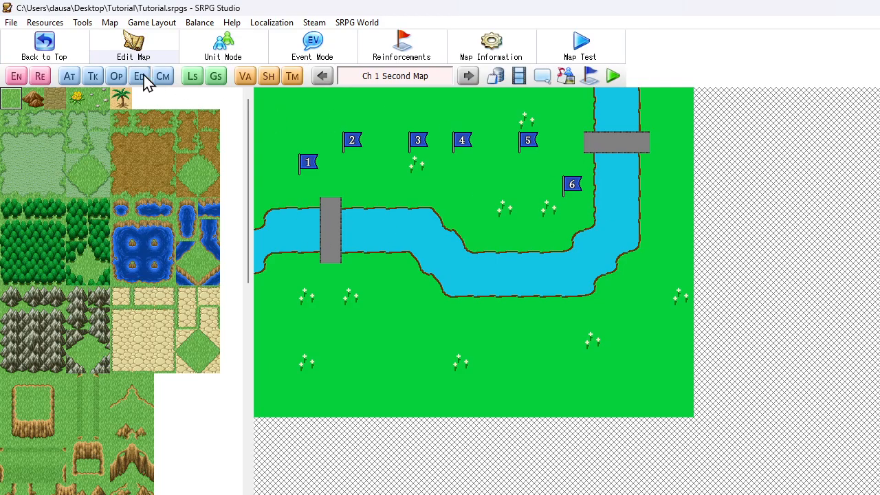
left_click(73, 77)
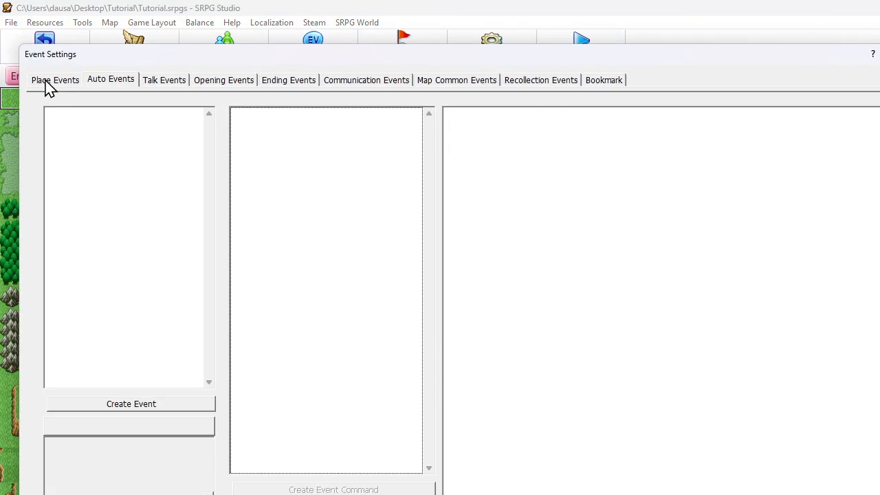
left_click(707, 492)
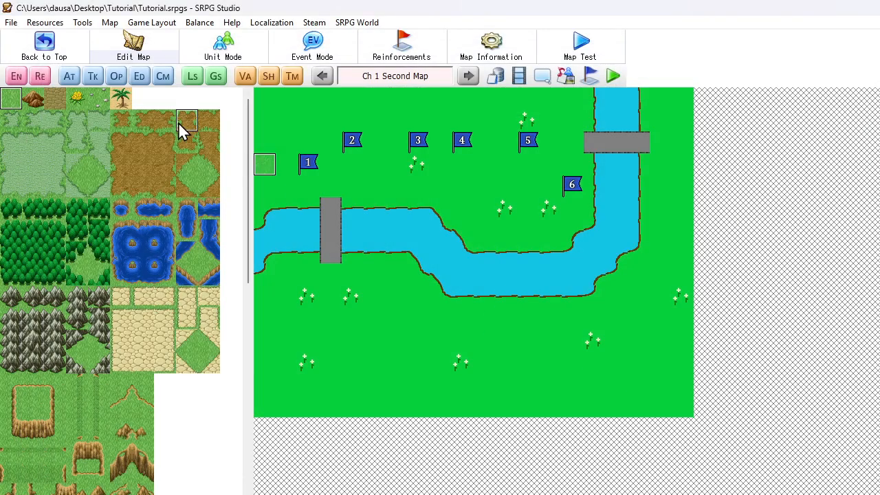
left_click(61, 54)
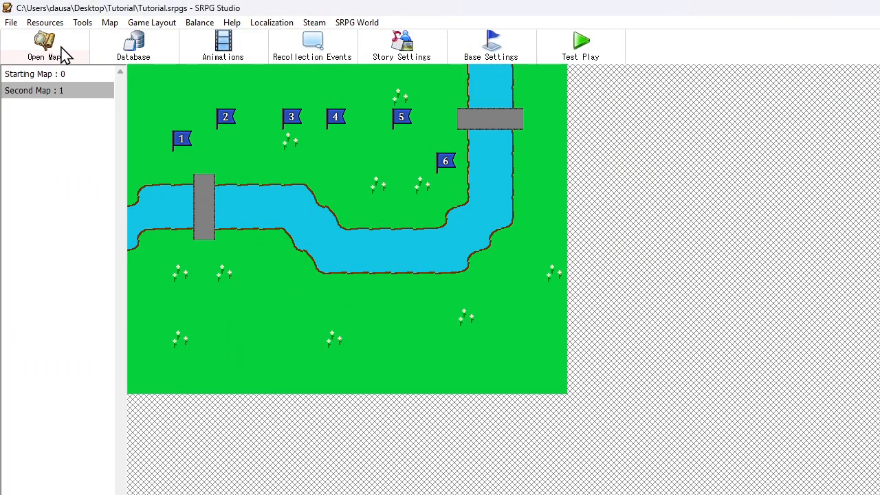
- Open Starting Map and review its Enemy Attack, Set Starting Abilities and Set Abilities auto events
left_click(42, 76)
left_click(52, 47)
left_click(66, 79)
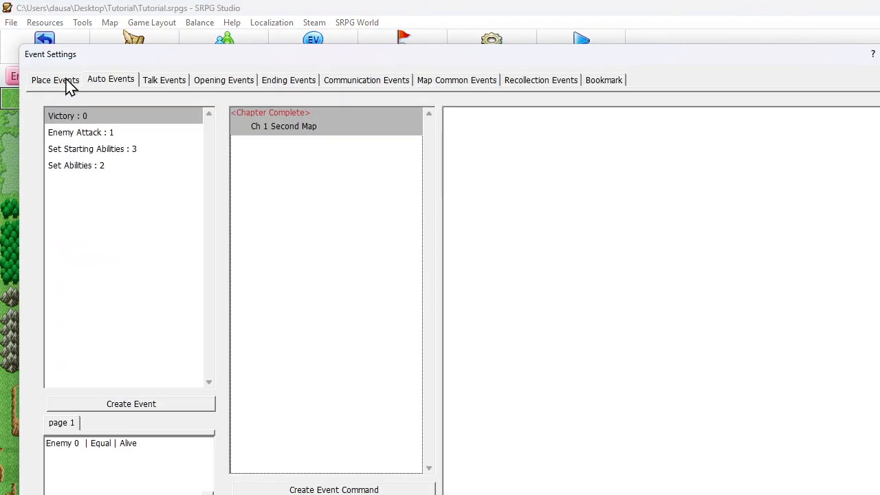
left_click(140, 133)
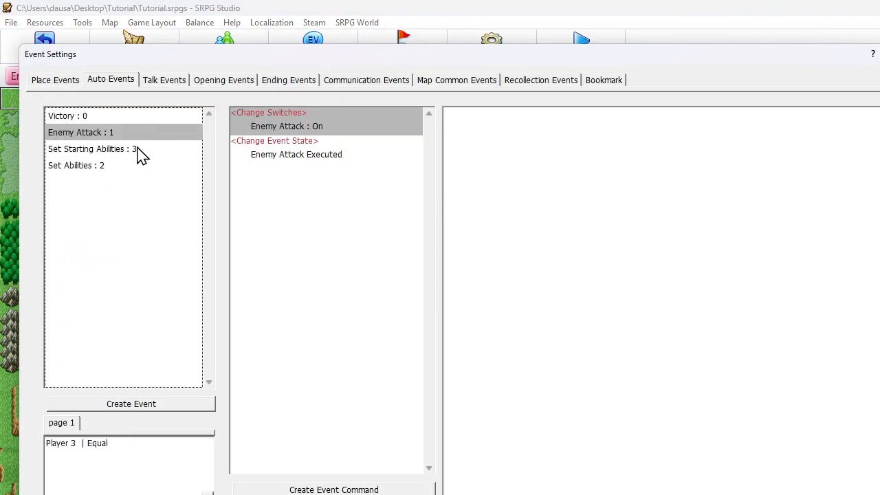
left_click(139, 152)
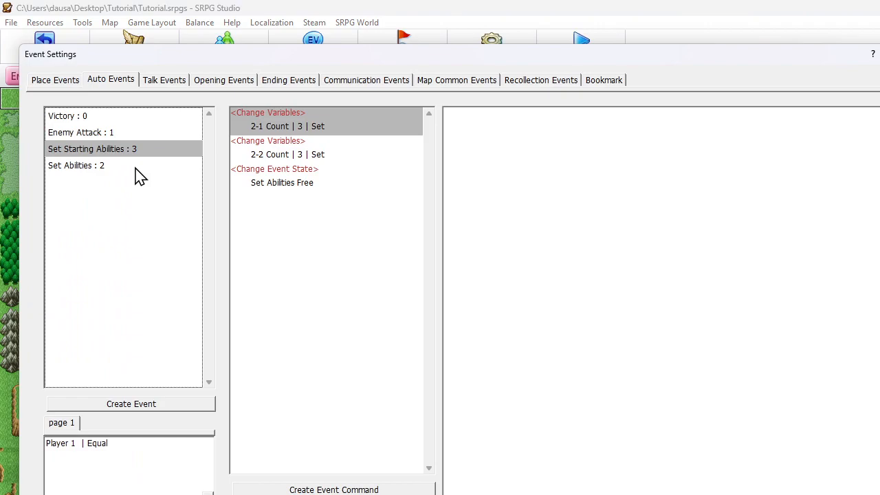
left_click(134, 165)
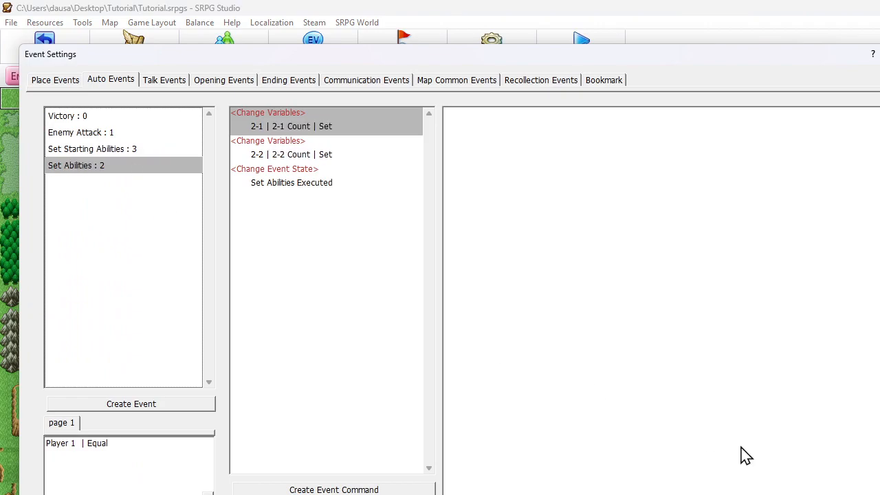
key("Escape")
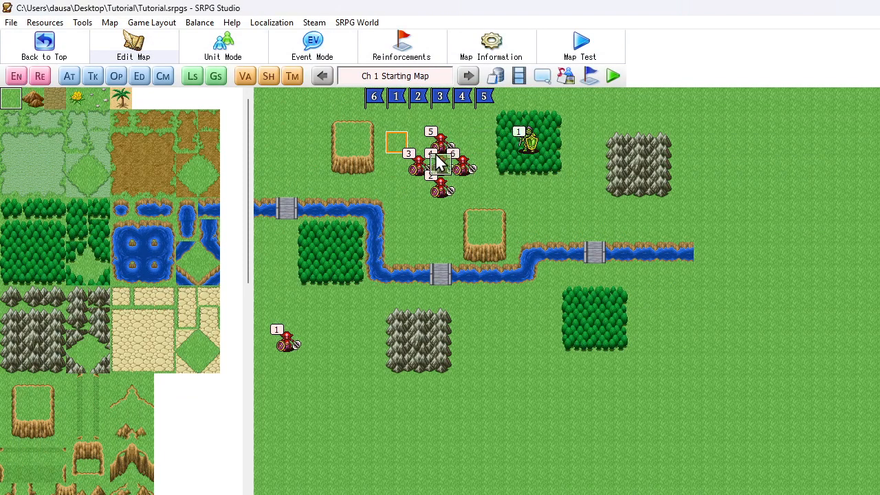
- Delete all six Goblin units from the regular enemies of Starting Map
left_click(17, 75)
left_click(46, 81)
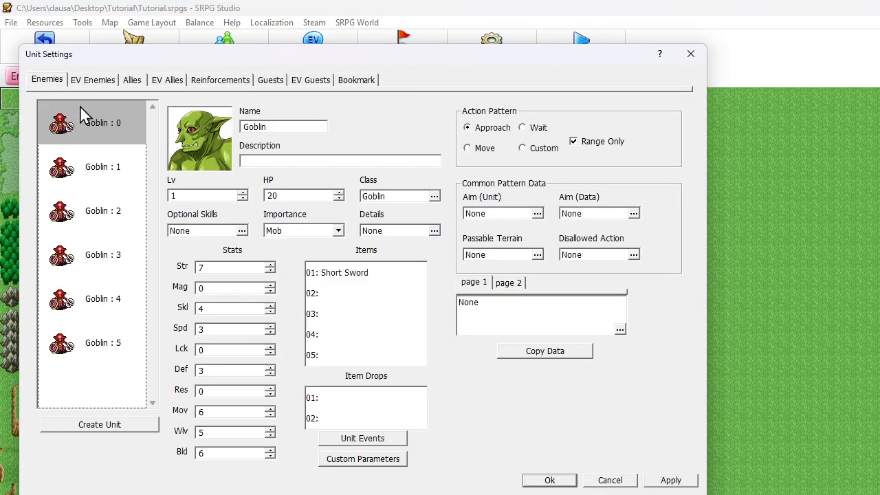
left_click(109, 347, "shift")
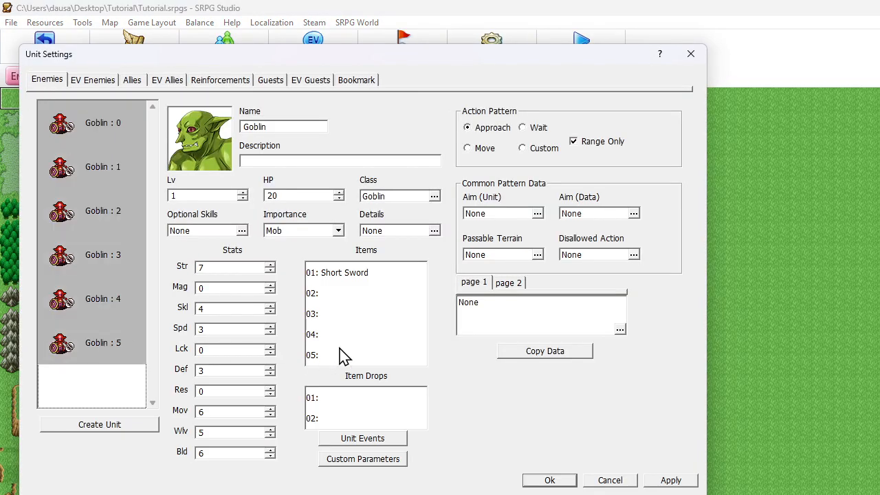
key("Delete")
- Duplicate the Goblin event enemy and give the copy the skeleton face graphic from the General 6 set
left_click(107, 82)
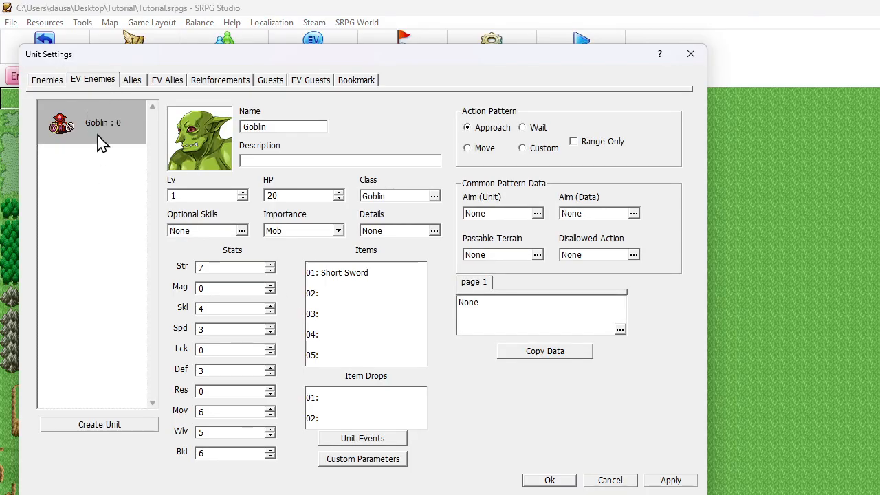
key("ctrl+v")
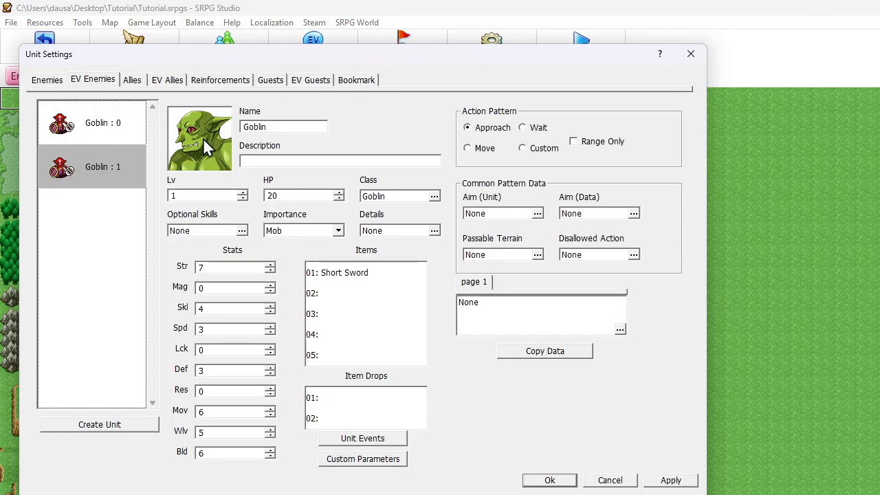
double_click(203, 137)
left_click(114, 173)
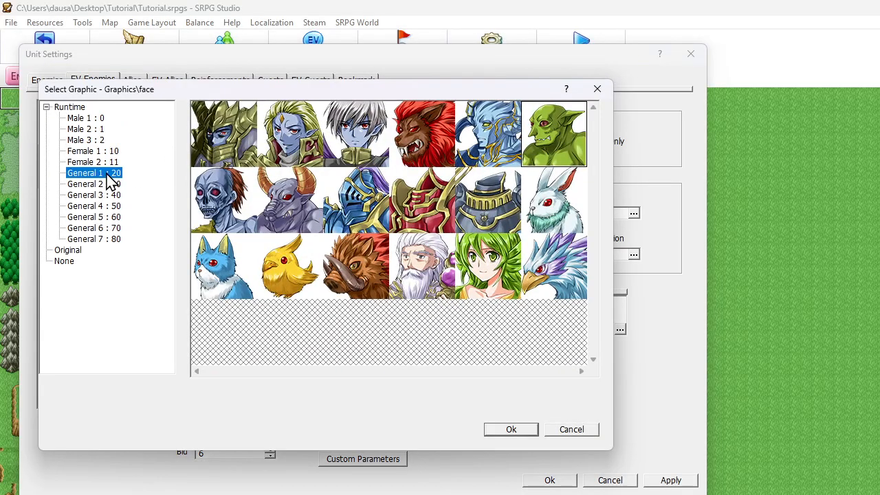
left_click(109, 184)
left_click(105, 196)
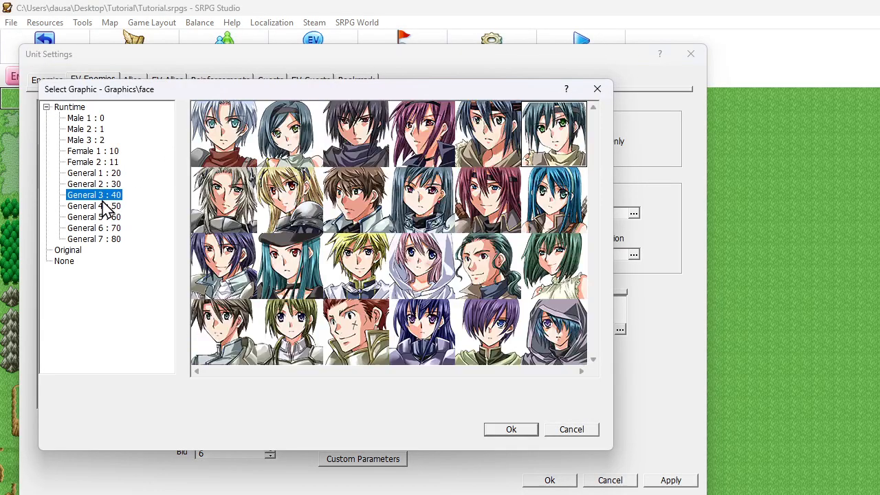
left_click(103, 217)
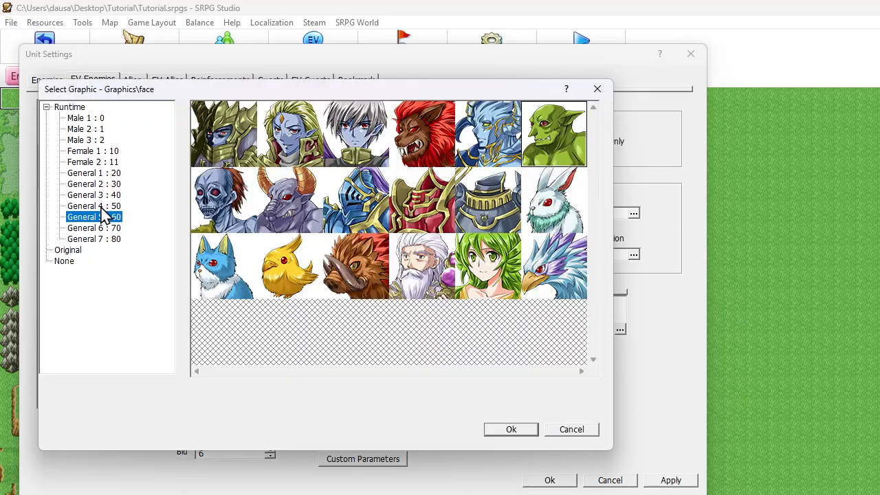
left_click(103, 206)
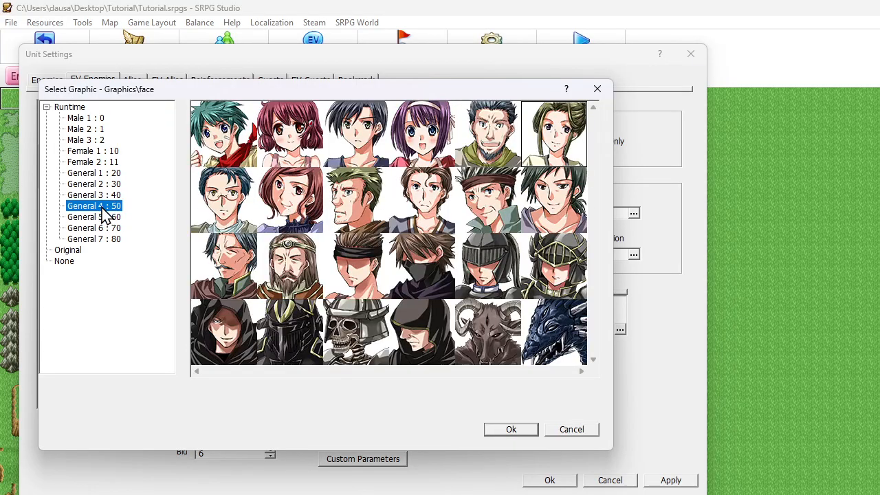
left_click(104, 217)
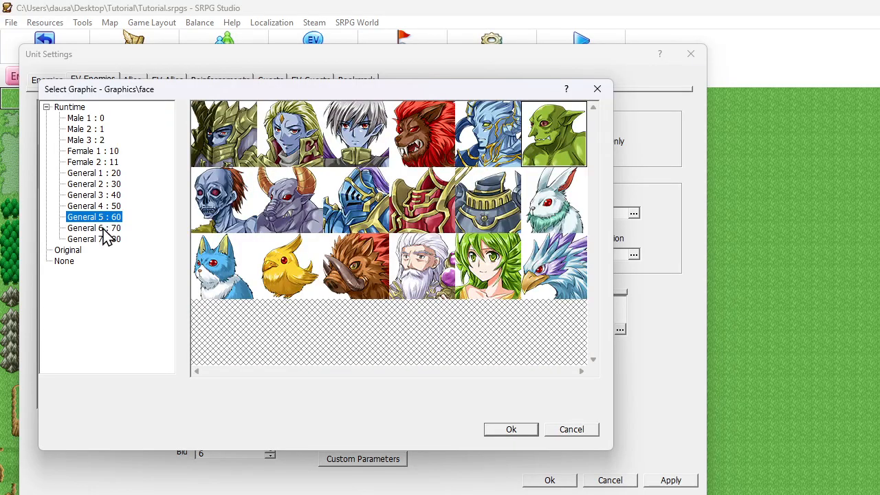
left_click(103, 228)
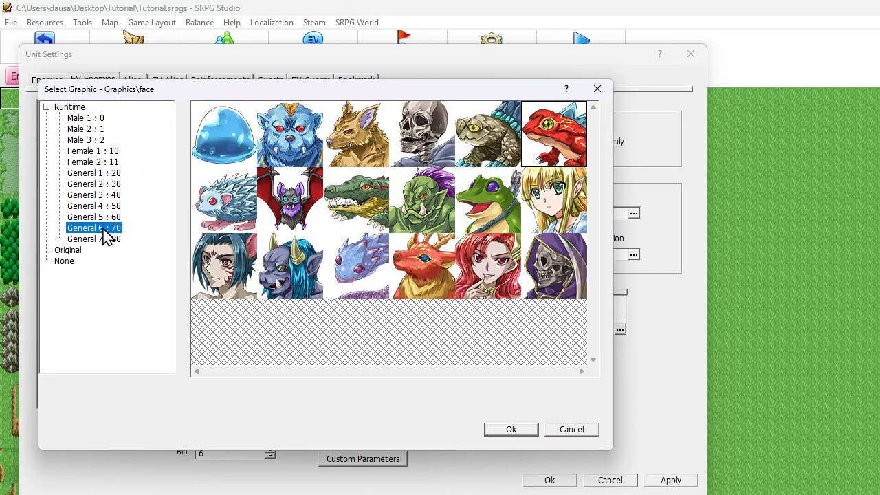
left_click(440, 145)
left_click(512, 428)
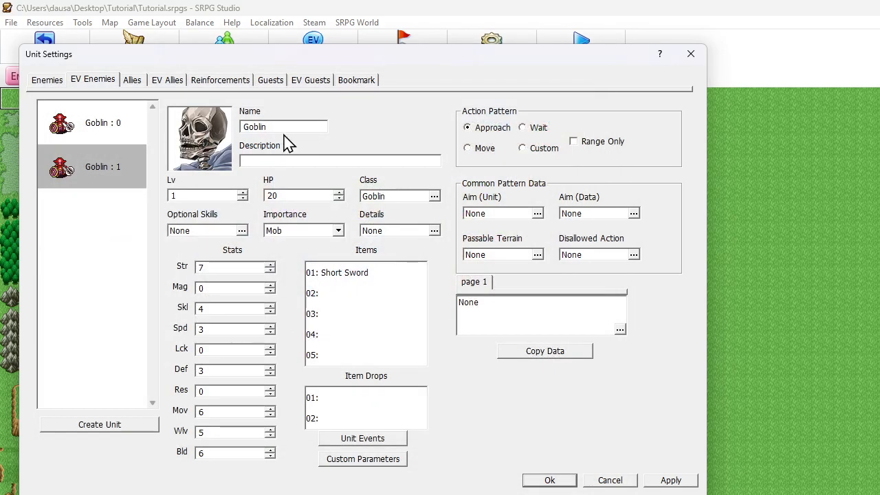
- Rename the copied event enemy to Skeleton and set its class to Skeleton
type("Skeleton")
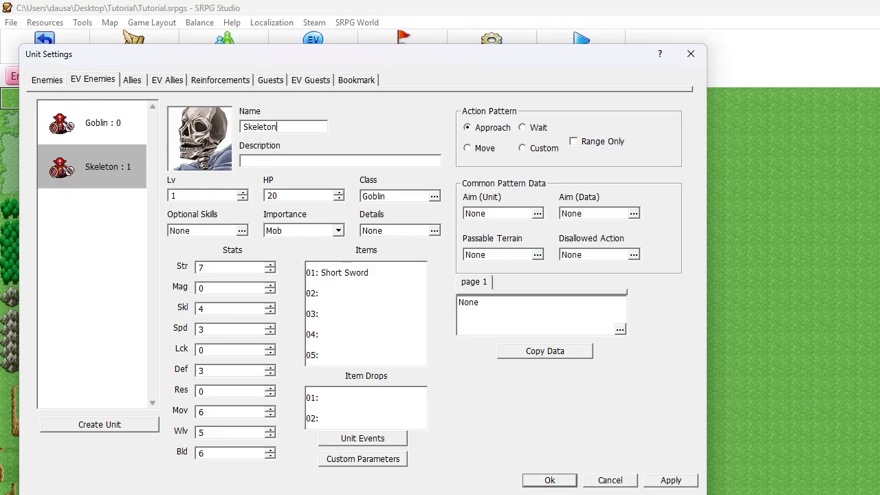
left_click(406, 198)
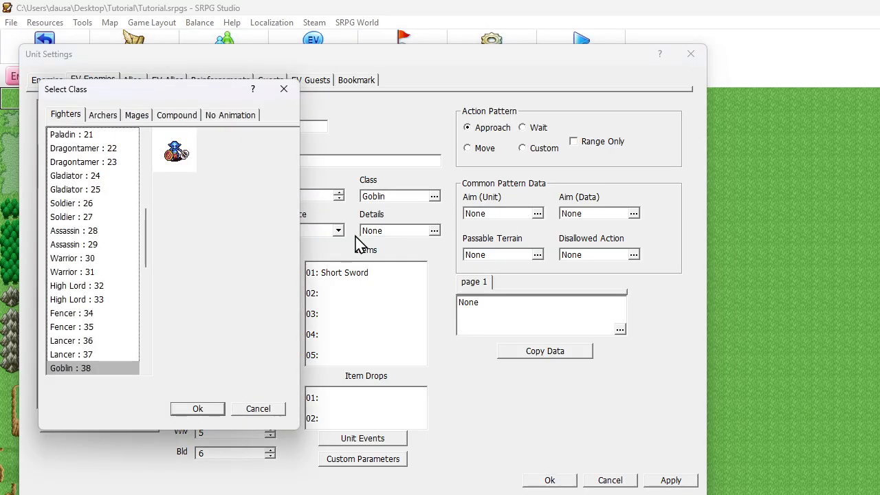
scroll(101, 268, "down", 4)
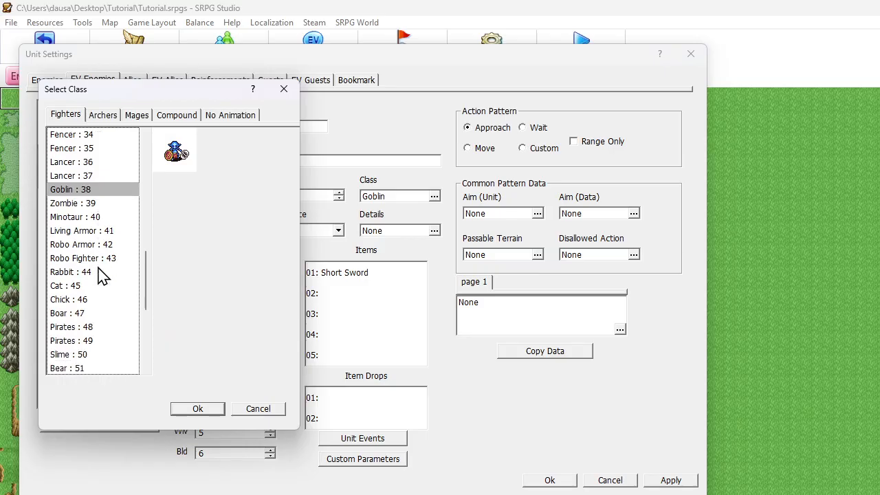
scroll(102, 275, "down", 3)
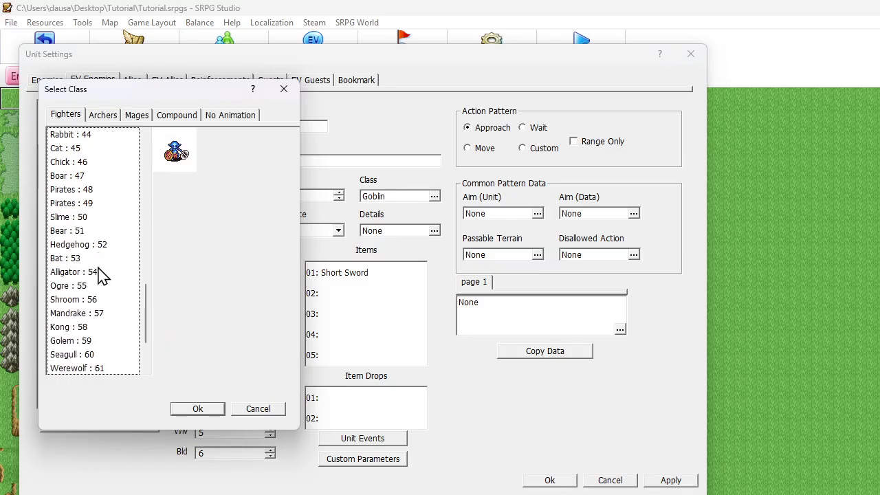
scroll(101, 275, "down", 2)
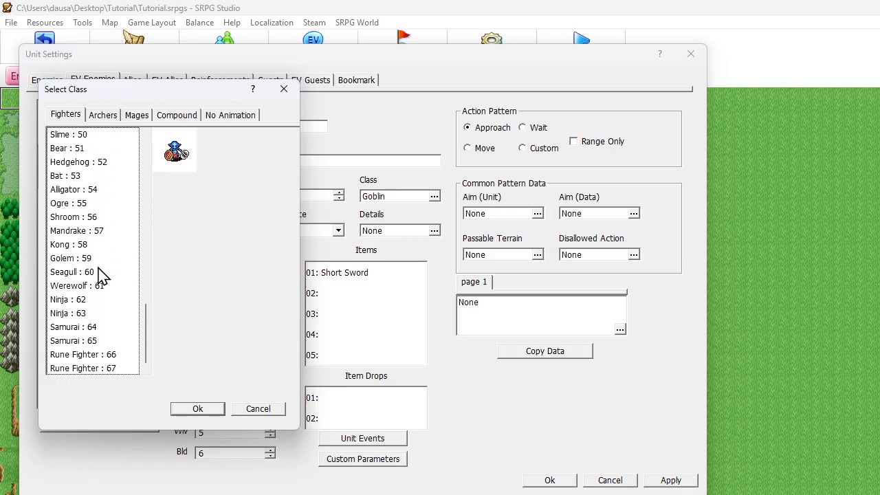
scroll(101, 275, "up", 3)
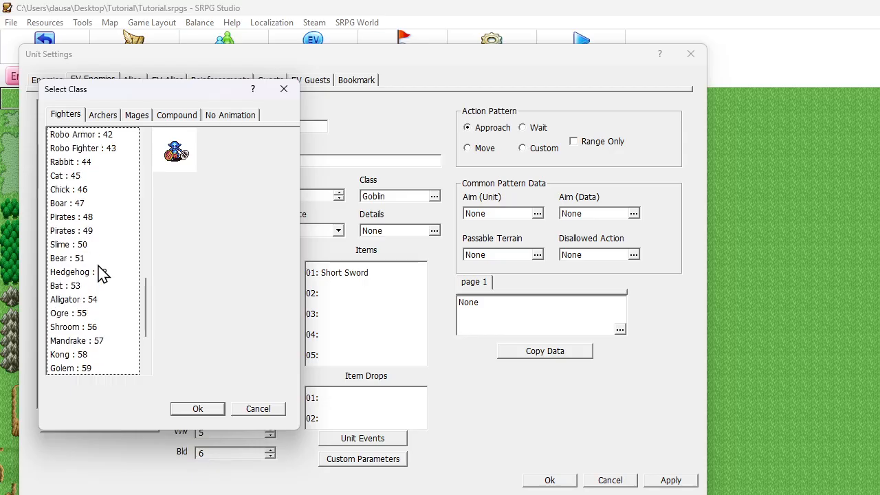
scroll(101, 275, "up", 3)
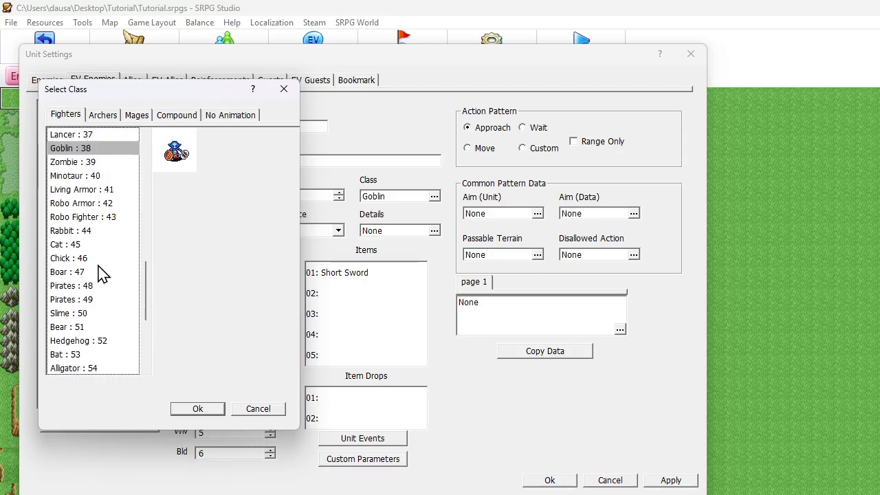
scroll(101, 275, "up", 7)
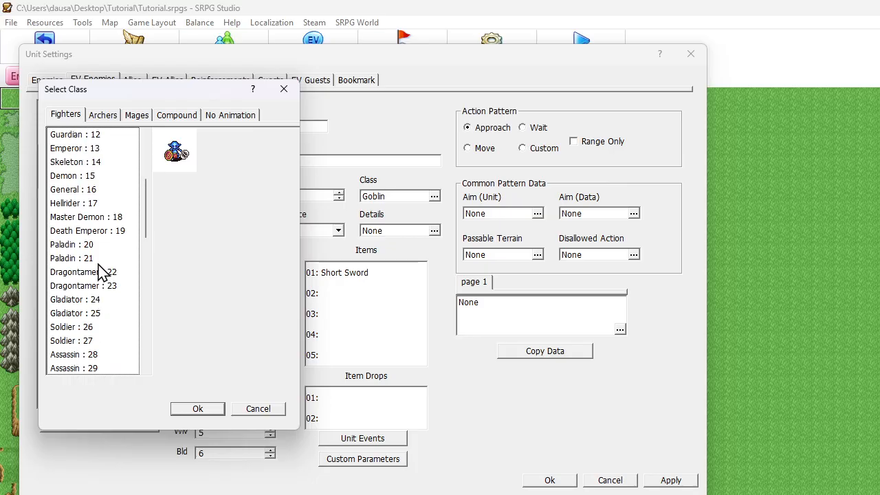
left_click(76, 164)
left_click(199, 409)
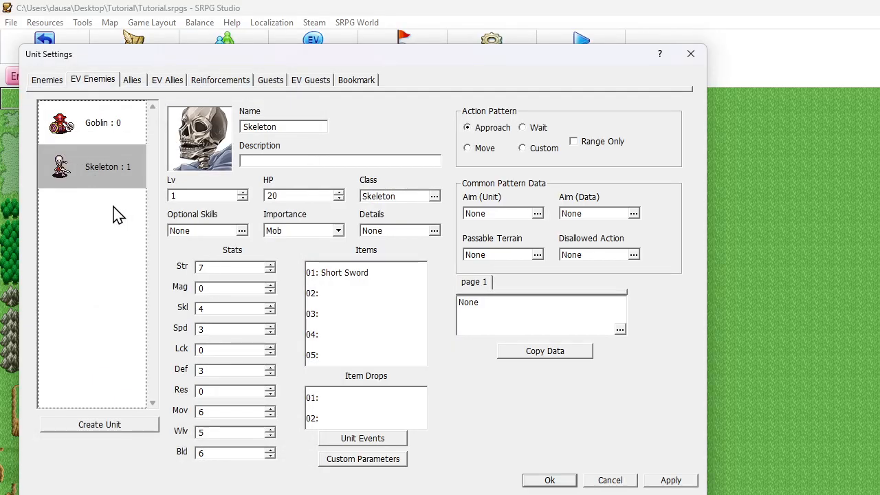
- Duplicate the Skeleton event enemy and set the copy's class to Zombie from the Fighters classes
key("ctrl+v")
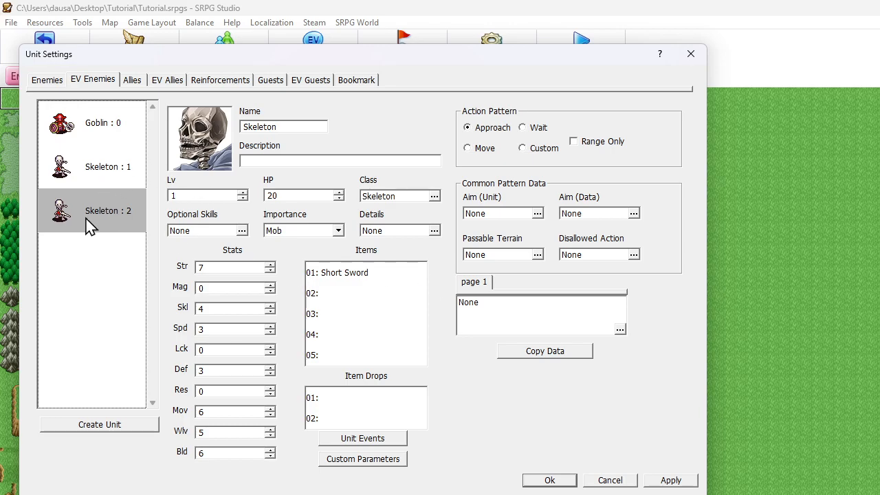
left_click(390, 200)
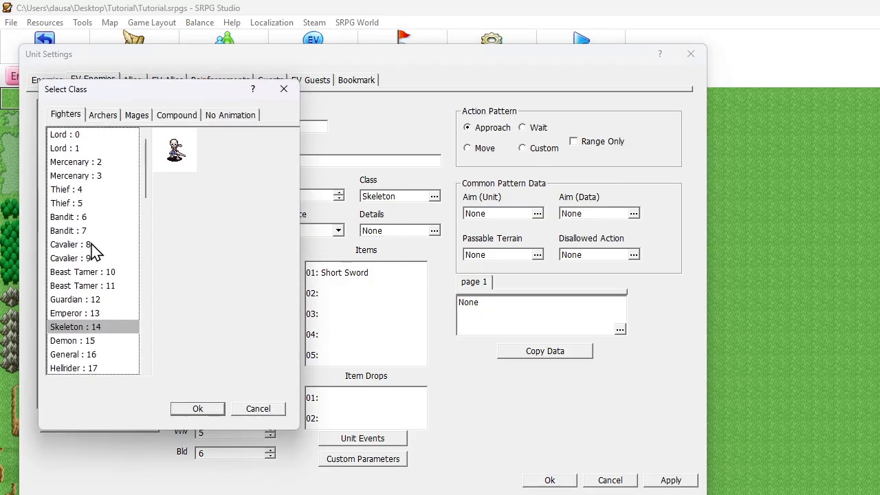
scroll(94, 253, "down", 1)
scroll(94, 253, "down", 1)
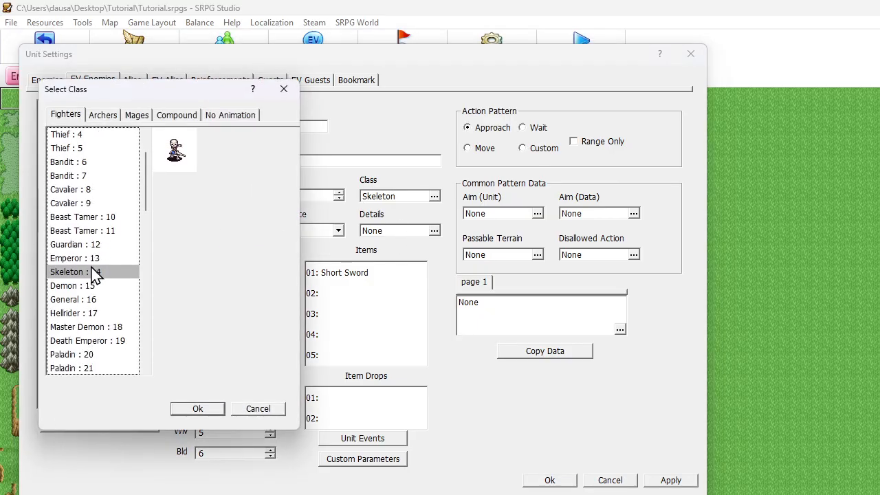
left_click(85, 316)
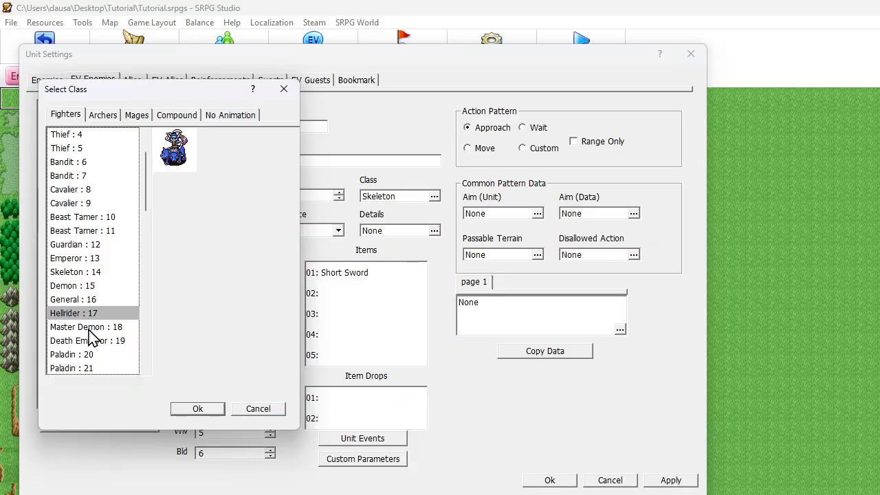
left_click(88, 328)
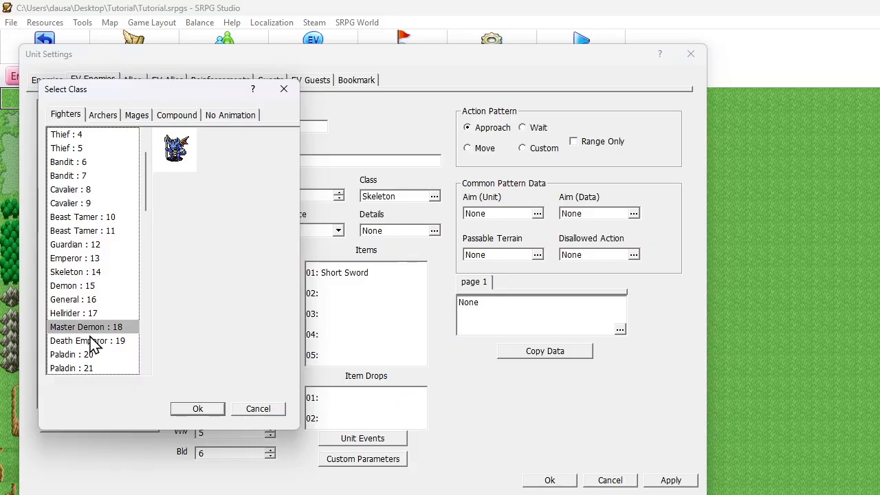
left_click(94, 342)
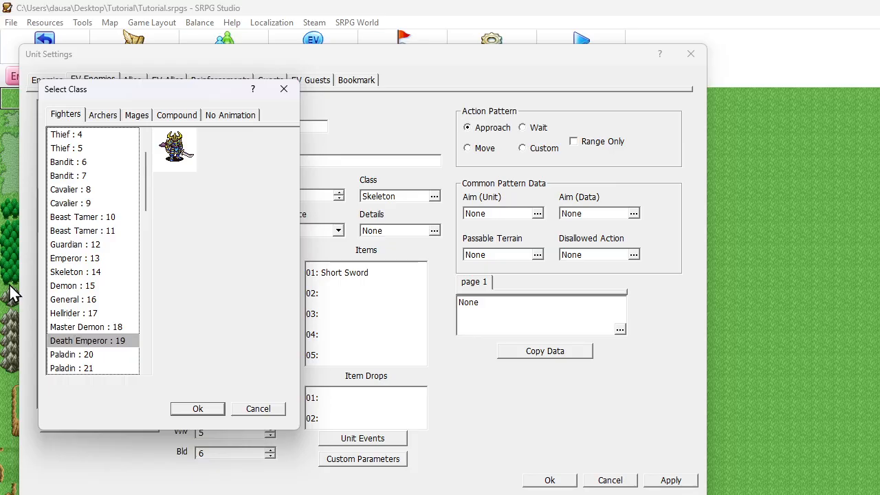
scroll(86, 309, "down", 3)
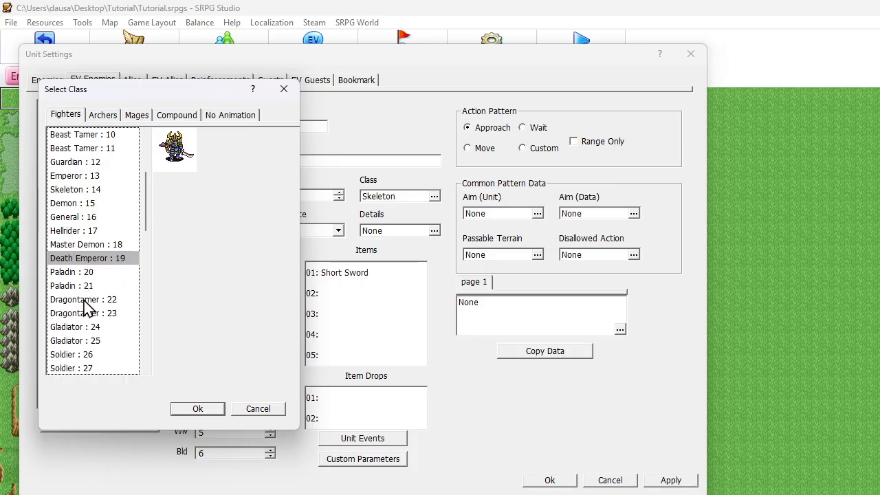
scroll(87, 309, "down", 3)
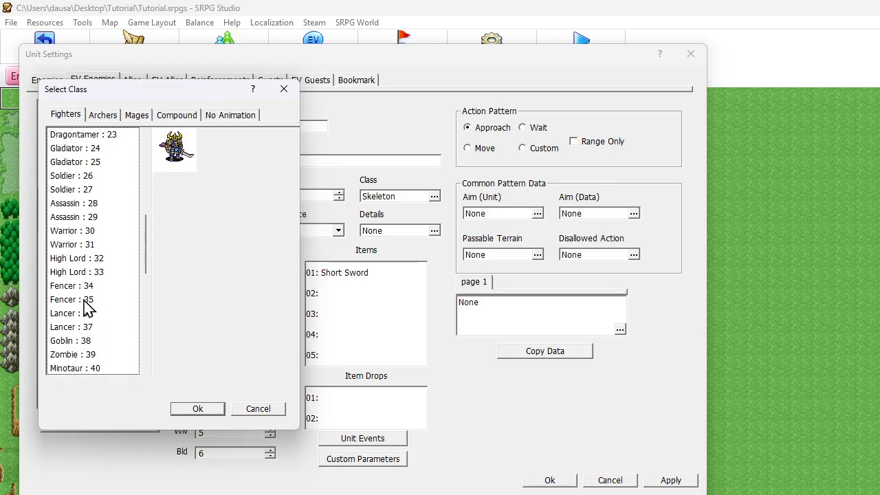
left_click(72, 354)
left_click(184, 409)
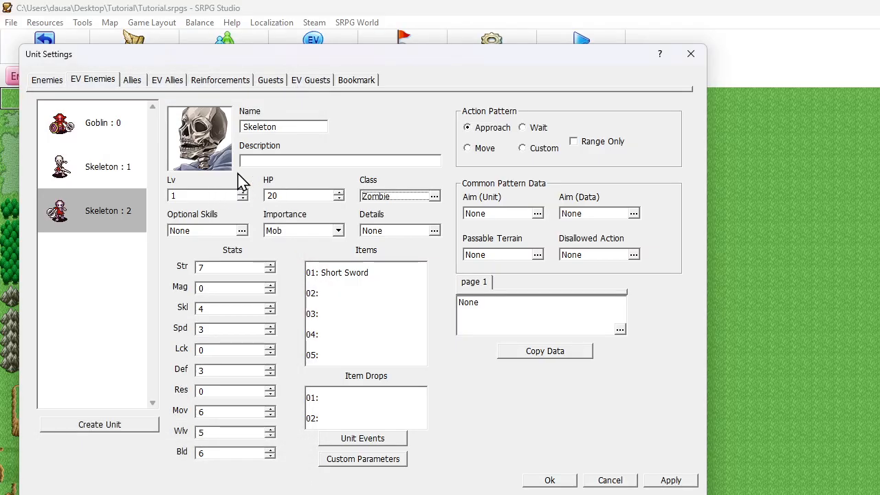
- Give the Zombie-class event enemy the blue zombie face graphic from the General 5 set
left_click(202, 145)
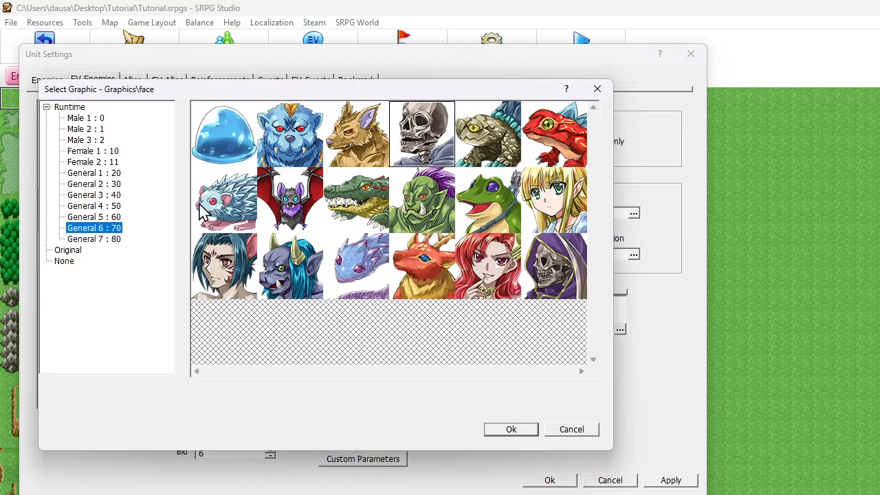
left_click(101, 219)
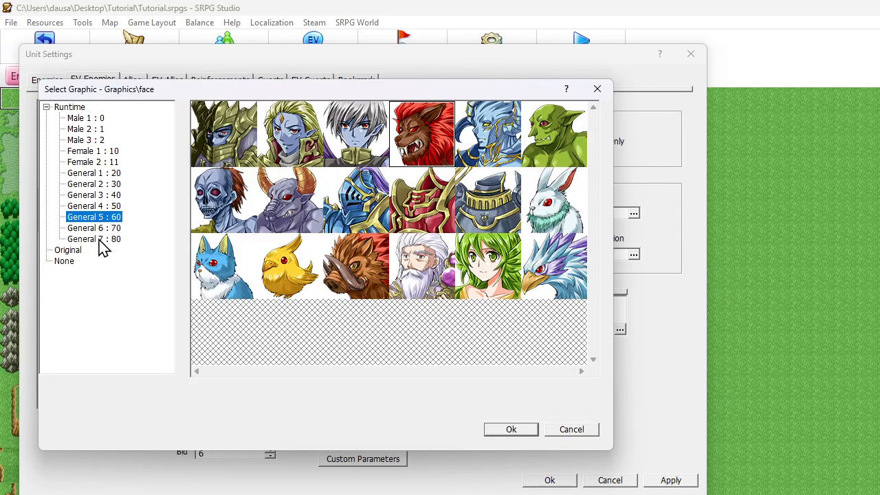
left_click(221, 197)
left_click(511, 429)
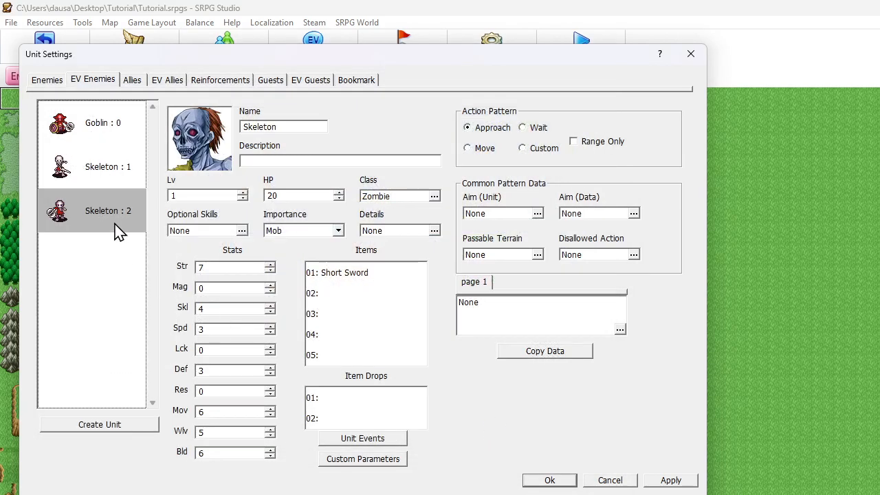
- Duplicate the Zombie-class event enemy and set the copy's class to Necromancer from the Mages classes
key("ctrl+v")
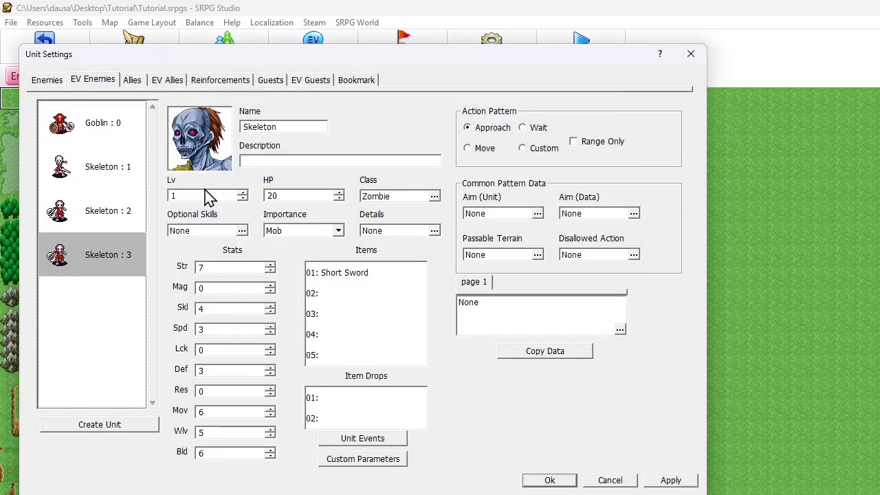
left_click(196, 148)
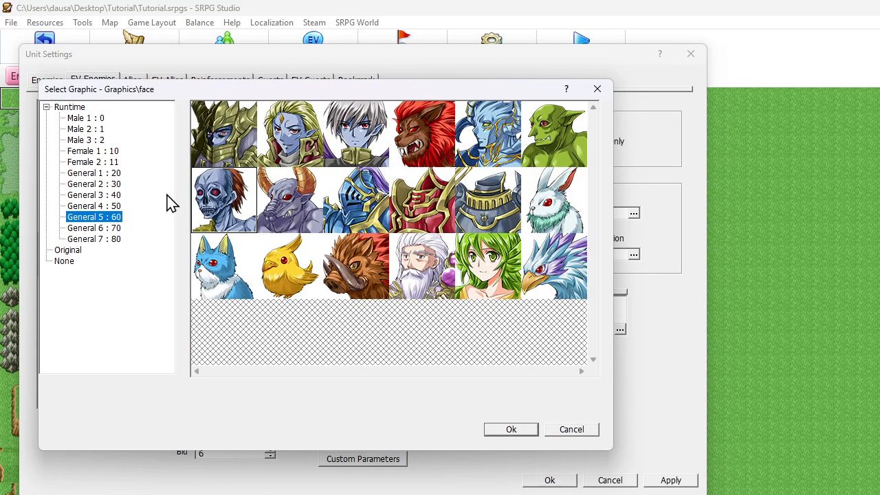
left_click(510, 429)
left_click(433, 196)
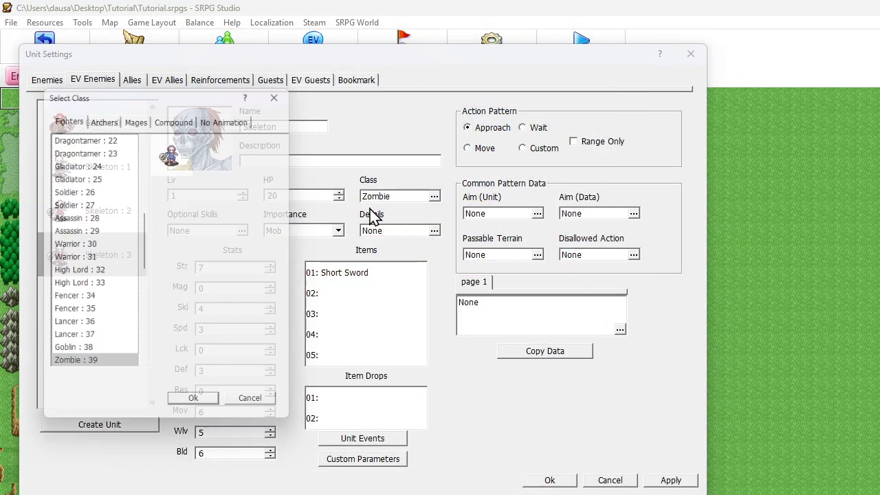
scroll(78, 285, "down", 5)
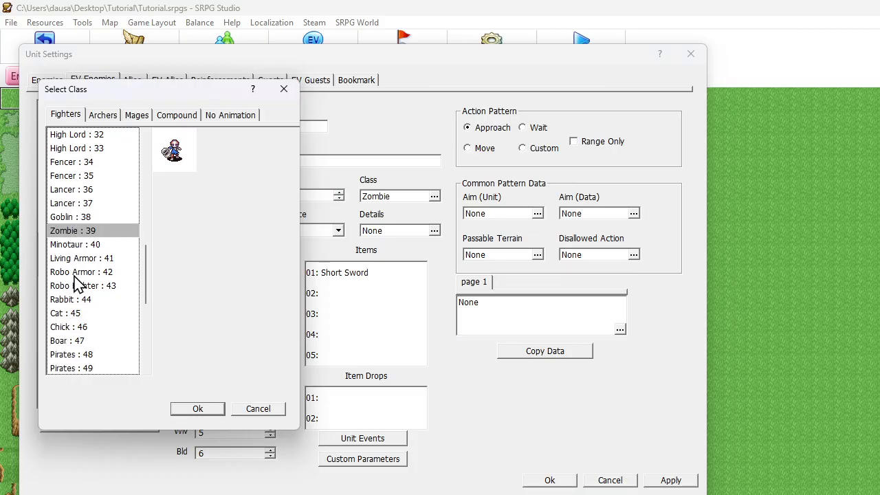
scroll(78, 286, "down", 2)
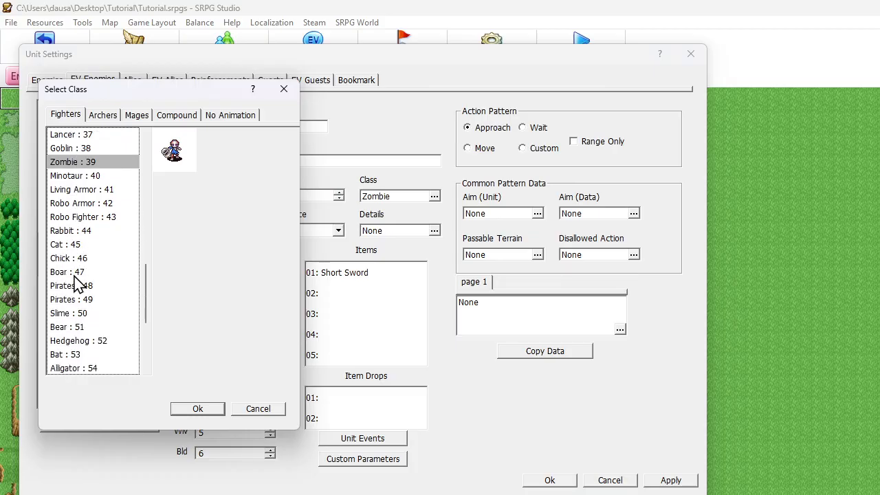
left_click(145, 116)
scroll(118, 207, "down", 2)
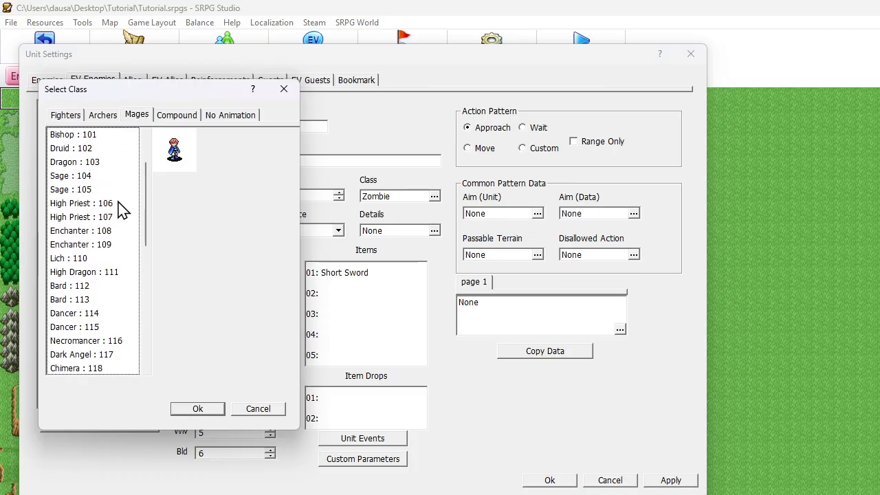
left_click(102, 341)
left_click(198, 410)
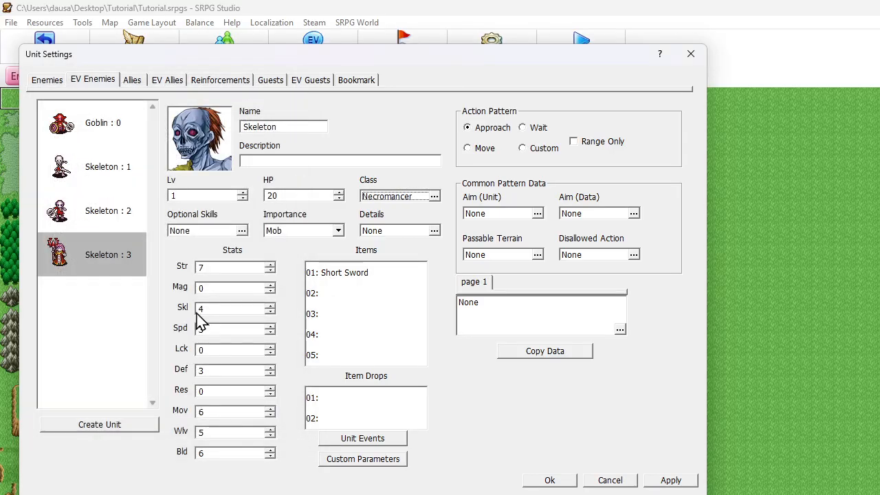
- Give the Necromancer-class event enemy the silver-haired woman's face graphic from the General 7 set
left_click(201, 155)
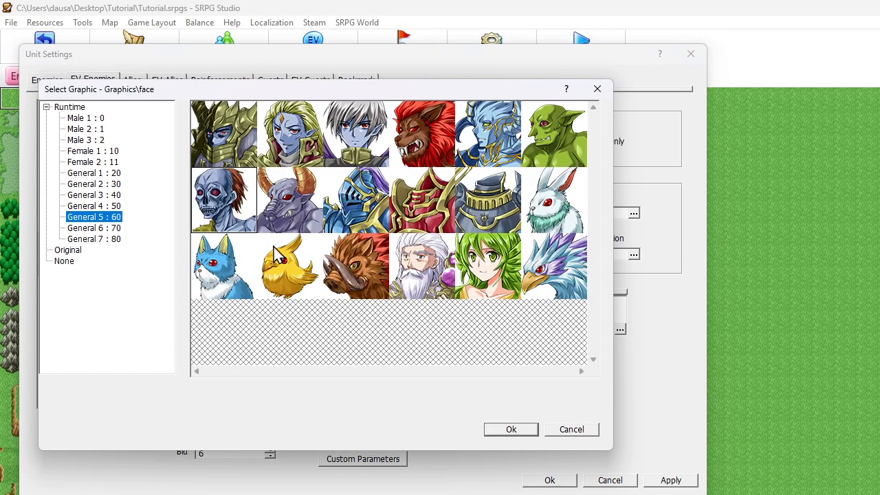
left_click(93, 227)
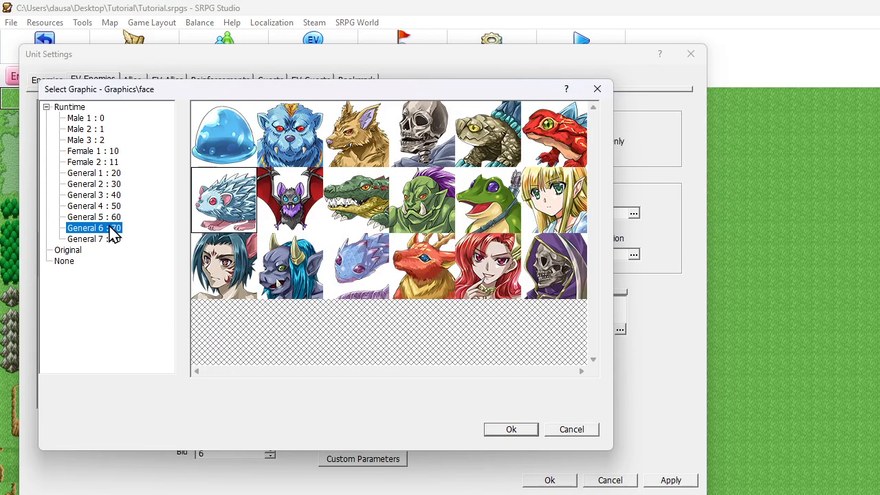
left_click(110, 240)
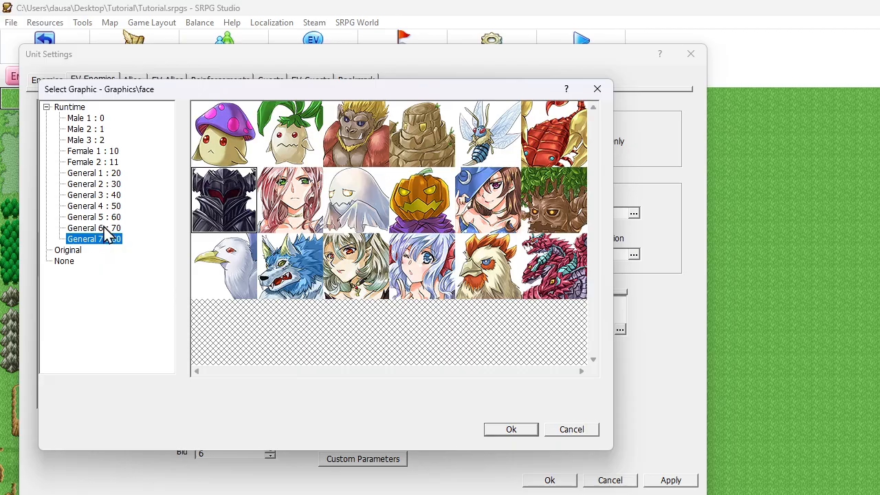
left_click(347, 272)
left_click(511, 431)
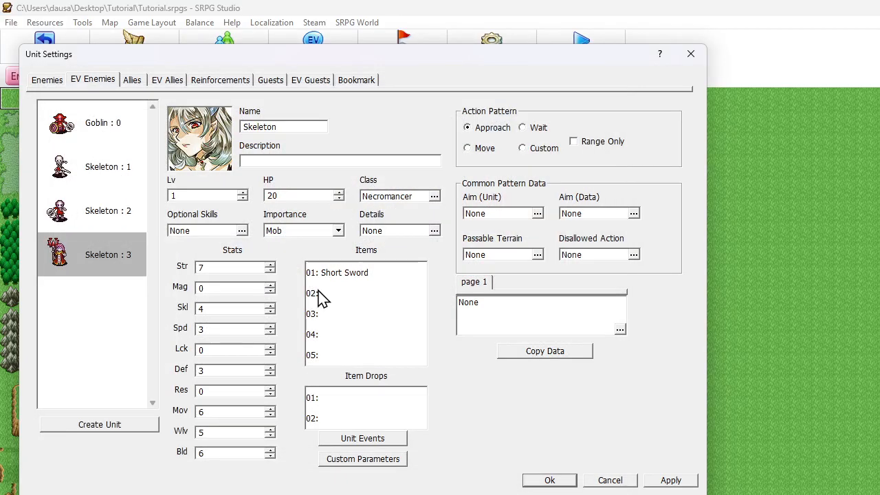
- Check each of the four event enemies in turn and accept the unit settings
left_click(118, 122)
left_click(108, 169)
left_click(100, 205)
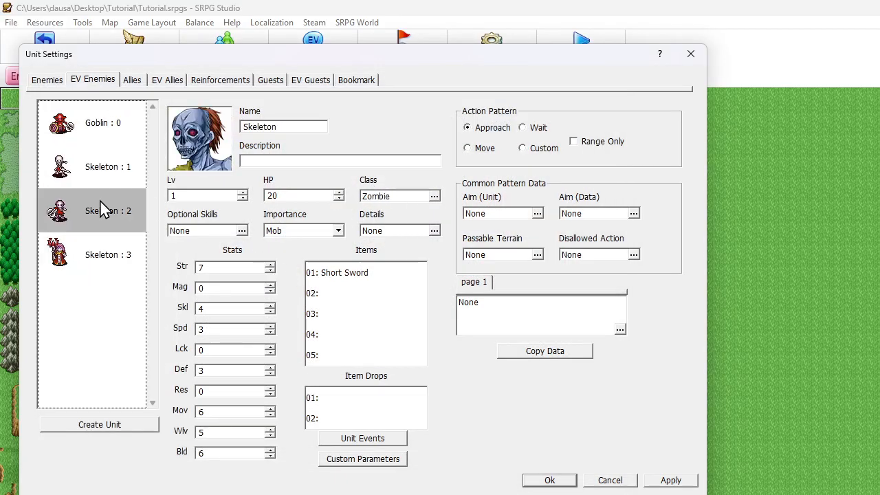
left_click(95, 256)
left_click(548, 481)
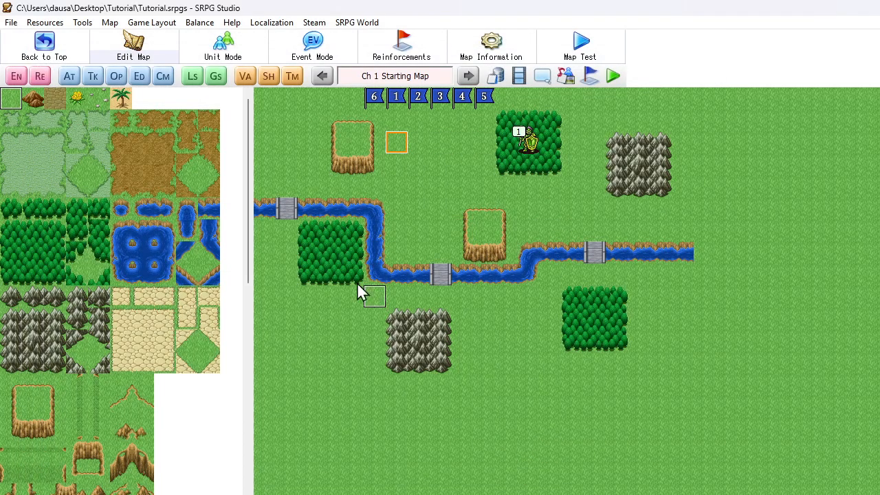
- Create a new auto event on Starting Map and name it Spawn Location I
left_click(70, 77)
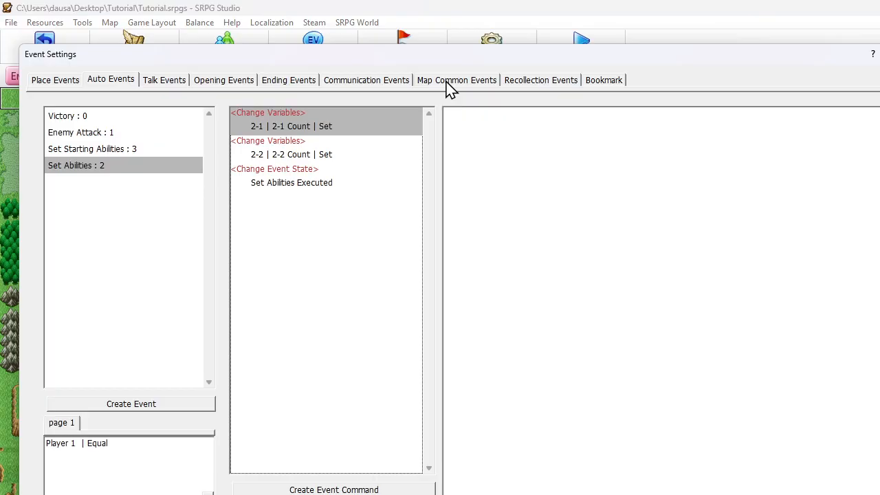
left_click(110, 192)
right_click(89, 197)
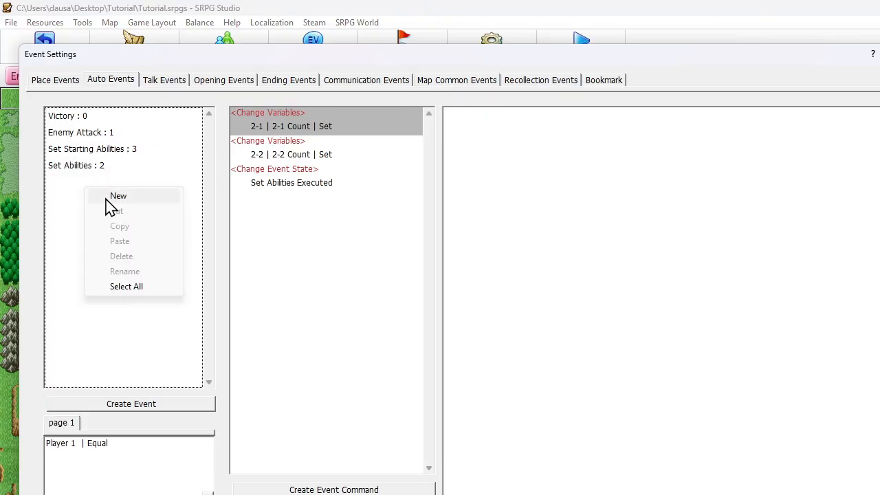
left_click(110, 197)
right_click(130, 183)
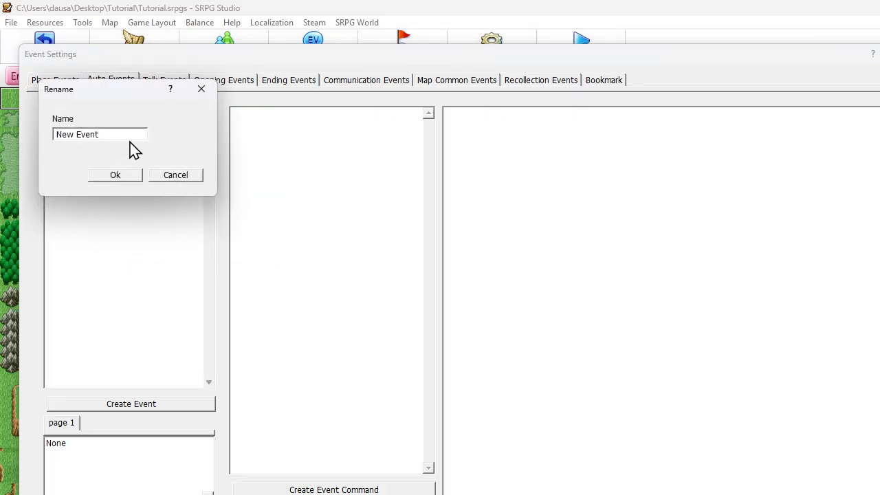
type("Spawn Location 1")
left_click(128, 176)
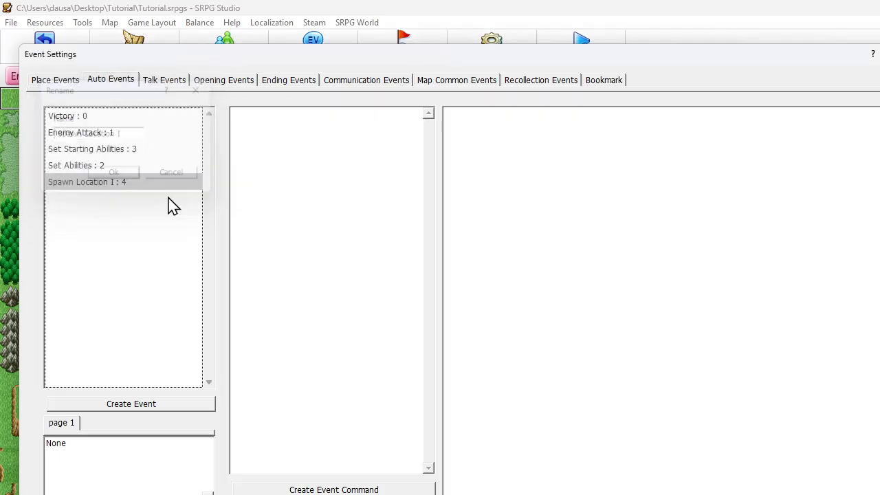
- Enable the Start and End condition with Map Start for the Spawn Location I event
left_click(279, 136)
double_click(107, 447)
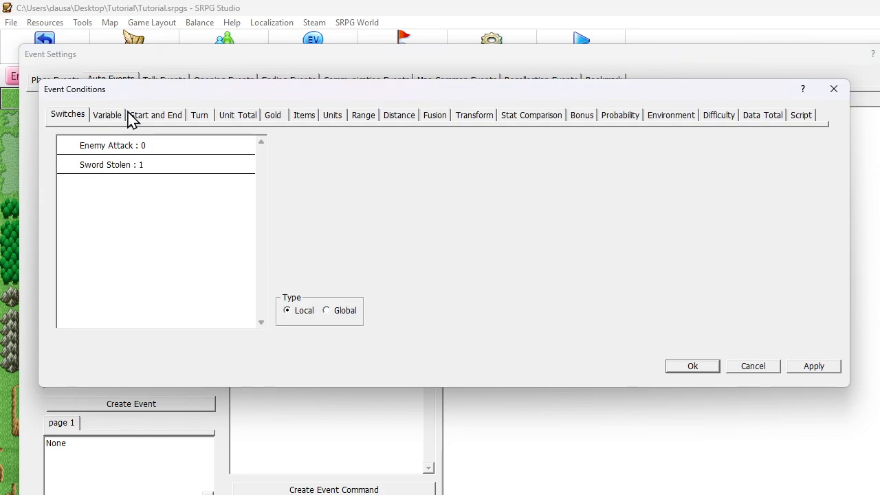
left_click(199, 117)
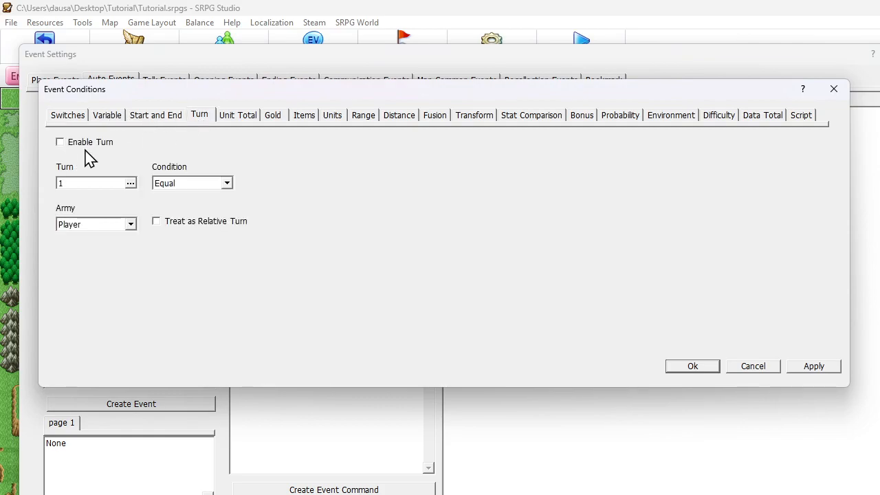
left_click(131, 117)
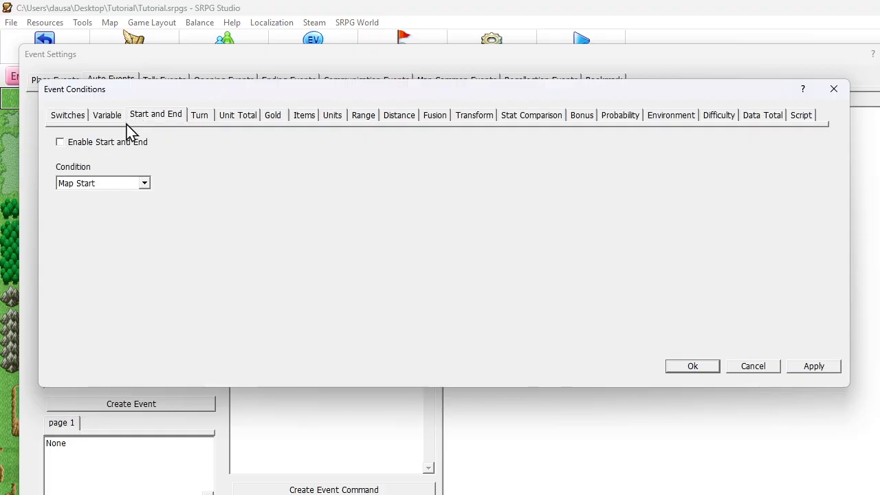
left_click(61, 143)
left_click(677, 368)
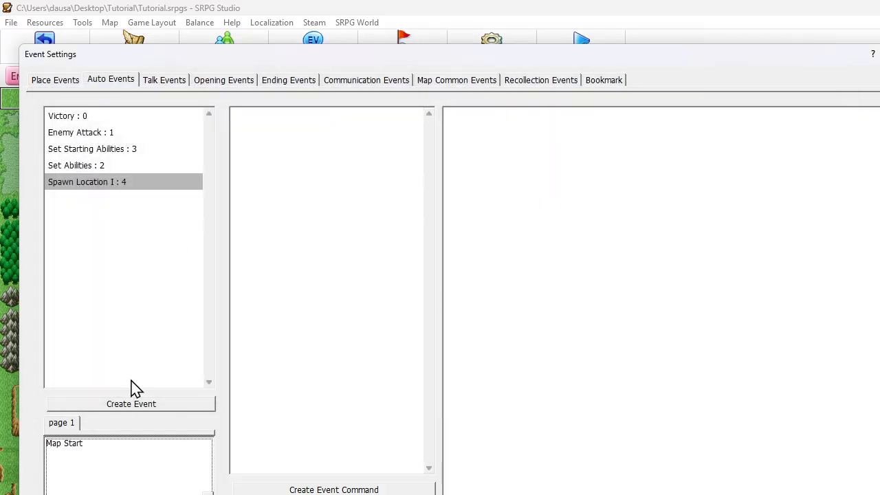
- Add a Unit Appearance command to the Spawn Location I event and choose the Goblin event enemy as its unit
left_click(314, 172)
right_click(299, 143)
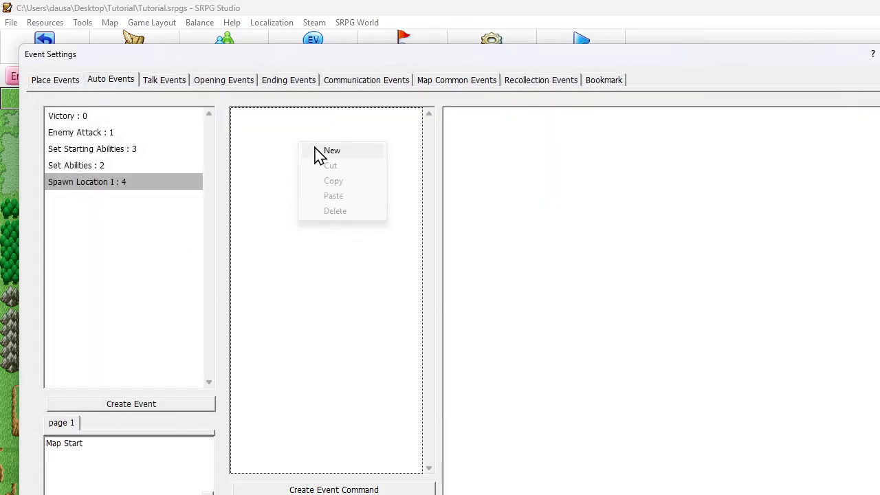
left_click(316, 150)
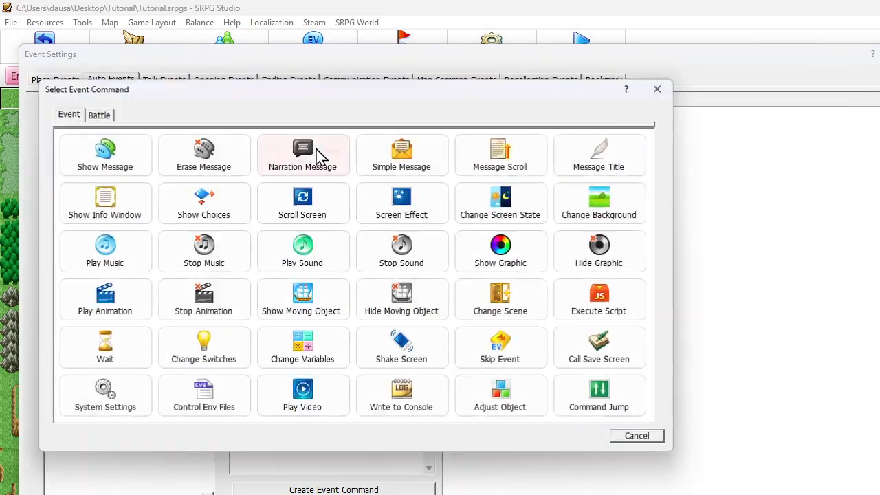
left_click(100, 117)
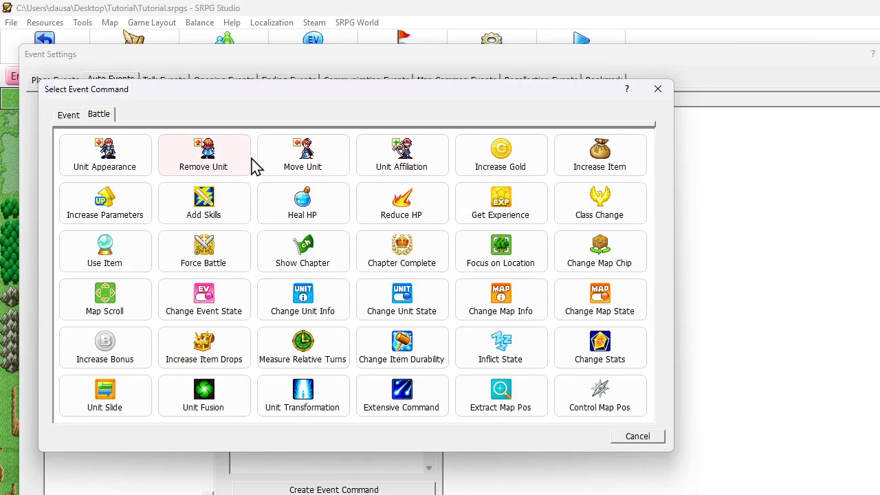
left_click(131, 160)
left_click(123, 173)
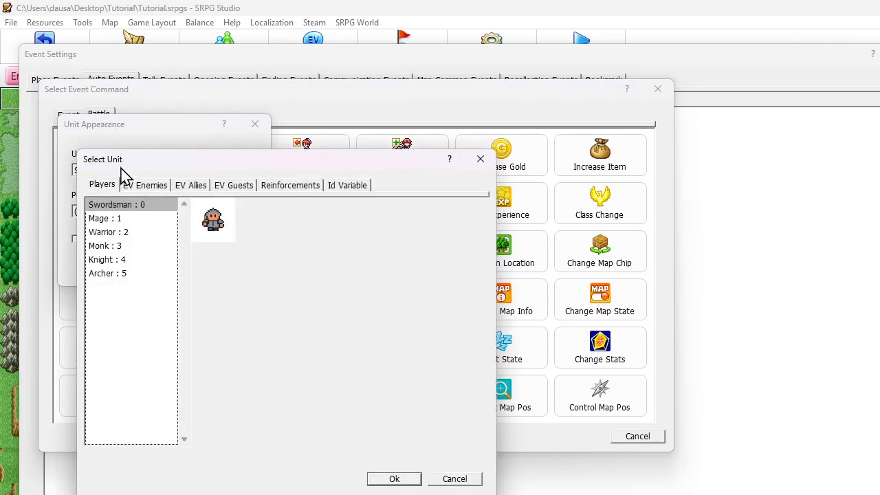
left_click(138, 187)
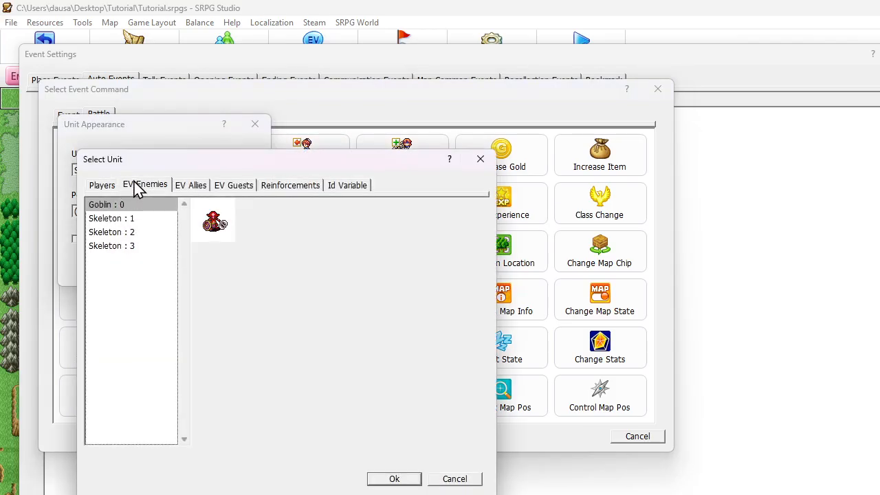
left_click(138, 220)
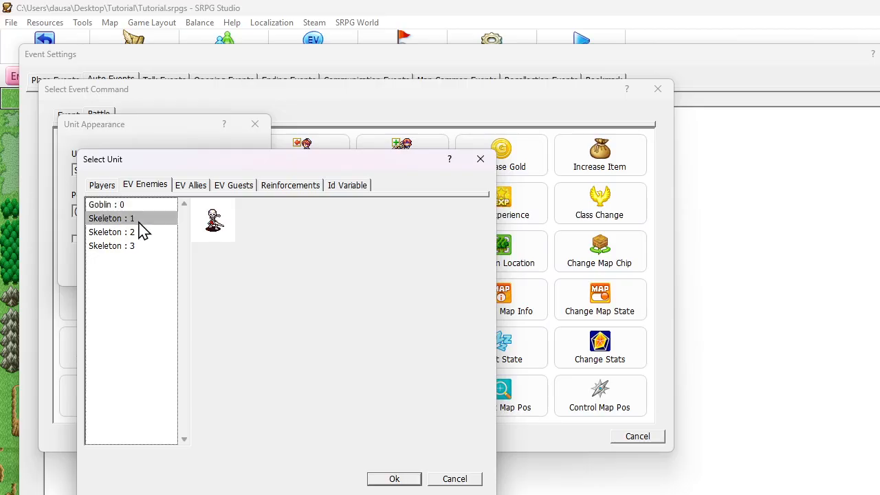
left_click(140, 235)
left_click(141, 247)
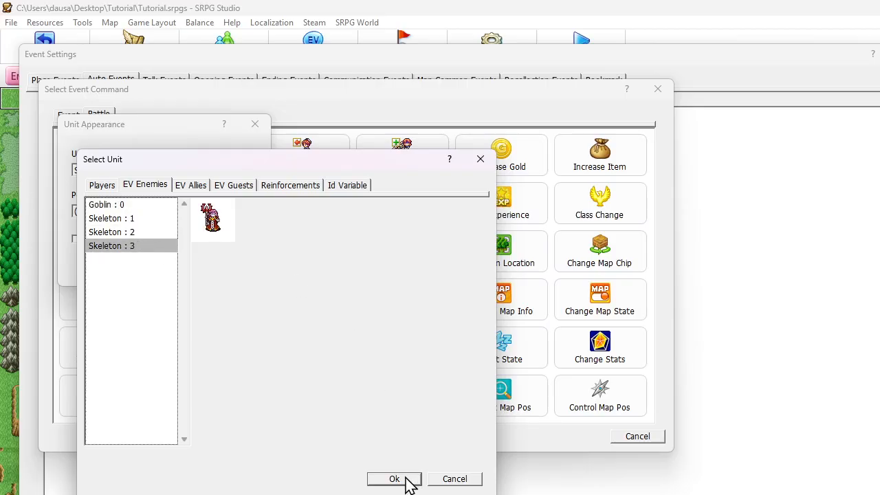
left_click(108, 206)
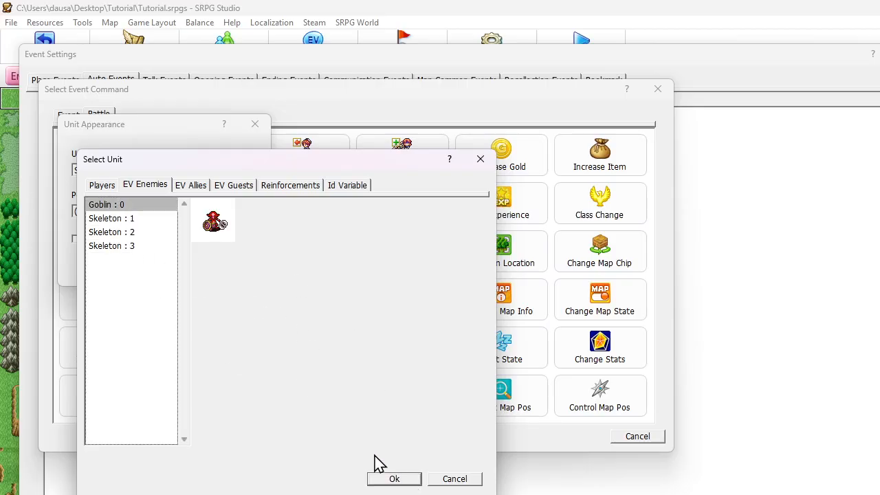
left_click(387, 479)
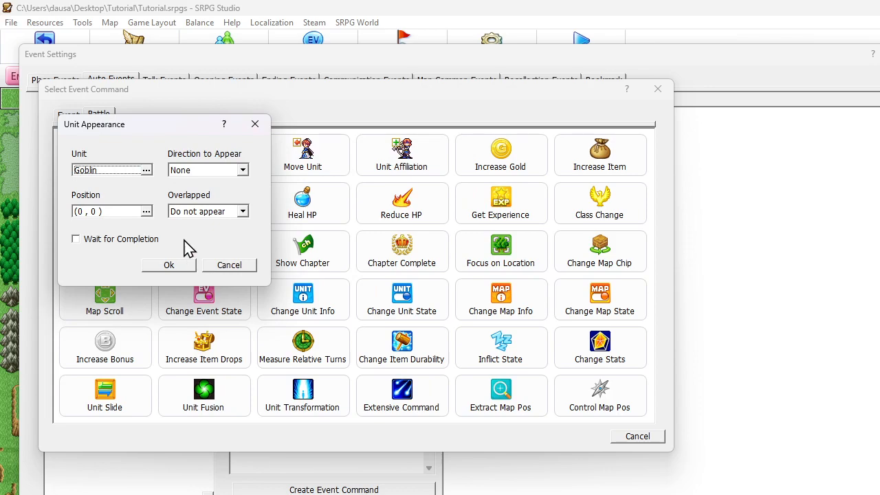
- Place the Goblin's appearance at (1, 6) just below the western bridge, set Overlapped to Appear in open space, and close the event settings
left_click(106, 214)
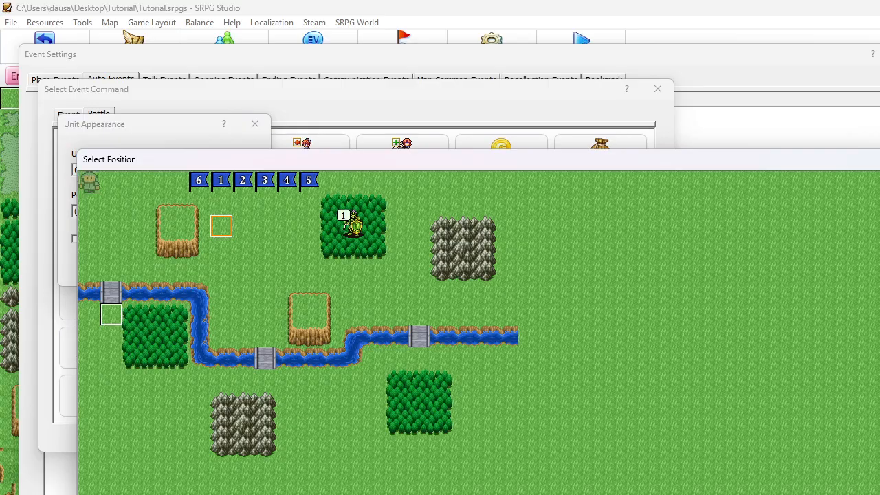
left_click(111, 314)
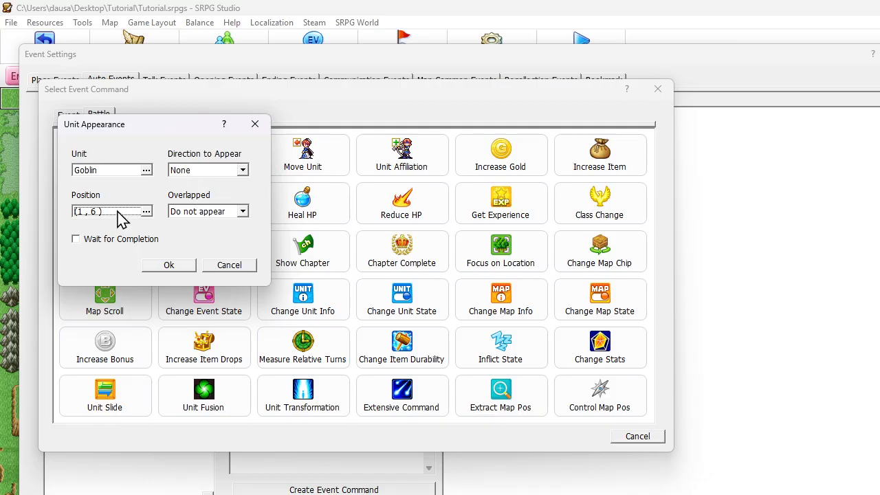
left_click(180, 212)
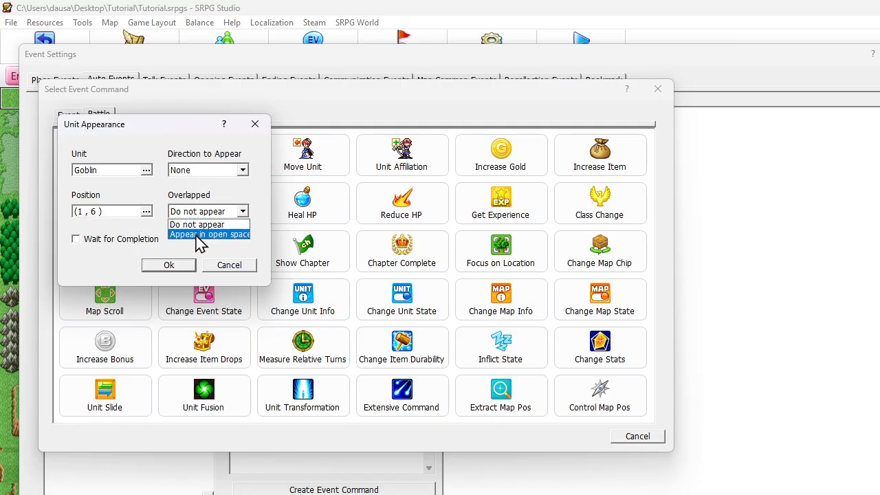
left_click(197, 235)
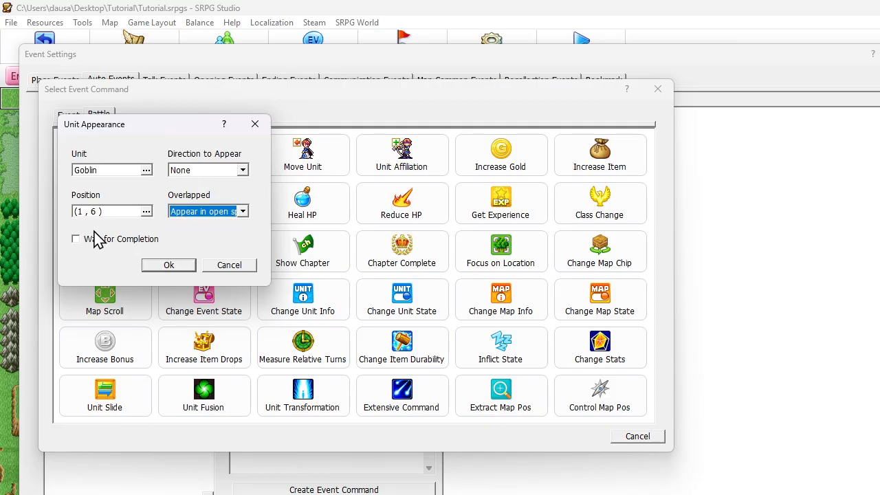
left_click(218, 218)
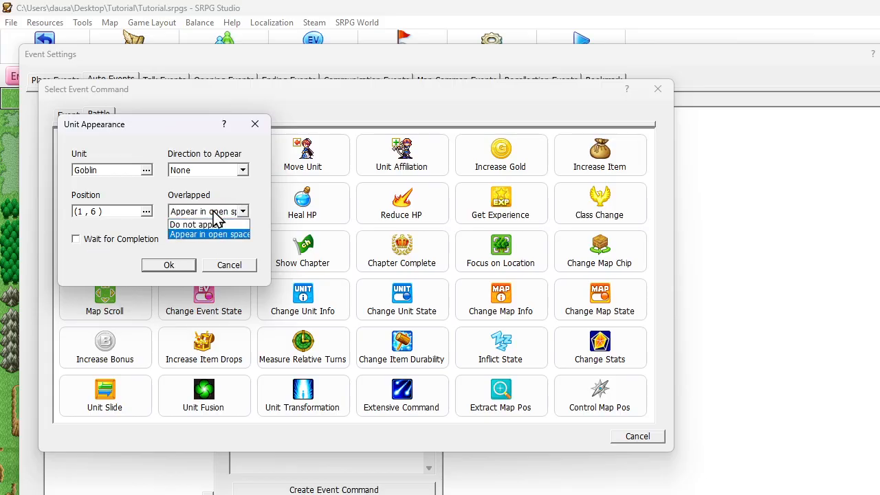
left_click(213, 211)
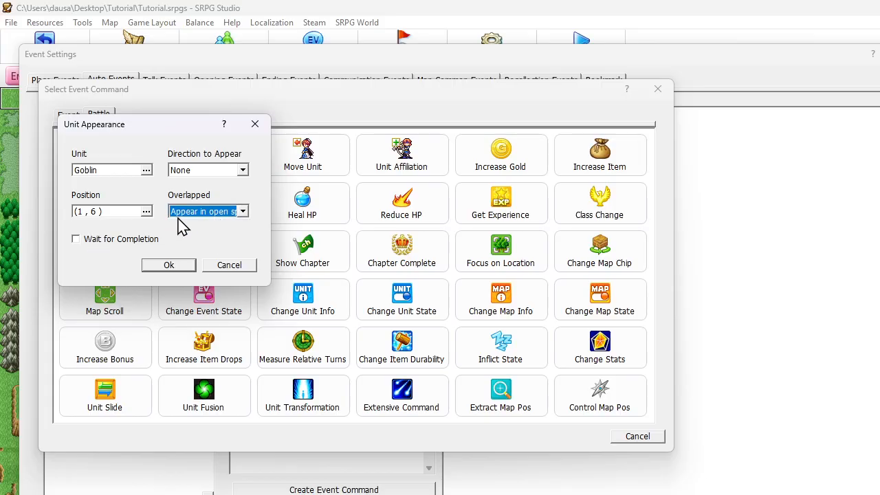
left_click(169, 265)
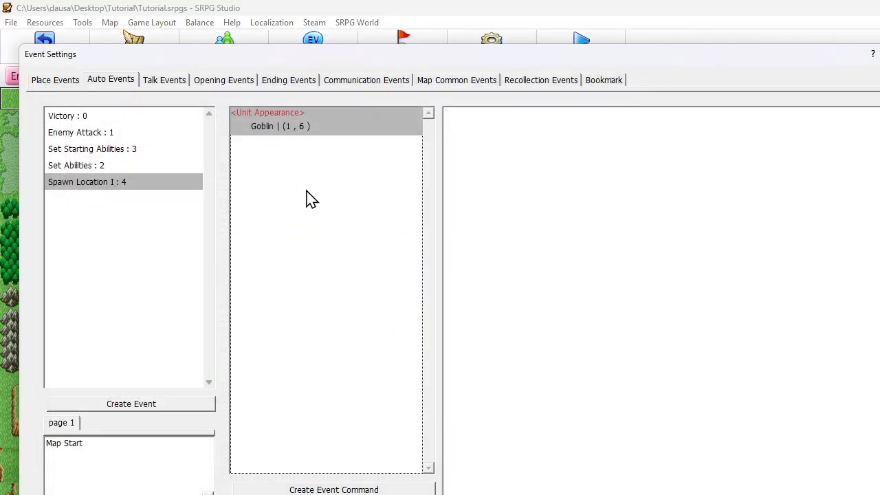
key("Escape")
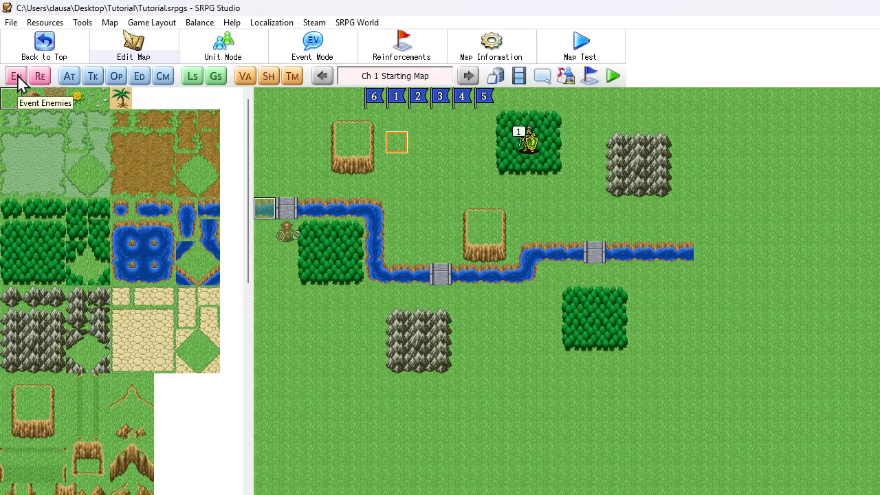
- Name the first variable in variable group 2 Random and accept the variable settings
left_click(245, 78)
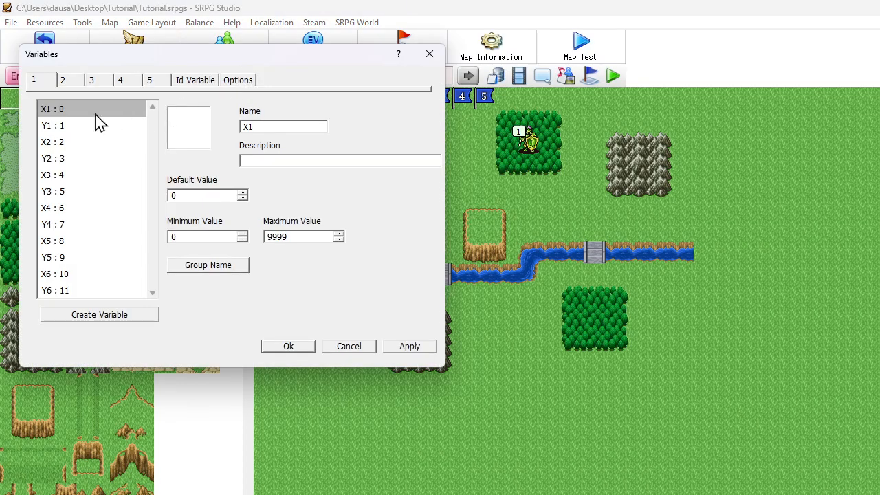
left_click(74, 82)
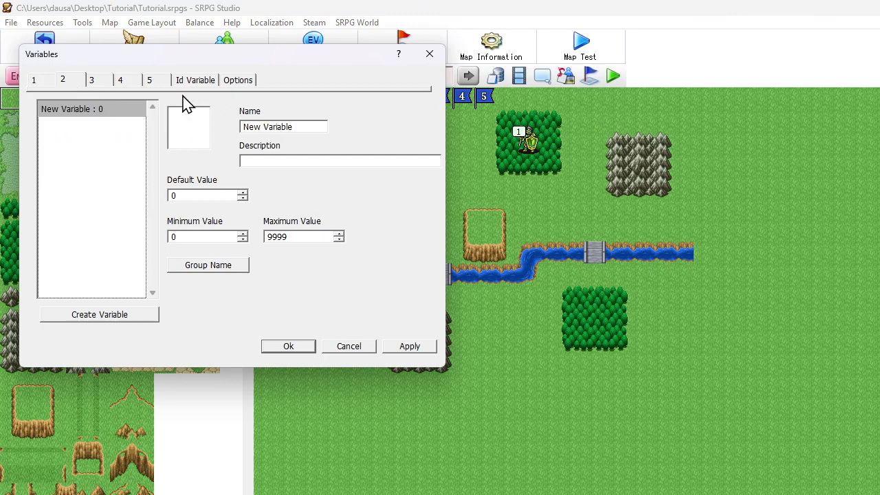
left_click_drag(295, 126, 225, 119)
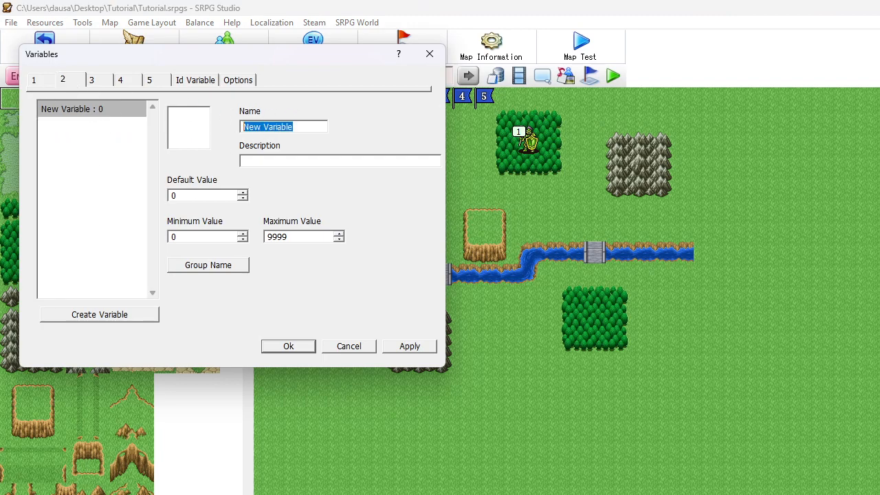
type("Random")
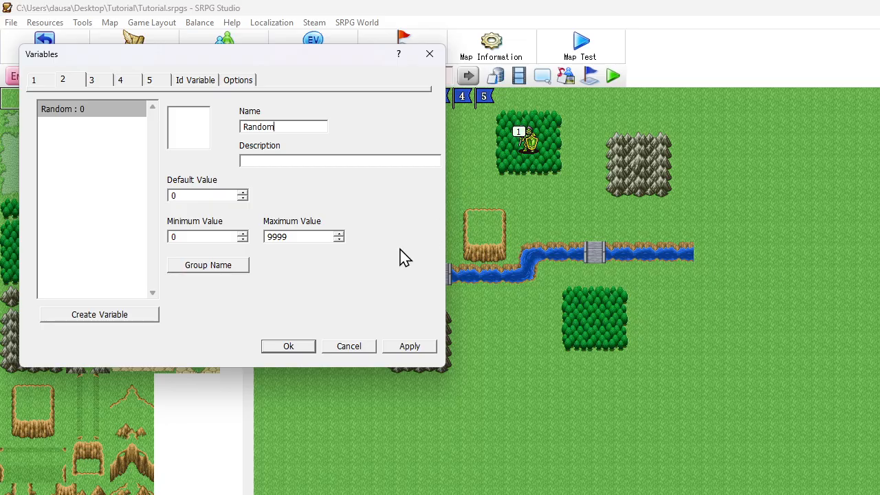
left_click(289, 347)
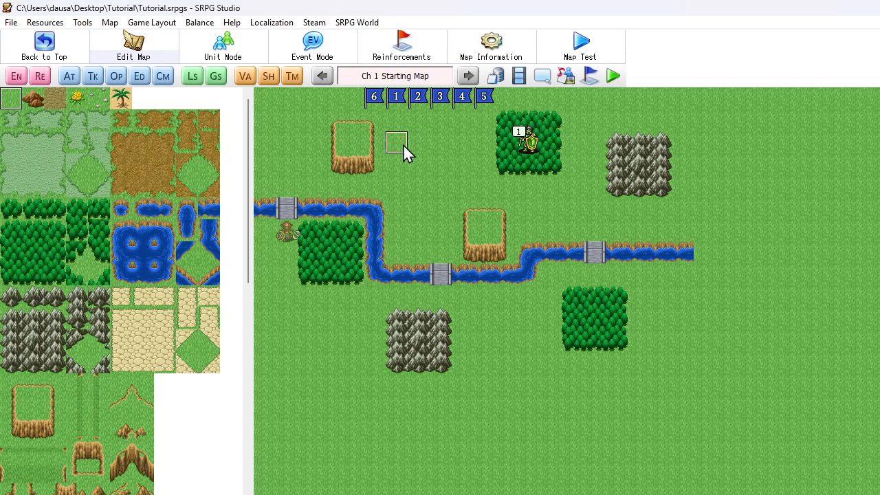
- Rename the Zombie-class event enemy from the map's unit settings as Zombie
left_click(15, 76)
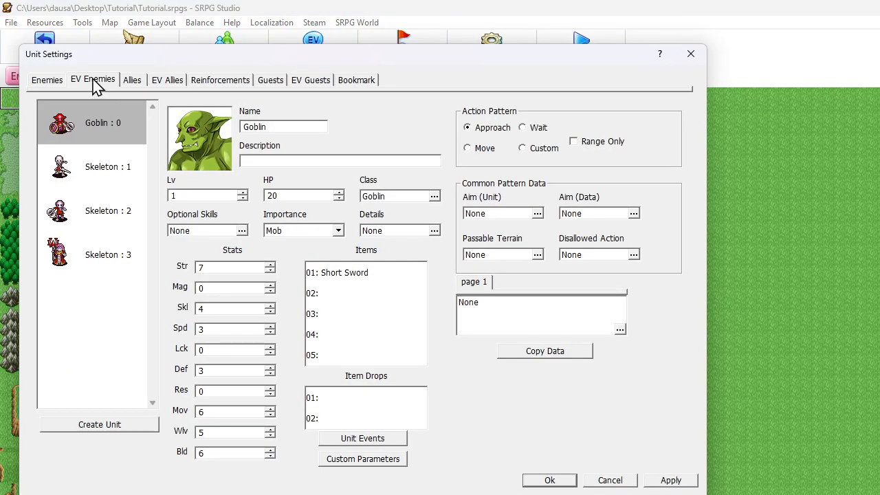
left_click(57, 82)
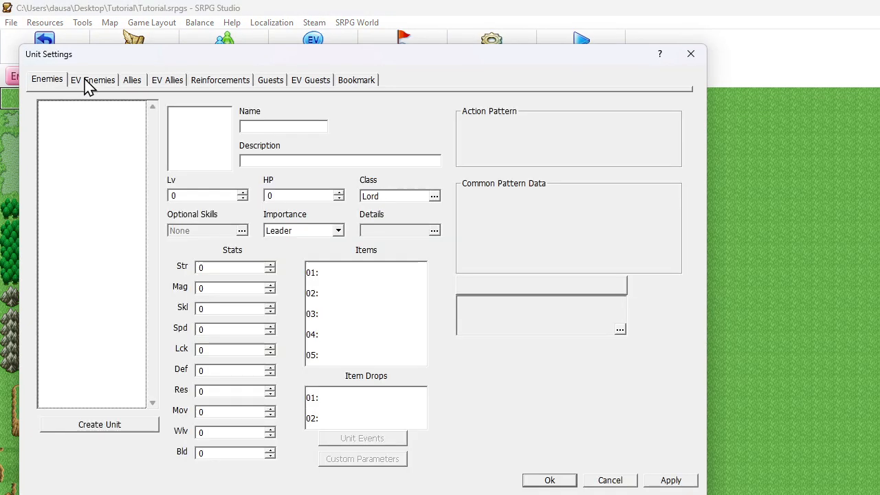
left_click(87, 83)
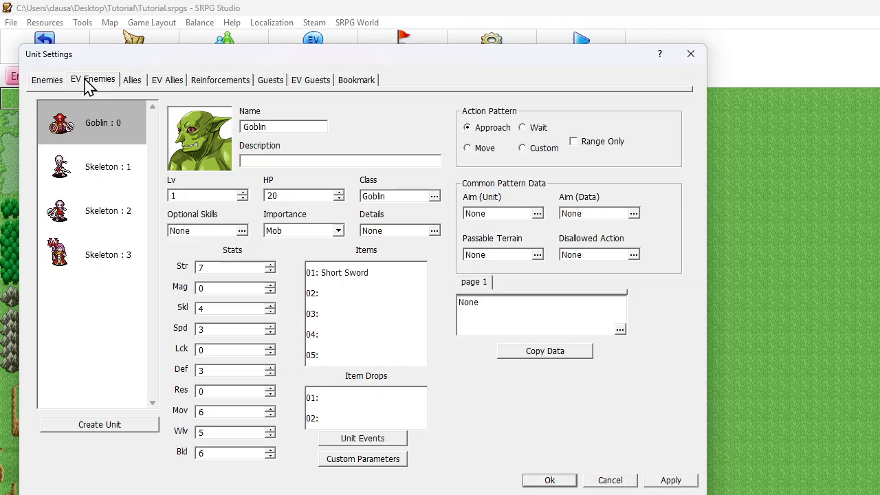
left_click(112, 260)
left_click(114, 163)
left_click(117, 198)
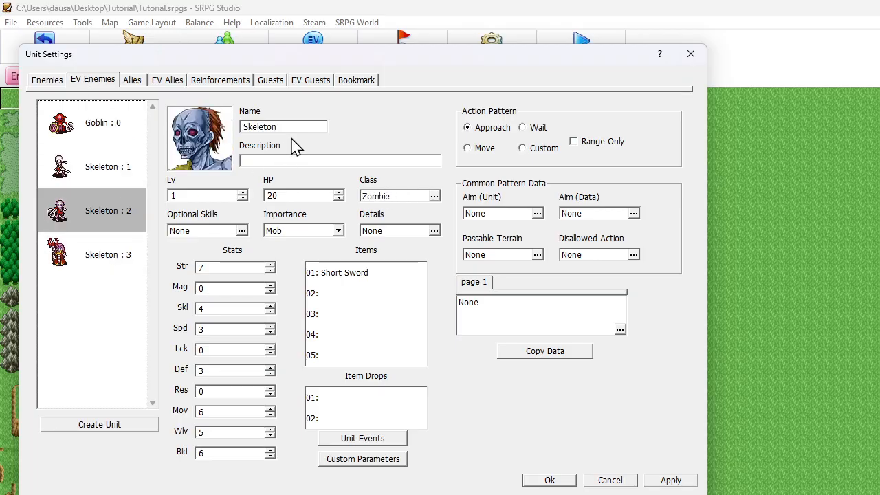
left_click_drag(292, 127, 81, 153)
type("Zombie")
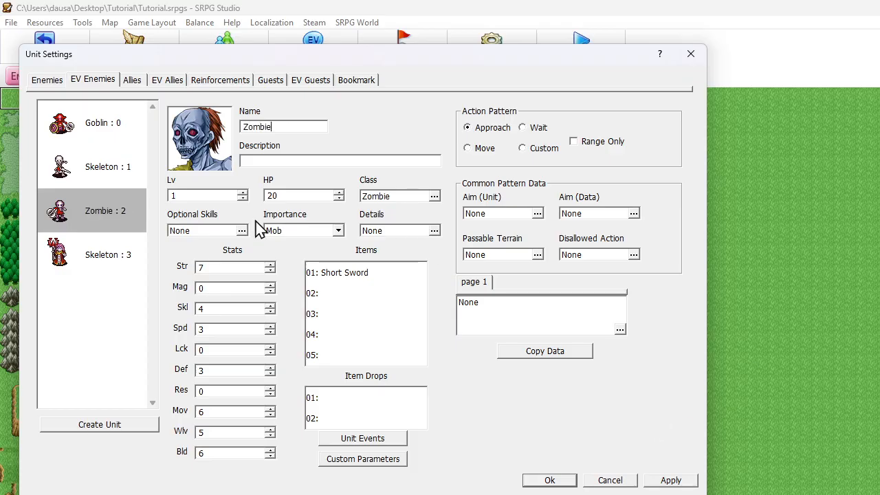
- Rename the Necromancer-class event enemy as Necromancer, accept the unit settings, and recheck the event enemy list
left_click(83, 249)
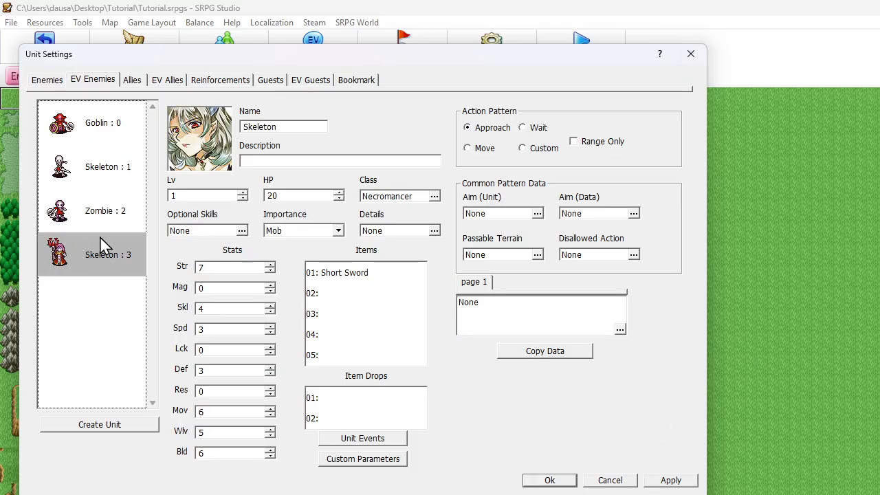
double_click(295, 126)
type("Necromancer")
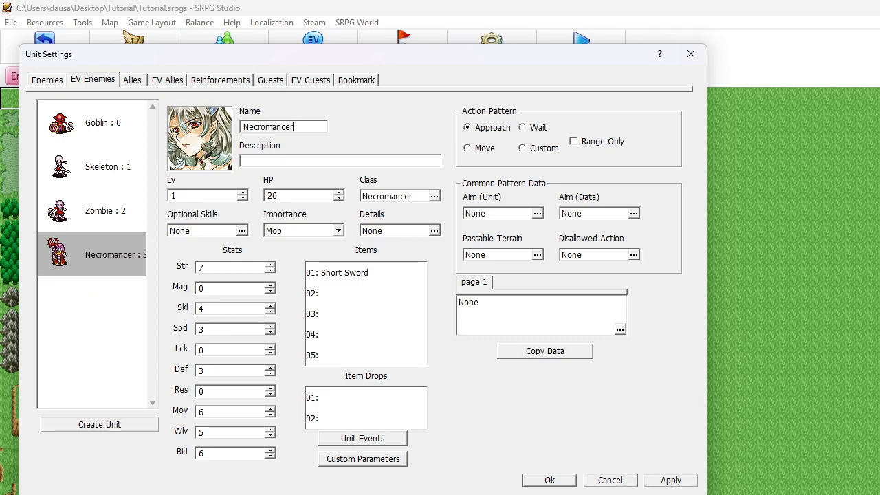
left_click(562, 483)
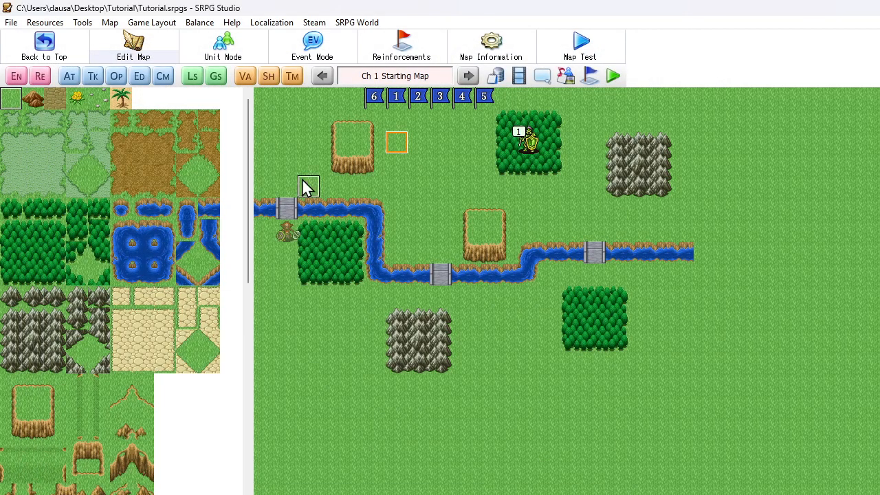
left_click(18, 77)
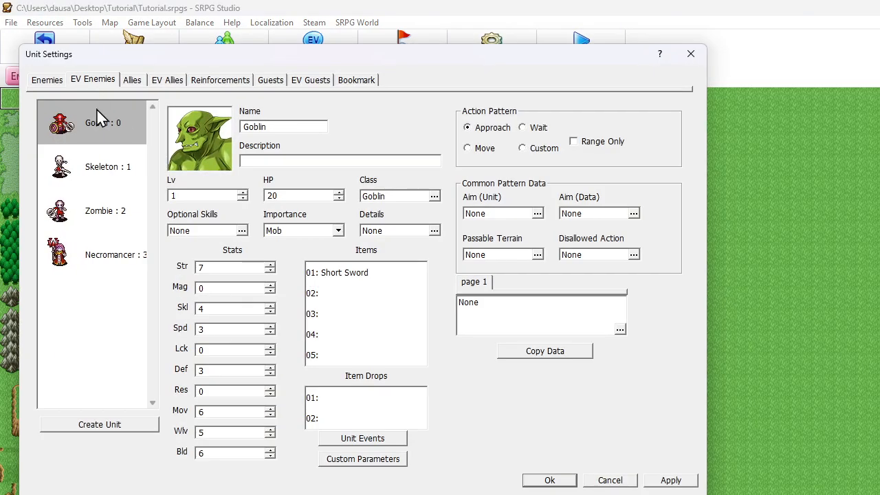
left_click(539, 480)
- Duplicate the Goblin Unit Appearance command three times in the Spawn Location I event
left_click(69, 76)
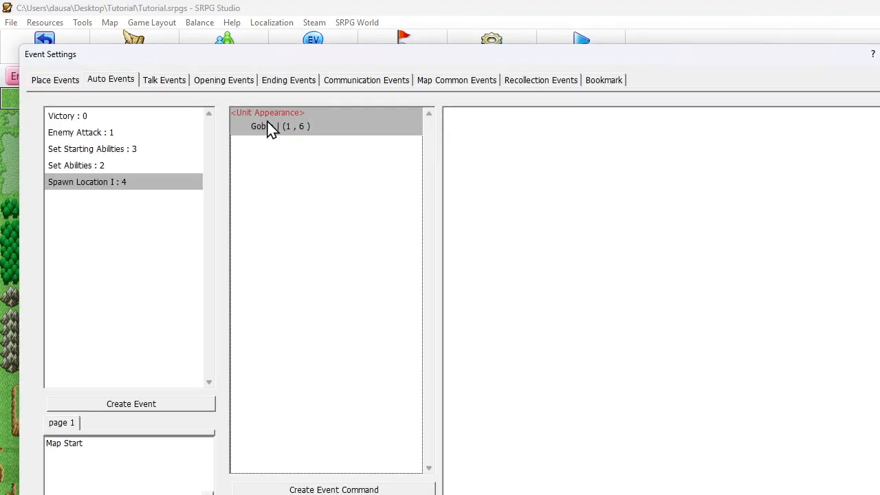
key("ctrl+v")
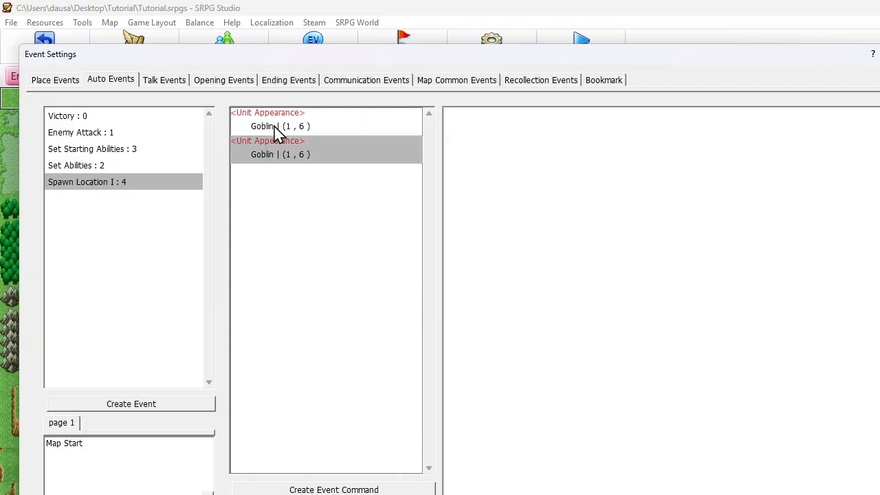
key("ctrl+v")
key("ctrl+v")
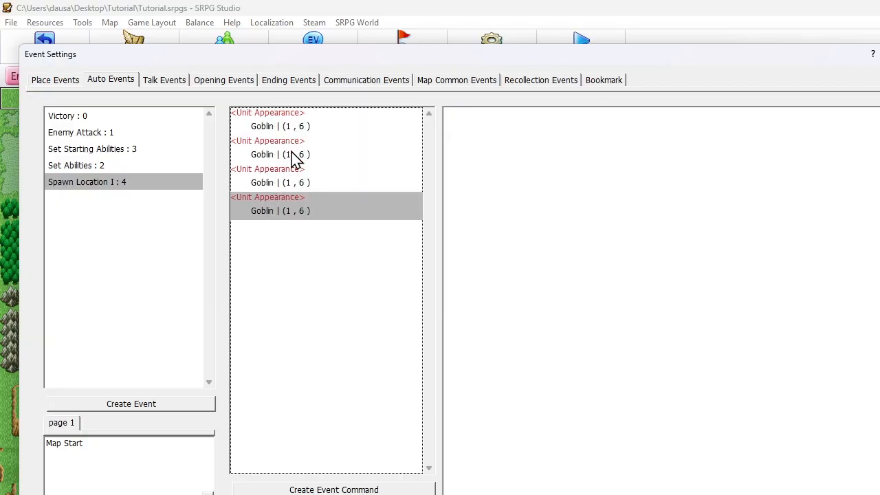
- Change the unit of the second Unit Appearance command in the Spawn Location I event to Skeleton
double_click(294, 154)
left_click(85, 135)
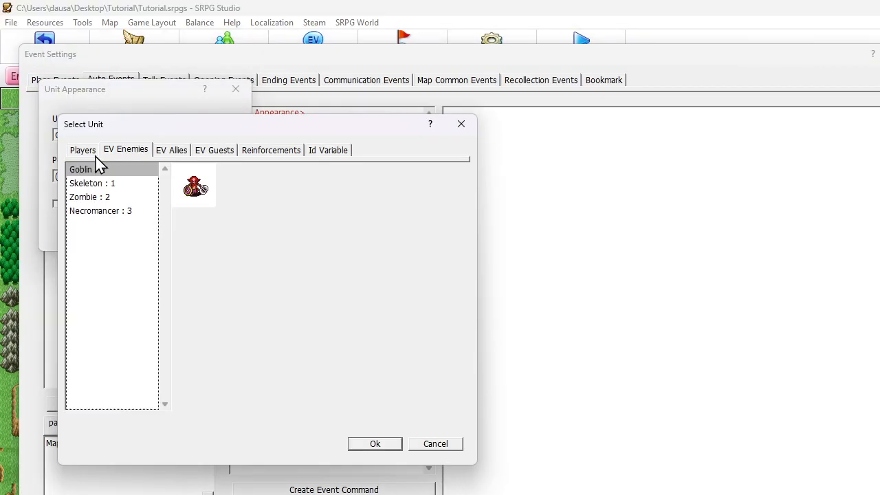
left_click(95, 185)
left_click(375, 444)
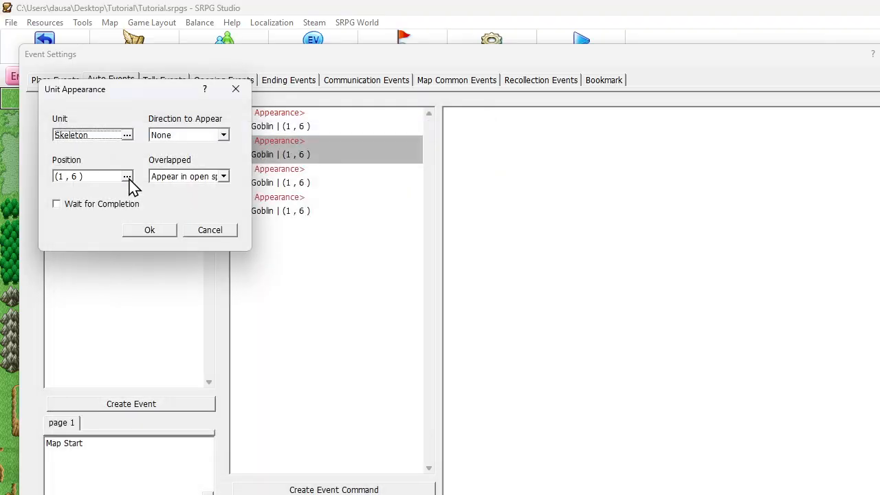
left_click(149, 230)
- Change the unit of the third Unit Appearance command to Zombie
double_click(275, 182)
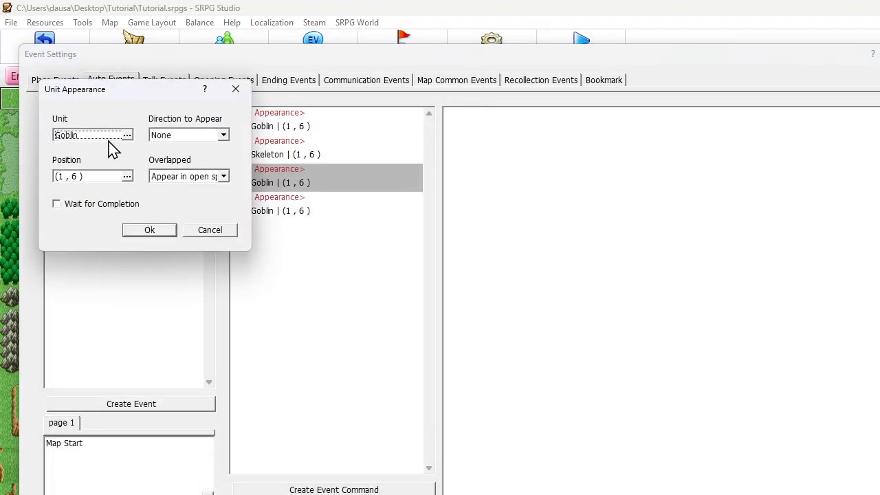
left_click(108, 137)
left_click(104, 197)
left_click(376, 442)
left_click(157, 230)
- Change the unit of the fourth Unit Appearance command to Necromancer and accept the event settings
double_click(272, 210)
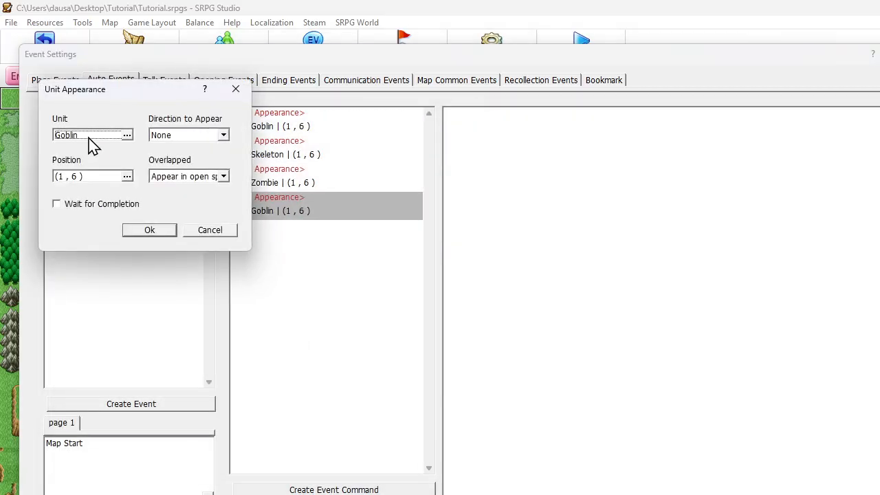
left_click(89, 137)
left_click(103, 210)
left_click(379, 445)
left_click(157, 229)
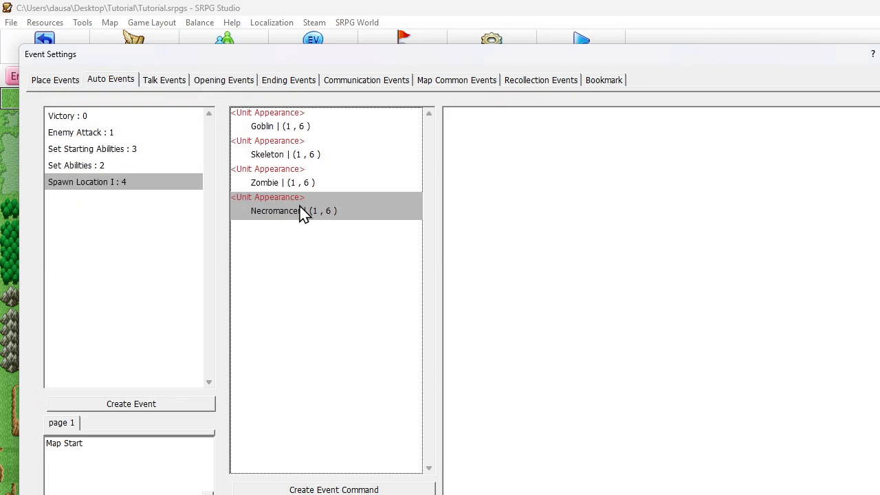
left_click(677, 494)
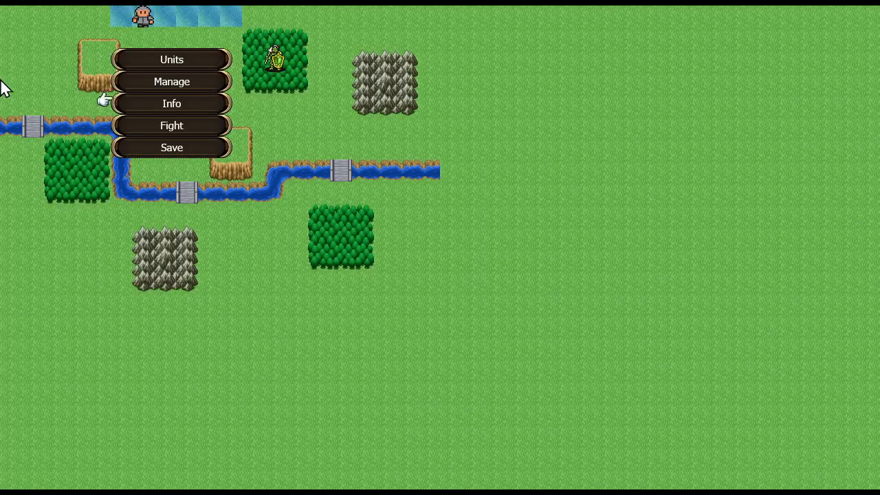
- Start the chapter in the test play to check the enemy spawns, and quit the test from the save screen
left_click(169, 125)
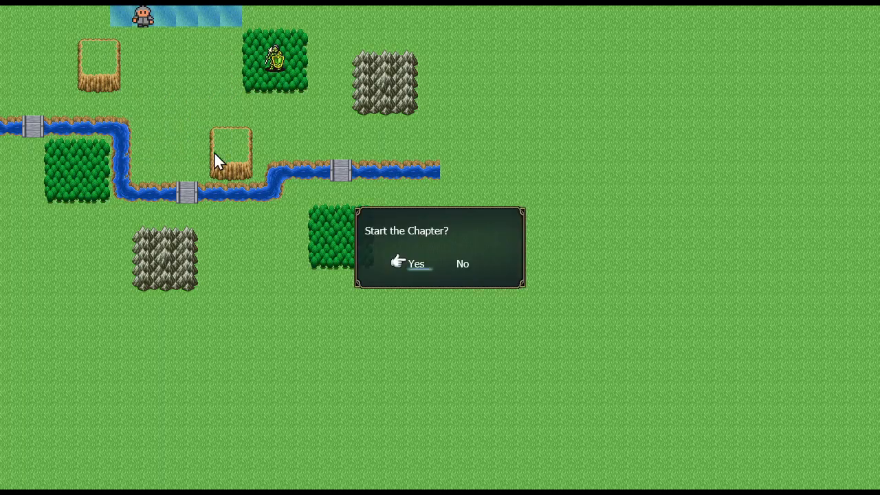
left_click(415, 263)
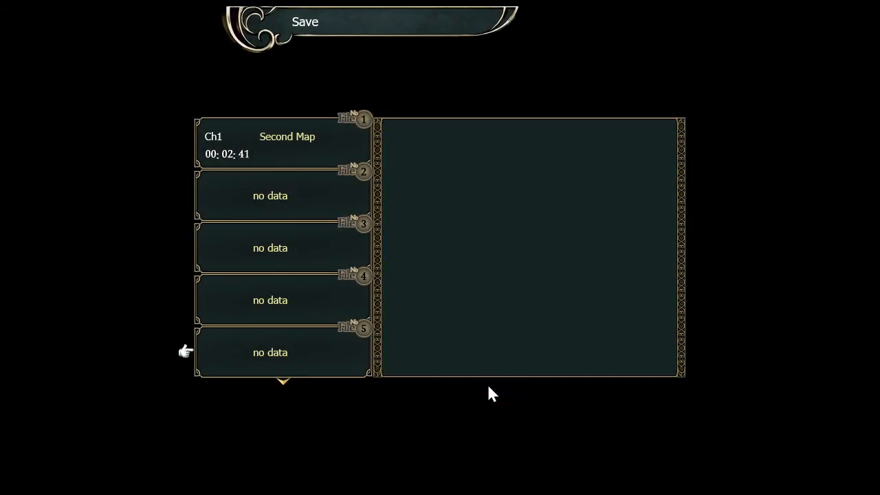
key("Escape")
left_click(396, 263)
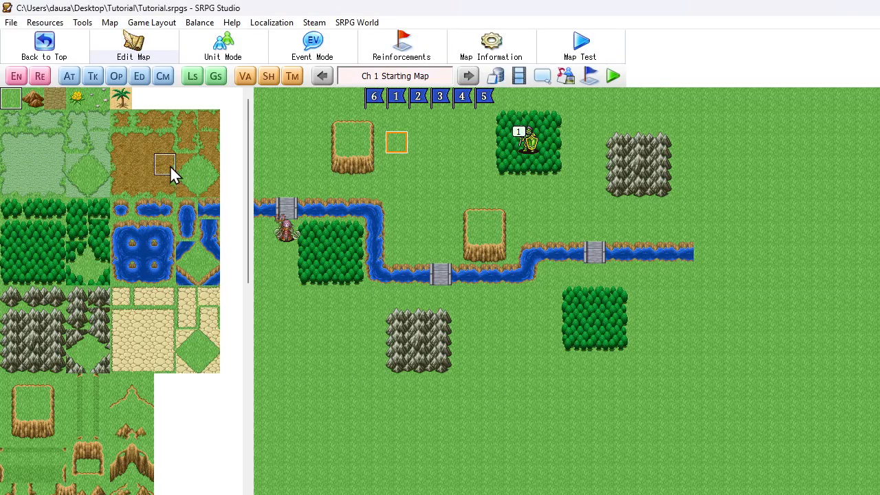
- Add a Turn condition of Player turn 1 or More to the Victory auto event and accept the event settings
left_click(70, 77)
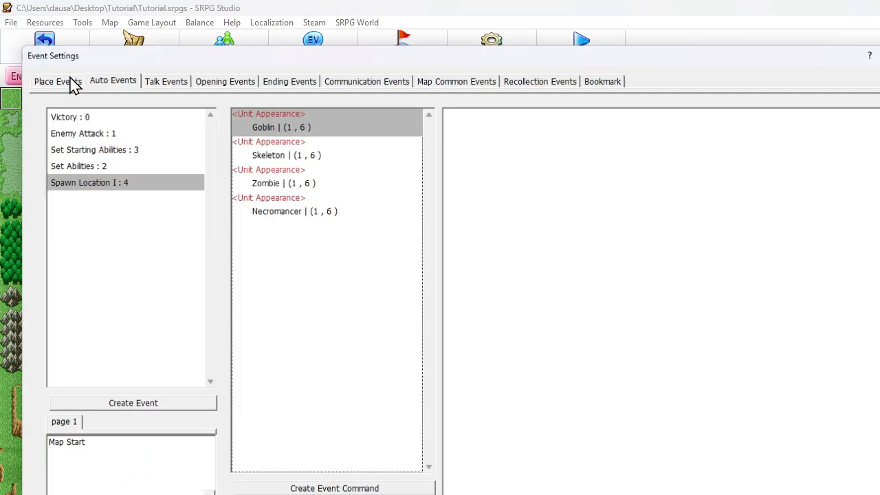
left_click(85, 133)
left_click(81, 118)
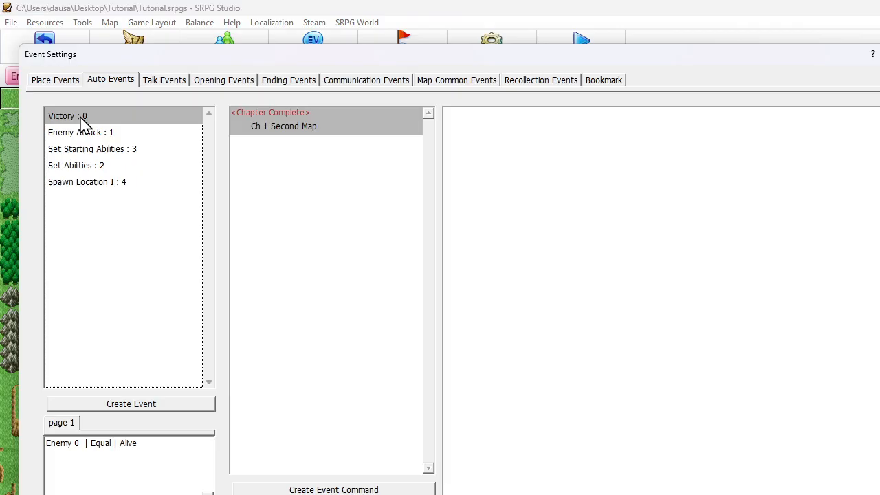
double_click(123, 447)
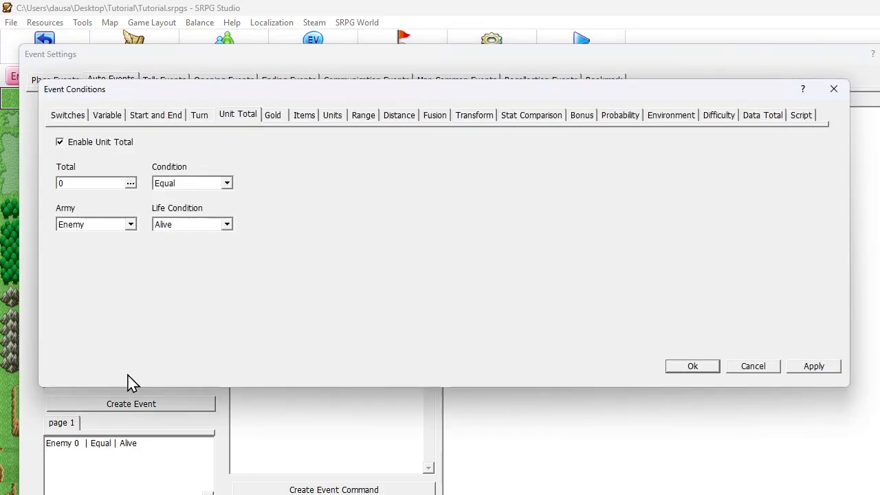
left_click(196, 115)
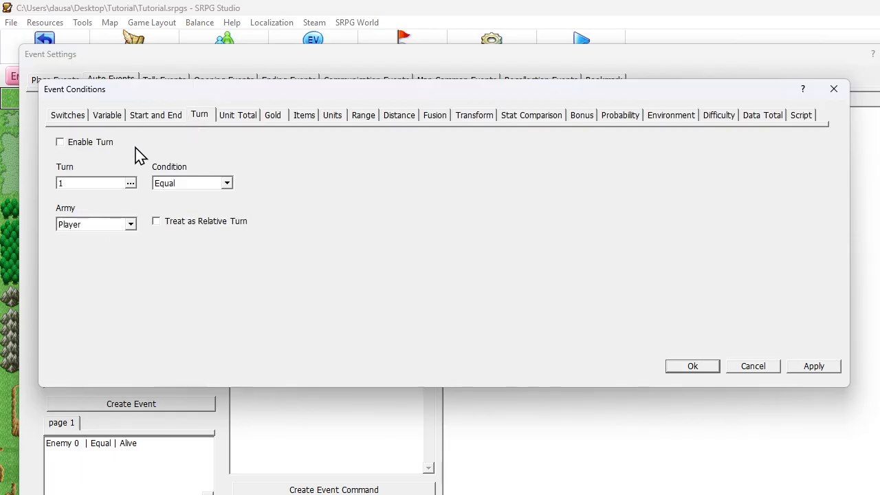
left_click(60, 142)
left_click(196, 183)
left_click(182, 204)
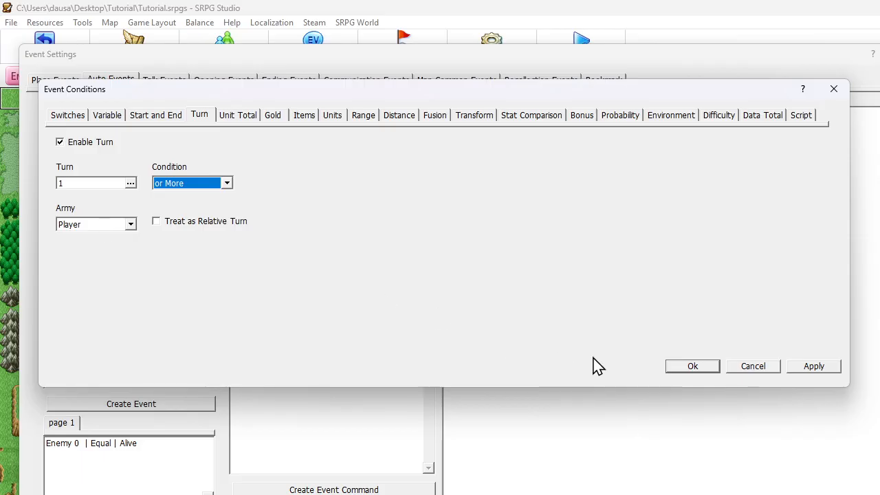
left_click(678, 367)
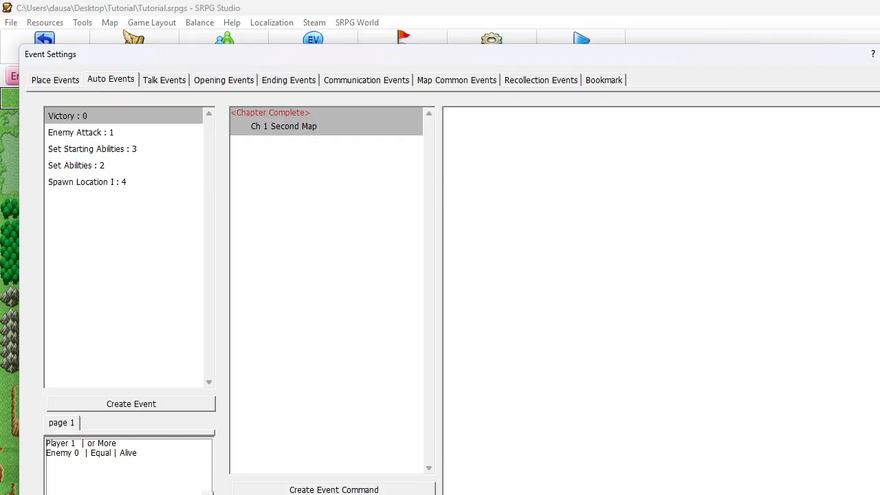
left_click(763, 494)
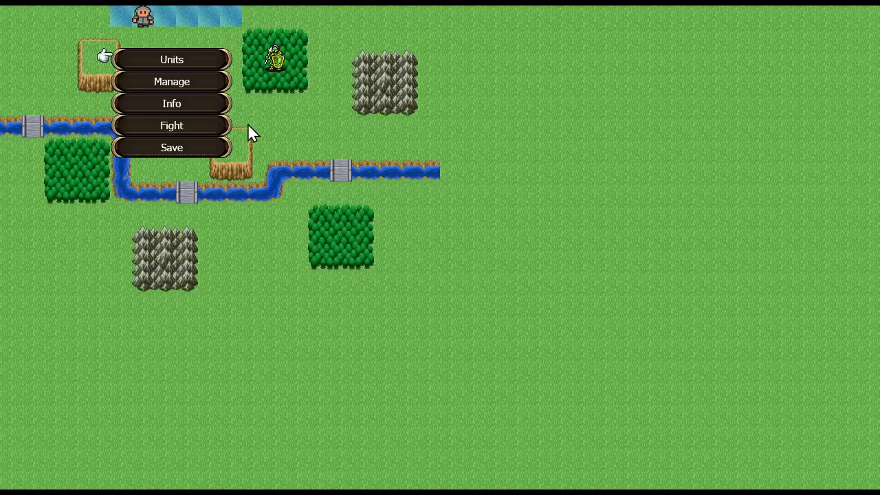
- Start the chapter in a new test play, check which enemies appear on the map, and quit the game
left_click(187, 125)
left_click(418, 264)
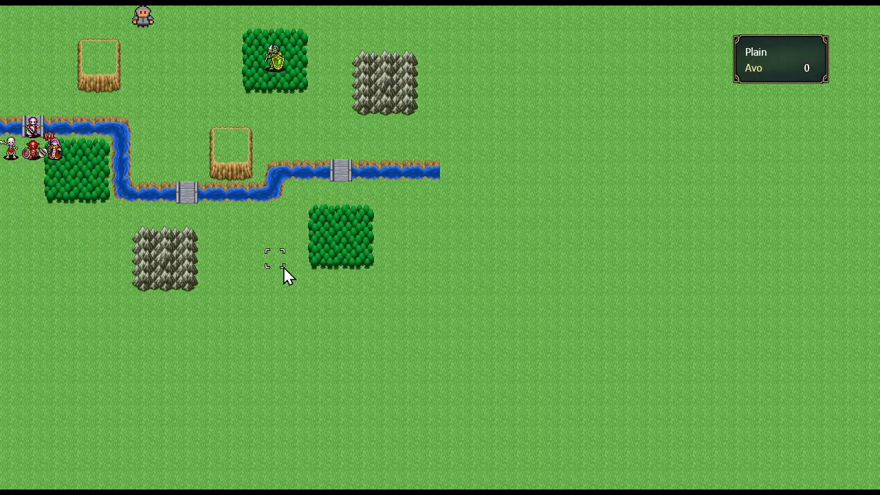
key("Escape")
key("Left")
key("Return")
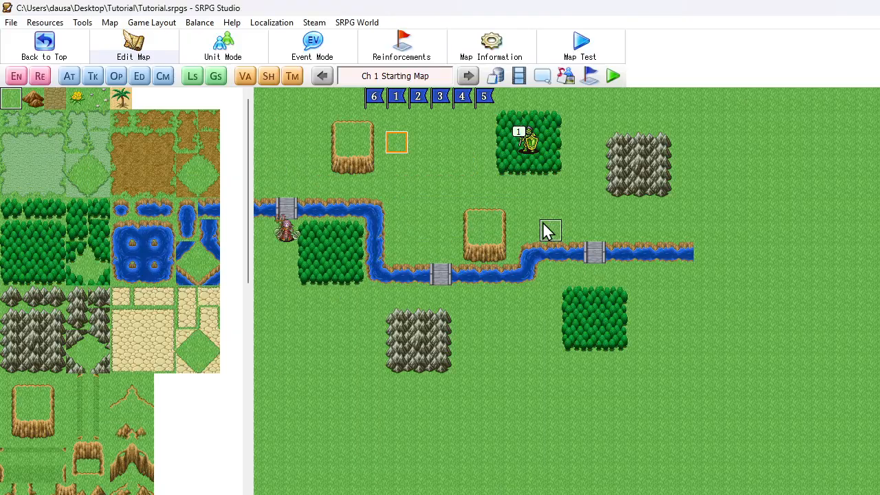
- Move the Spawn Location I event from the auto events to the opening events and accept the event settings
left_click(69, 77)
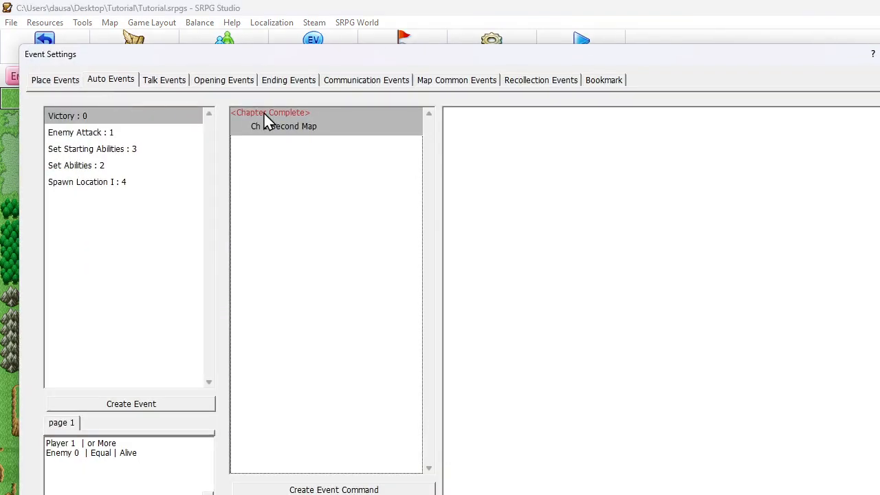
left_click(128, 243)
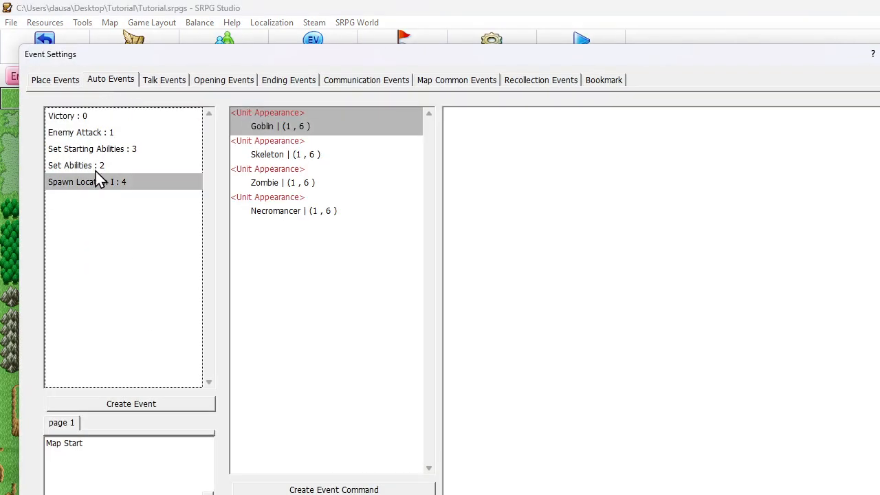
left_click(89, 172)
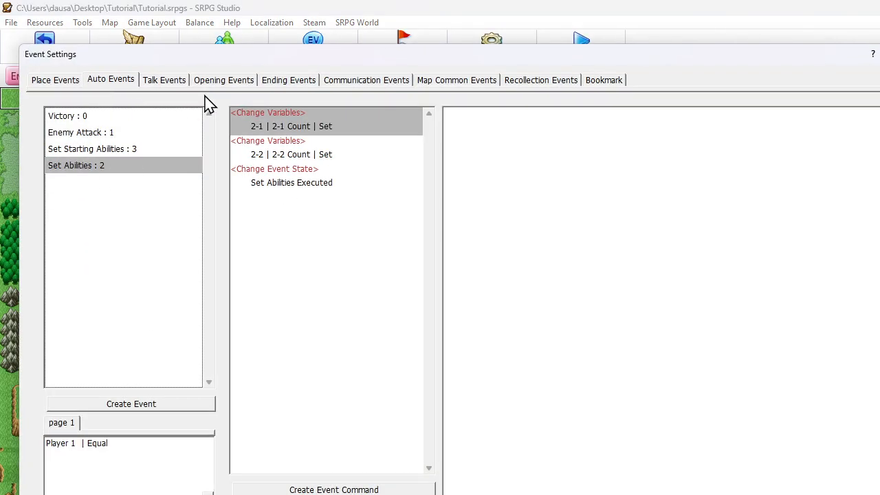
left_click(213, 81)
key("ctrl+v")
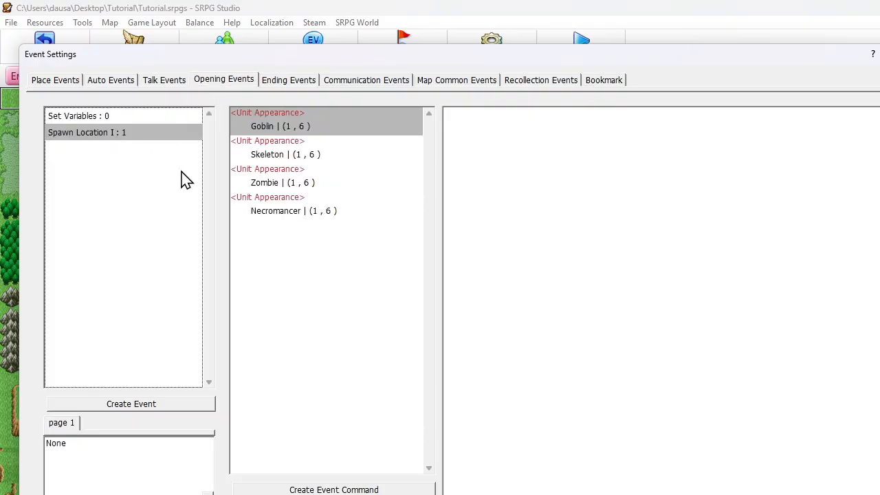
left_click(737, 494)
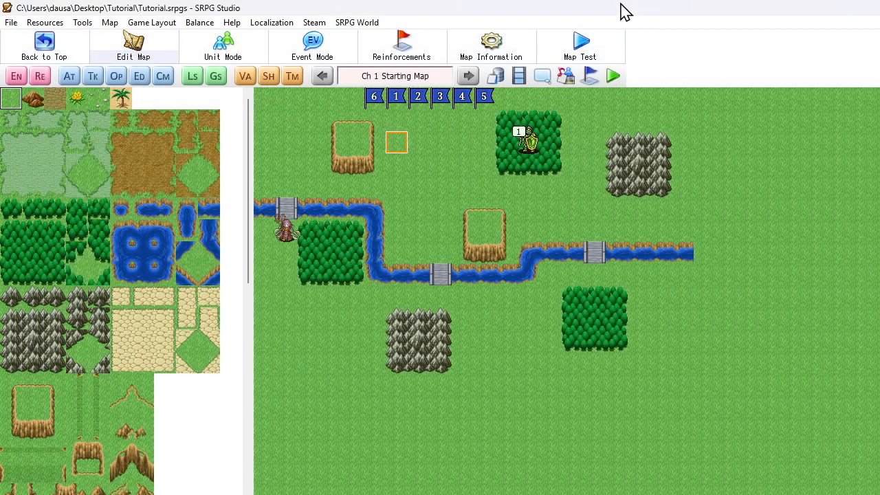
- Test-play the project from a new game to check the enemies on the battle preparation map, and quit
left_click(614, 78)
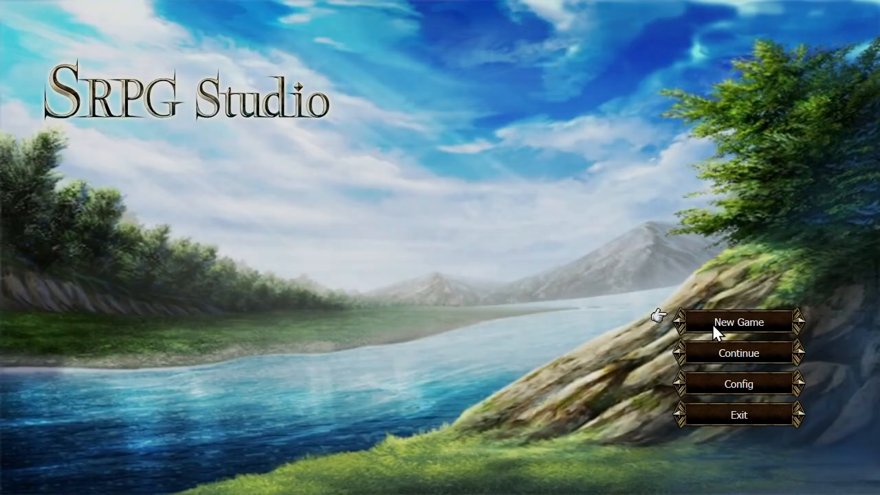
left_click(713, 324)
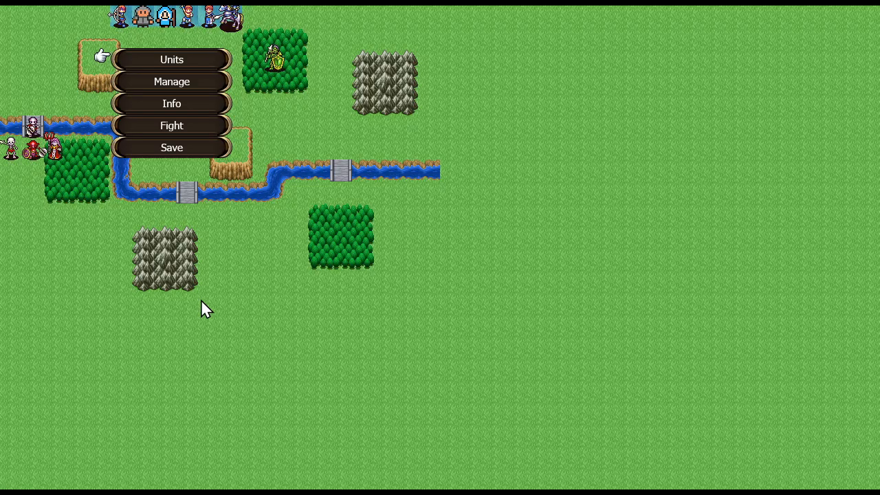
key("Escape")
key("Left")
key("Return")
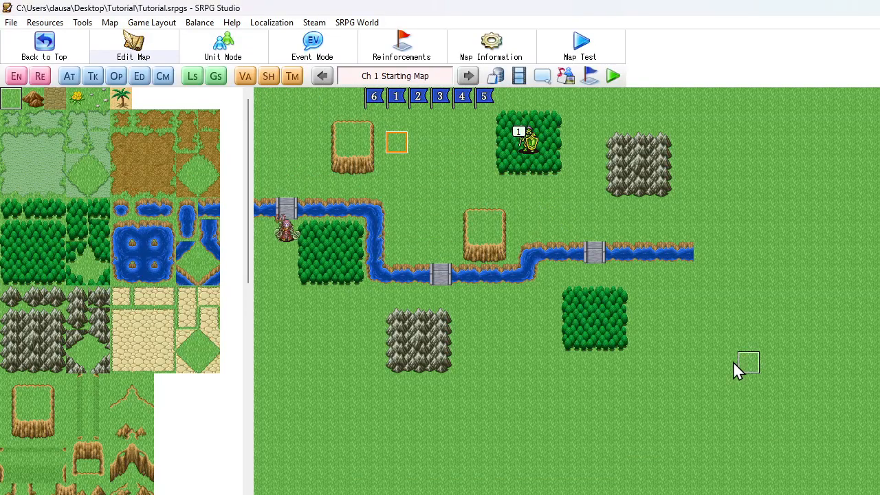
- Insert a Change Variables command in the Spawn Location I opening event and choose the Random variable from group 2
left_click(69, 77)
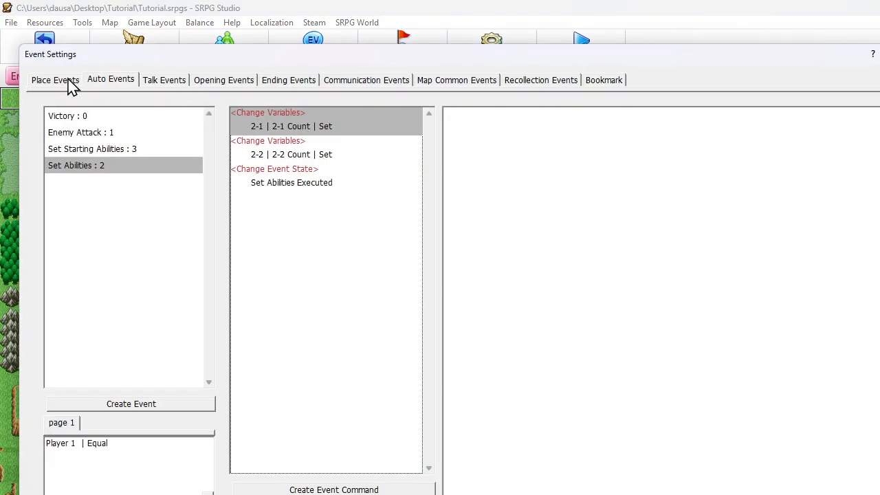
left_click(209, 84)
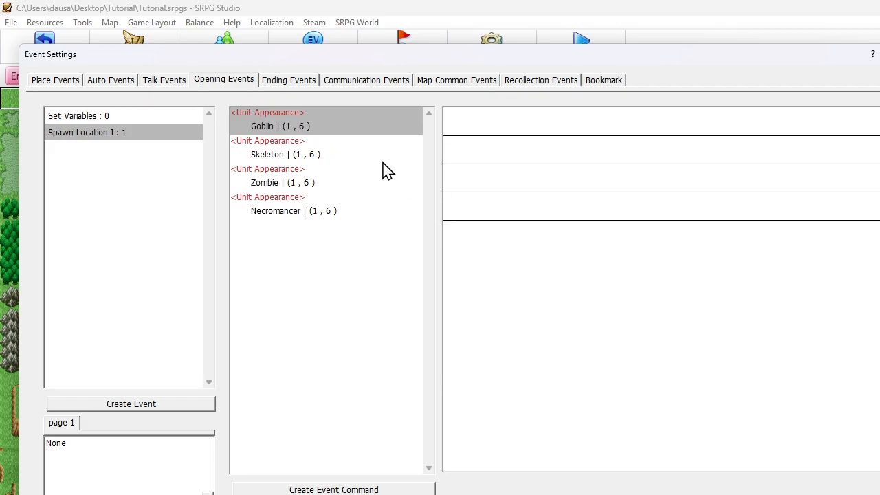
right_click(263, 119)
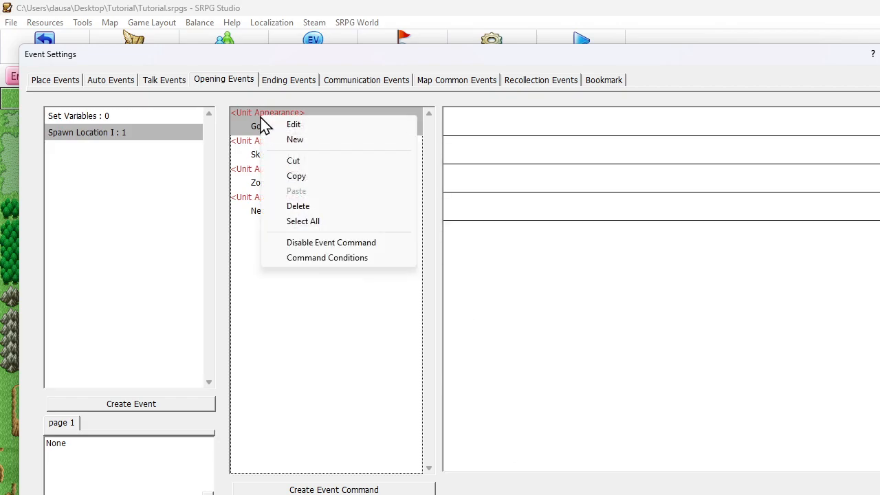
left_click(294, 140)
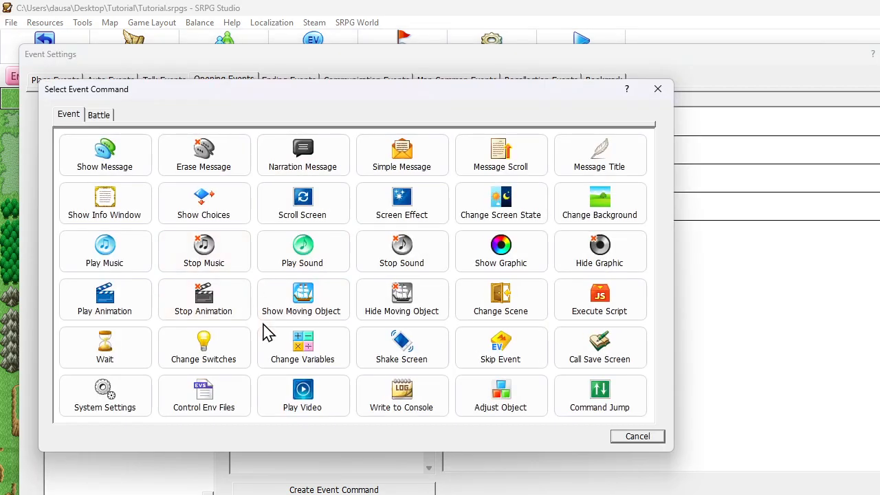
left_click(292, 362)
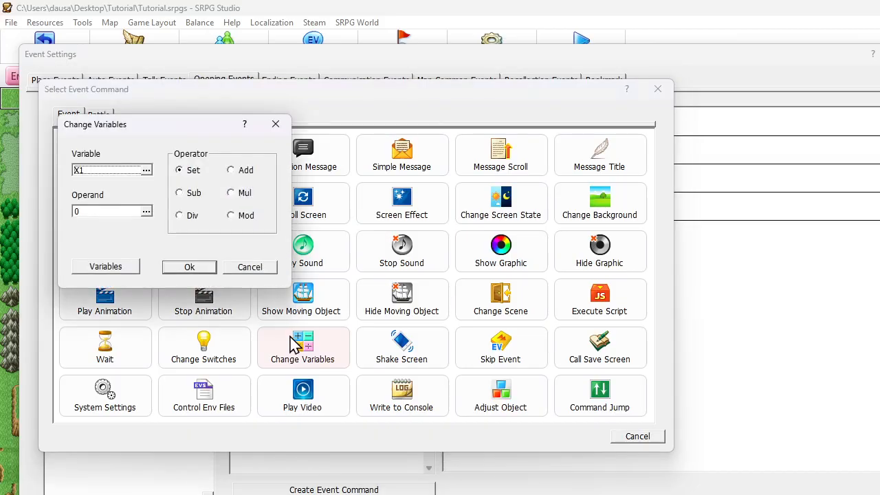
left_click(127, 177)
left_click(128, 186)
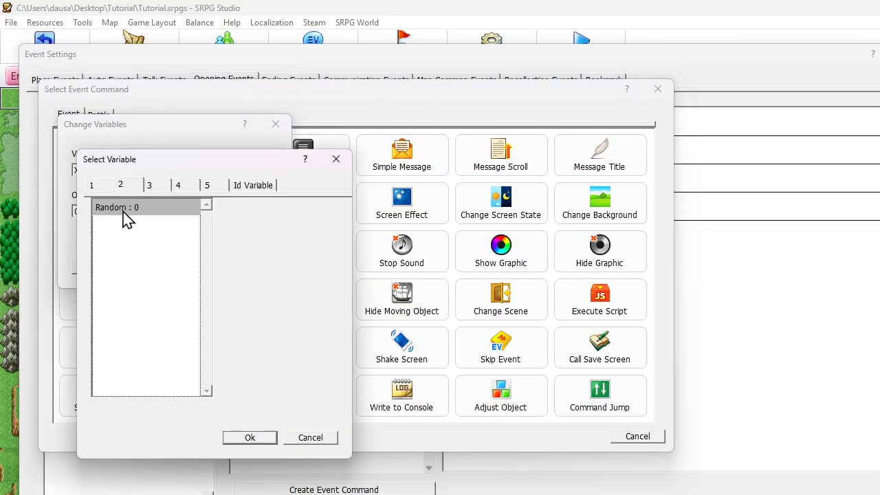
left_click(249, 437)
- Set the Random variable to a random value from 1 to 4 and move the Change Variables command above the Goblin appearance
left_click(96, 212)
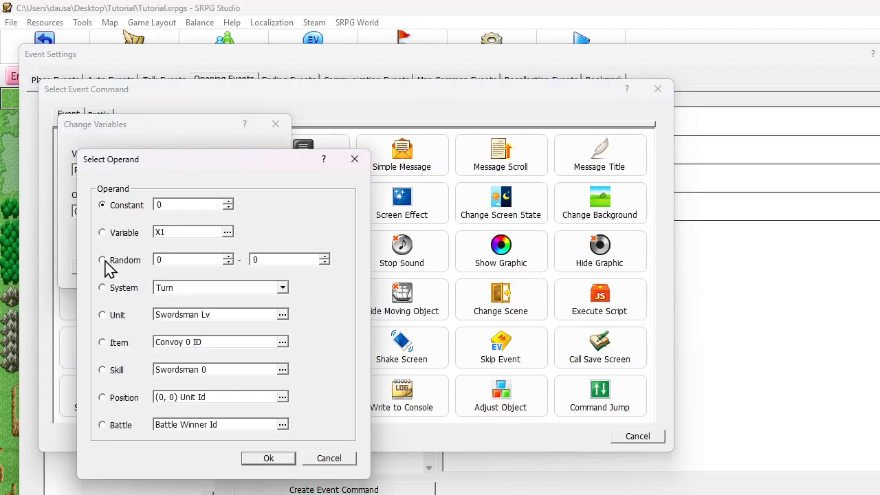
left_click(305, 457)
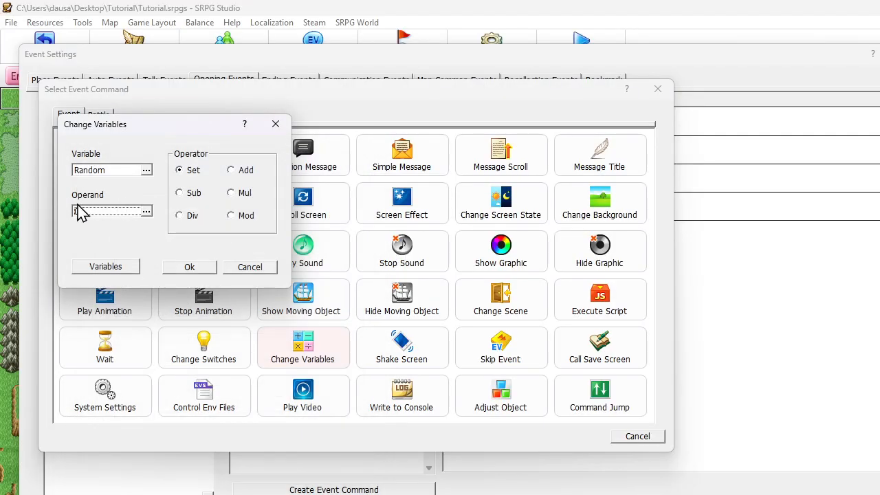
left_click(127, 211)
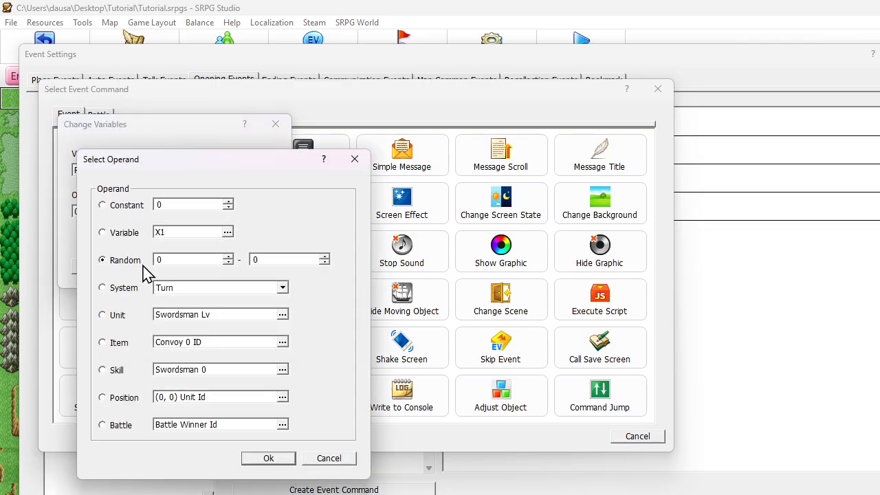
double_click(170, 260)
type("1")
double_click(269, 259)
type("4")
left_click(267, 457)
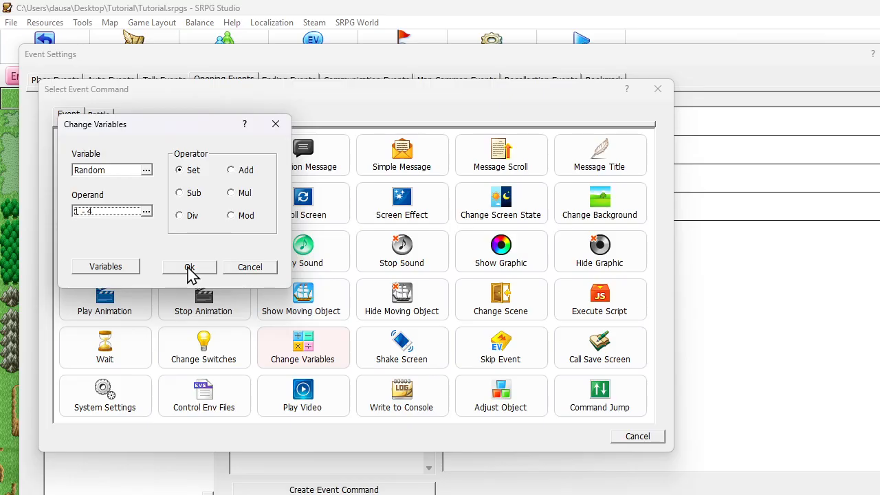
left_click(189, 267)
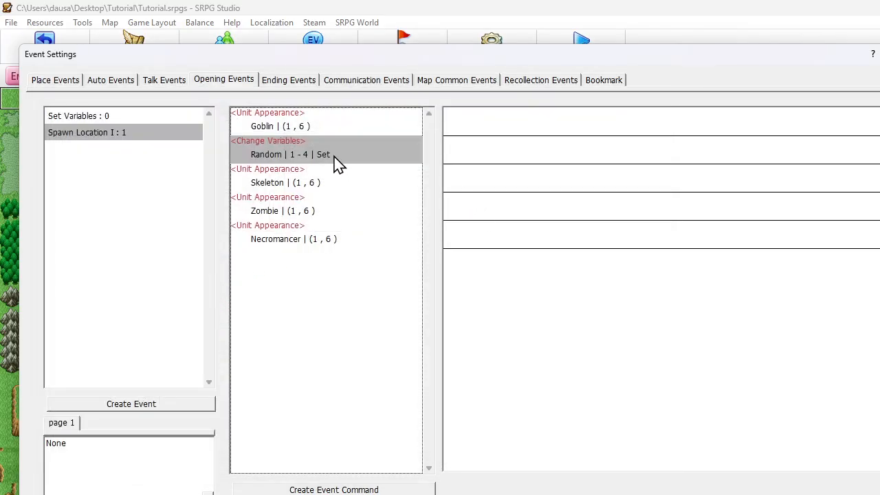
left_click_drag(337, 163, 325, 133)
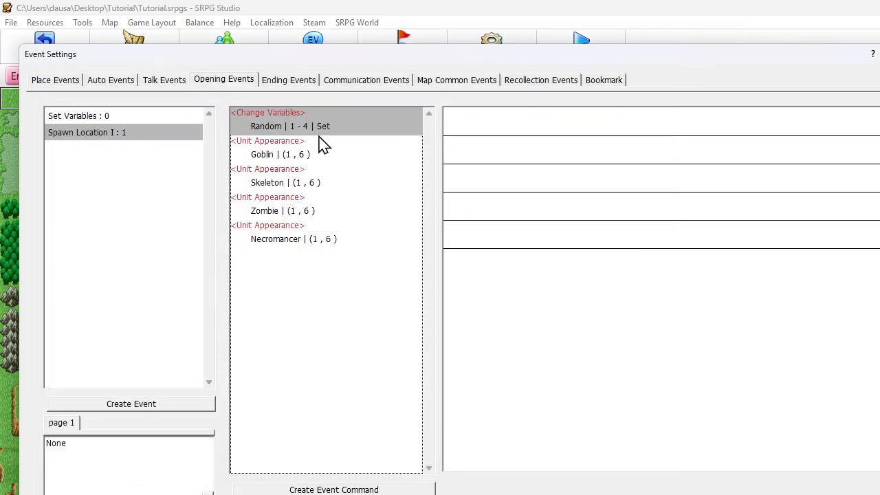
- Add a variable condition to the Goblin Unit Appearance command and choose Random from group 2 as its variable
double_click(462, 158)
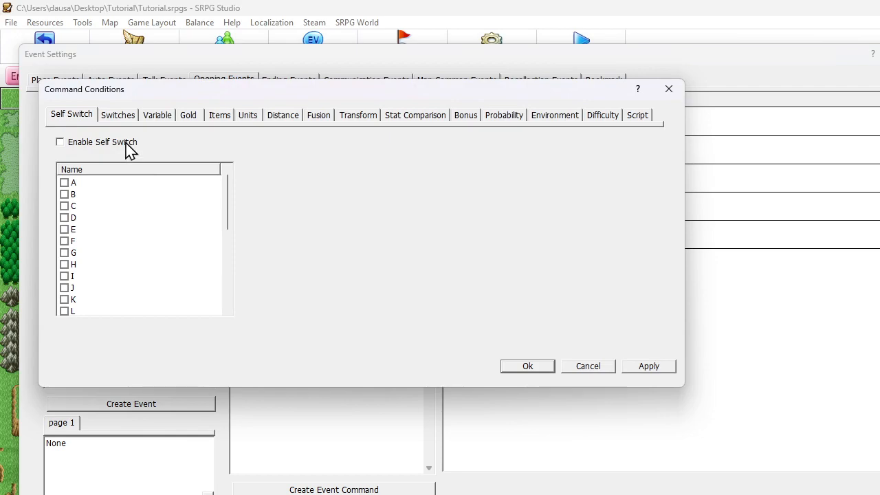
left_click(154, 119)
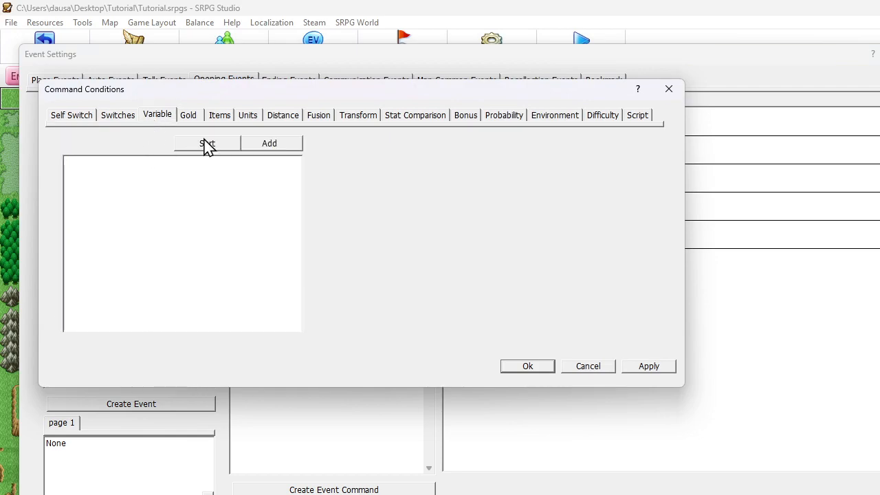
left_click(271, 144)
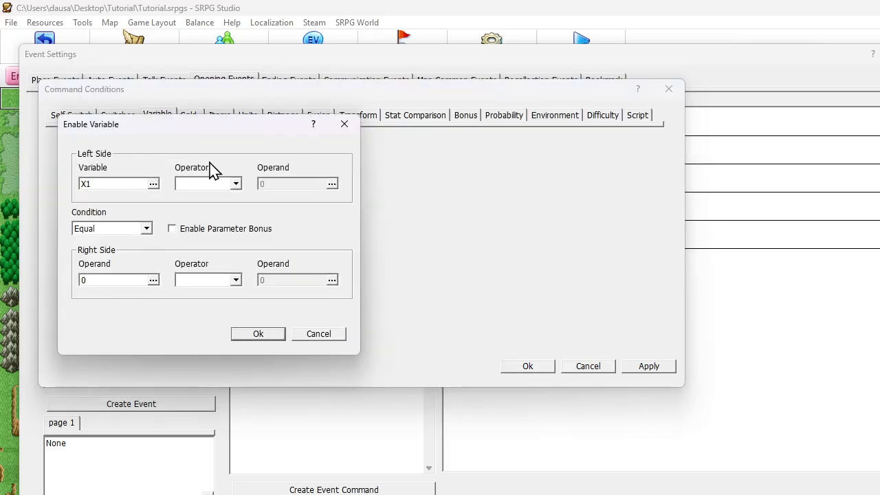
left_click(130, 191)
left_click(124, 186)
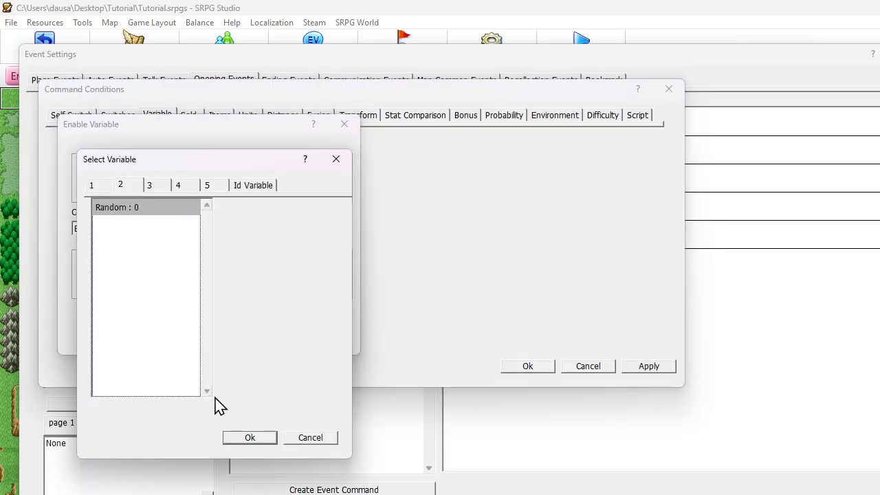
left_click(249, 439)
- Make the Goblin condition compare Random as equal to the constant 1 and accept the command conditions
left_click(120, 279)
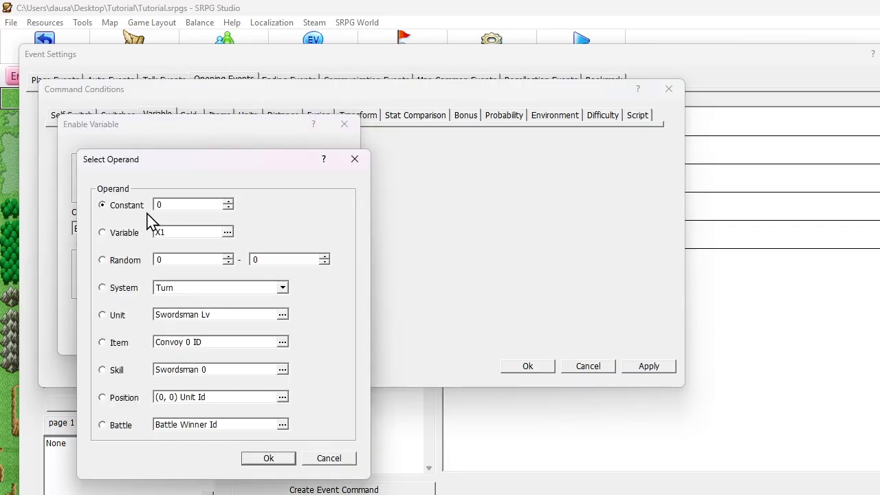
type("1")
left_click(268, 459)
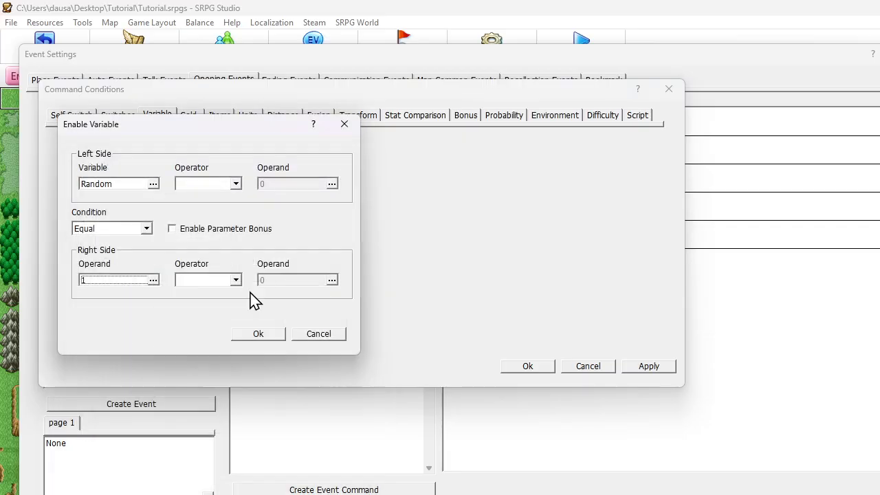
left_click(255, 335)
left_click(508, 364)
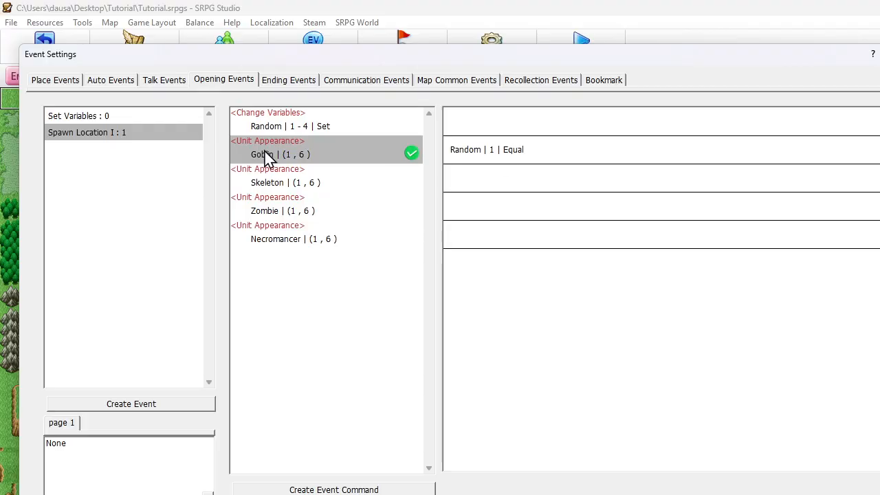
- Add a variable condition to the Skeleton Unit Appearance command and choose Random from group 2 as its variable
left_click(336, 177)
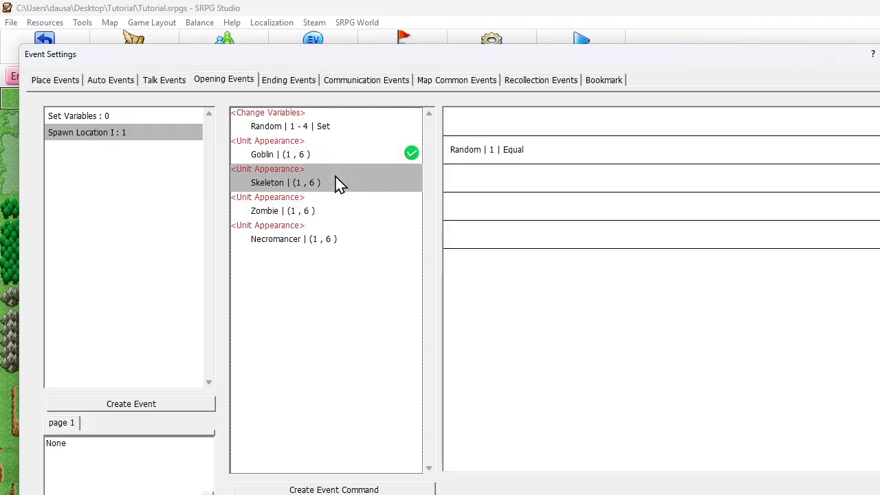
double_click(464, 173)
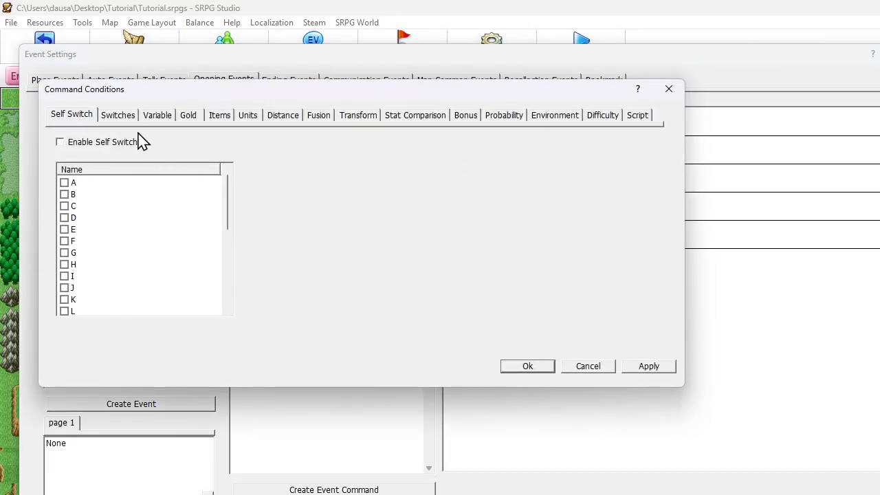
left_click(165, 117)
left_click(239, 144)
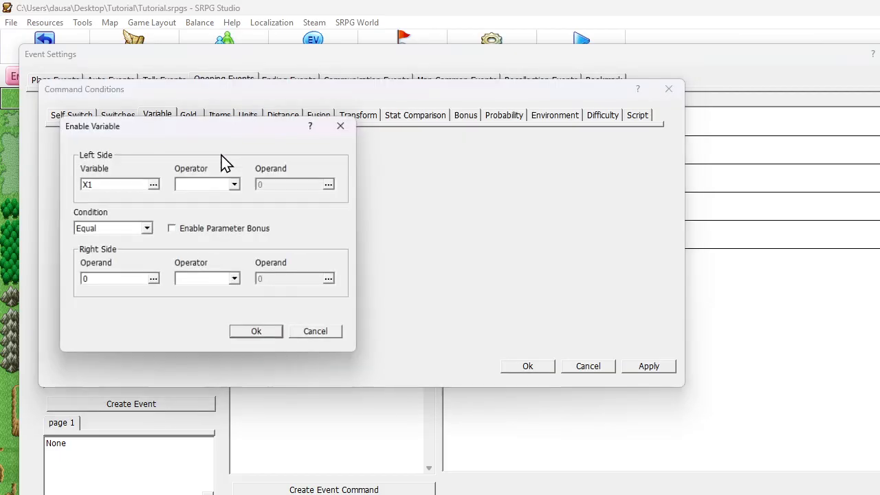
left_click(115, 185)
left_click(130, 187)
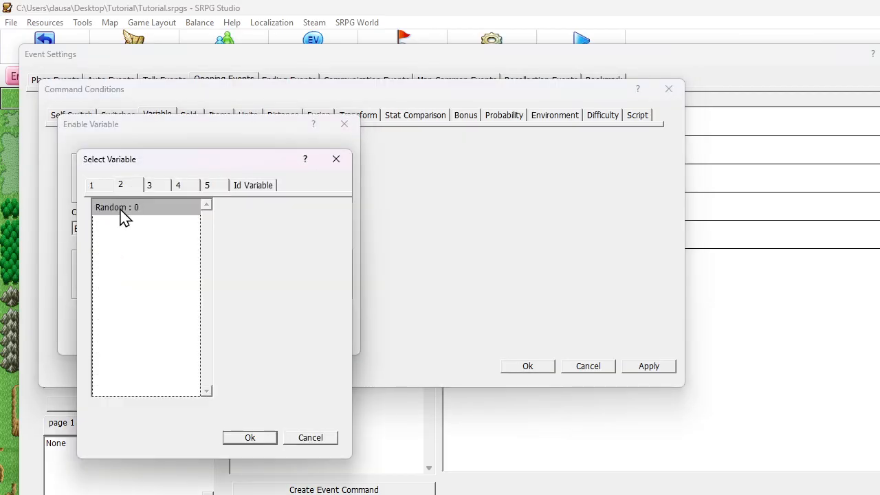
left_click(250, 438)
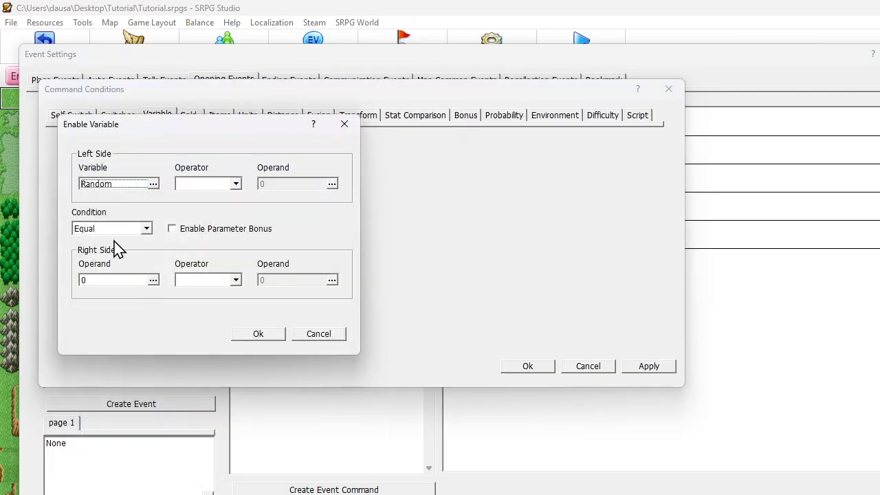
- Make the Skeleton condition compare Random as equal to the constant 2 and accept the command conditions
left_click(115, 281)
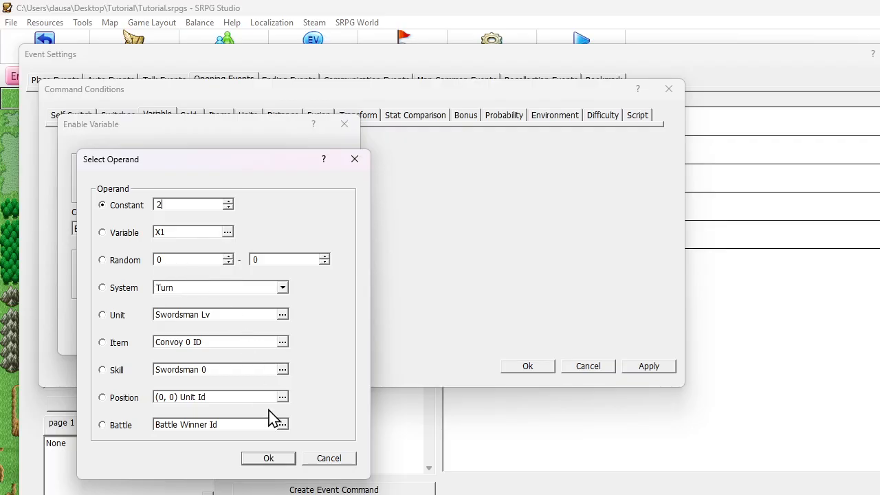
left_click(271, 458)
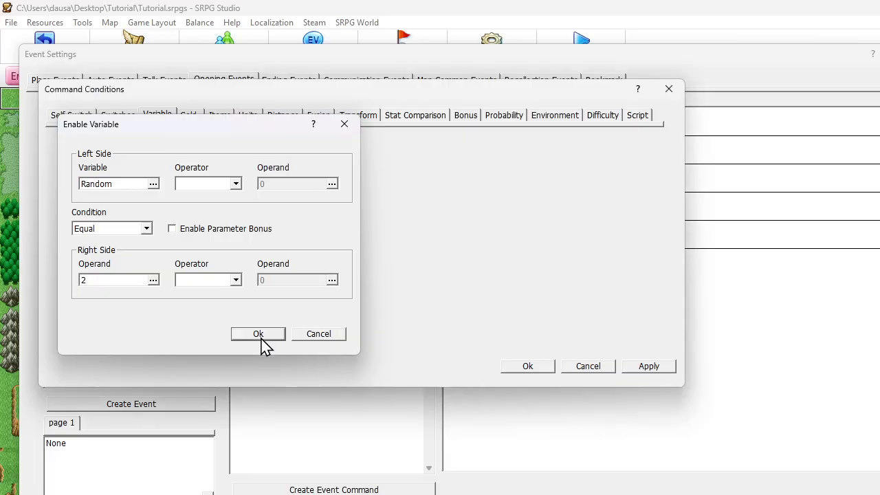
left_click(262, 337)
left_click(517, 368)
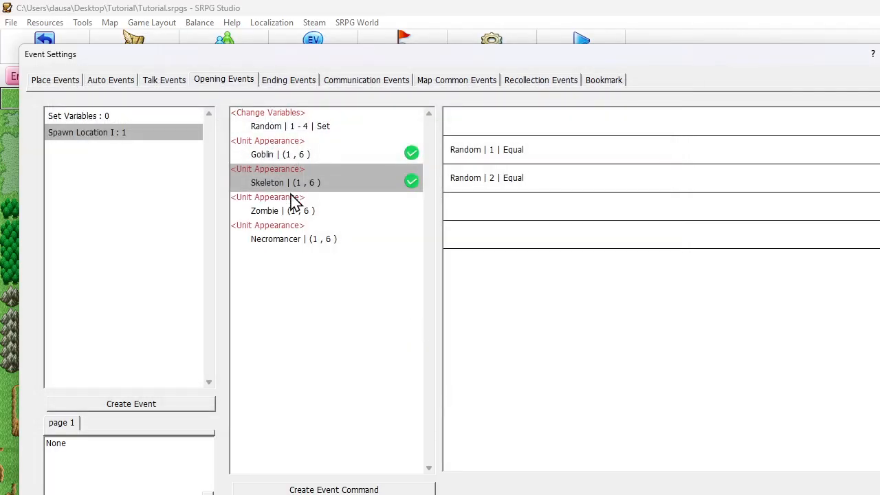
- Add a variable condition to the Zombie Unit Appearance command and choose Random from group 2 as its variable
left_click(352, 215)
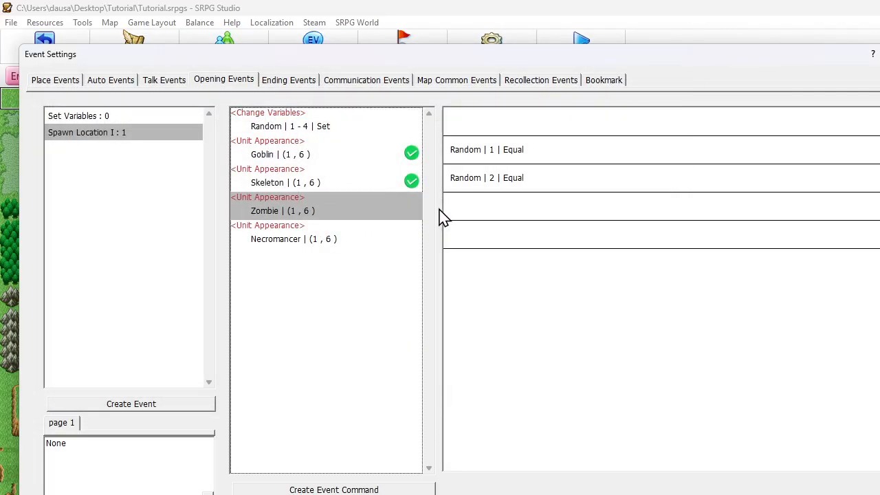
double_click(461, 210)
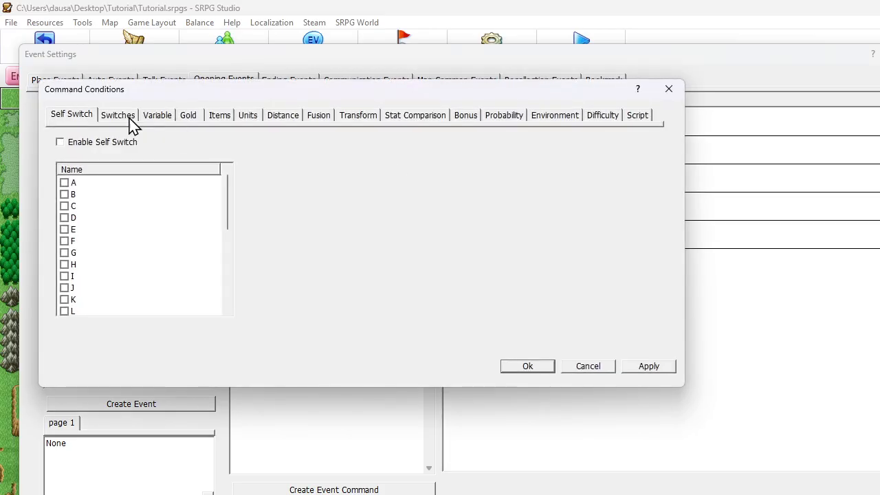
left_click(166, 117)
left_click(263, 146)
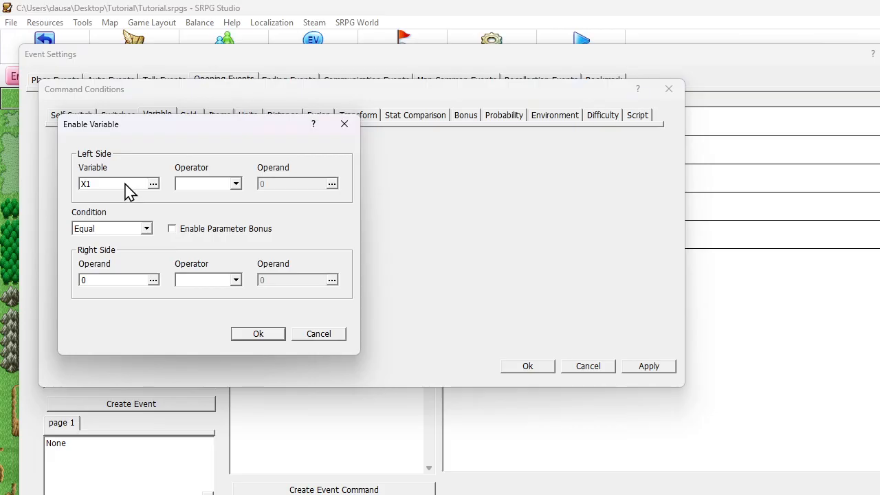
left_click(125, 184)
left_click(121, 185)
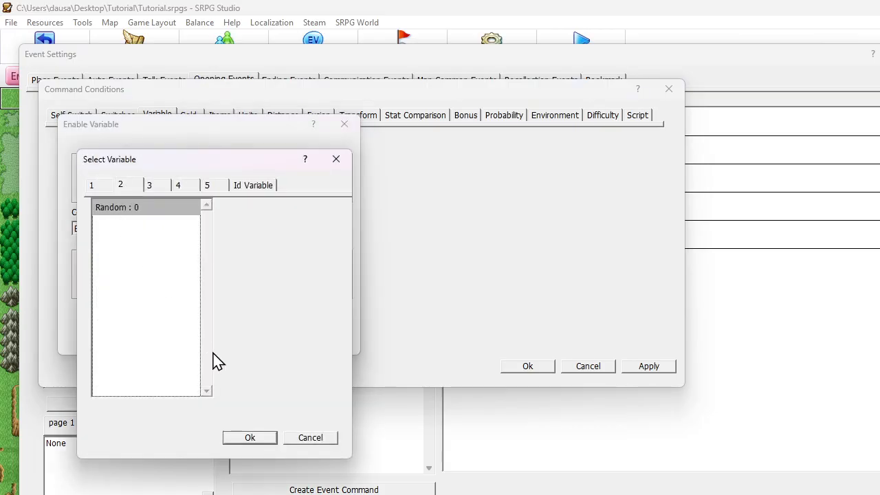
left_click(249, 438)
- Make the Zombie condition compare Random as equal to the constant 3 and accept the command conditions
left_click(104, 281)
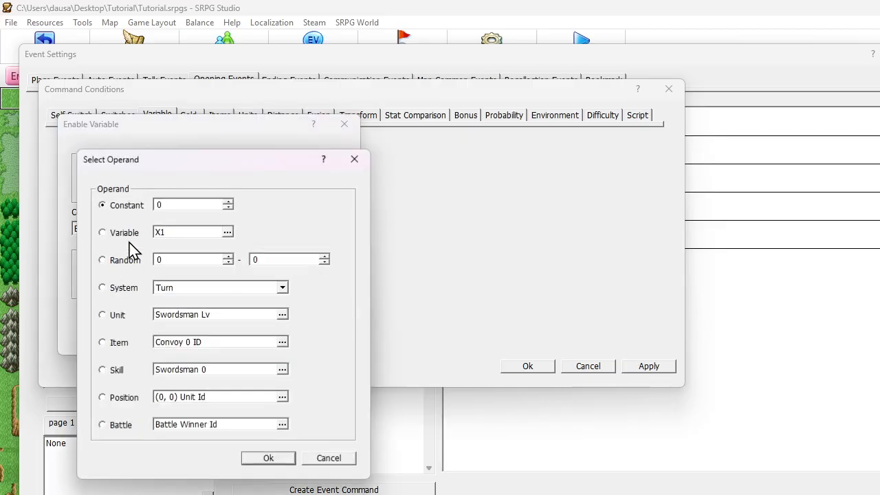
left_click_drag(162, 200, 129, 201)
type("3")
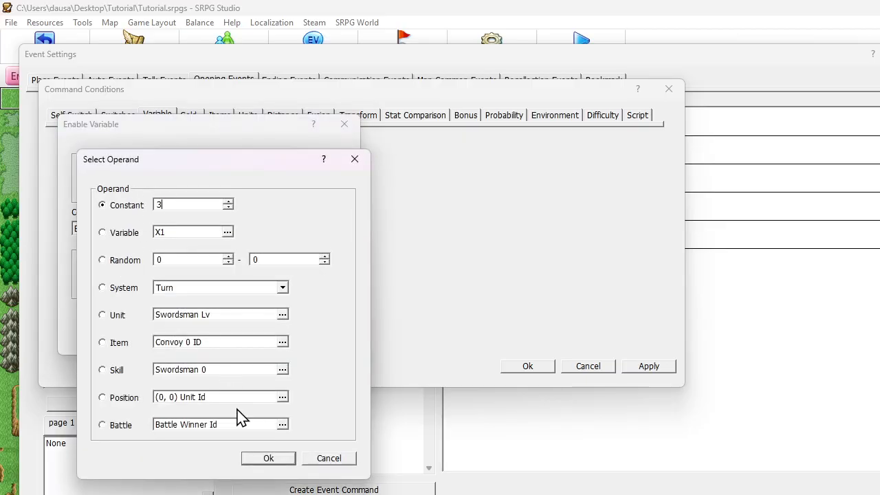
left_click(261, 459)
left_click(264, 335)
left_click(505, 371)
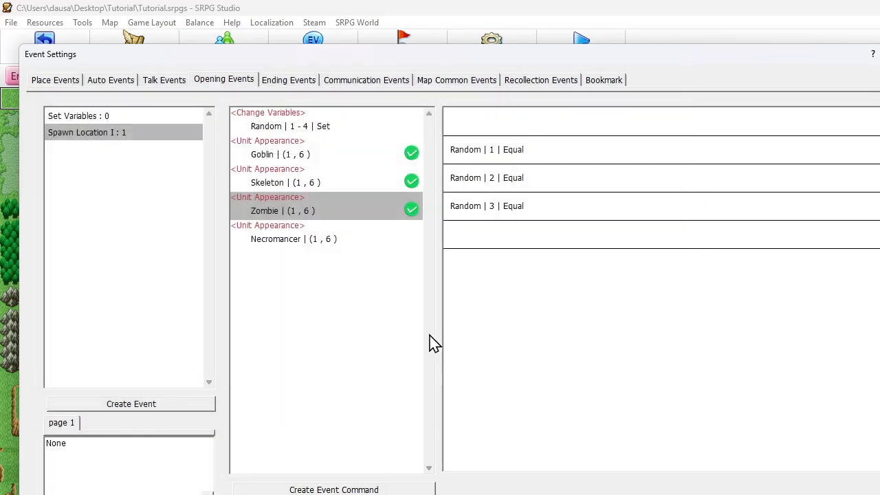
- Add a variable condition to the Necromancer Unit Appearance command and choose Random from group 2 as its variable
left_click(316, 240)
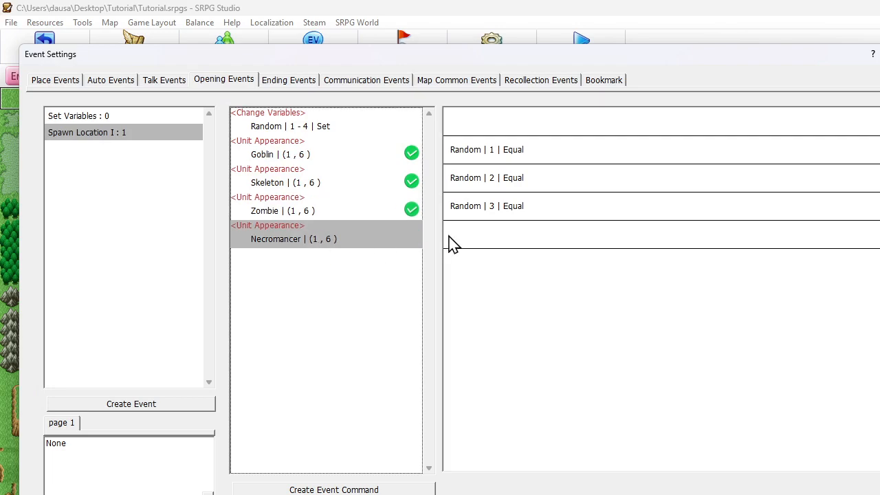
double_click(467, 242)
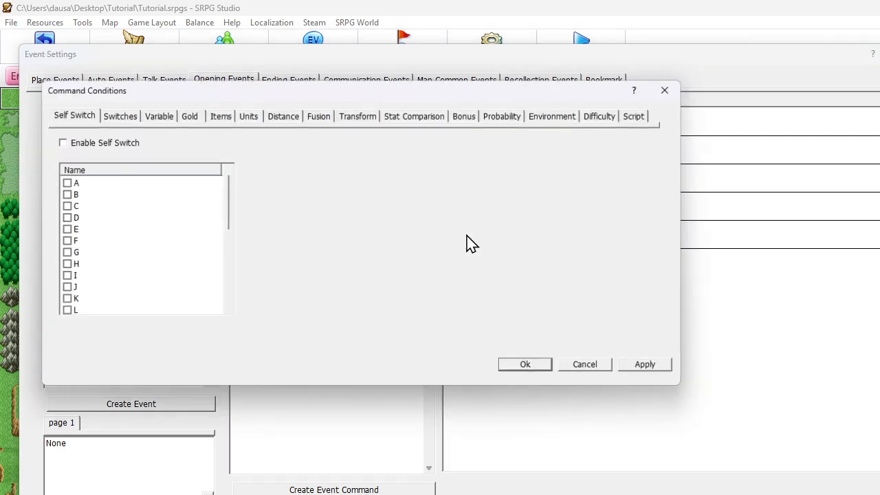
left_click(154, 116)
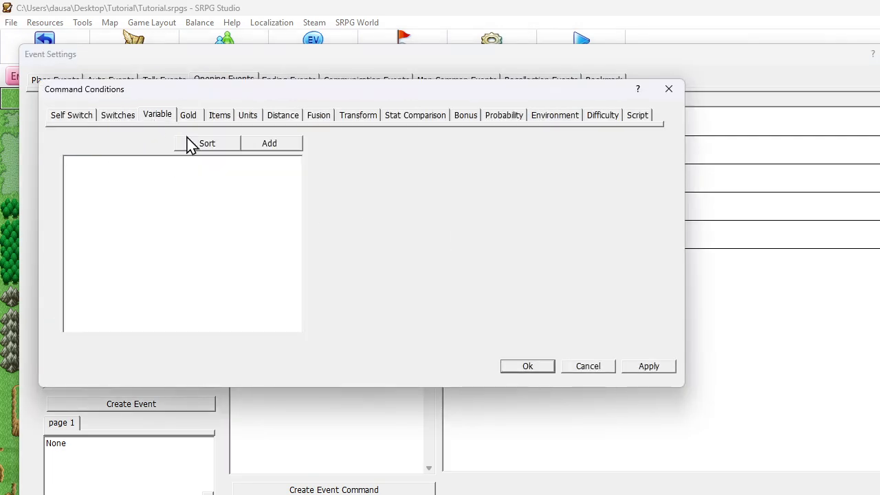
left_click(268, 144)
left_click(153, 185)
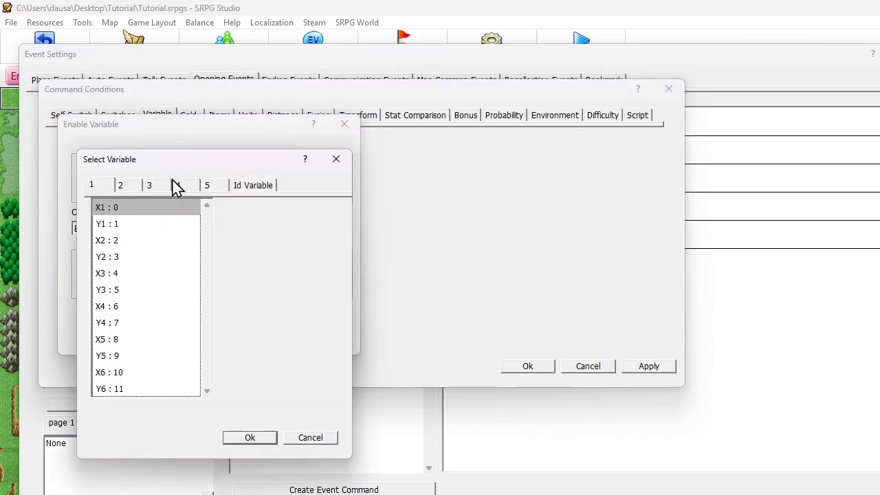
left_click(182, 186)
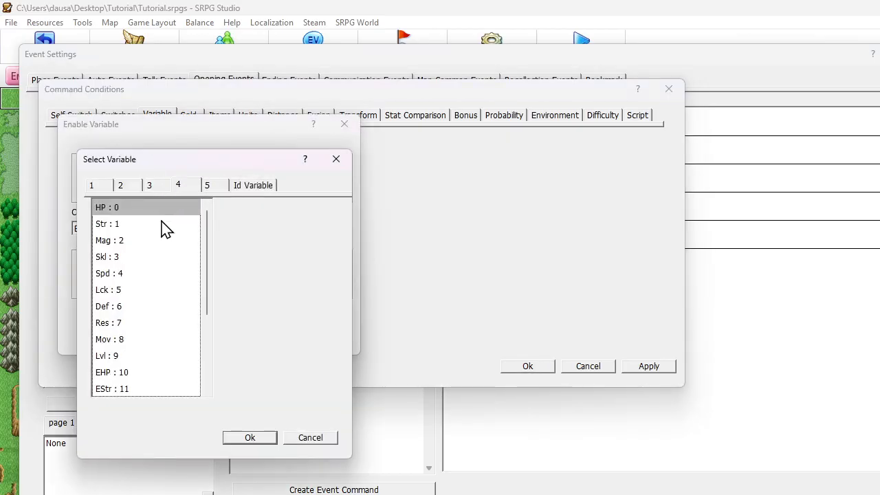
scroll(165, 229, "down", 3)
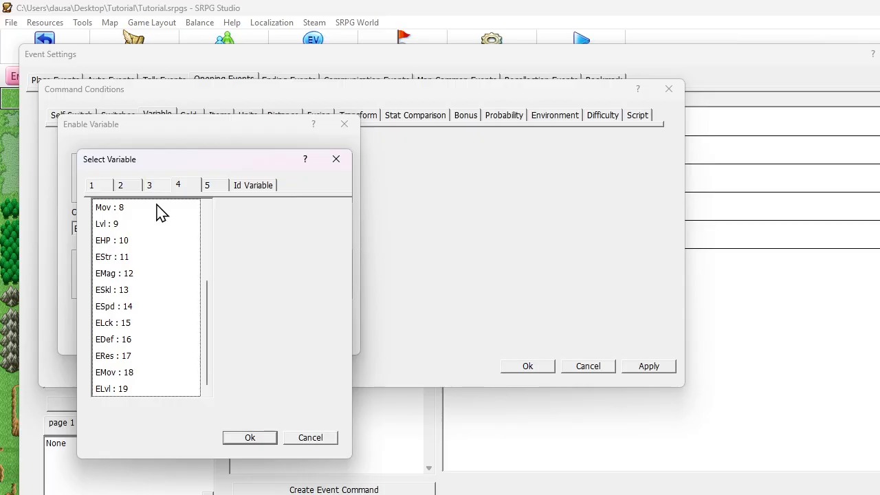
left_click(121, 186)
left_click(249, 437)
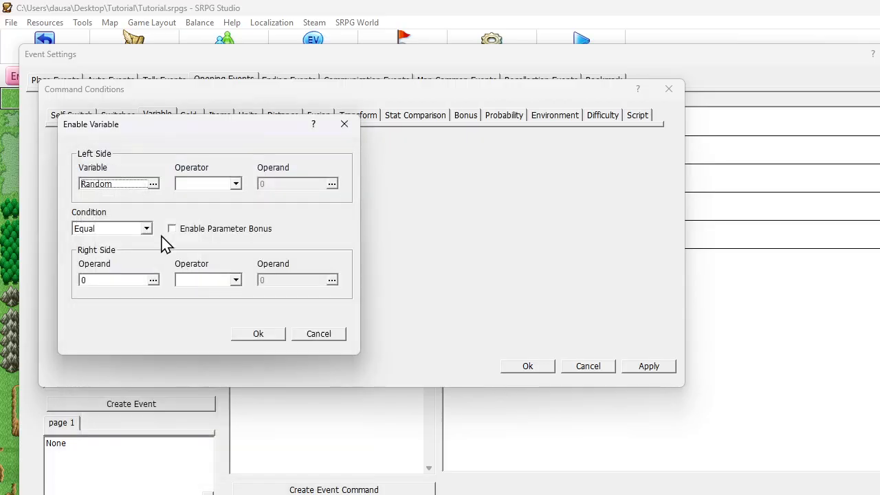
- Make the Necromancer condition compare Random as equal to the constant 4 and accept the command conditions
left_click(108, 280)
double_click(181, 206)
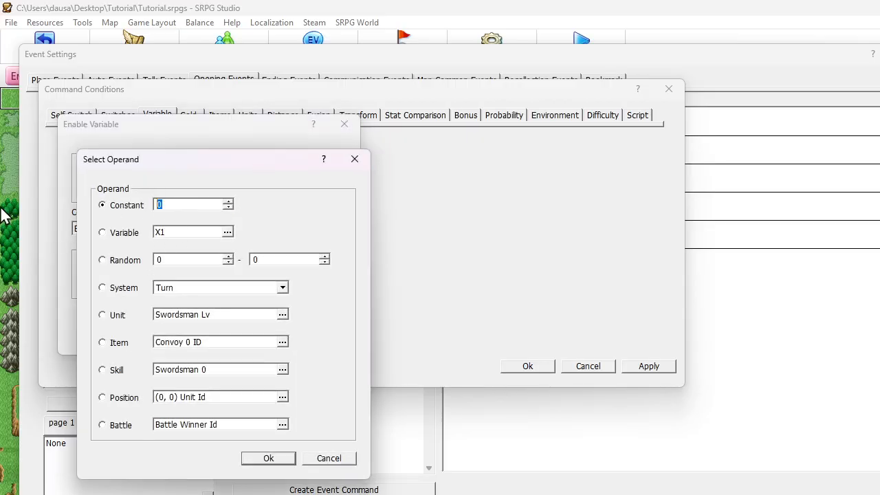
type("4")
left_click(275, 460)
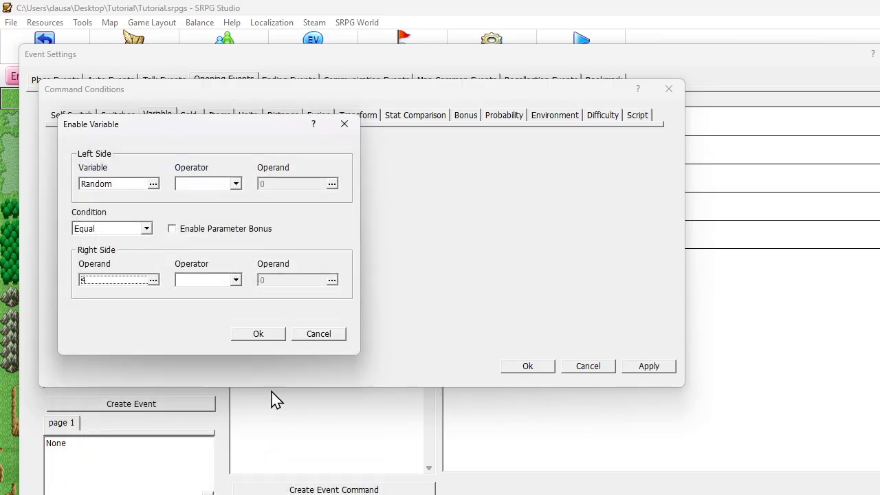
left_click(271, 334)
left_click(519, 367)
left_click(270, 290)
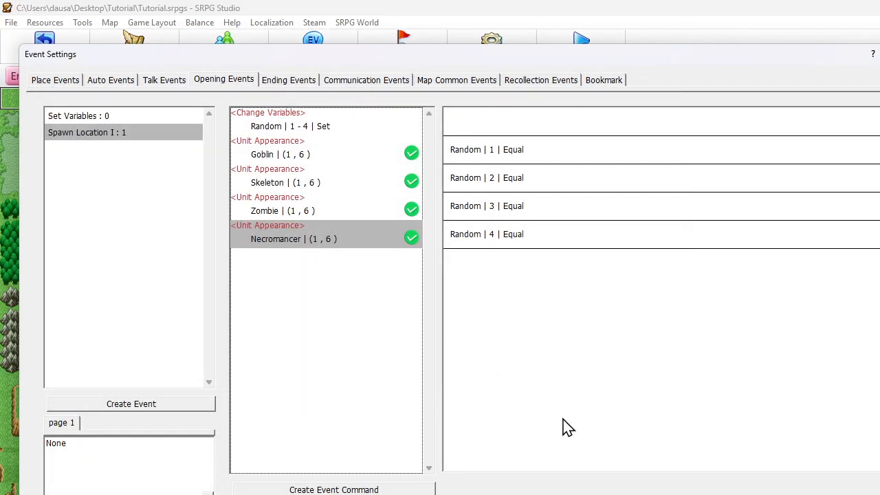
- Duplicate the Spawn Location I opening event twice so there are three copies in the event list
left_click(95, 137)
key("ctrl+v")
key("ctrl+v")
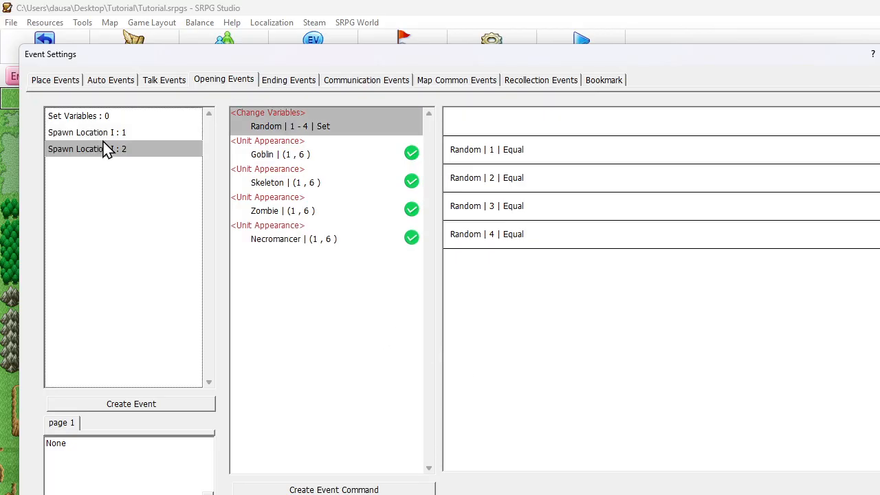
- In Spawn Location I : 2, set the Goblin Unit Appearance position to (8, 9), just below the middle bridge
left_click(113, 156)
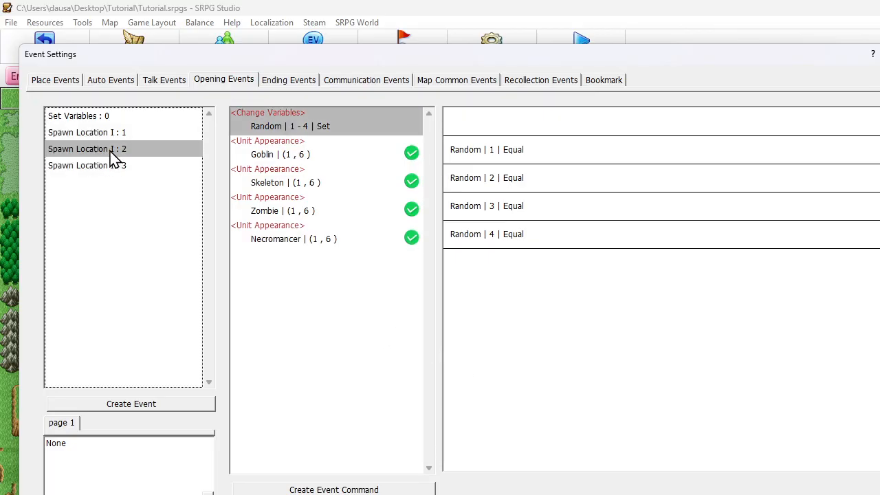
double_click(302, 155)
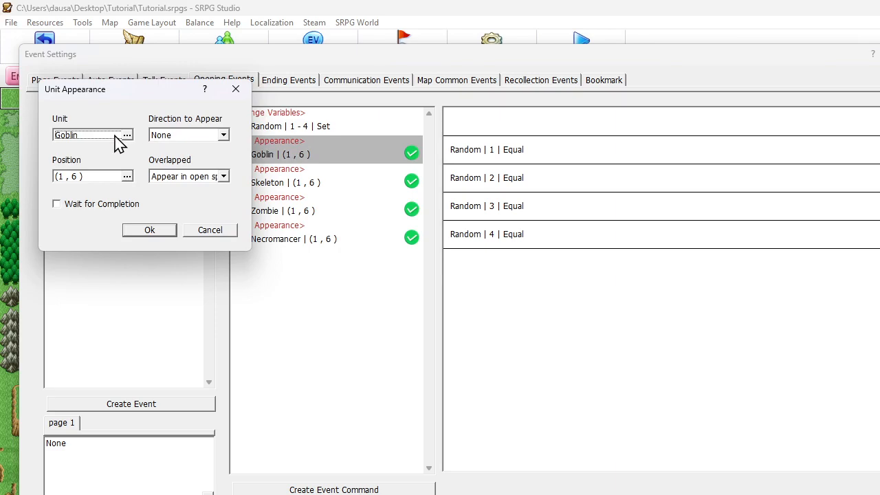
left_click(72, 178)
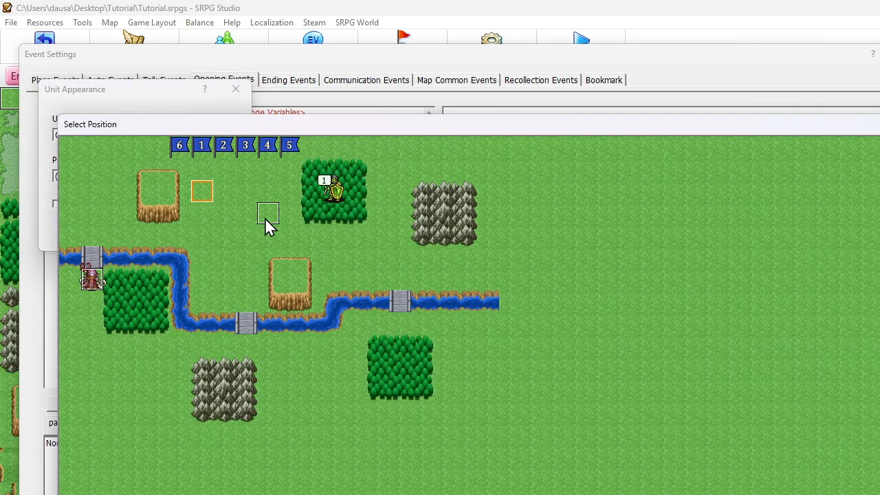
double_click(244, 347)
left_click(153, 231)
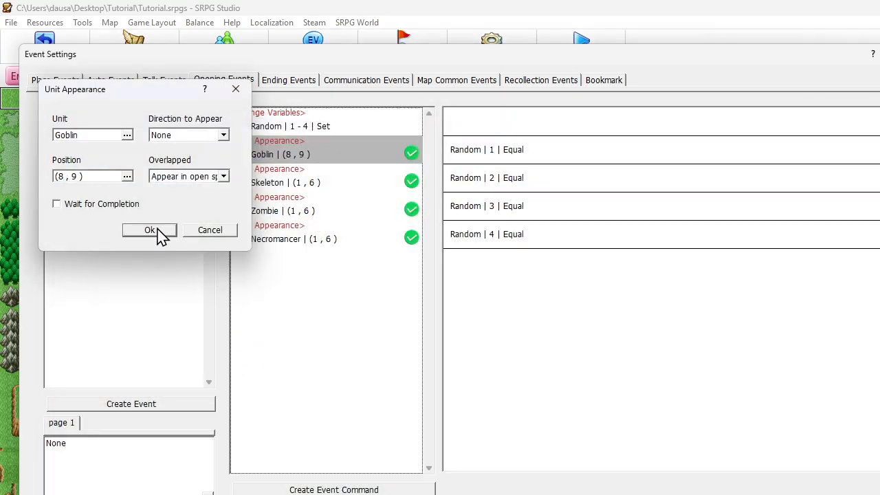
- Set the Skeleton Unit Appearance position in Spawn Location I : 2 to (8, 9)
left_click(297, 187)
double_click(337, 194)
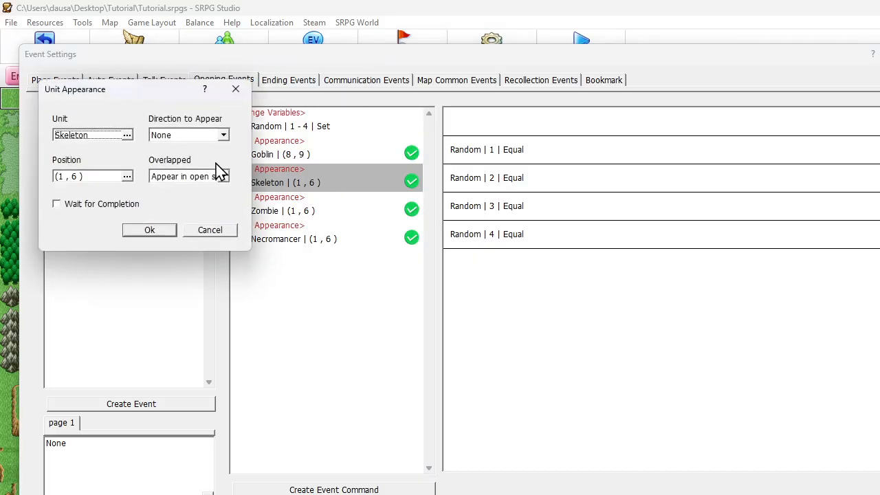
left_click(116, 181)
double_click(250, 337)
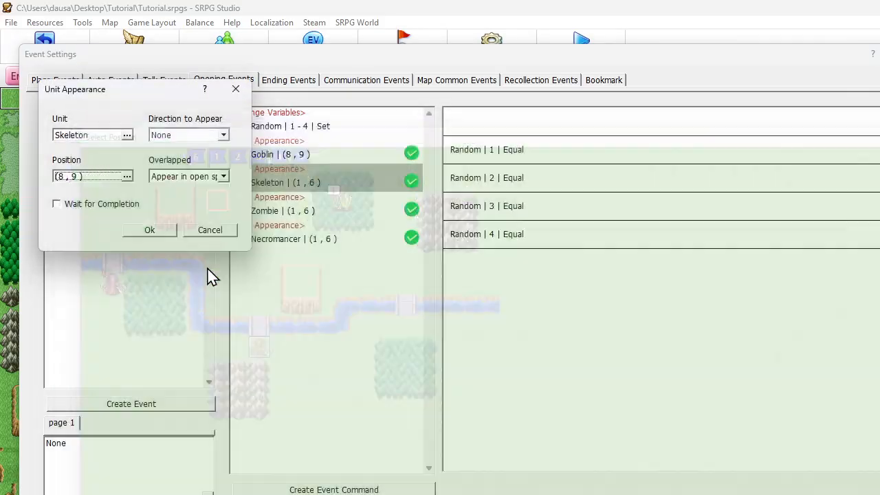
left_click(149, 230)
- Set the Zombie Unit Appearance position in Spawn Location I : 2 to (8, 9)
double_click(255, 210)
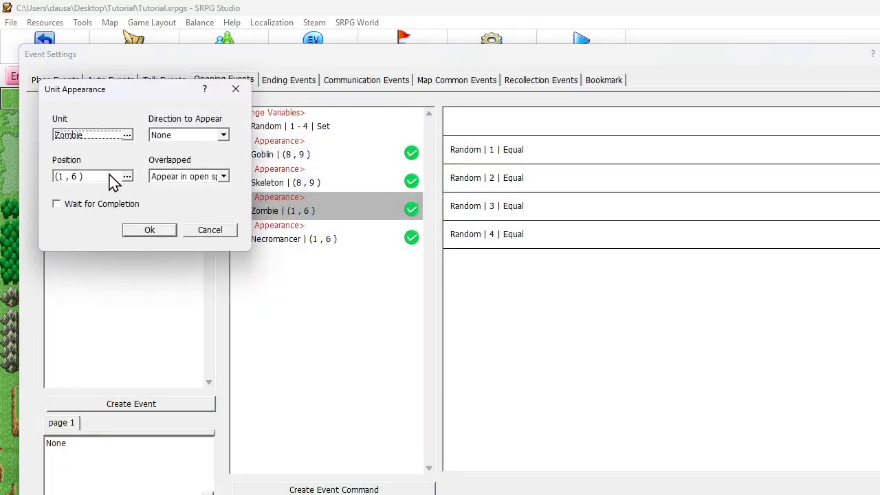
left_click(88, 176)
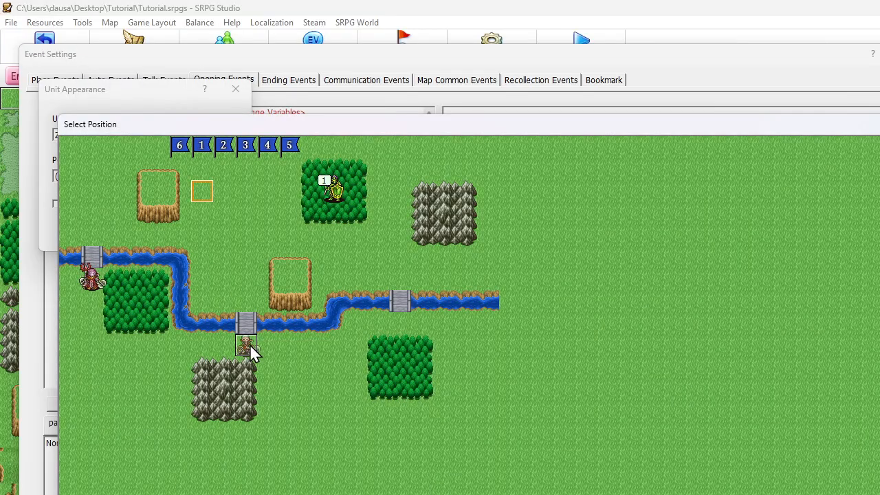
double_click(249, 343)
left_click(165, 233)
- Set the Necromancer Unit Appearance position in Spawn Location I : 2 to (8, 9)
double_click(313, 252)
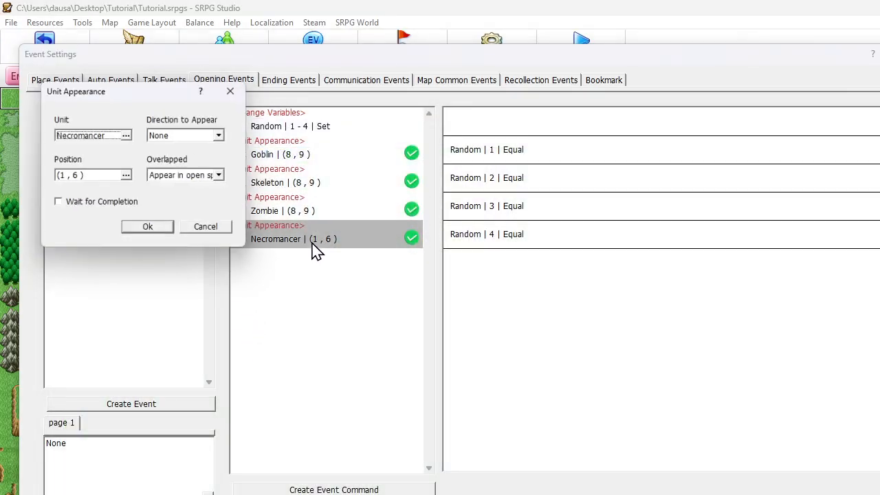
left_click(118, 180)
double_click(239, 338)
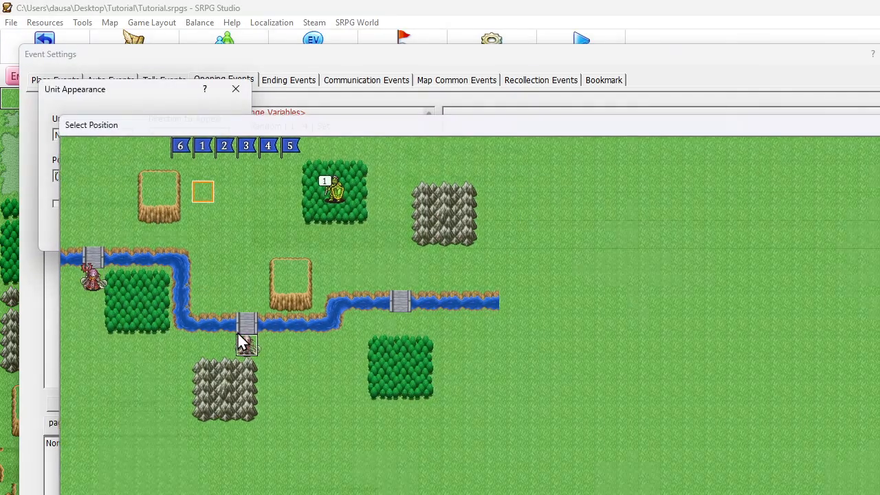
key("Return")
- In Spawn Location I : 3, set the Goblin Unit Appearance position to (15, 8), just below the easternmost bridge
left_click(114, 166)
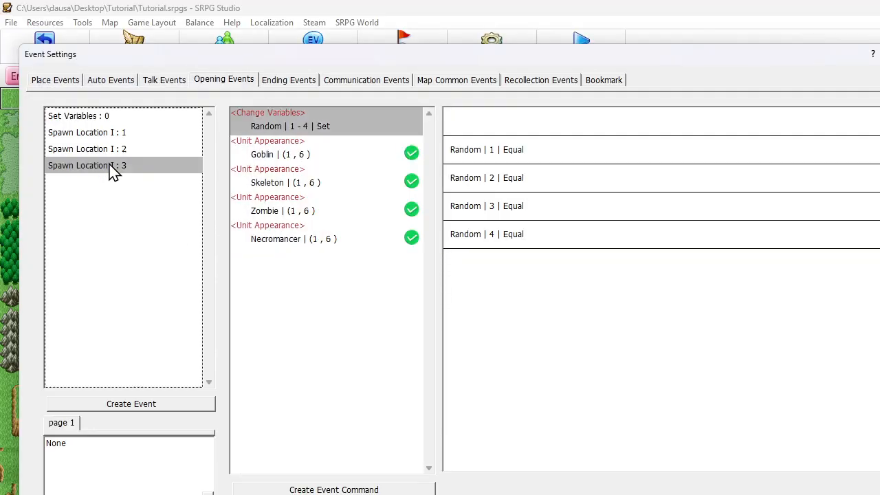
double_click(280, 155)
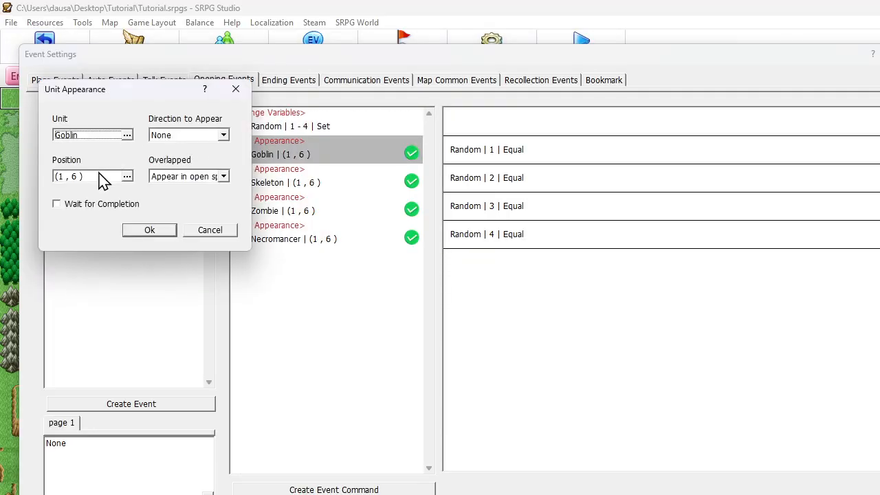
left_click(131, 181)
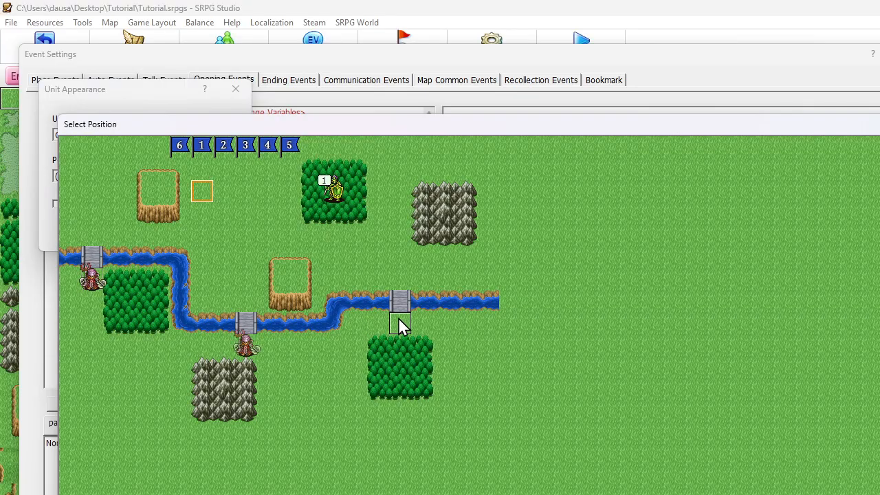
left_click(399, 320)
left_click(149, 229)
- Set the Skeleton Unit Appearance position in Spawn Location I : 3 to (15, 8)
double_click(294, 183)
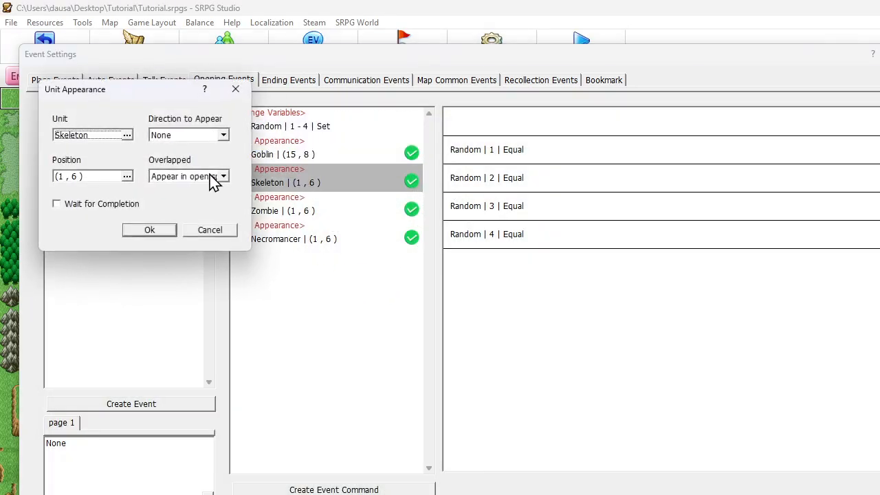
left_click(126, 178)
left_click(404, 323)
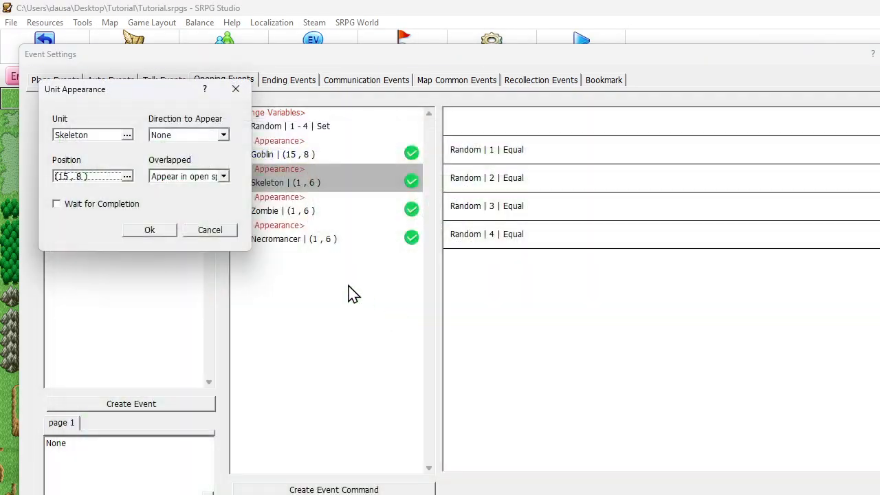
left_click(149, 229)
- Set the Zombie Unit Appearance position in Spawn Location I : 3 to (15, 8)
double_click(278, 210)
left_click(128, 177)
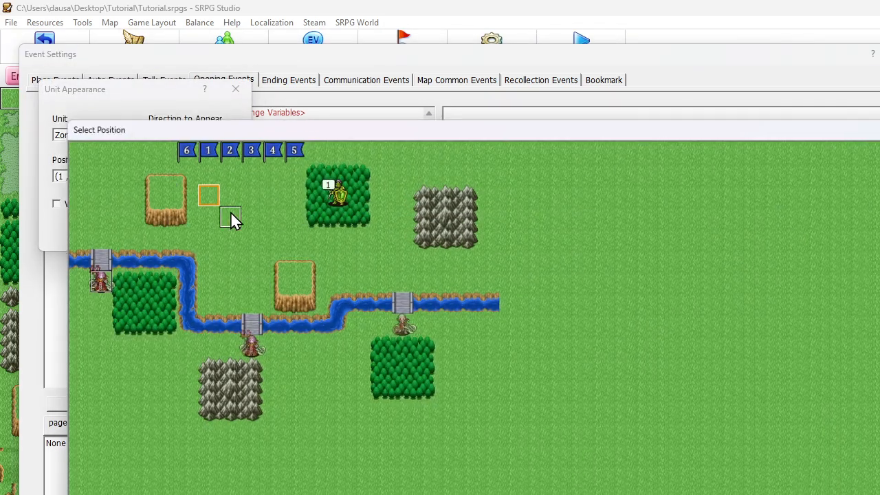
left_click(395, 315)
left_click(149, 230)
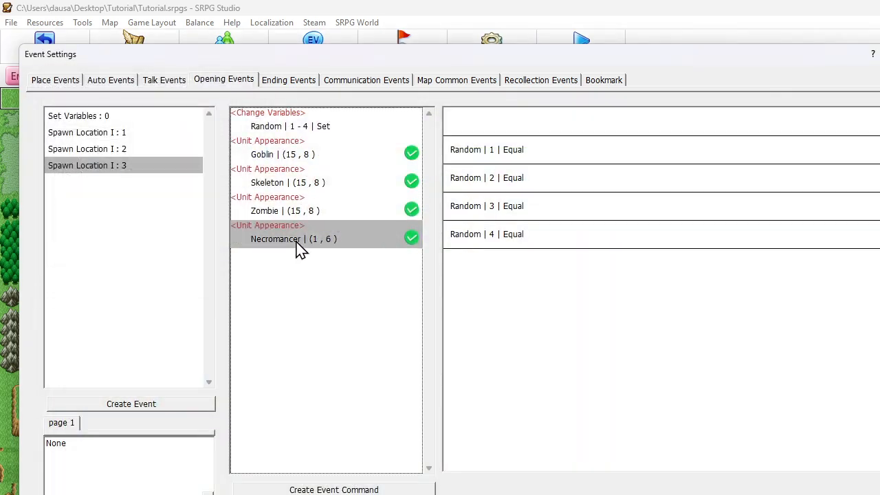
- Set the Necromancer Unit Appearance position in Spawn Location I : 3 to (15, 8)
double_click(296, 238)
left_click(127, 176)
left_click(397, 323)
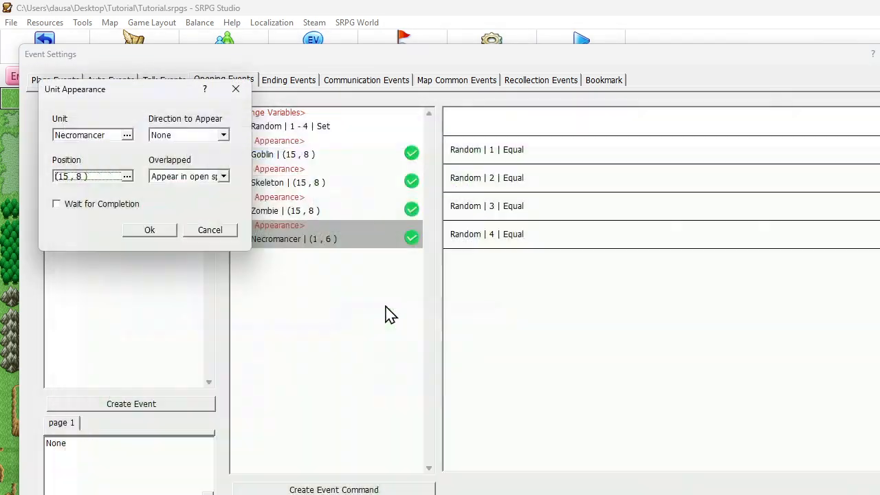
key("Return")
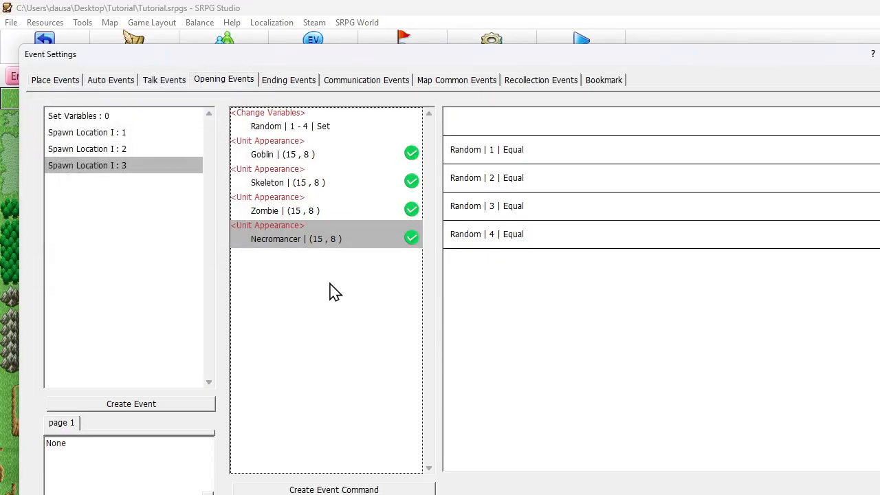
- Run a map test of Starting Map, start the chapter to check the enemies at the spawn locations, and quit the test
left_click(114, 133)
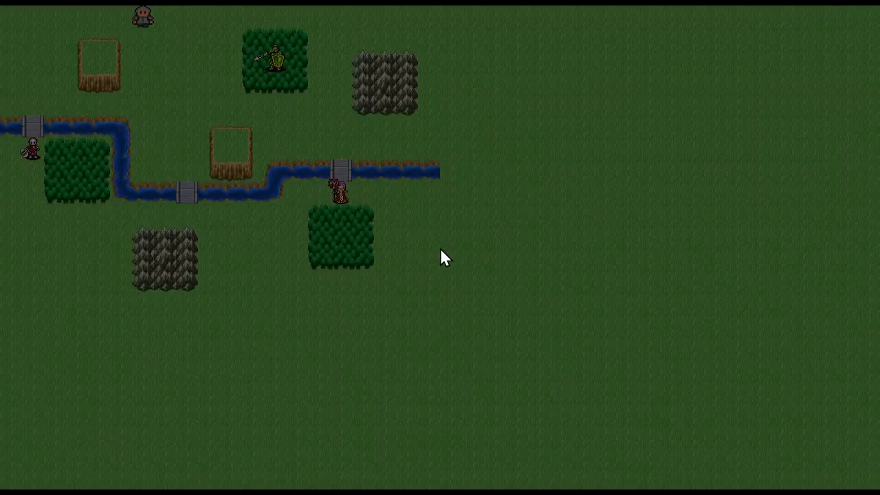
left_click(438, 249)
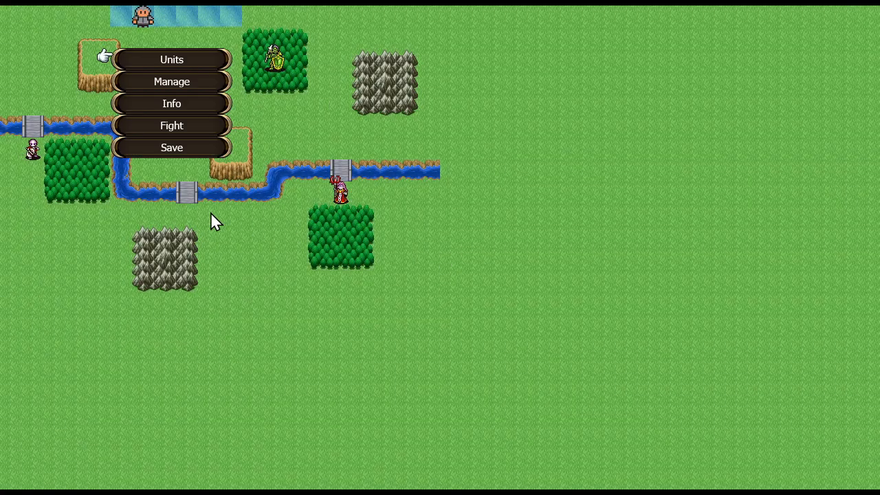
left_click(180, 126)
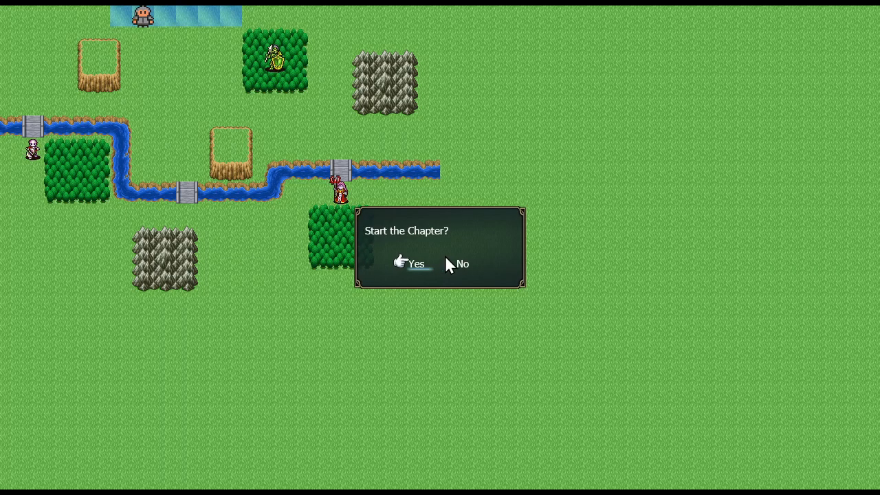
left_click(410, 266)
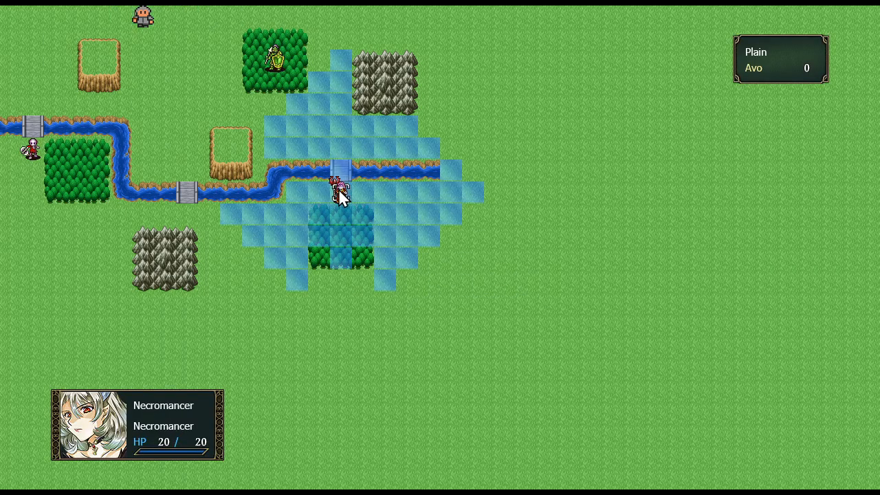
key("Escape")
left_click(395, 262)
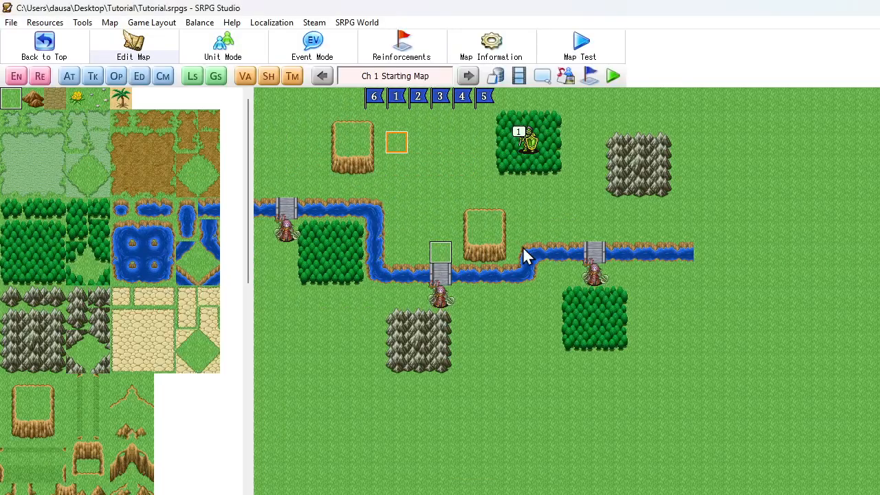
- Reopen the map's opening events and compare the unit appearances and conditions across the three Spawn Location events
left_click(69, 77)
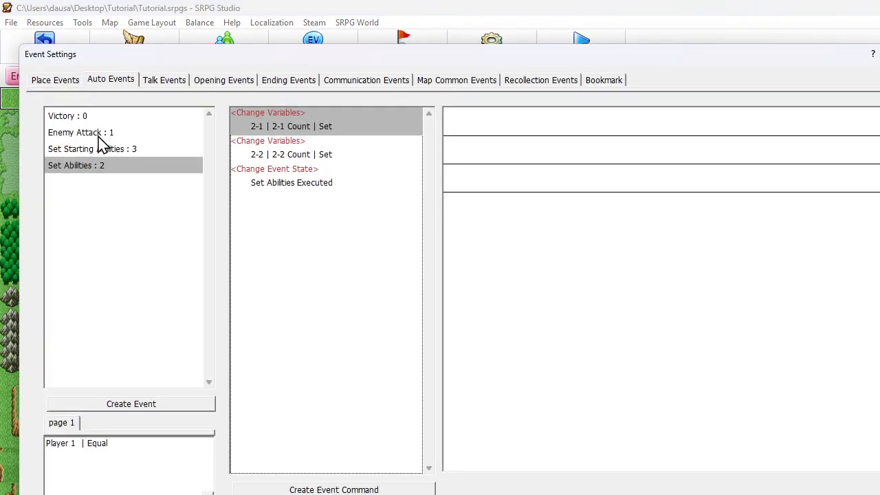
left_click(224, 81)
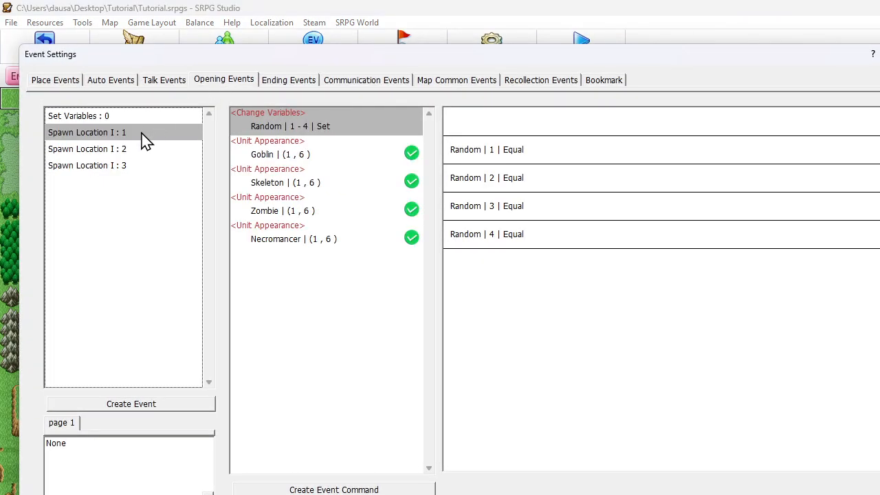
left_click(143, 151)
left_click(141, 169)
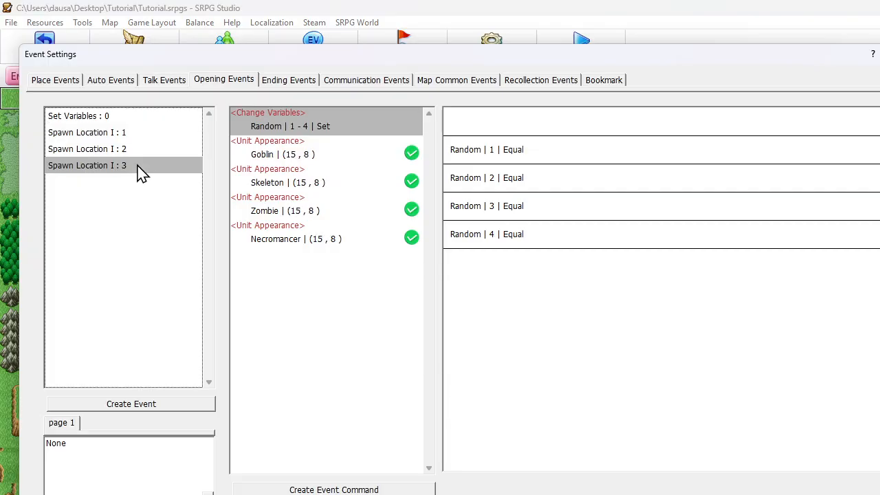
left_click(141, 156)
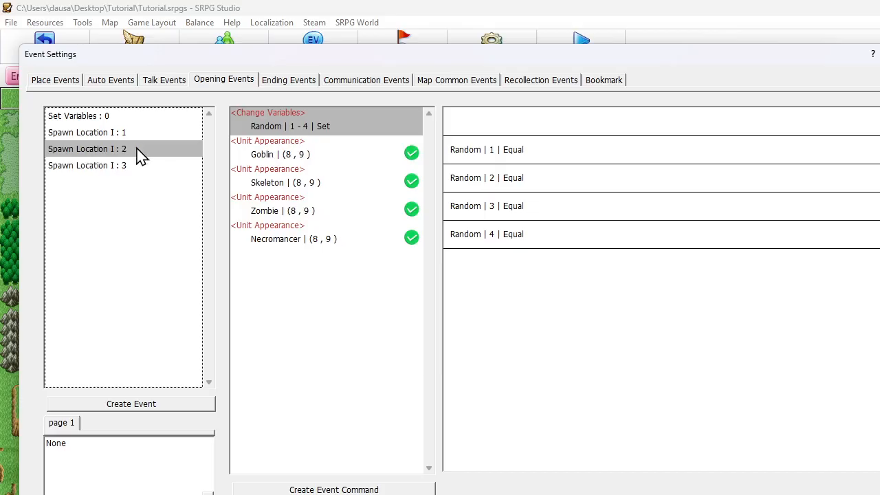
left_click(141, 138)
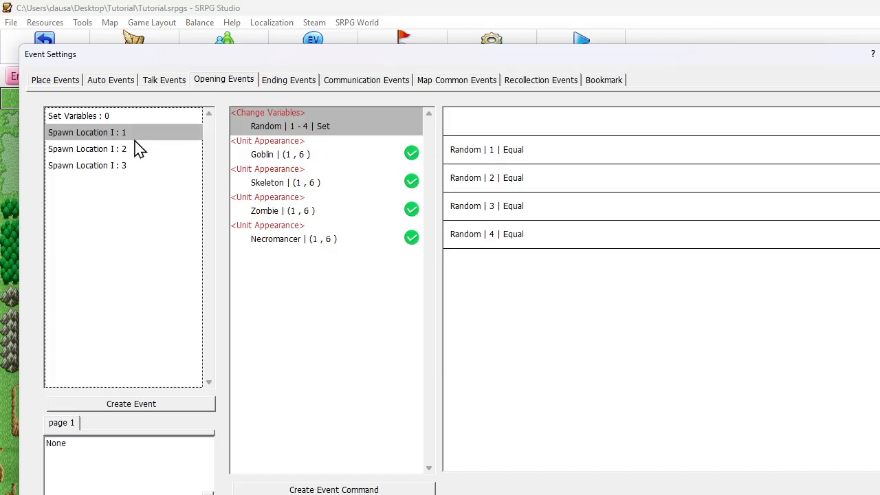
left_click(138, 154)
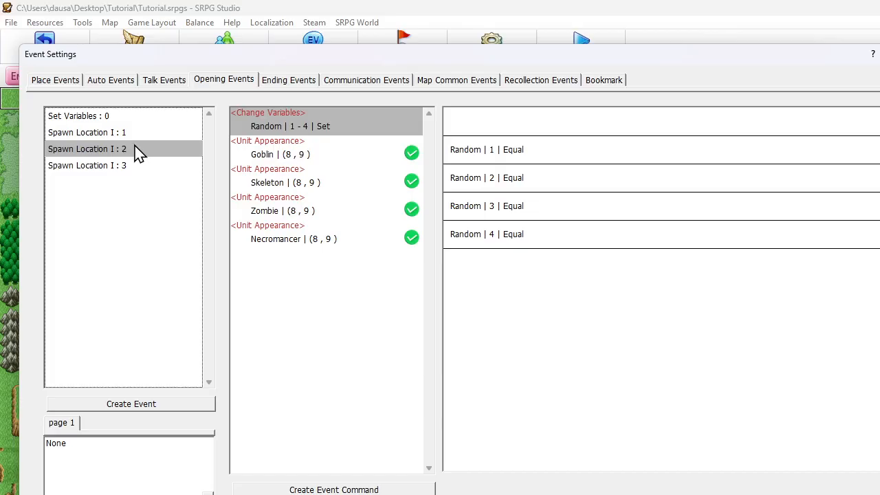
left_click(141, 135)
left_click(141, 149)
left_click(140, 164)
left_click(141, 154)
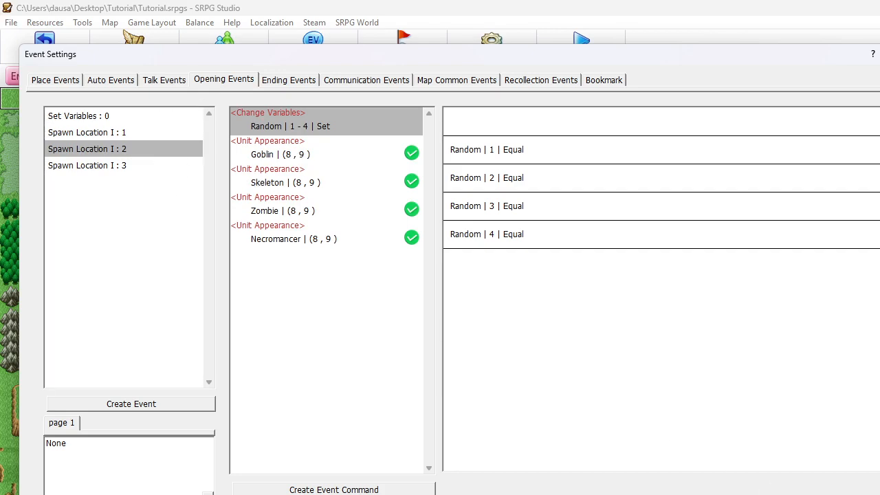
- Run another map test of Starting Map, start the fight to check which enemies stand at the bridges, and quit the test
key("Escape")
left_click(581, 46)
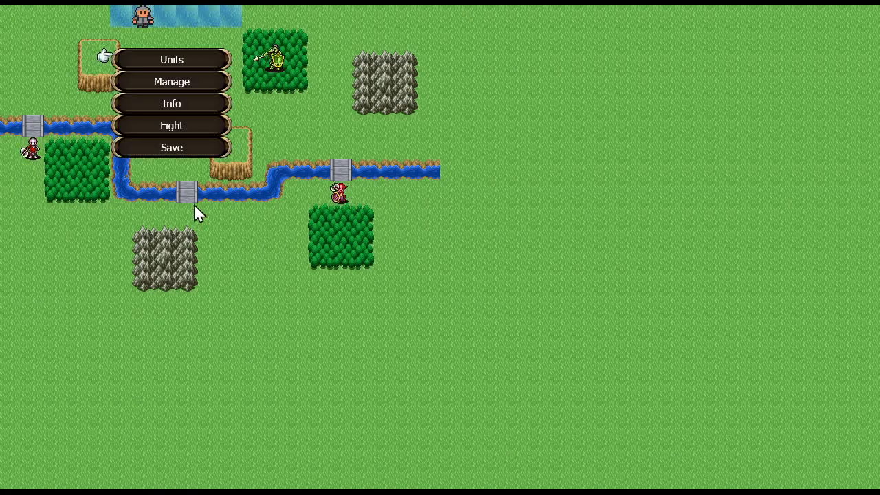
left_click(171, 124)
left_click(410, 259)
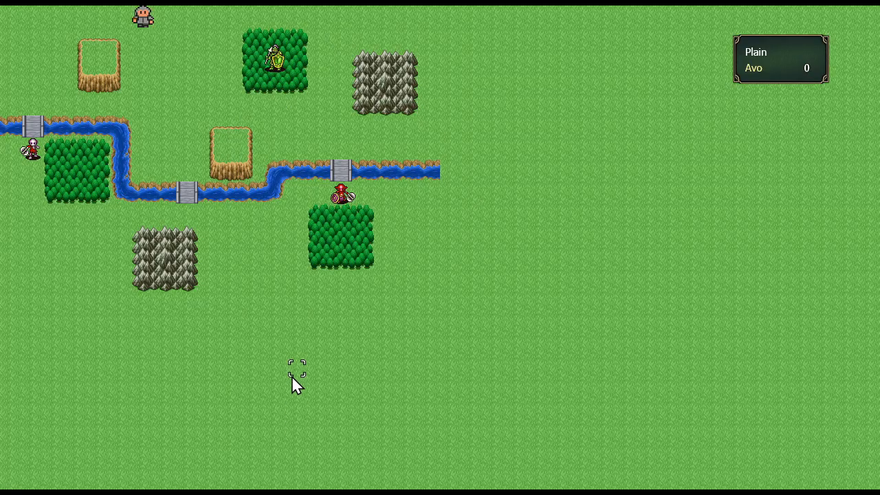
key("Escape")
key("Left")
key("Return")
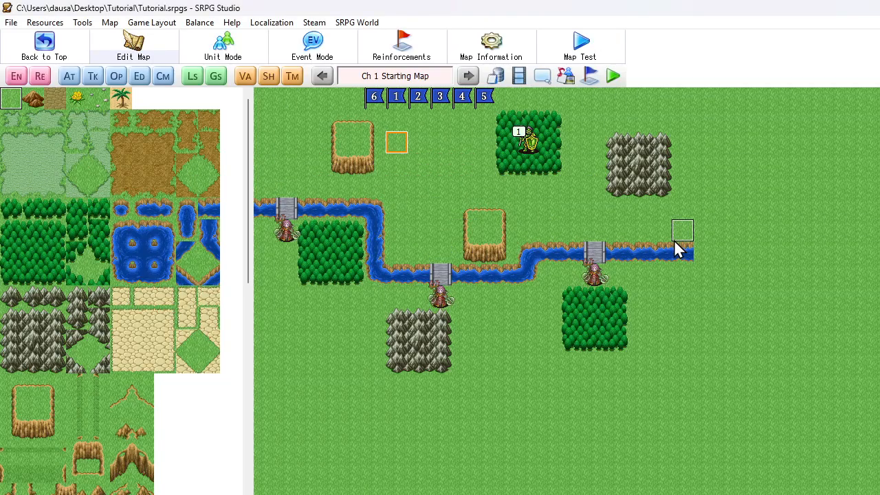
- Copy the Goblin, Skeleton, Zombie and Necromancer units from the event enemies into the map's reinforcement units
left_click(73, 78)
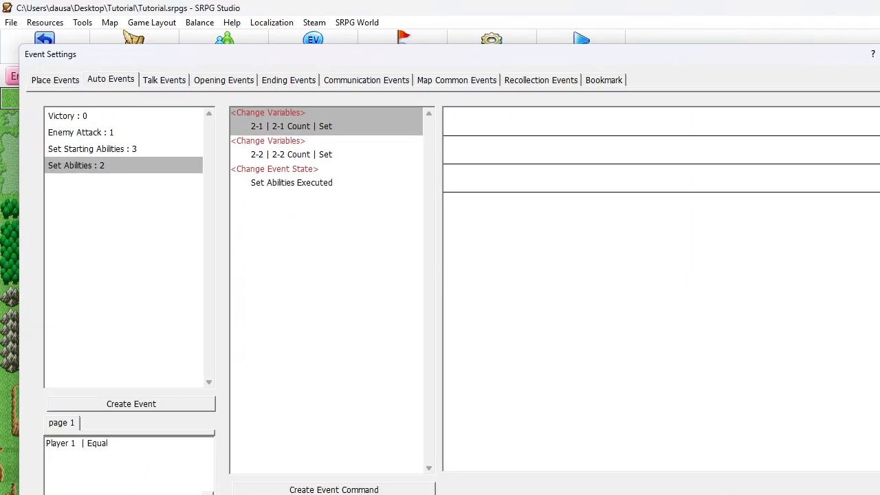
key("Escape")
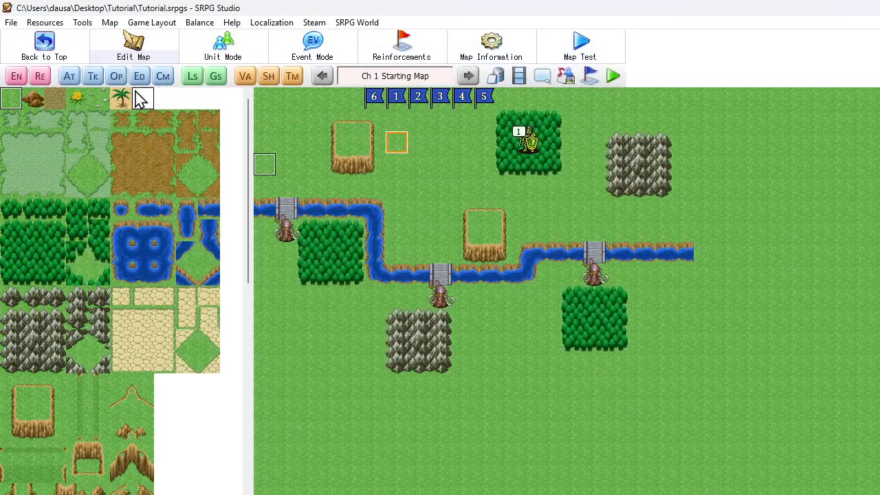
left_click(19, 79)
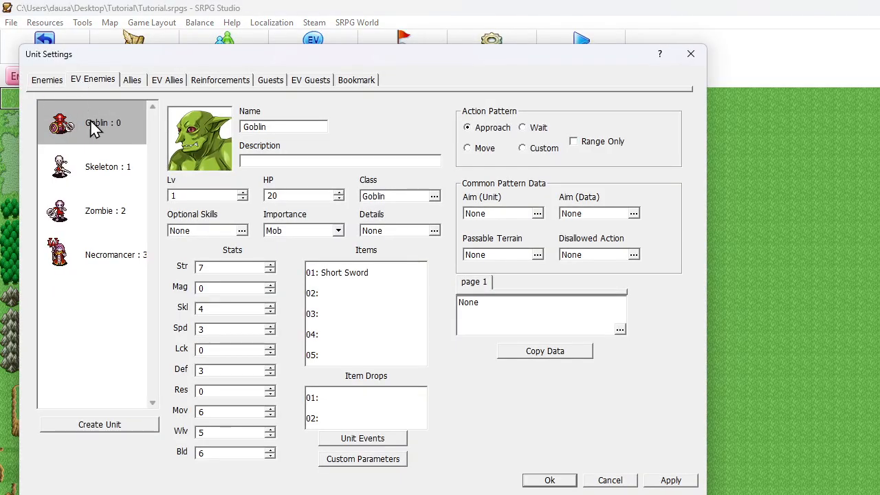
left_click(103, 256)
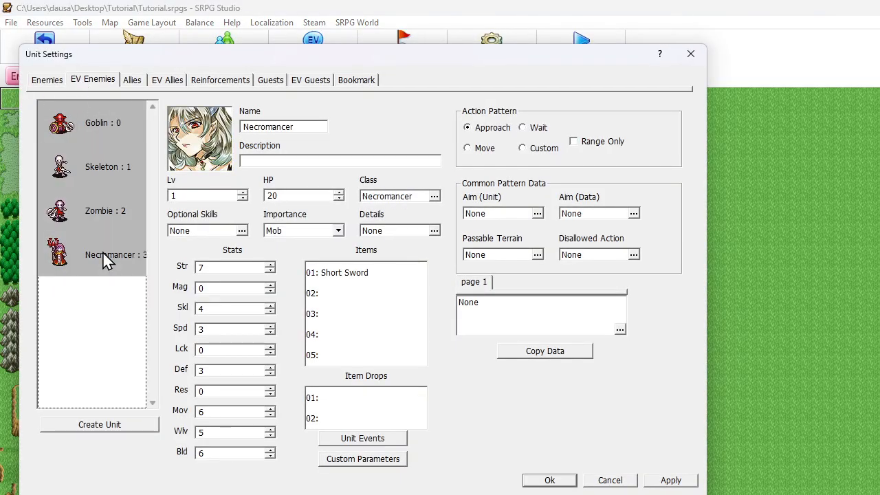
left_click(230, 85)
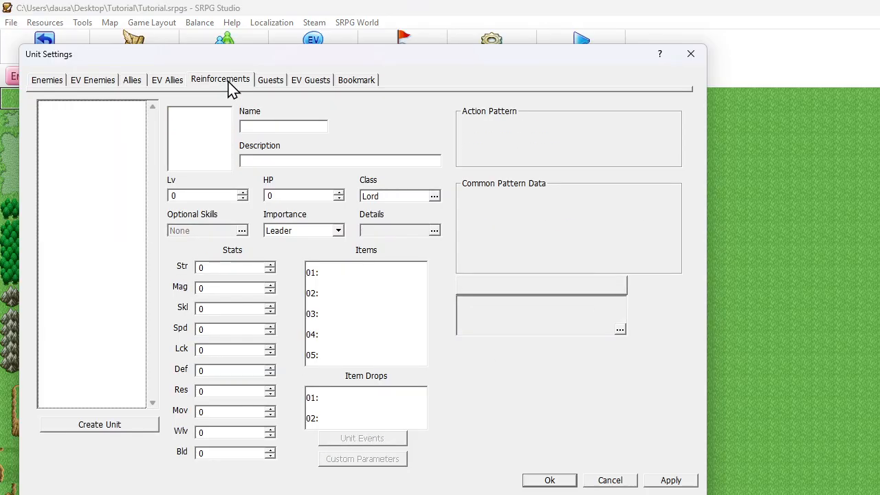
left_click(114, 85)
left_click(116, 132)
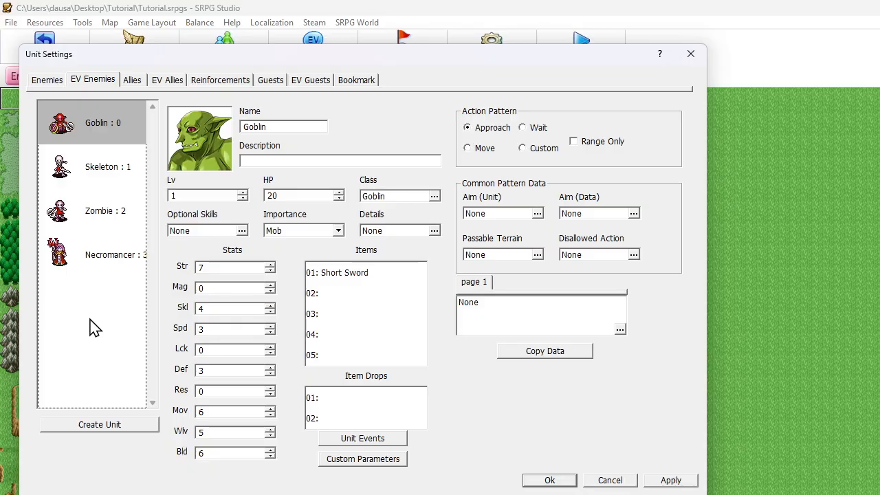
left_click(105, 253, "shift")
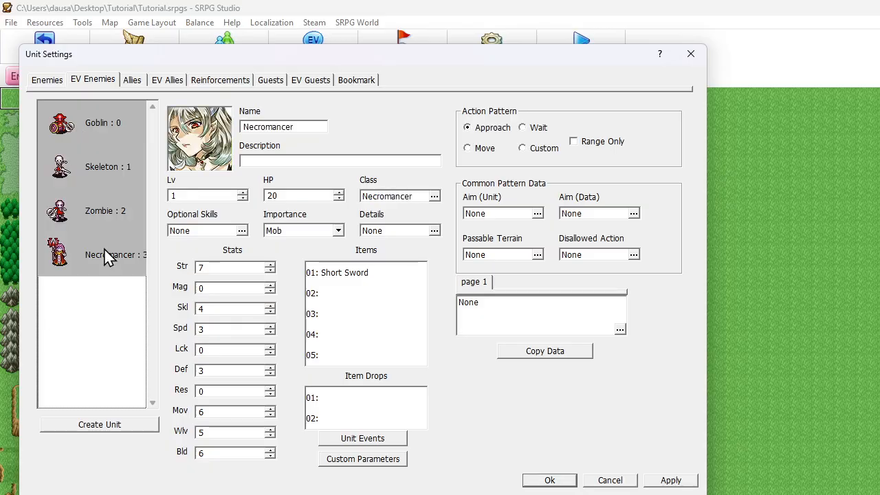
left_click(218, 79)
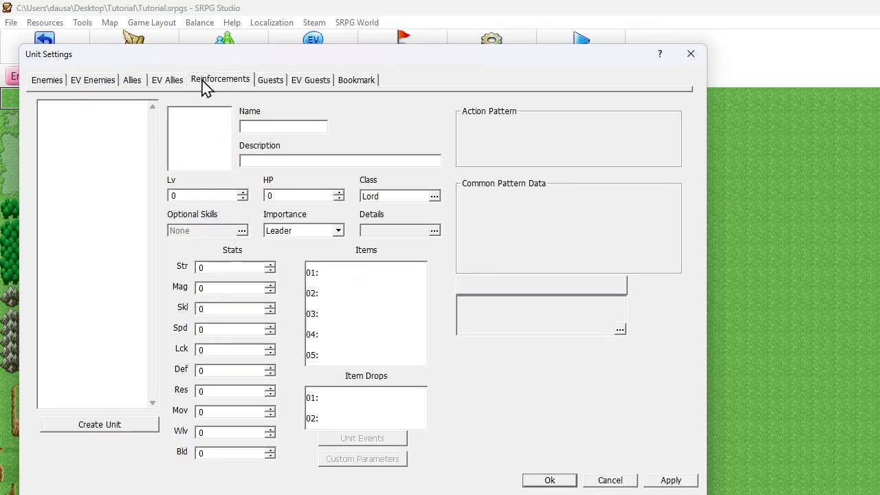
key("ctrl+v")
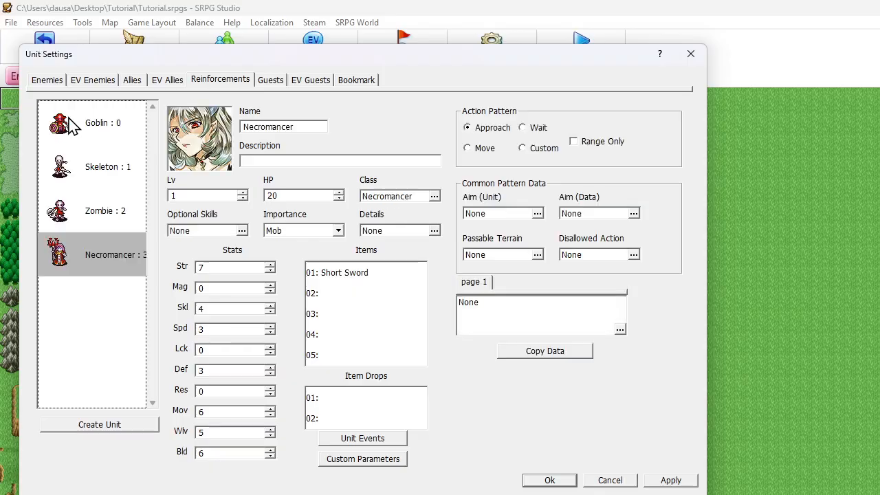
- Delete all four units from the event enemies, check the Goblin among the reinforcements, and save the unit settings
left_click(96, 81)
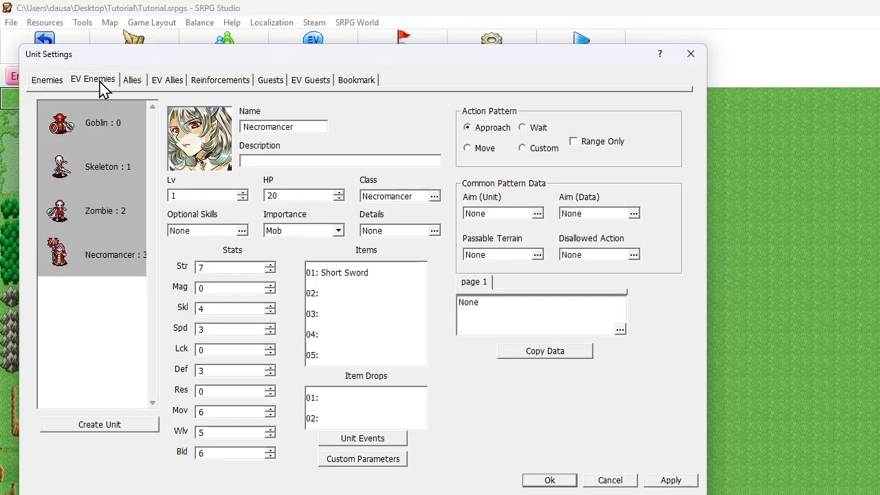
left_click(102, 118)
left_click(102, 254, "shift")
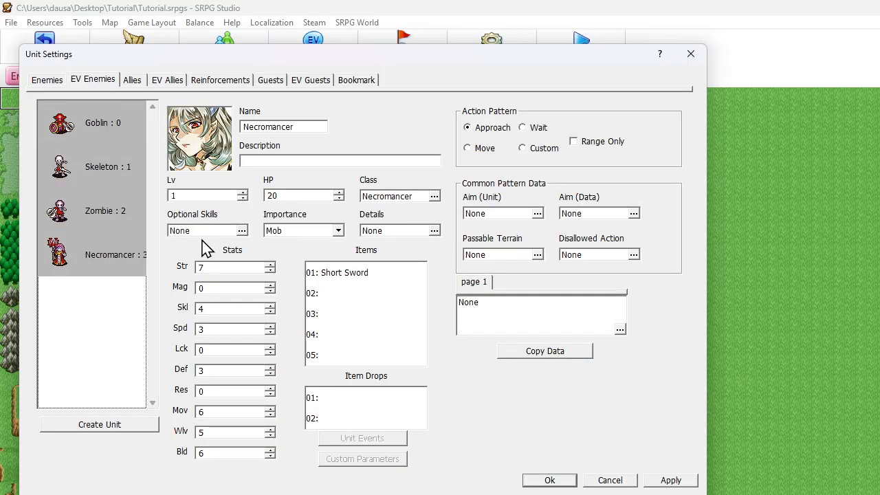
key("Delete")
left_click(226, 85)
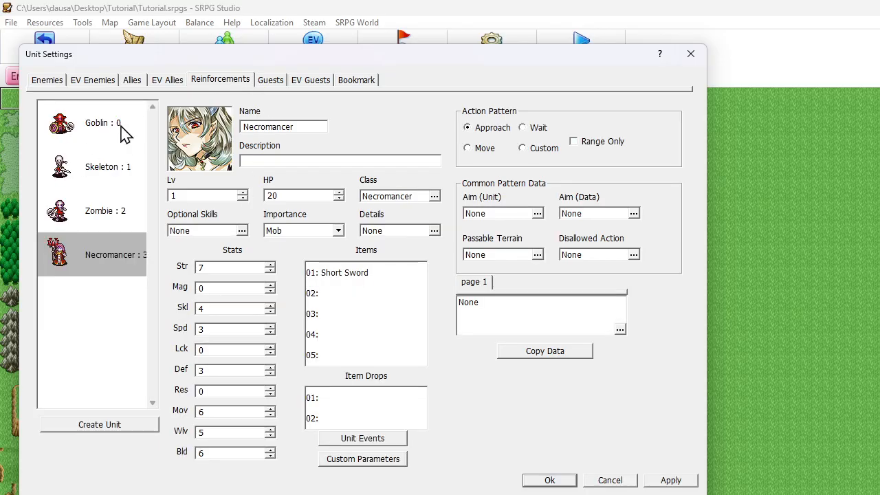
left_click(103, 129)
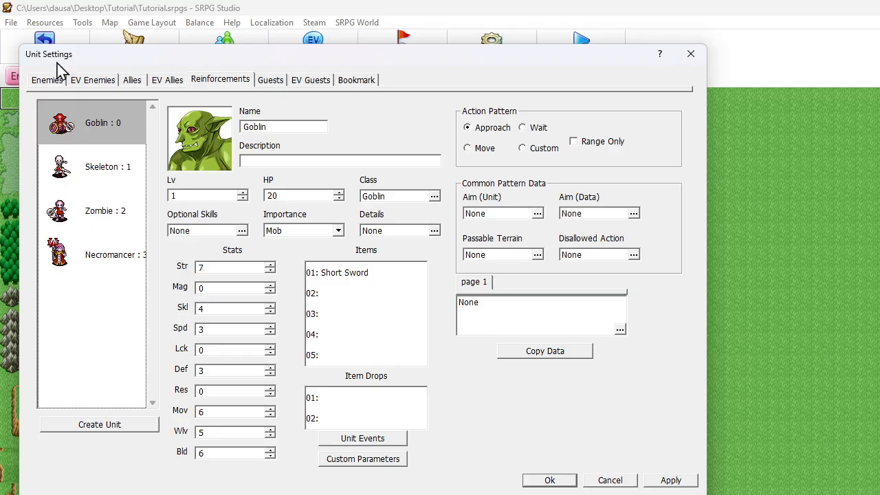
left_click(550, 480)
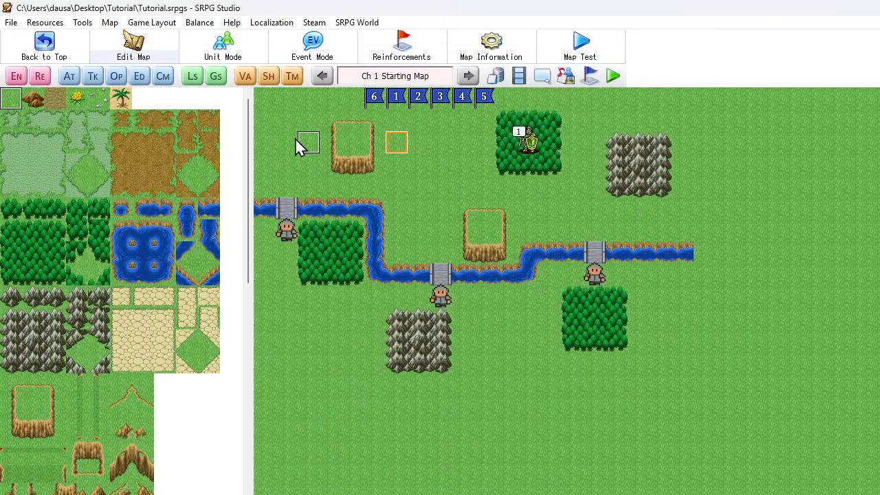
- Set the unit of the first Unit Appearance in opening event Spawn Location I : 1 to the Goblin reinforcement
left_click(71, 76)
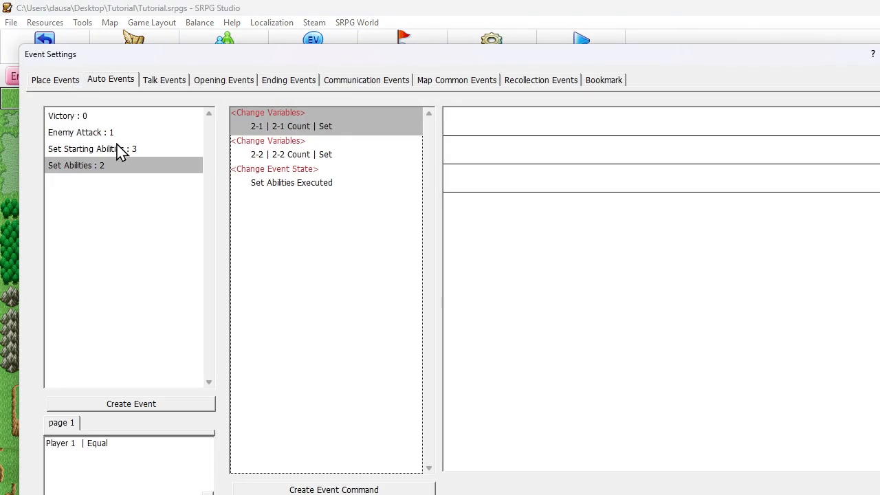
left_click(278, 81)
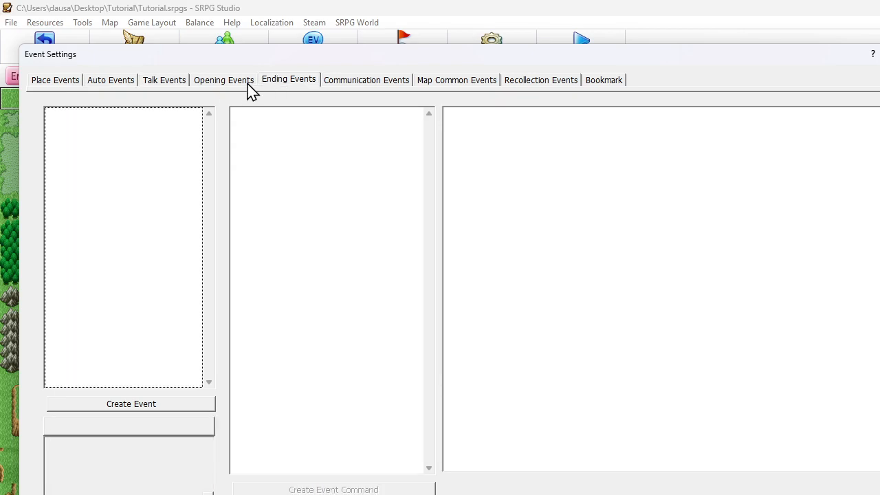
left_click(249, 85)
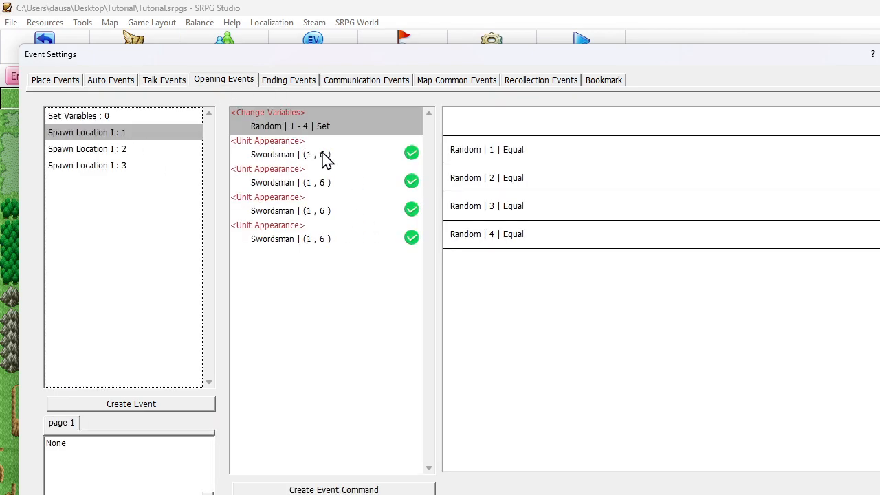
double_click(324, 158)
left_click(74, 135)
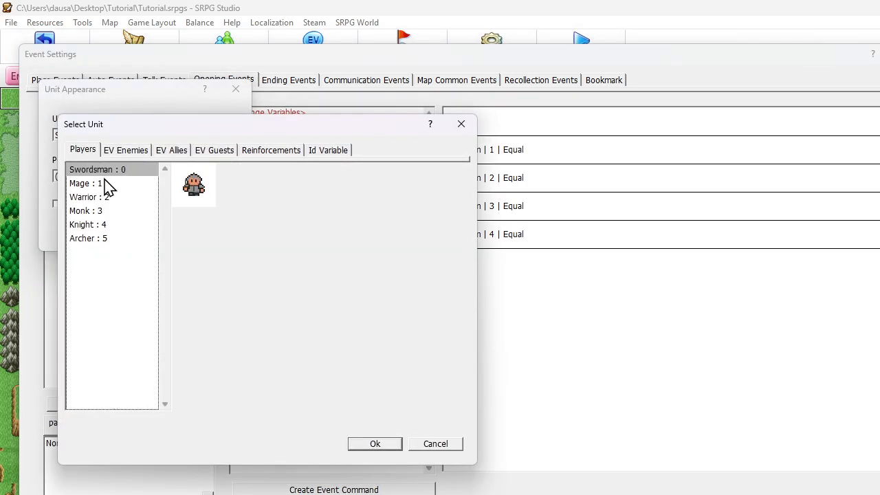
left_click(252, 150)
key("Return")
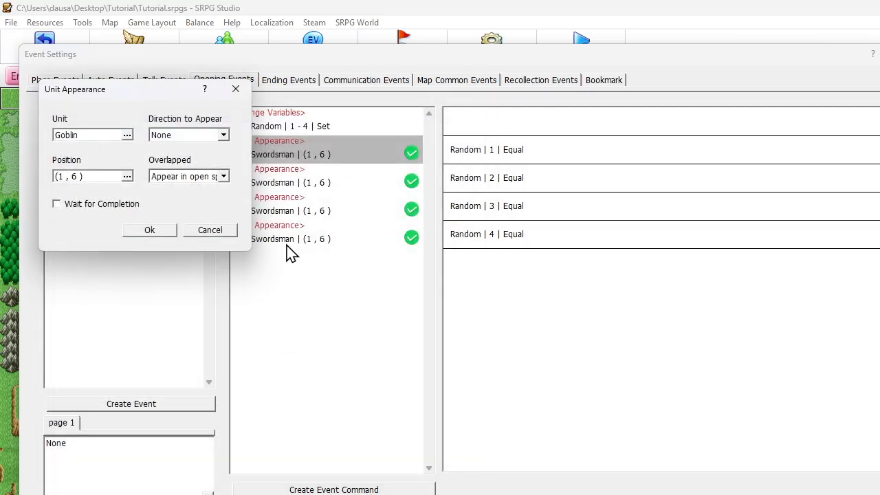
key("Return")
- Set the unit of the second Unit Appearance in Spawn Location I : 1 to the Skeleton reinforcement
double_click(296, 185)
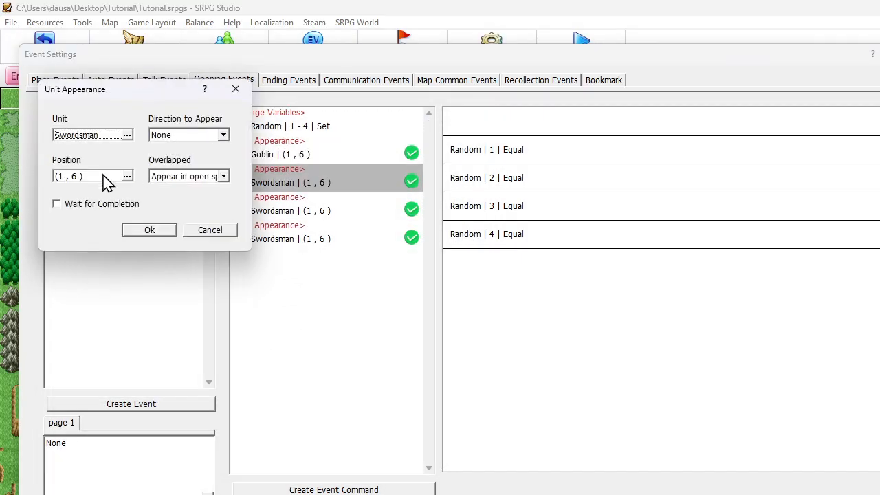
left_click(110, 136)
left_click(249, 151)
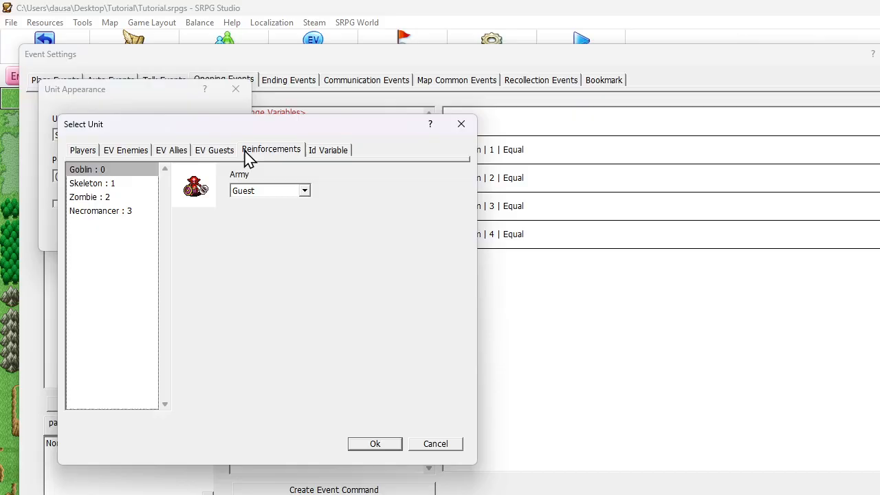
left_click(136, 184)
key("Return")
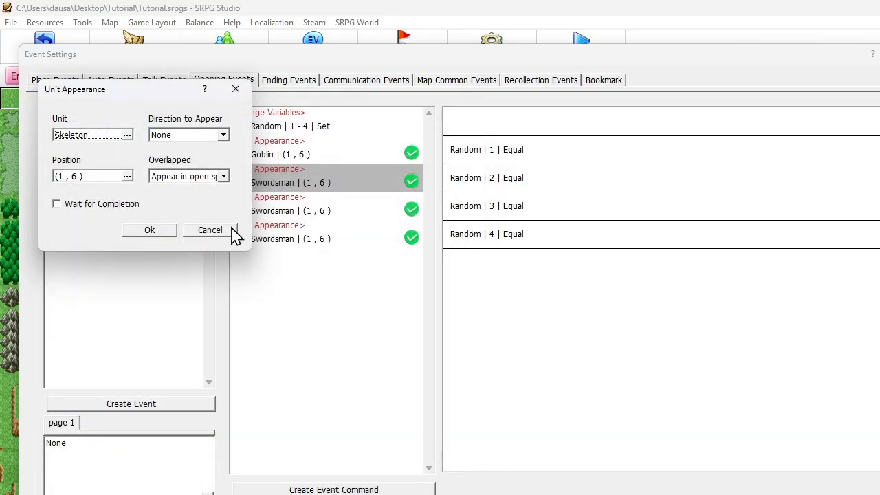
key("Return")
- Set the unit of the third Unit Appearance in Spawn Location I : 1 to the Zombie reinforcement
double_click(269, 208)
left_click(111, 137)
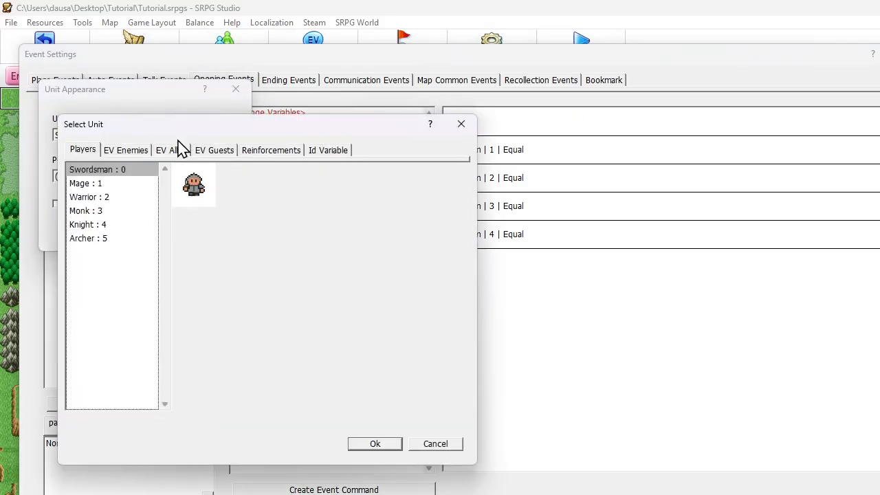
left_click(245, 150)
left_click(120, 197)
key("Return")
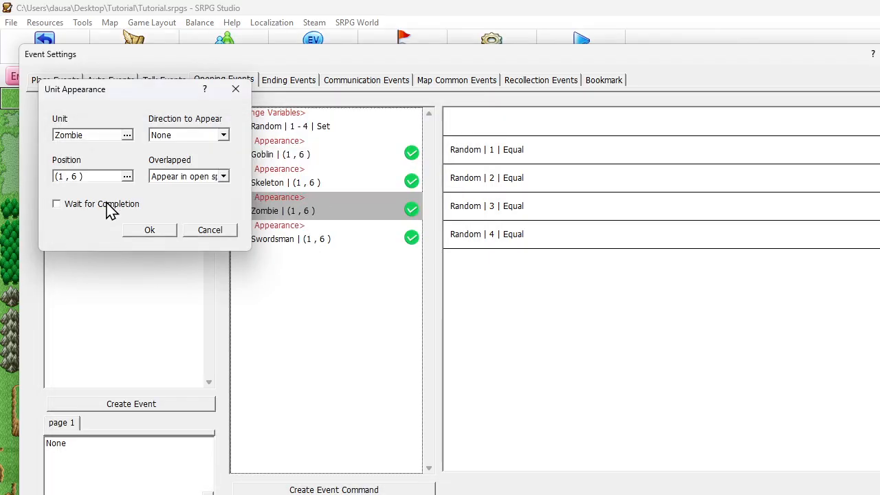
key("Return")
- Set the unit of the fourth Unit Appearance in Spawn Location I : 1 to the Necromancer reinforcement
double_click(266, 246)
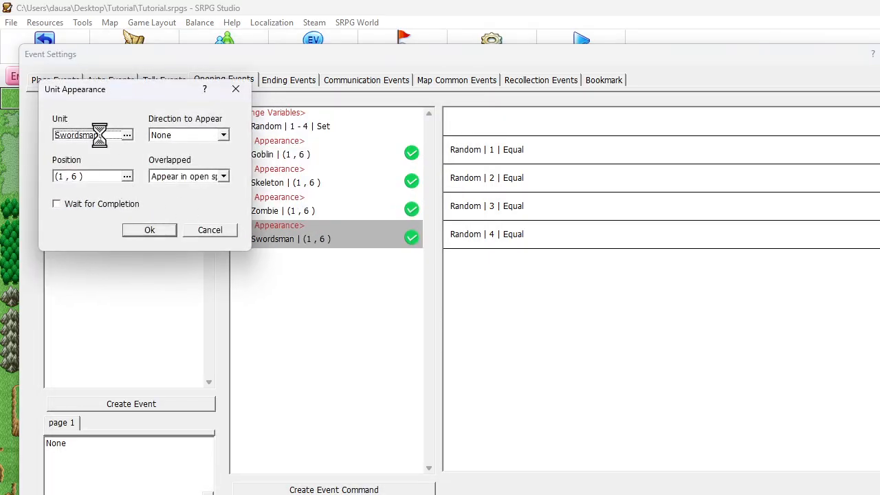
left_click(100, 135)
left_click(270, 150)
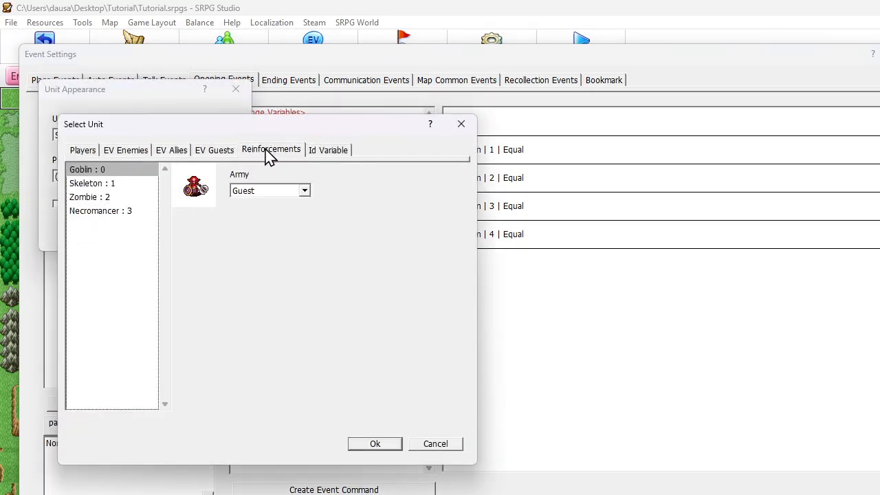
double_click(102, 211)
left_click(148, 225)
- Set the unit of the first Unit Appearance in Spawn Location I : 2 to the Goblin reinforcement
left_click(97, 150)
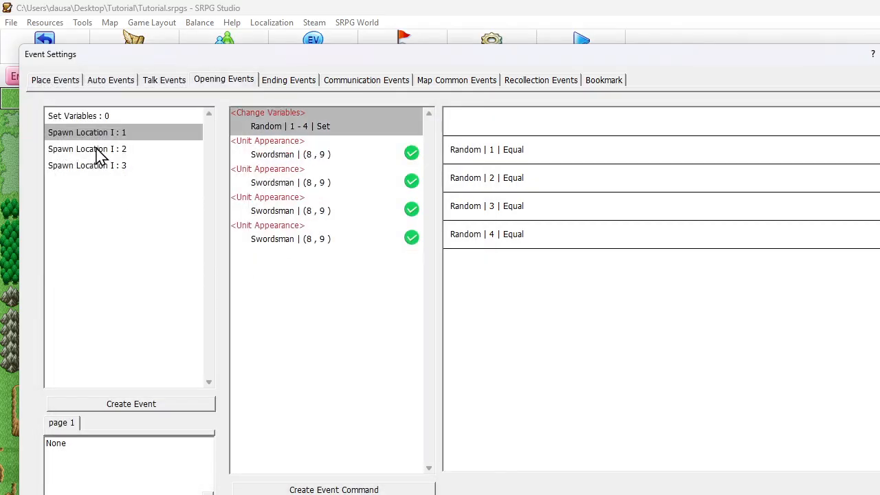
double_click(279, 156)
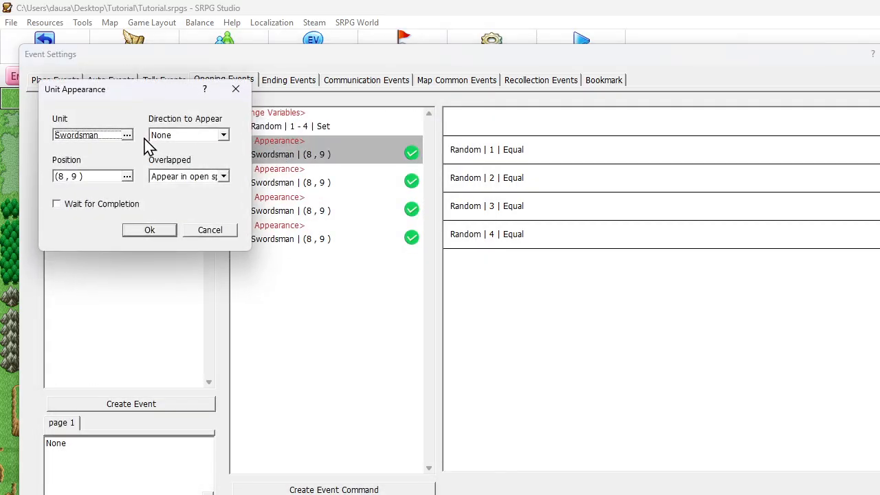
left_click(122, 136)
left_click(247, 152)
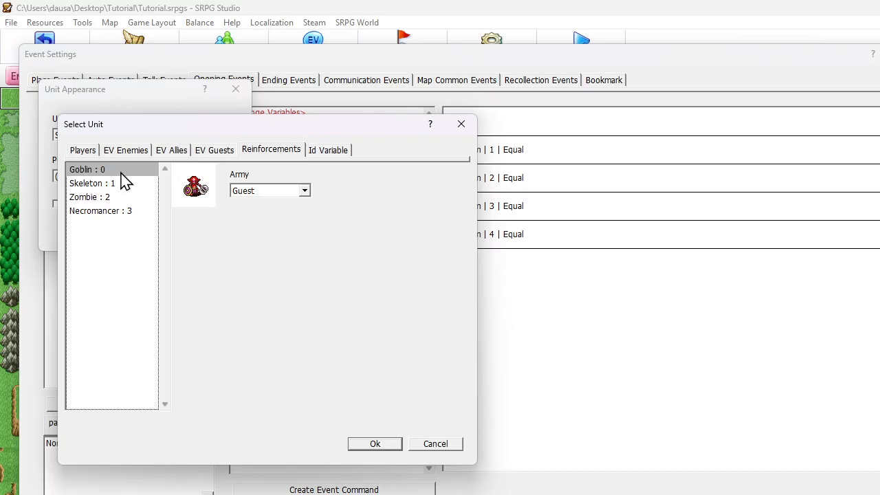
double_click(121, 172)
key("Return")
- Set the unit of the second Unit Appearance in Spawn Location I : 2 to the Skeleton reinforcement
double_click(222, 183)
left_click(122, 136)
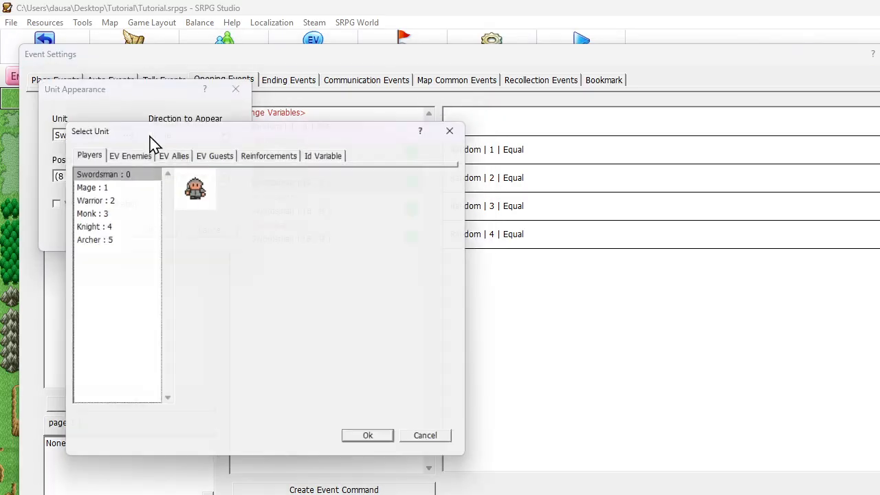
left_click(268, 156)
double_click(137, 187)
key("Return")
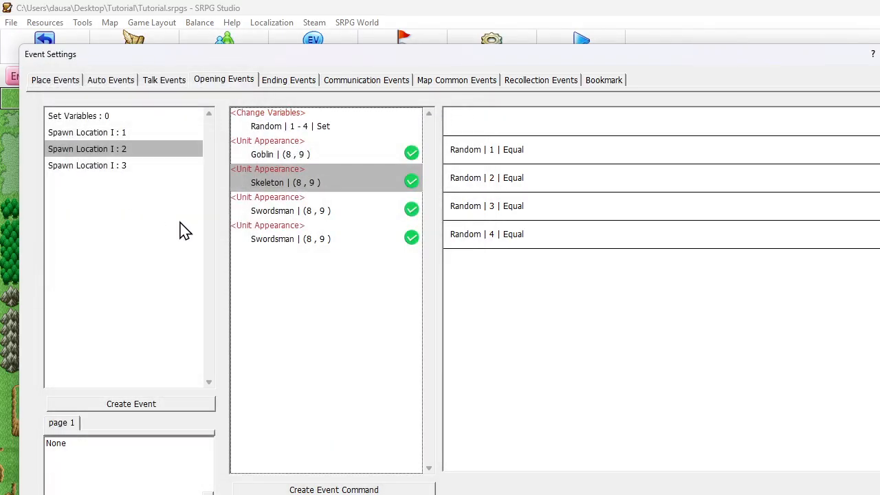
- Set the unit of the third Unit Appearance in Spawn Location I : 2 to the Zombie reinforcement
double_click(275, 209)
left_click(122, 135)
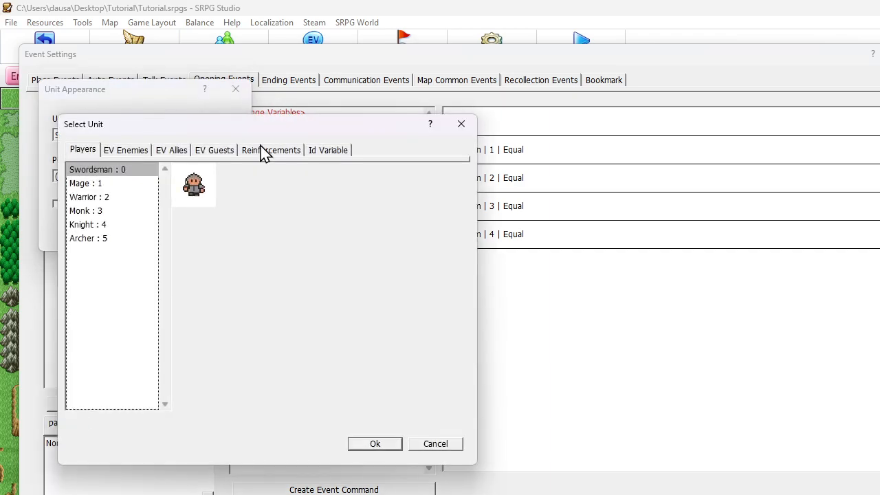
left_click(269, 151)
double_click(103, 198)
key("Return")
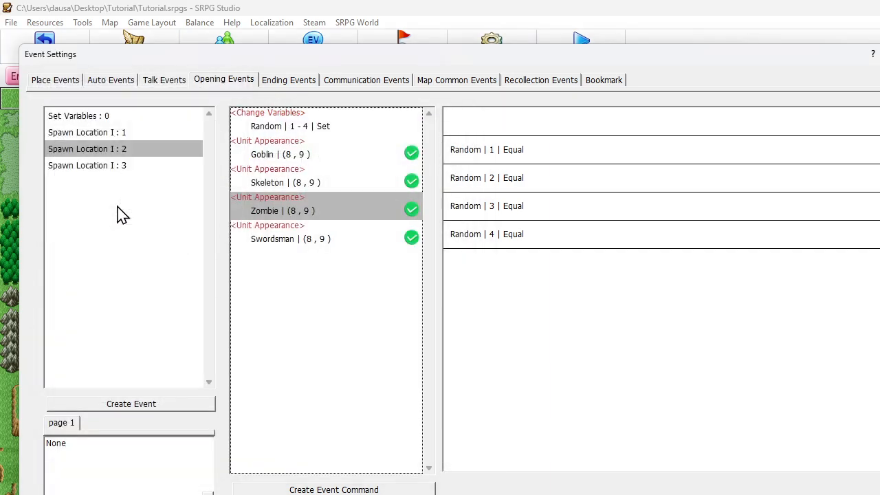
- Set the unit of the fourth Unit Appearance in Spawn Location I : 2 to the Necromancer reinforcement
double_click(275, 240)
left_click(101, 138)
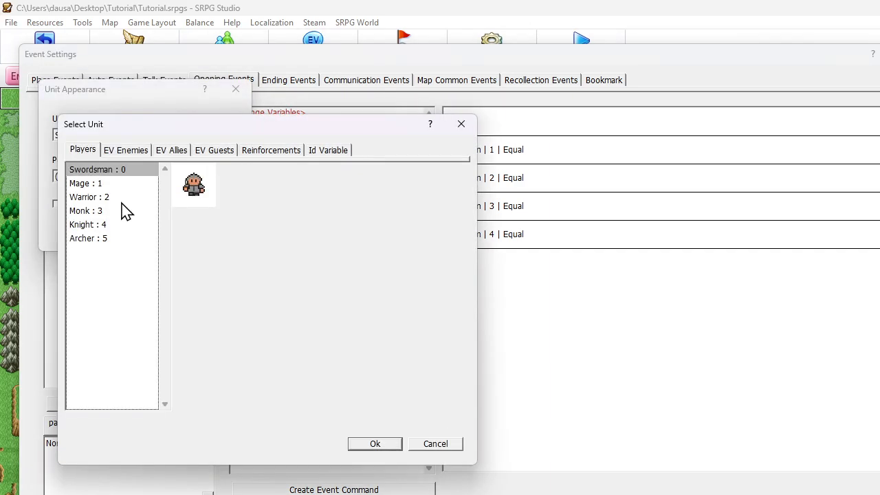
left_click(275, 151)
double_click(103, 211)
key("Return")
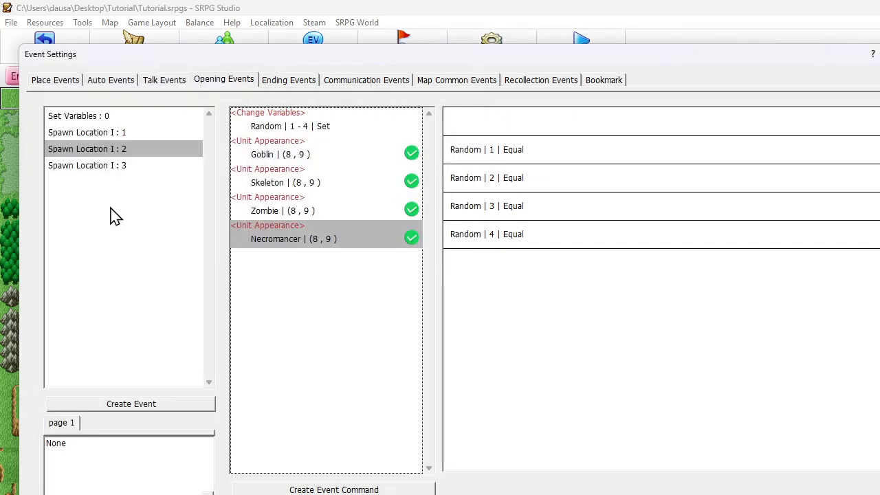
- Set the unit of the first Unit Appearance in Spawn Location I : 3 to the Goblin reinforcement
left_click(141, 167)
double_click(287, 153)
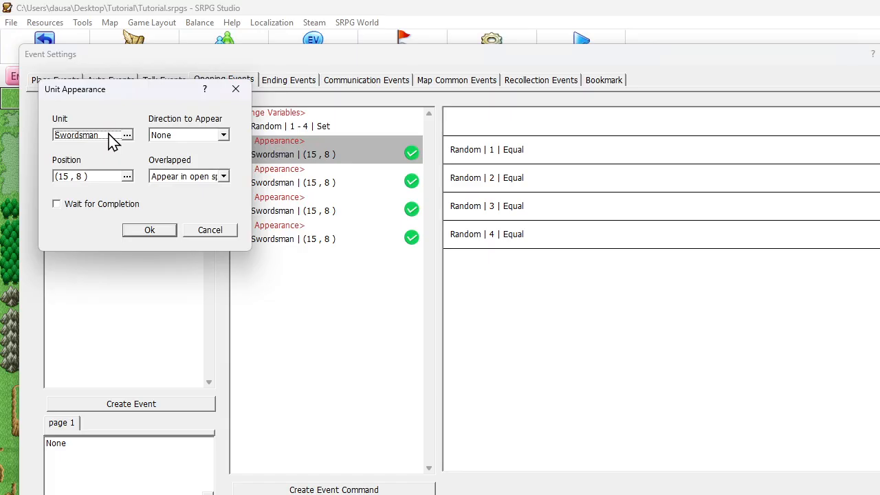
left_click(127, 135)
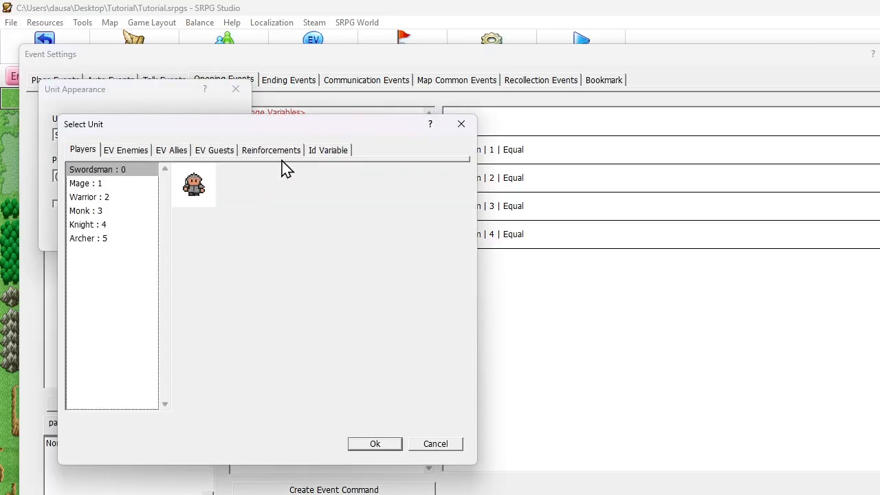
left_click(275, 150)
double_click(144, 169)
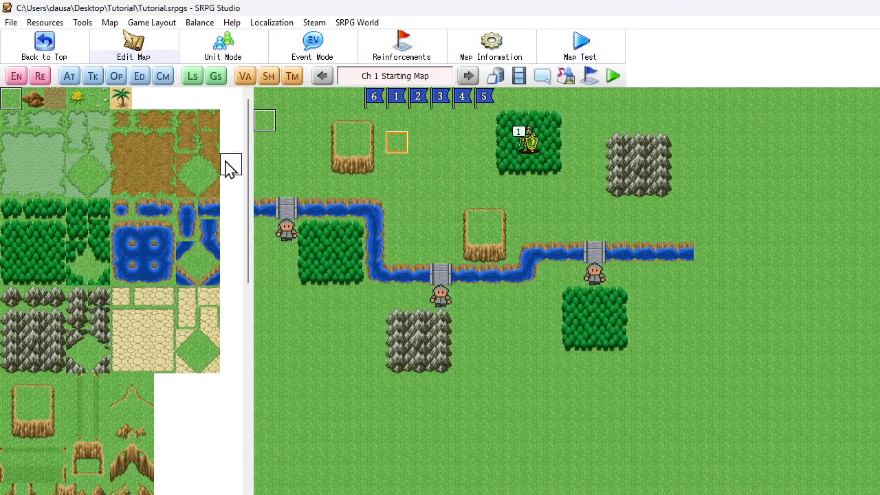
- Reopen the map's opening events and check the first Unit Appearance in Spawn Location I : 3 without changing it
left_click(69, 76)
left_click(440, 80)
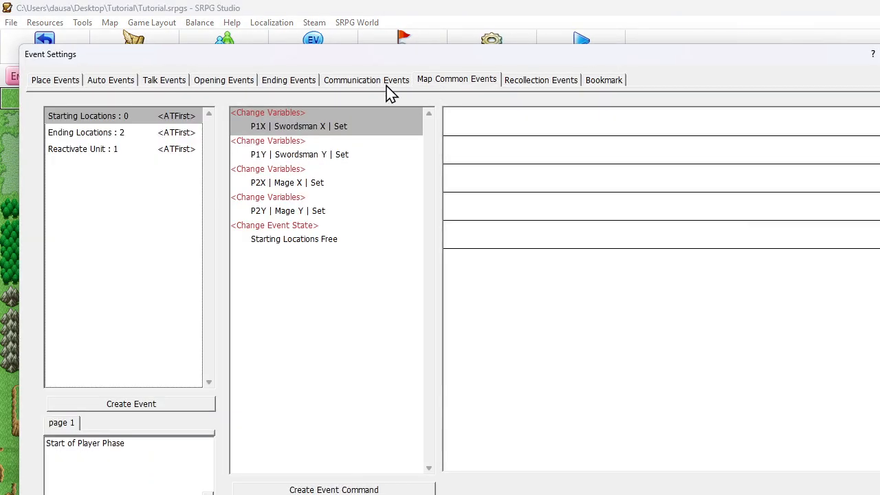
left_click(396, 84)
left_click(233, 81)
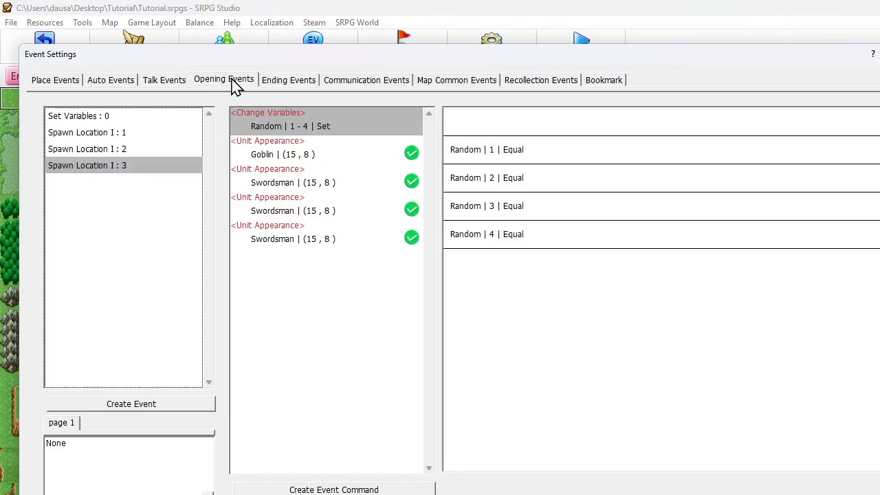
double_click(279, 155)
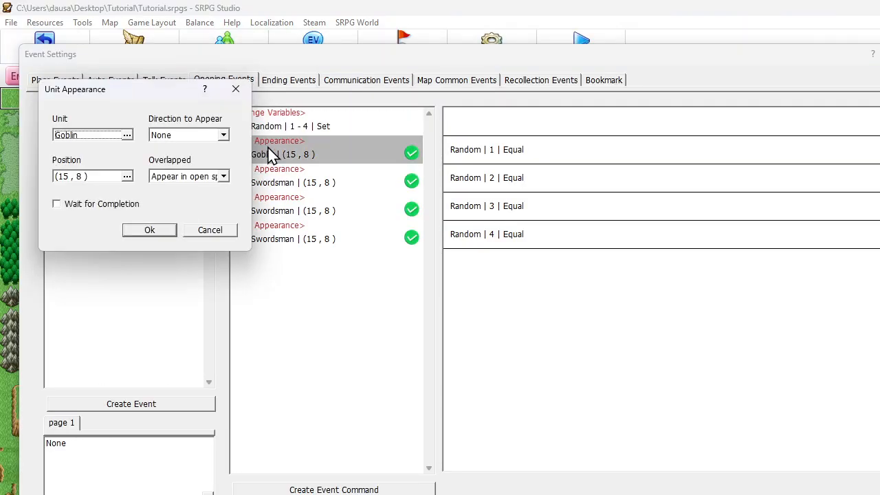
left_click(208, 230)
- Set the unit of the second Unit Appearance in Spawn Location I : 3 to the Skeleton reinforcement
double_click(249, 181)
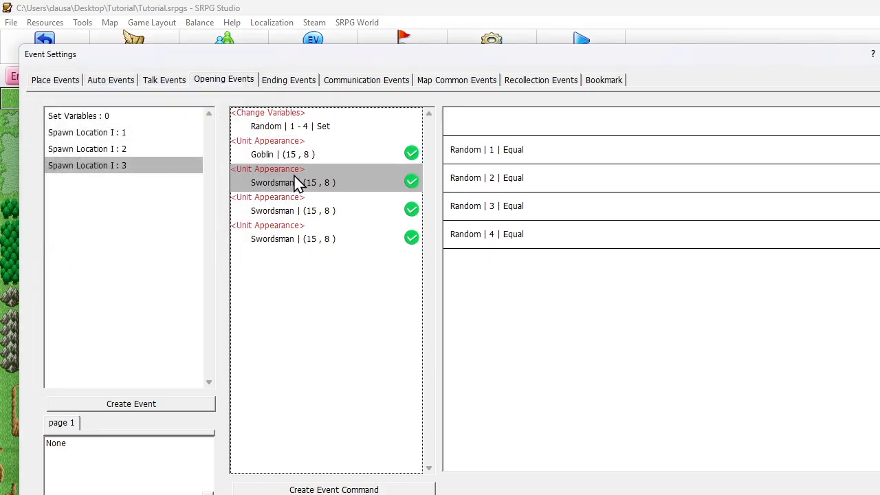
left_click(100, 136)
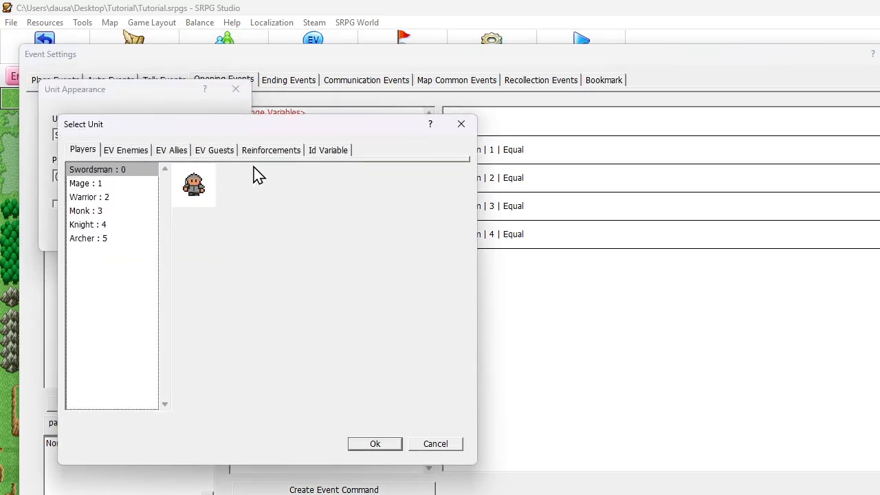
left_click(275, 153)
double_click(130, 184)
left_click(149, 229)
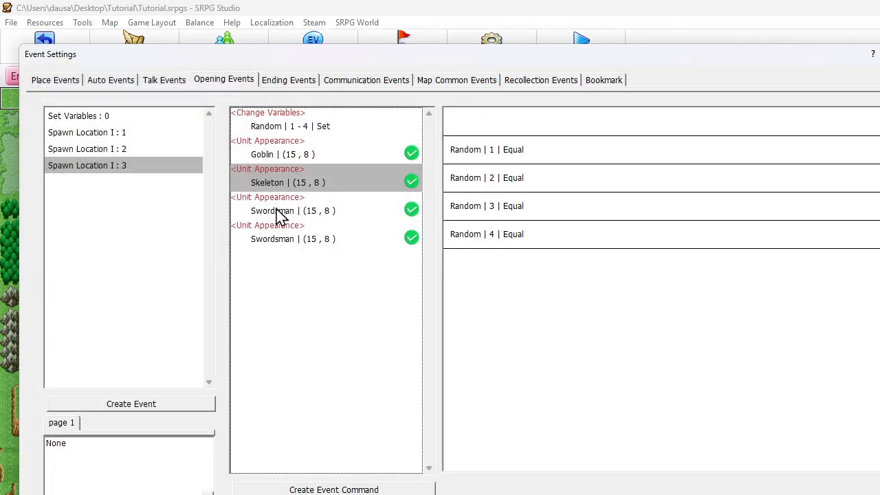
- Set the unit of the third Unit Appearance in Spawn Location I : 3 to the Zombie reinforcement
double_click(279, 215)
left_click(110, 177)
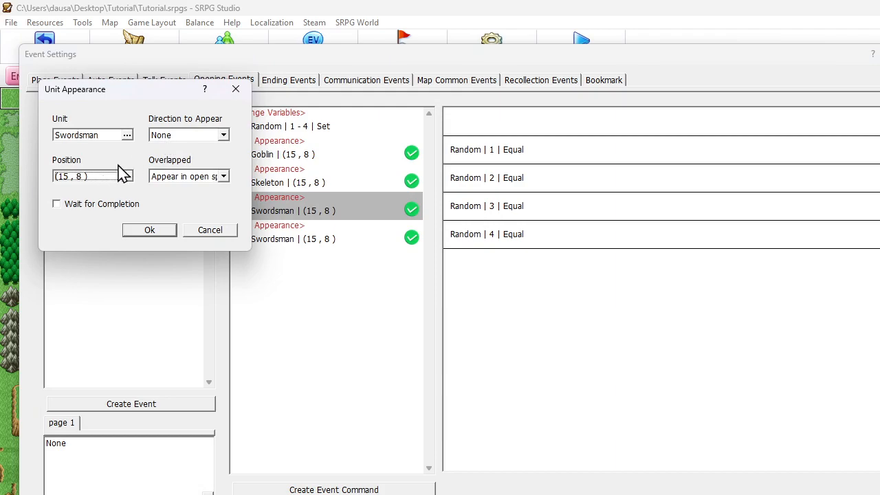
left_click(125, 135)
left_click(271, 150)
left_click(106, 198)
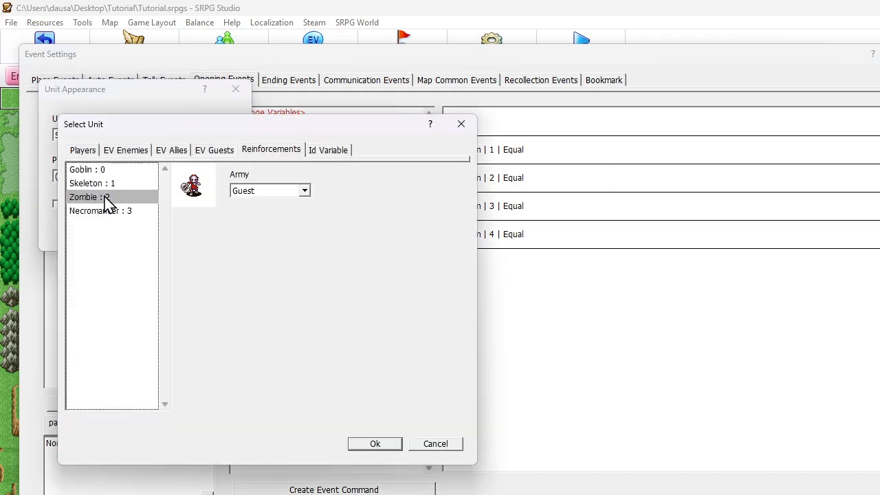
double_click(107, 198)
left_click(149, 229)
- Set the unit of the fourth Unit Appearance in Spawn Location I : 3 to the Necromancer reinforcement
double_click(279, 235)
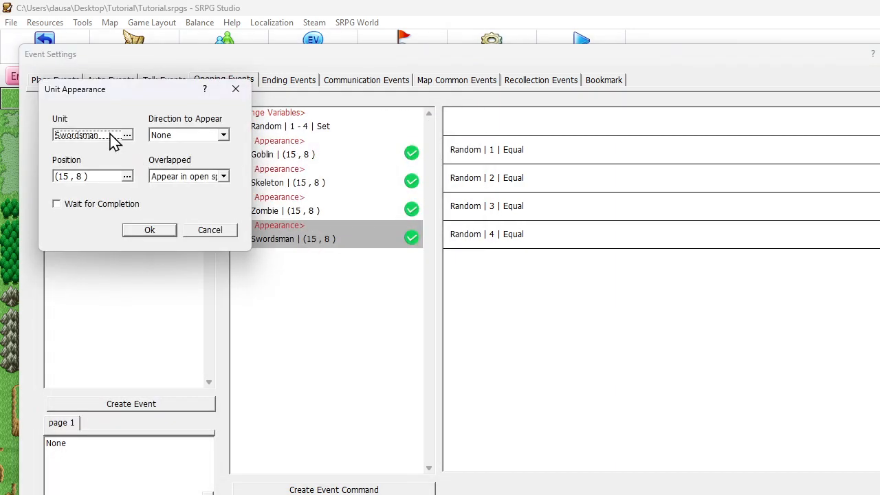
left_click(127, 136)
left_click(253, 151)
left_click(124, 197)
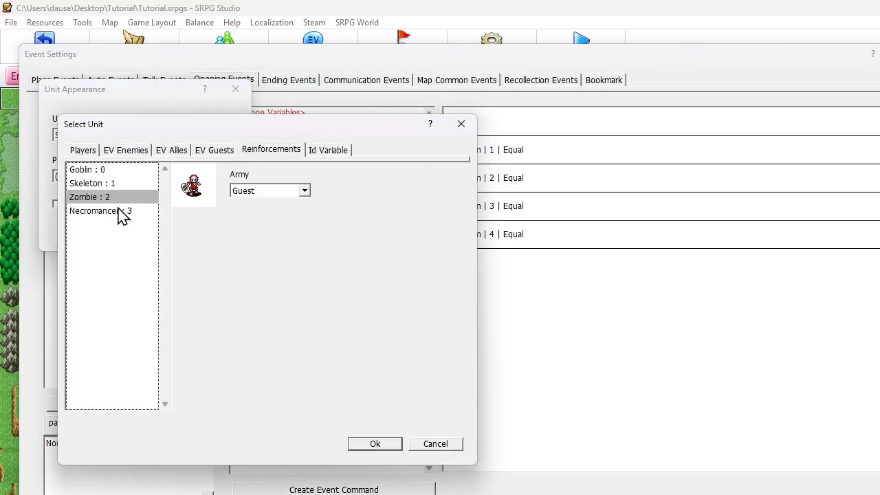
left_click(118, 214)
double_click(117, 218)
left_click(165, 227)
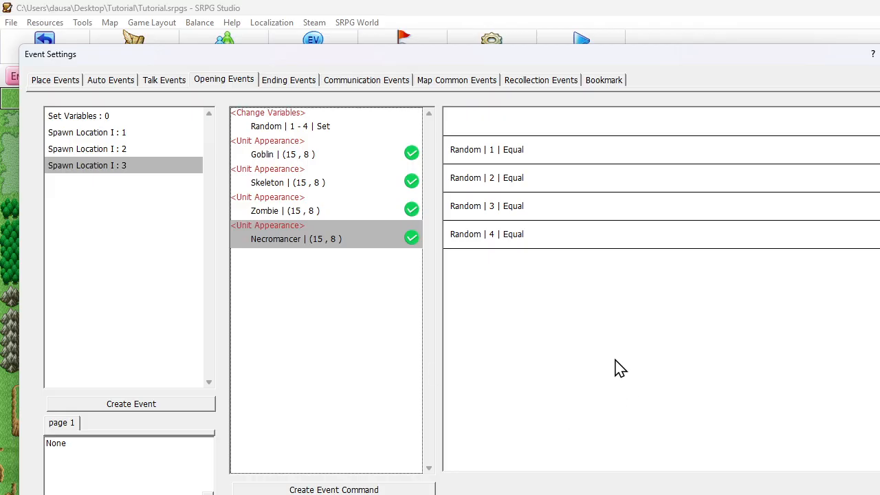
- Close the event settings, run a map test of Starting Map up to the chapter start prompt, and quit the game
left_click(688, 494)
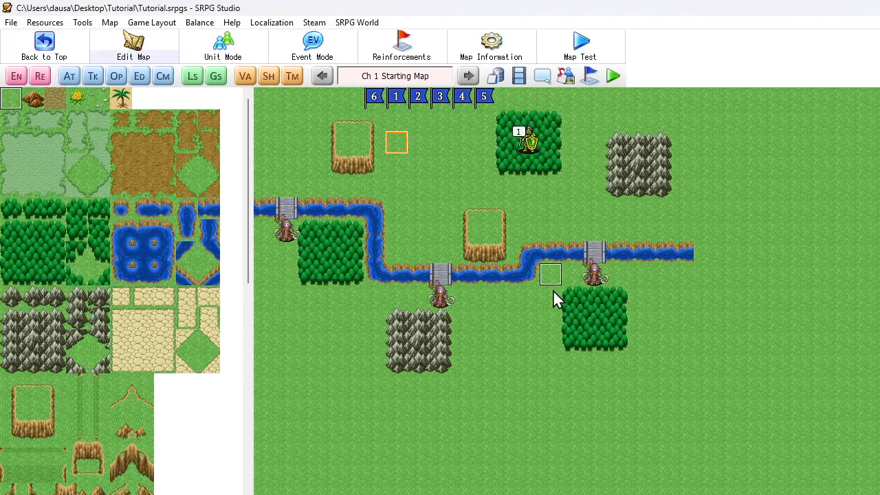
left_click(590, 50)
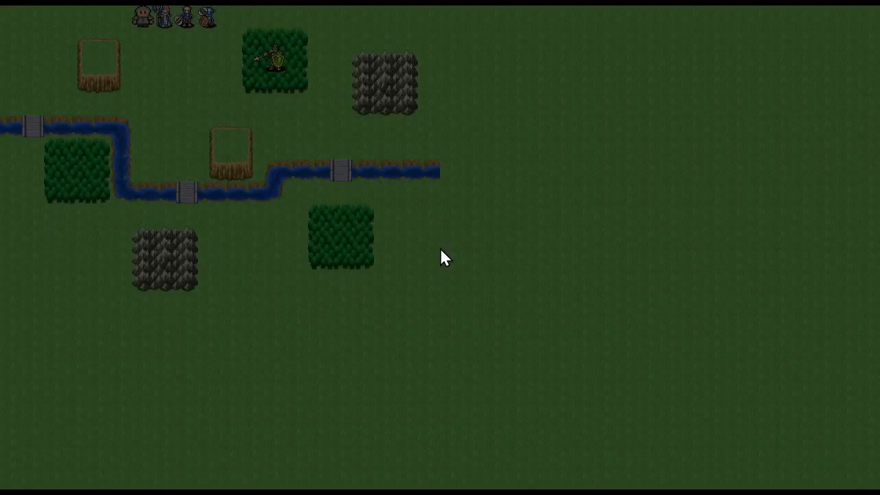
left_click(205, 126)
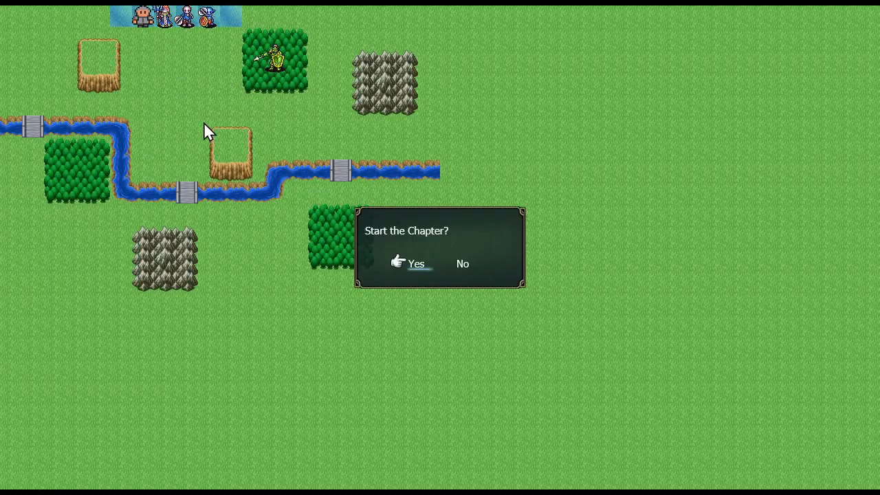
left_click(412, 259)
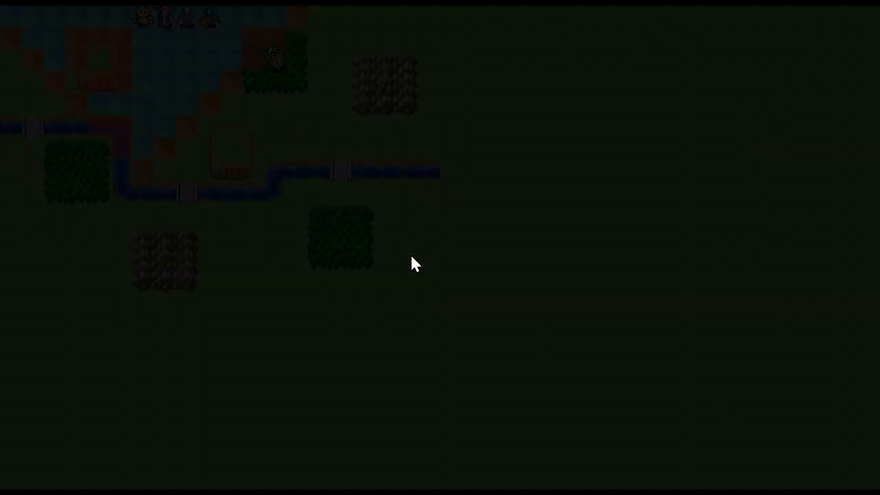
key("Escape")
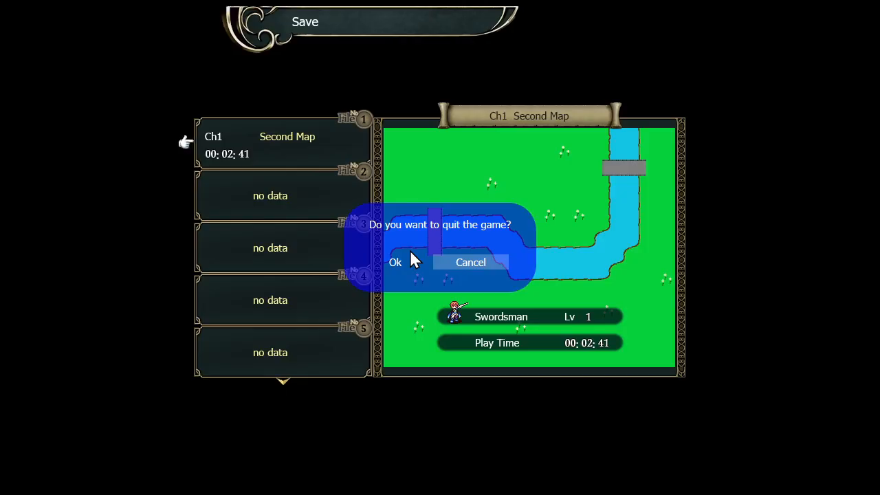
left_click(411, 251)
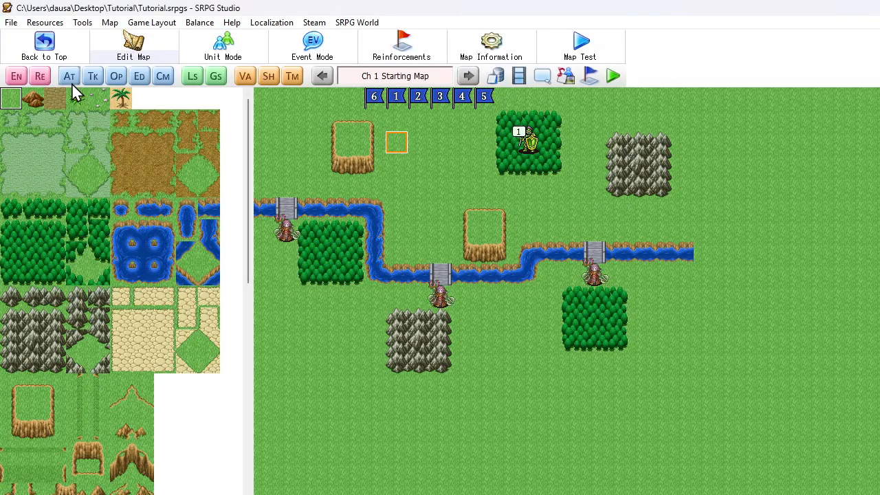
- Open the first Unit Appearance of the opening event Spawn Location I : 1 for editing
left_click(71, 81)
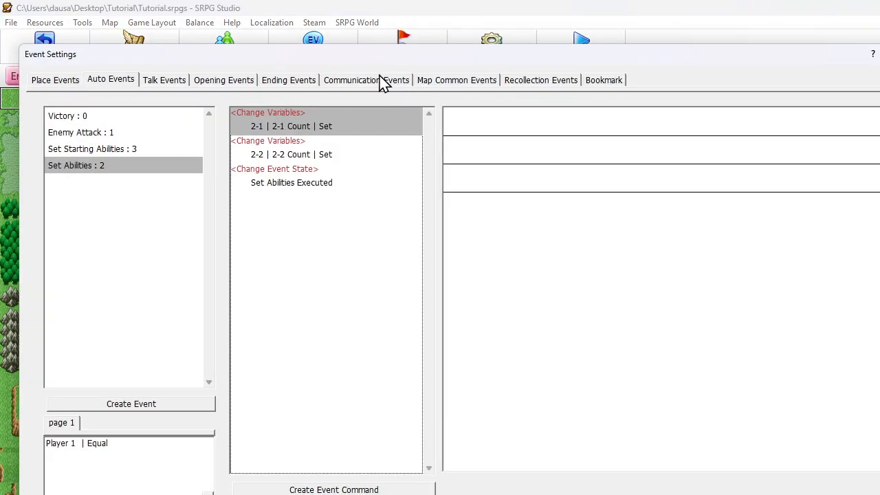
left_click(227, 81)
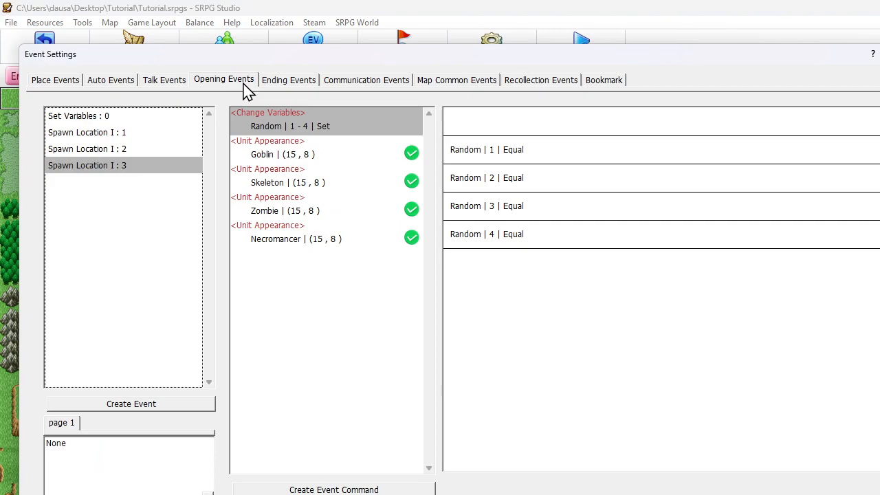
left_click(265, 153)
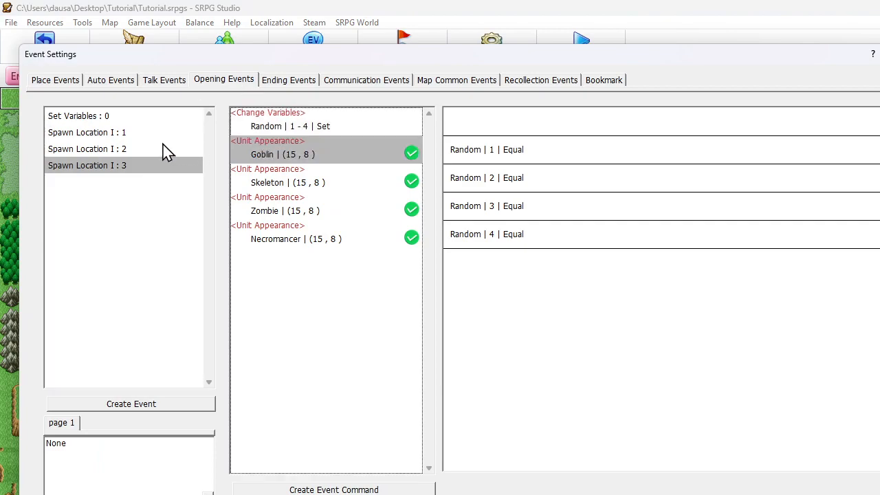
left_click(143, 134)
double_click(270, 154)
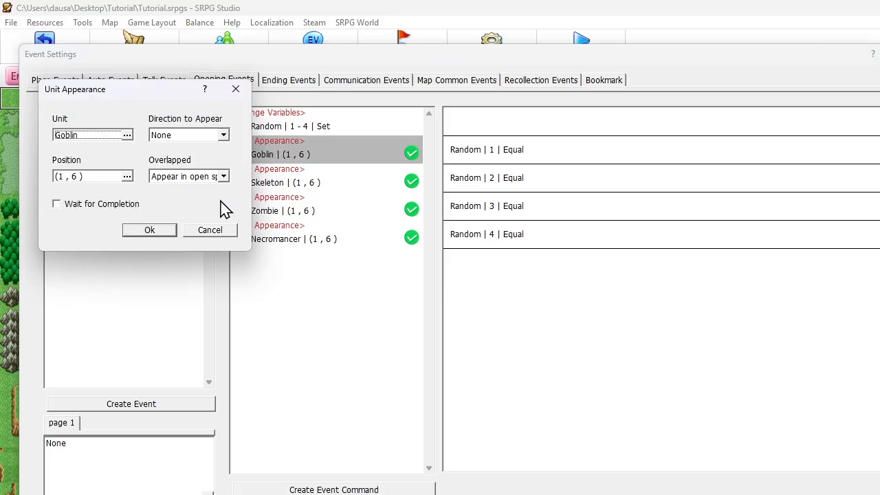
- Try to set the army of the Goblin reinforcement to Enemy in the unit selection
left_click(126, 134)
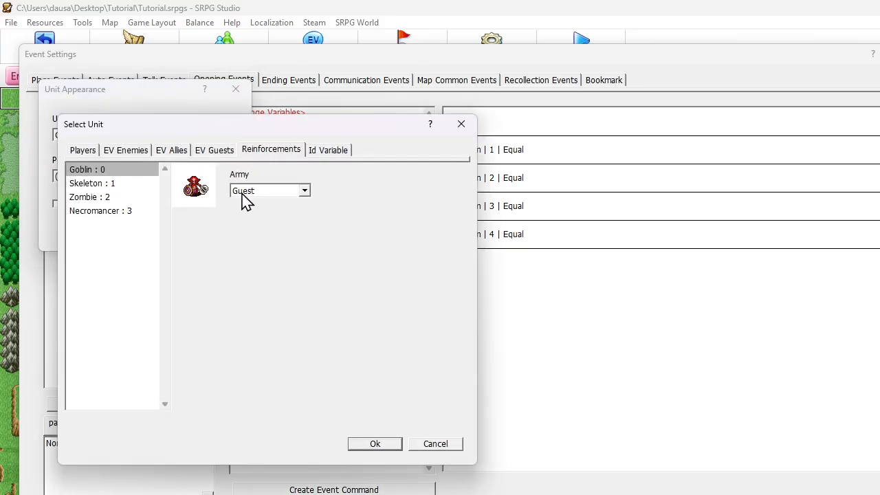
left_click(266, 194)
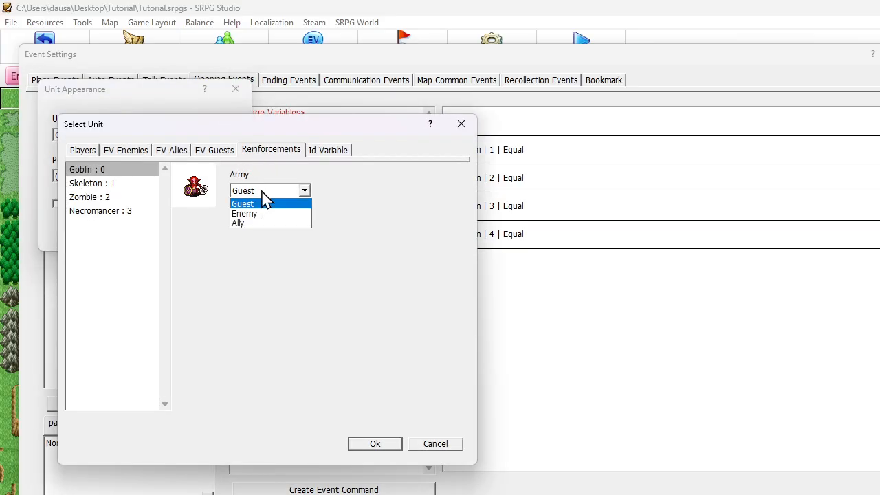
left_click(256, 213)
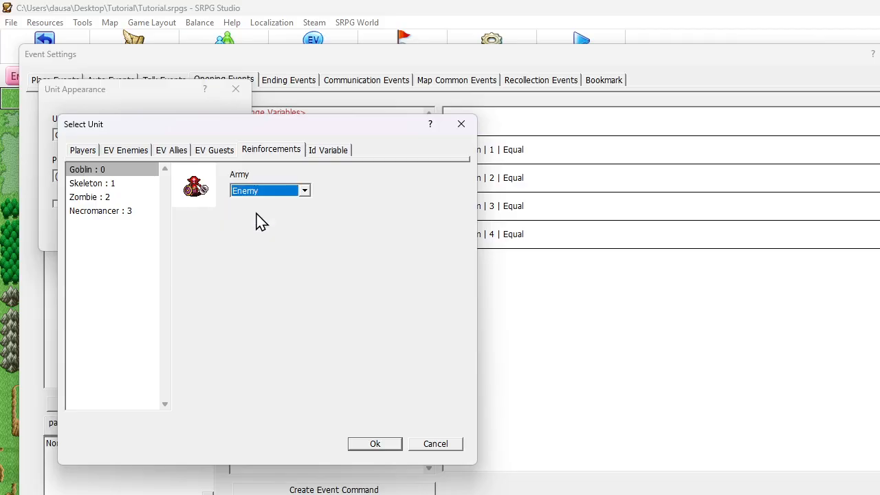
left_click(138, 184)
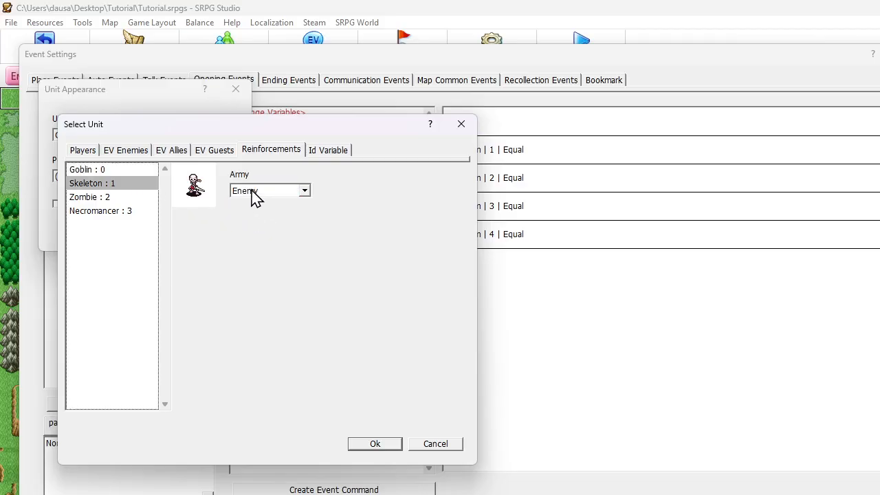
left_click(118, 172)
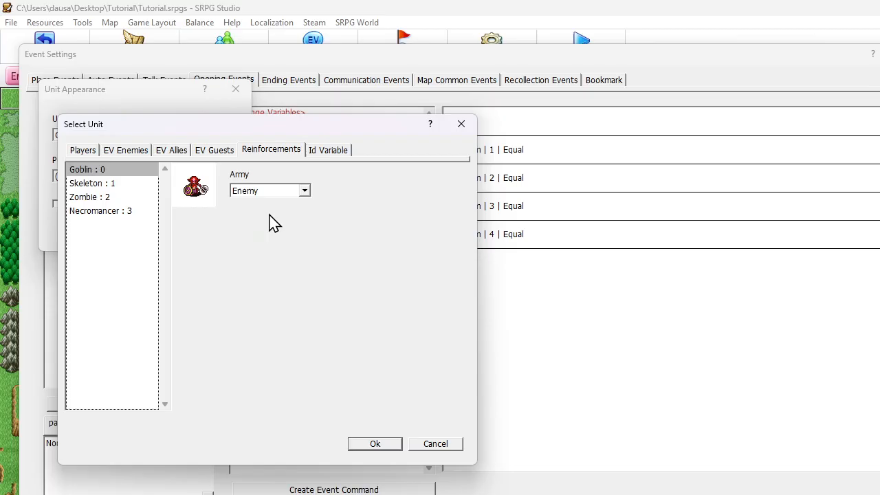
left_click(392, 444)
- Set the army of the Goblin reinforcement to Enemy in the first Unit Appearance of Spawn Location I : 1
left_click(127, 135)
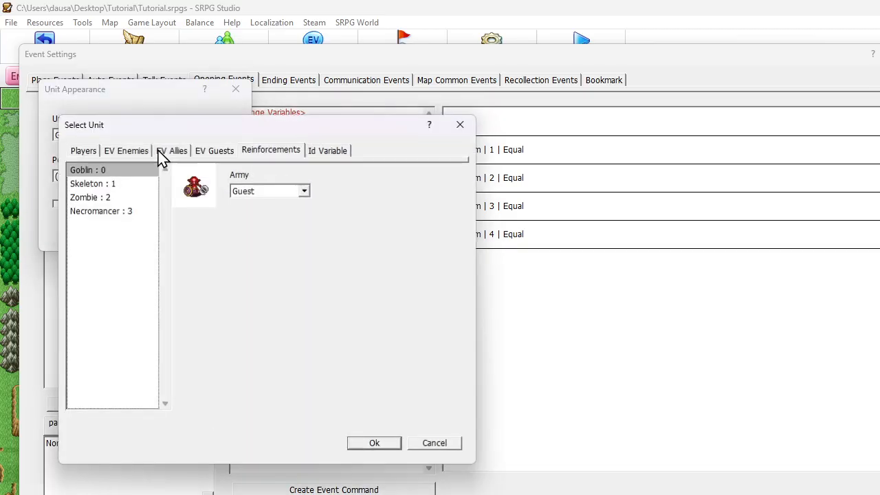
left_click(249, 191)
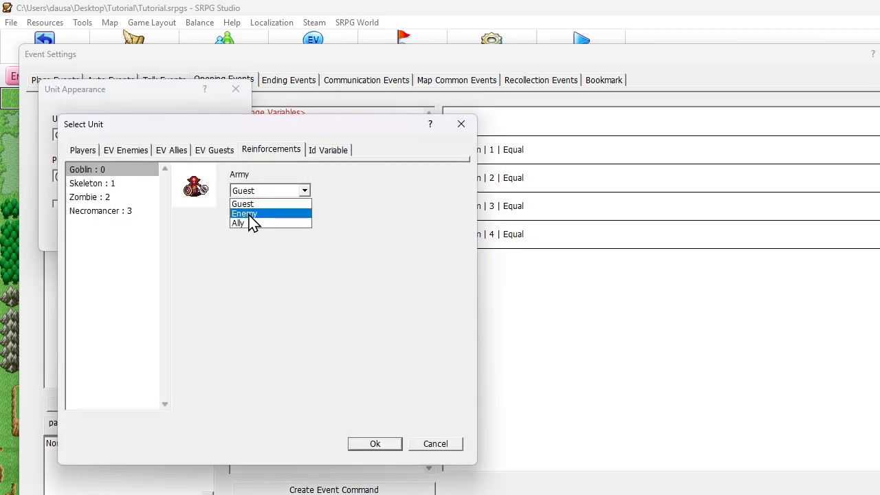
left_click(250, 214)
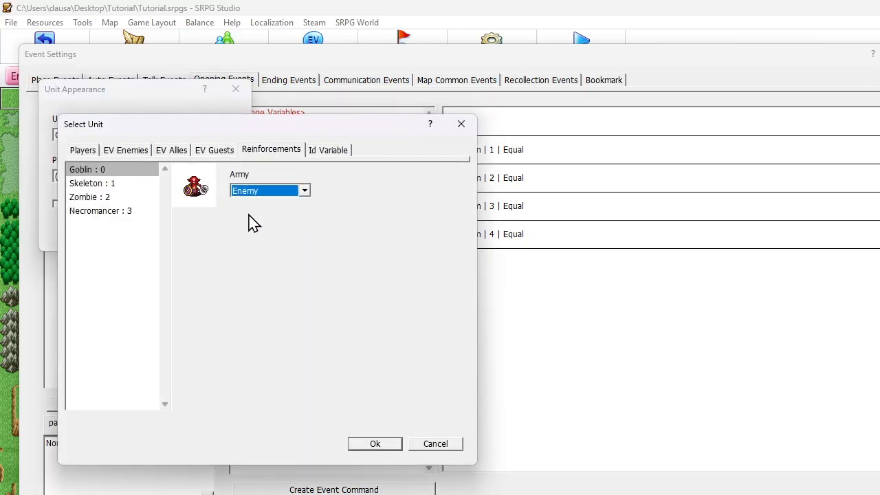
left_click(140, 187)
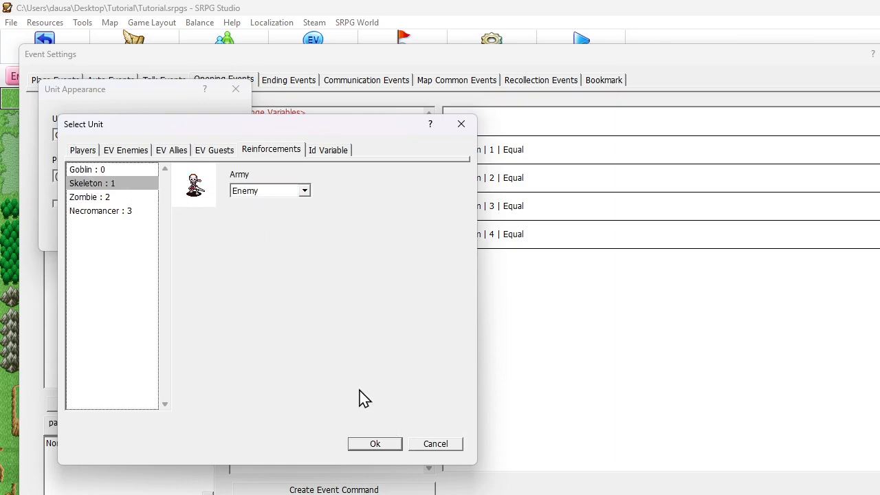
double_click(135, 172)
key("Escape")
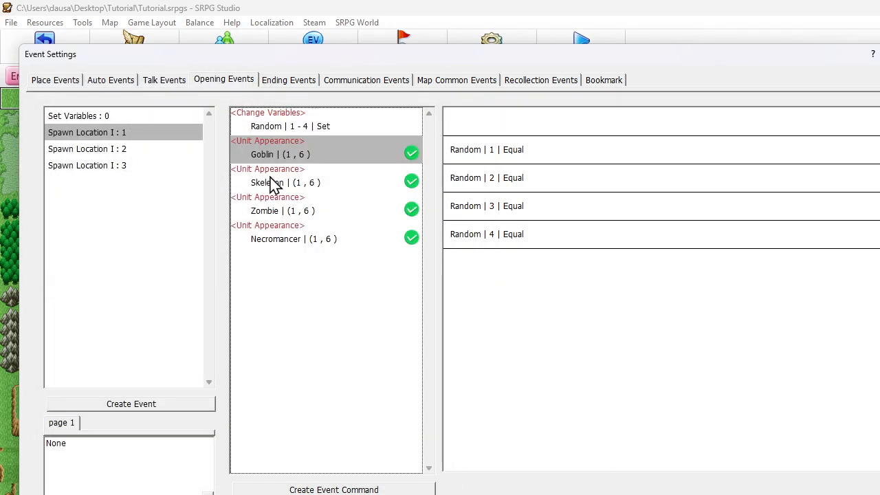
- Set the army of the Skeleton reinforcement to Enemy in the second Unit Appearance of Spawn Location I : 1
left_click(270, 178)
double_click(266, 183)
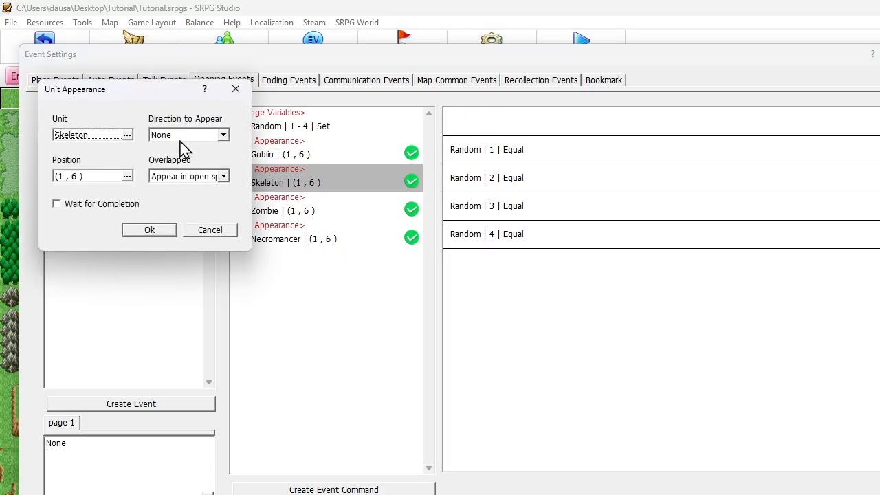
left_click(164, 181)
left_click(165, 180)
left_click(126, 136)
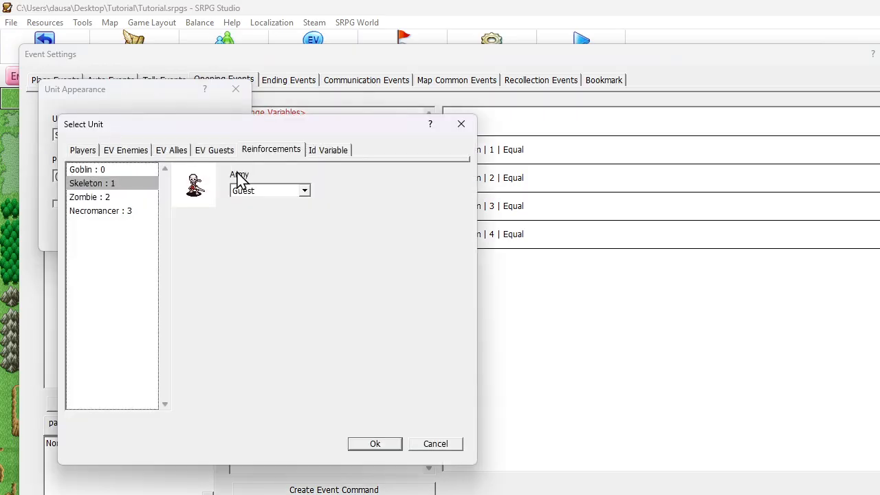
left_click(246, 190)
left_click(247, 211)
key("Escape")
key("Escape")
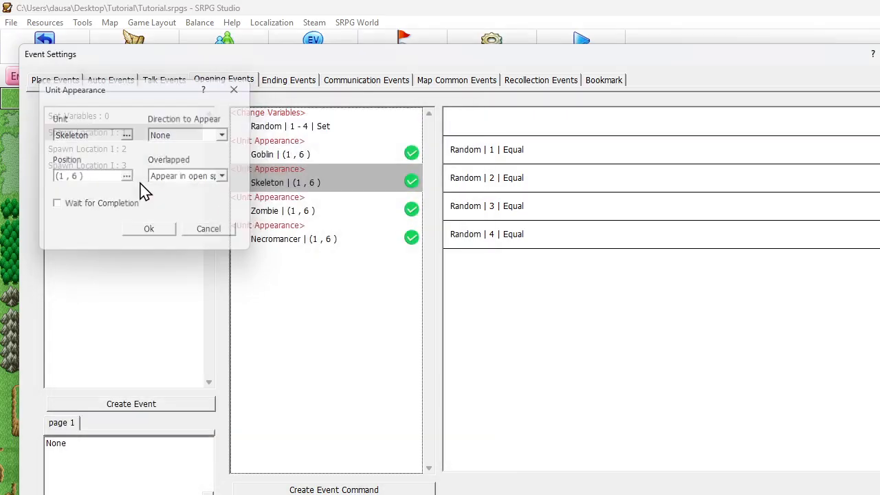
- Set the army of the Zombie reinforcement to Enemy in the third Unit Appearance of Spawn Location I : 1
double_click(285, 211)
left_click(127, 135)
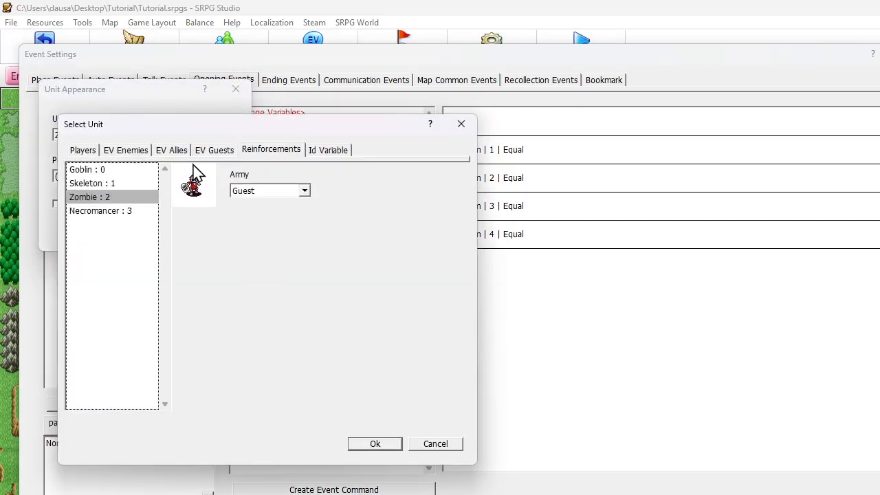
left_click(247, 190)
left_click(248, 209)
key("Return")
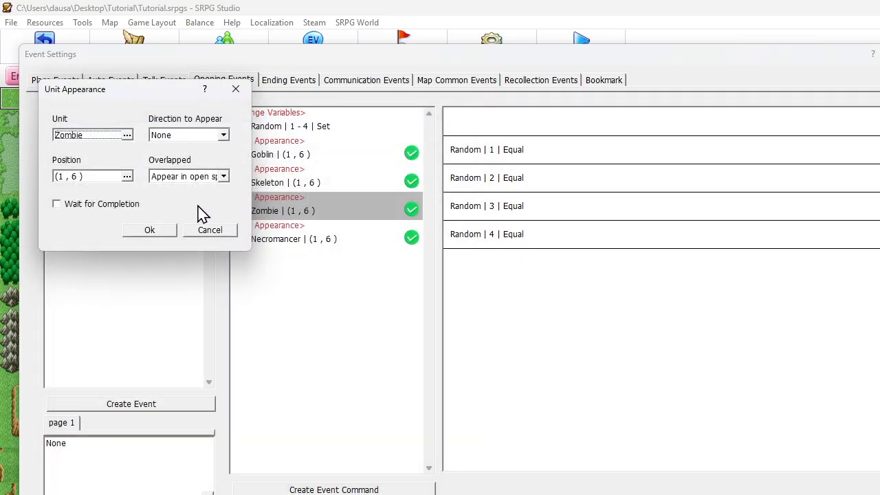
key("Return")
- Set the army of the Necromancer reinforcement to Enemy in the fourth Unit Appearance of Spawn Location I : 1
double_click(261, 234)
left_click(127, 135)
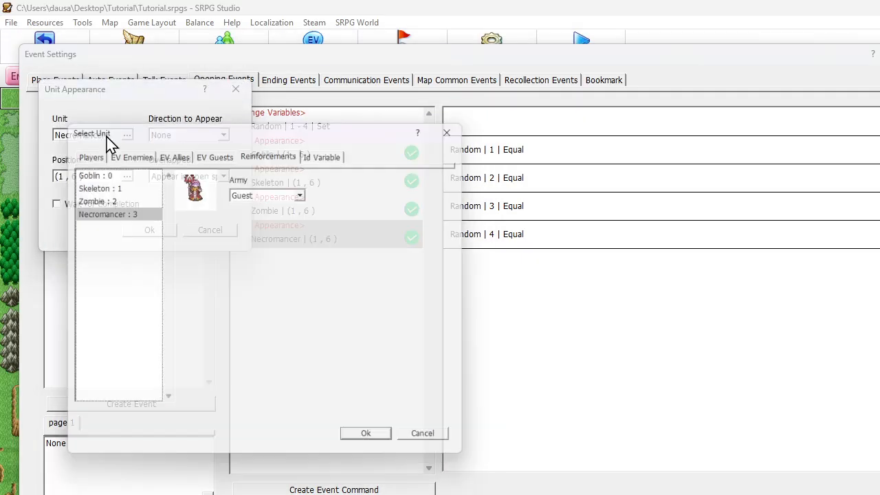
left_click(246, 196)
left_click(251, 218)
key("Return")
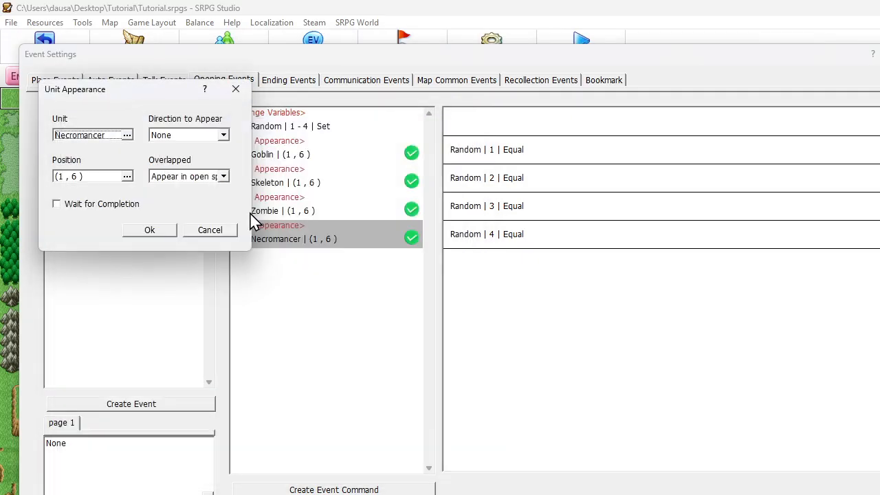
key("Return")
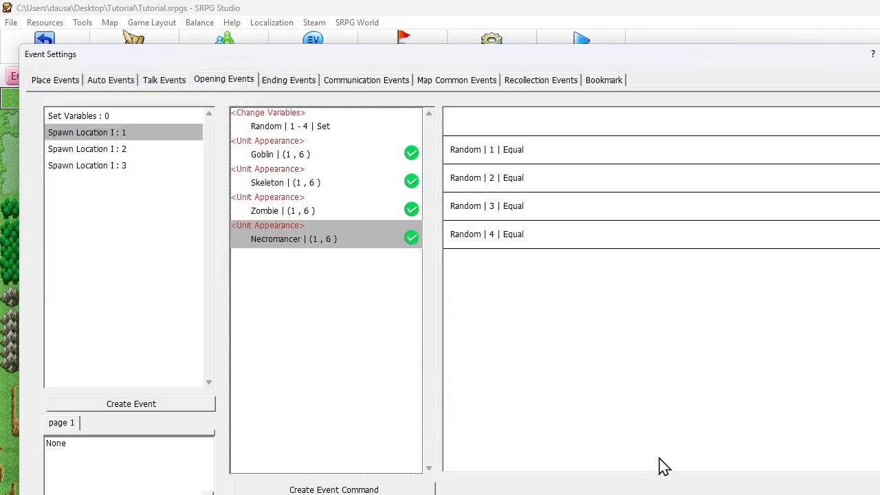
- Close the event settings and run a map test of Starting Map, starting the chapter
key("Escape")
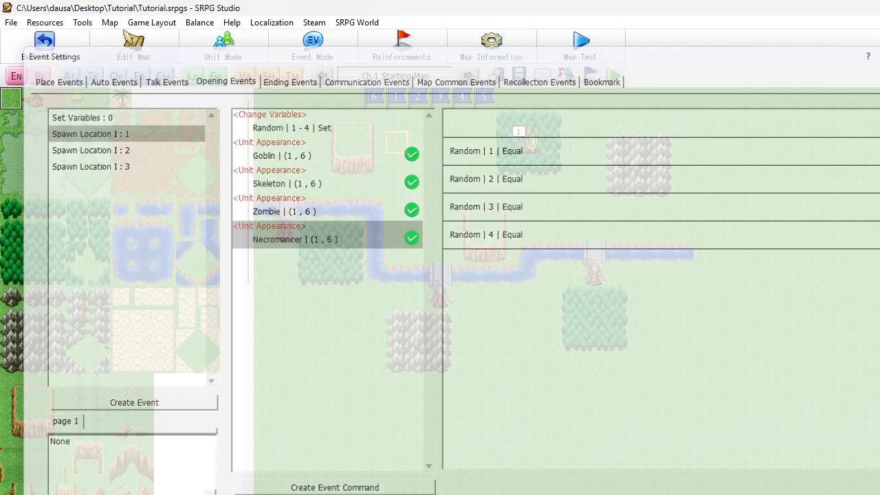
left_click(581, 33)
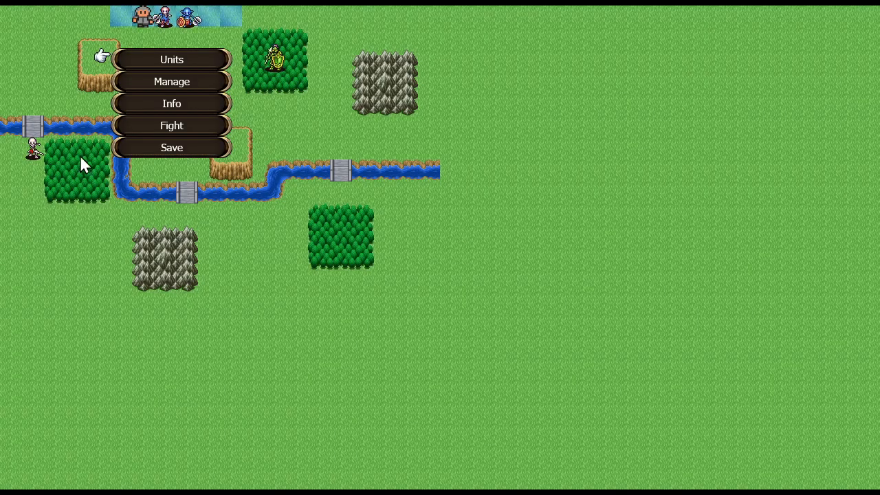
key("Escape")
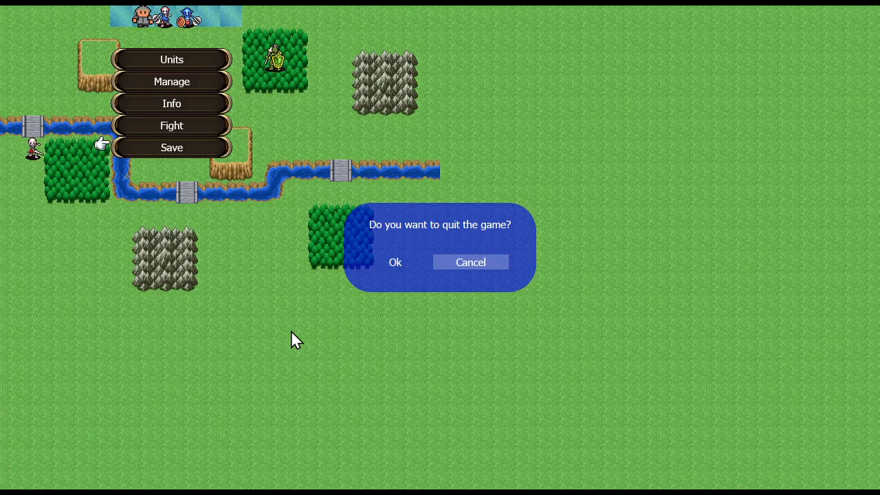
key("Return")
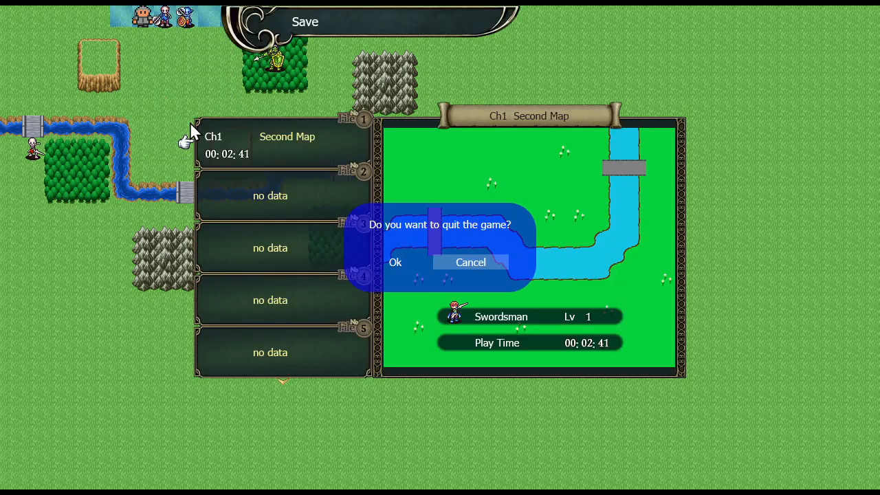
right_click(191, 124)
right_click(190, 125)
left_click(171, 126)
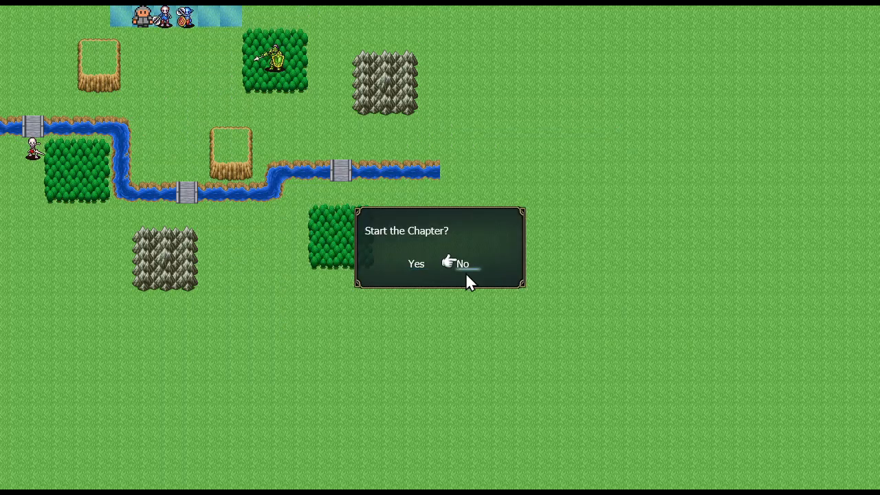
left_click(426, 262)
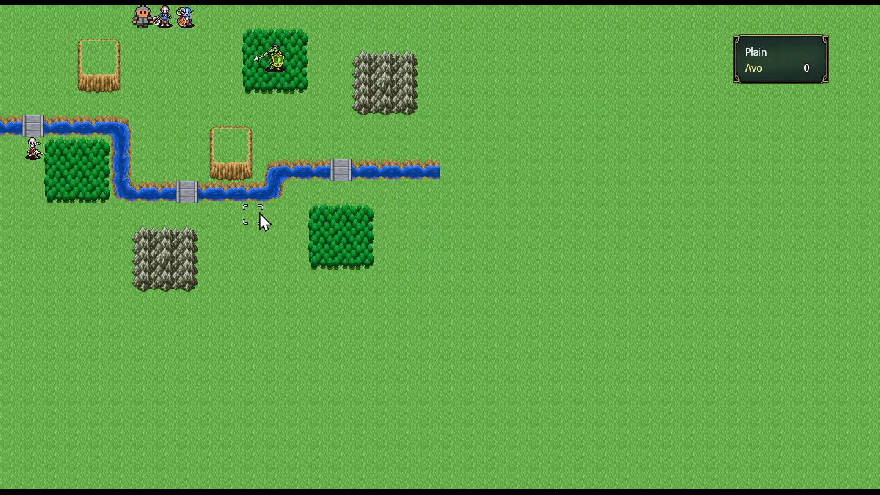
- Quit the running test game and return to the map editor
key("Escape")
key("Left")
key("Return")
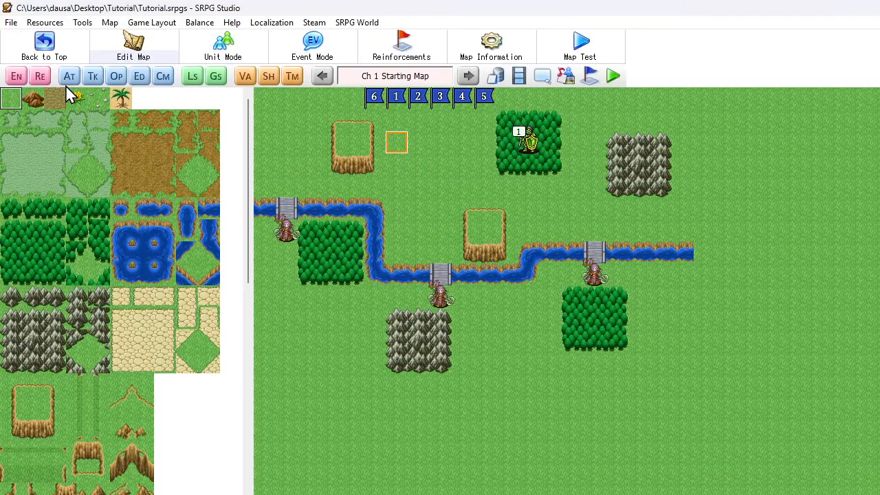
- Check the Enemies list in the map's unit settings and close the settings
left_click(17, 75)
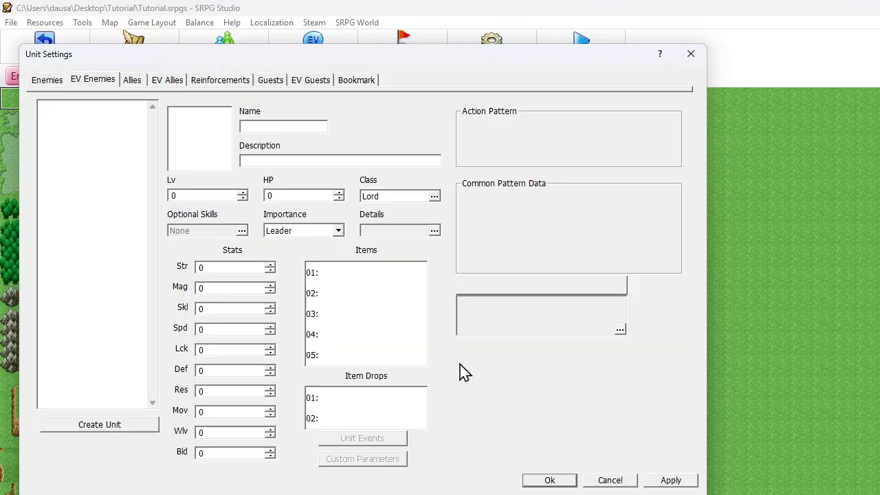
left_click(41, 80)
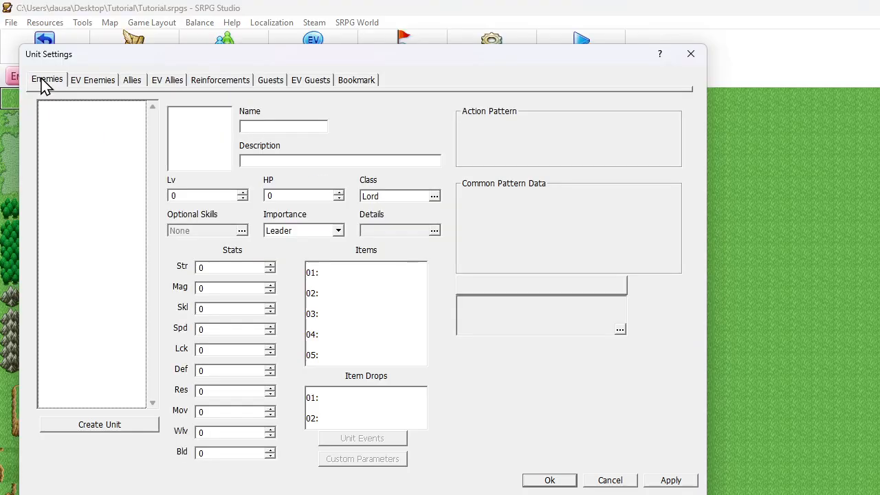
left_click(560, 480)
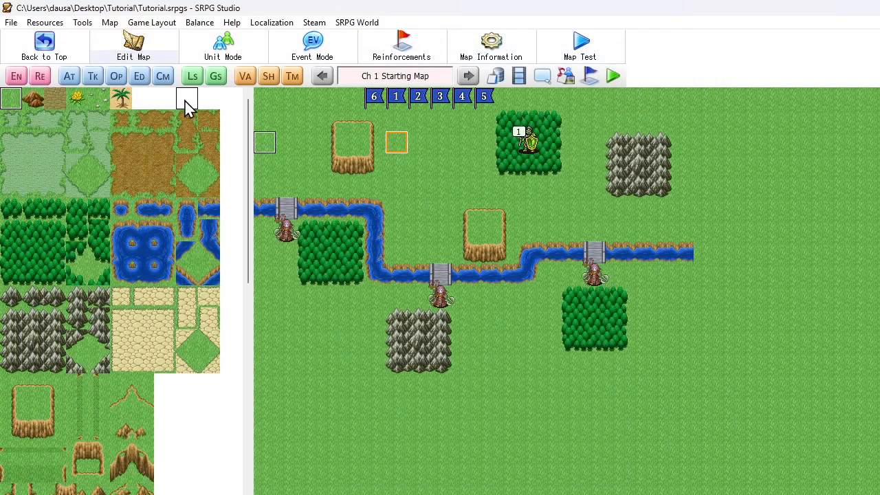
- Set the army of the Goblin reinforcement to Enemy in the first Unit Appearance of the opening event Spawn Location I : 2
left_click(69, 76)
left_click(248, 81)
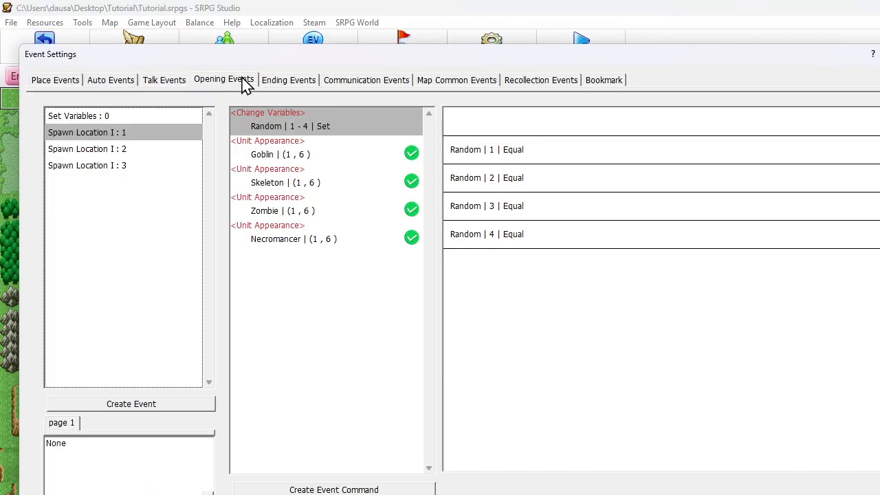
left_click(137, 157)
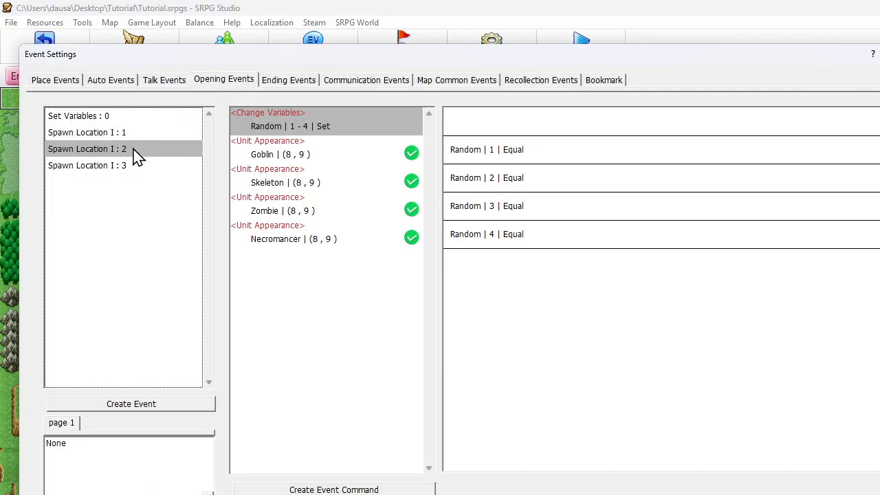
double_click(302, 154)
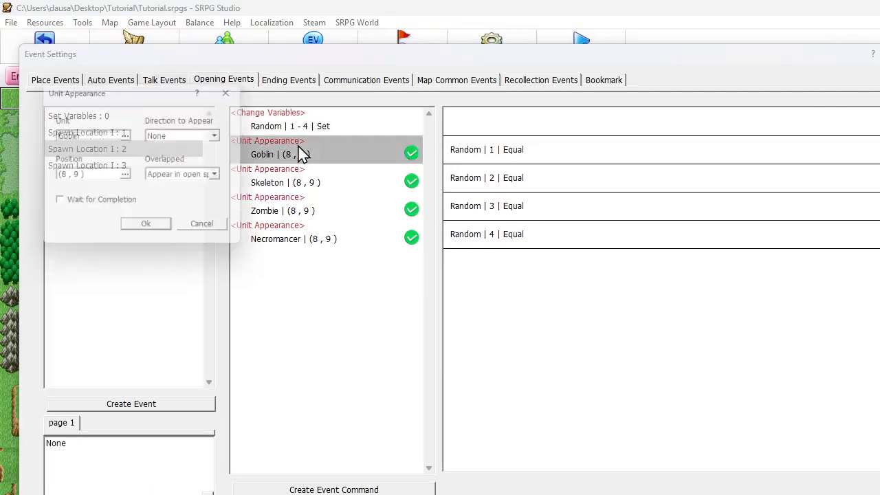
left_click(118, 132)
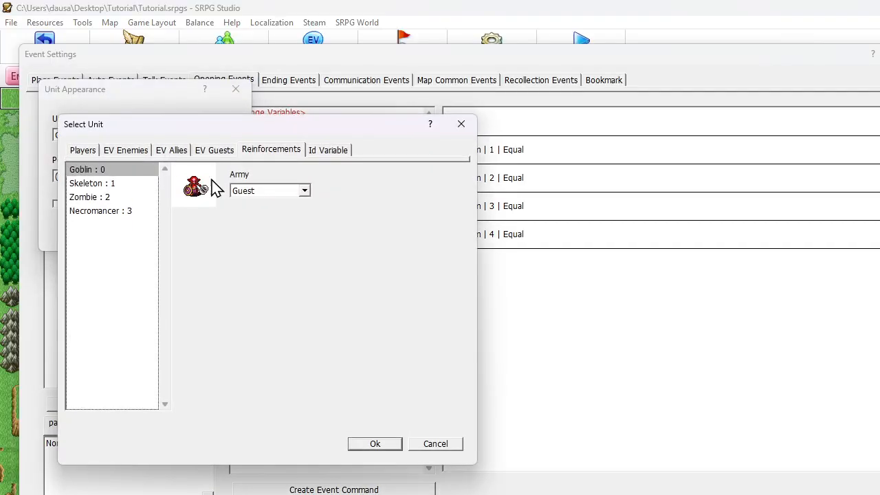
left_click(271, 192)
left_click(265, 213)
key("Return")
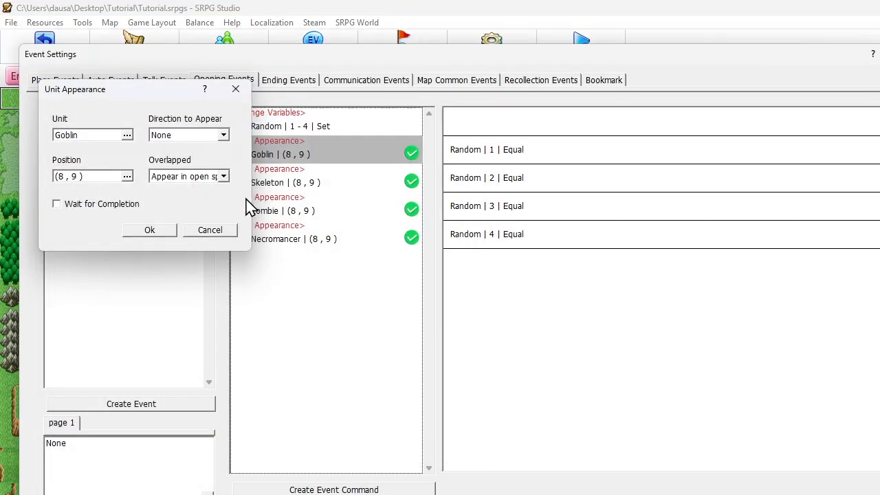
key("Return")
- Set the army of the Skeleton reinforcement to Enemy in the second Unit Appearance of Spawn Location I : 2
double_click(271, 184)
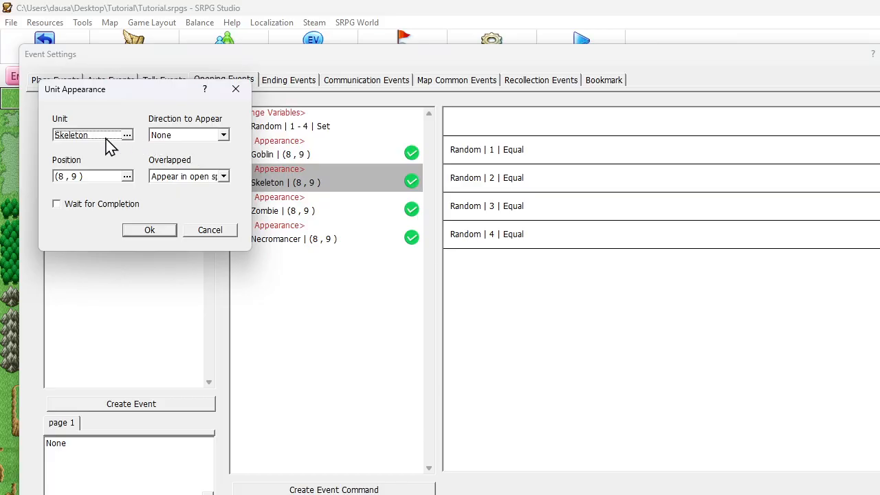
left_click(107, 137)
left_click(262, 191)
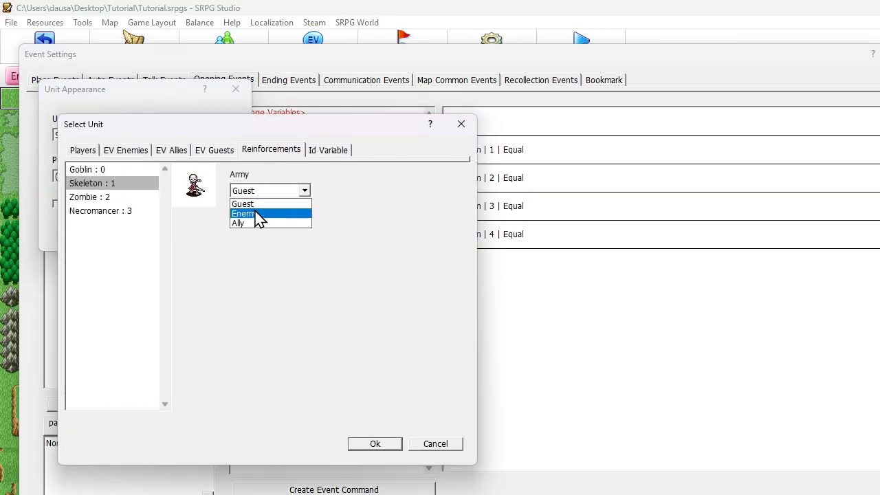
left_click(258, 214)
key("Return")
key("Return")
- Set the army of the Zombie reinforcement to Enemy in the third Unit Appearance of Spawn Location I : 2
double_click(261, 210)
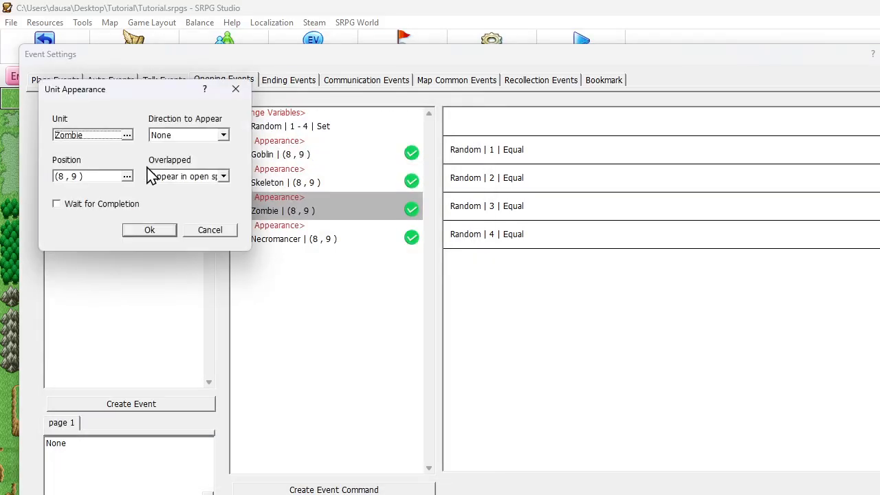
left_click(110, 135)
left_click(237, 193)
left_click(245, 215)
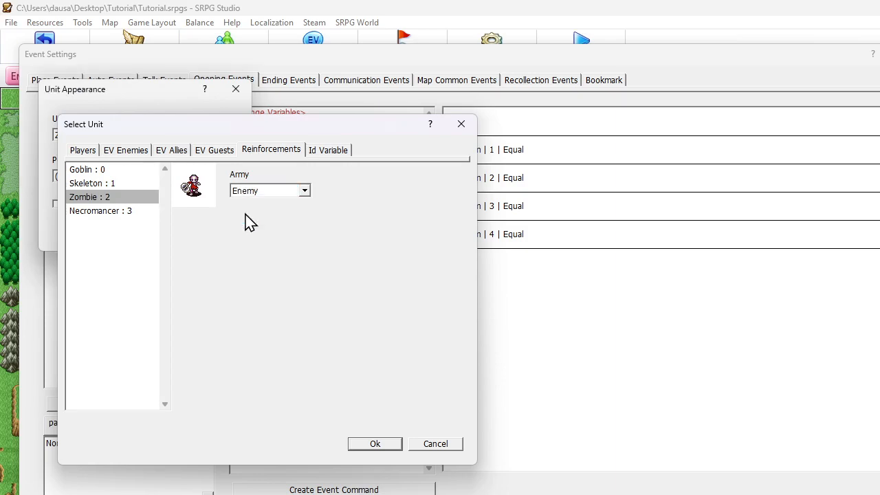
key("Return")
key("Return")
- Set the army of the Necromancer reinforcement to Enemy in the fourth Unit Appearance of Spawn Location I : 2
double_click(281, 239)
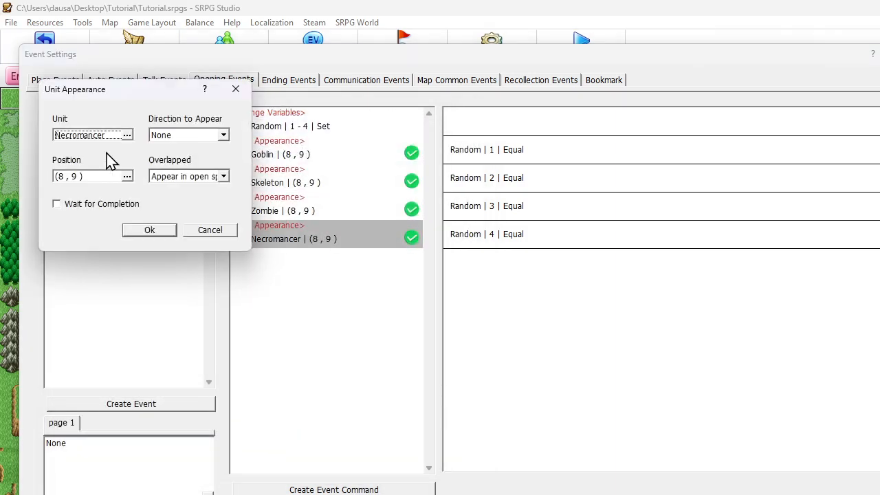
left_click(88, 136)
left_click(237, 193)
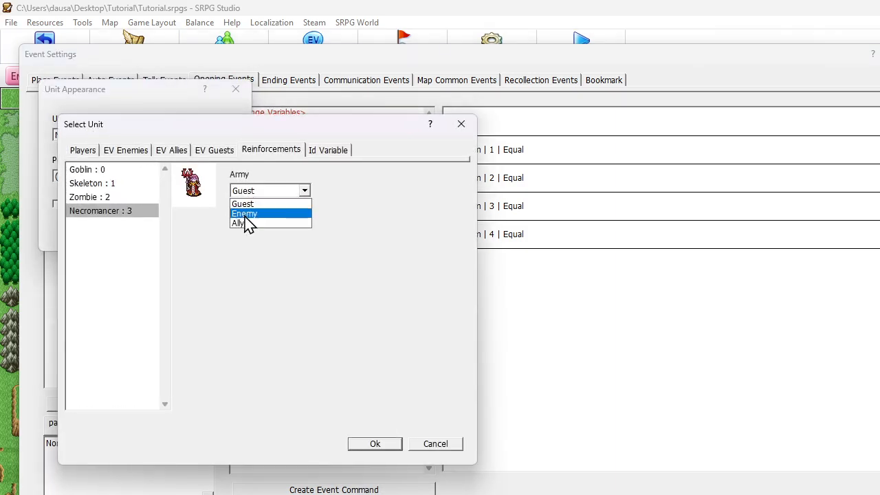
left_click(245, 213)
key("Return")
key("Return")
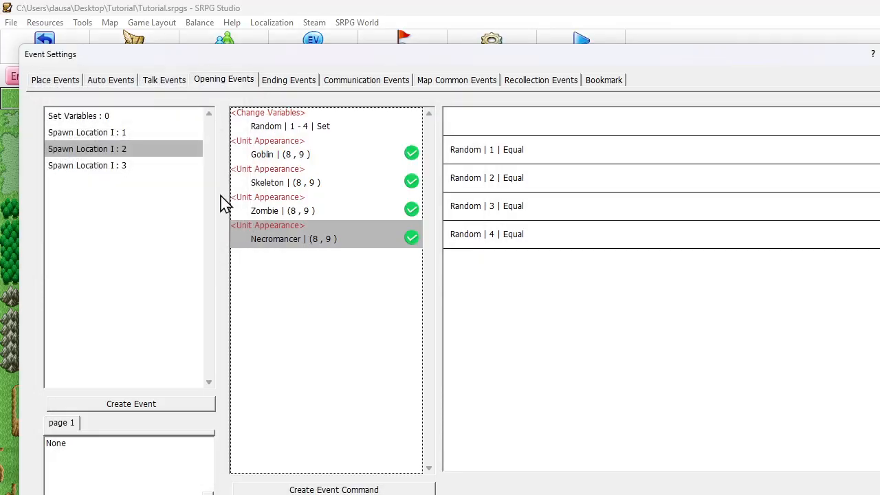
- Set the army of the Goblin reinforcement to Enemy in the first Unit Appearance of the opening event Spawn Location I : 3
left_click(147, 166)
double_click(262, 154)
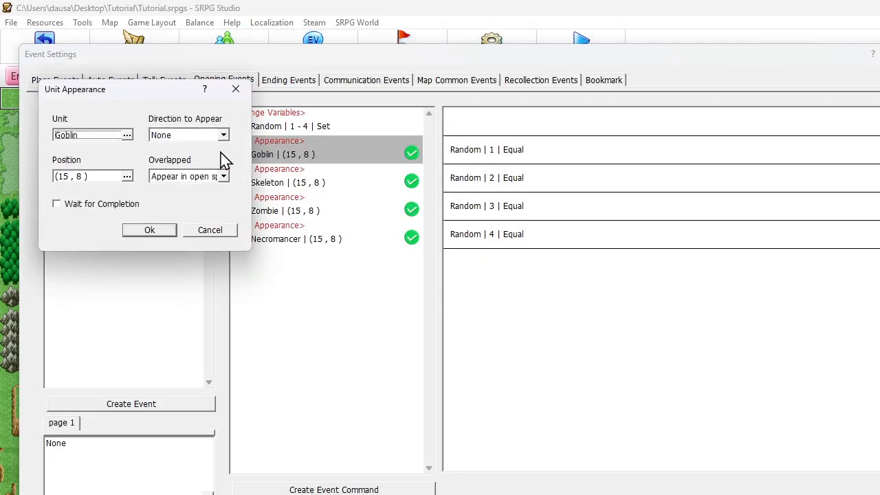
left_click(125, 136)
left_click(258, 193)
left_click(254, 213)
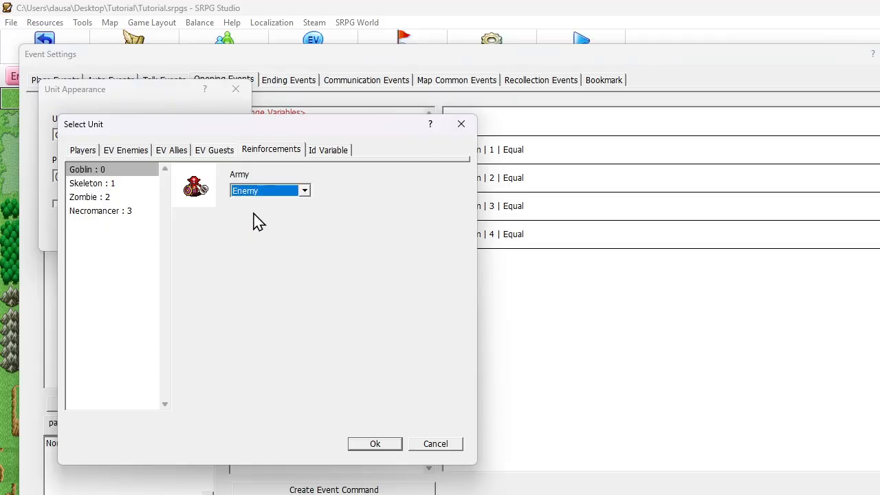
key("Return")
key("Return")
- Set the army of the Skeleton reinforcement to Enemy in the second Unit Appearance of Spawn Location I : 3
double_click(254, 182)
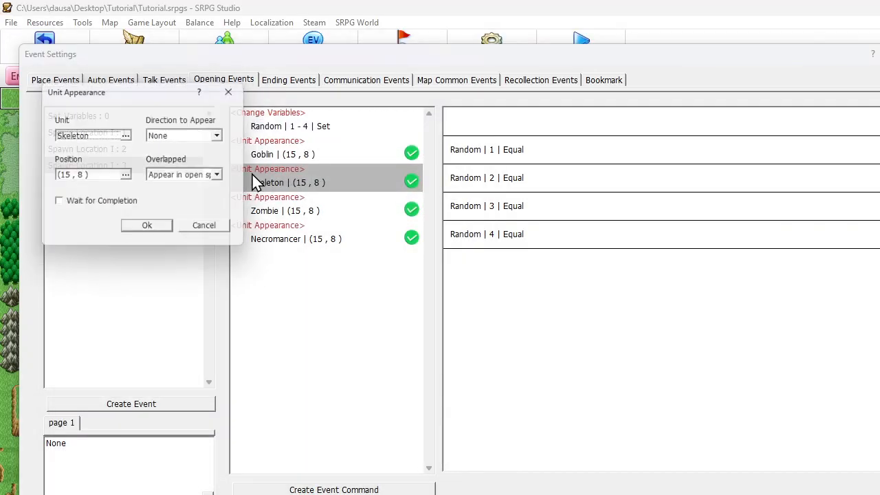
left_click(125, 135)
left_click(275, 192)
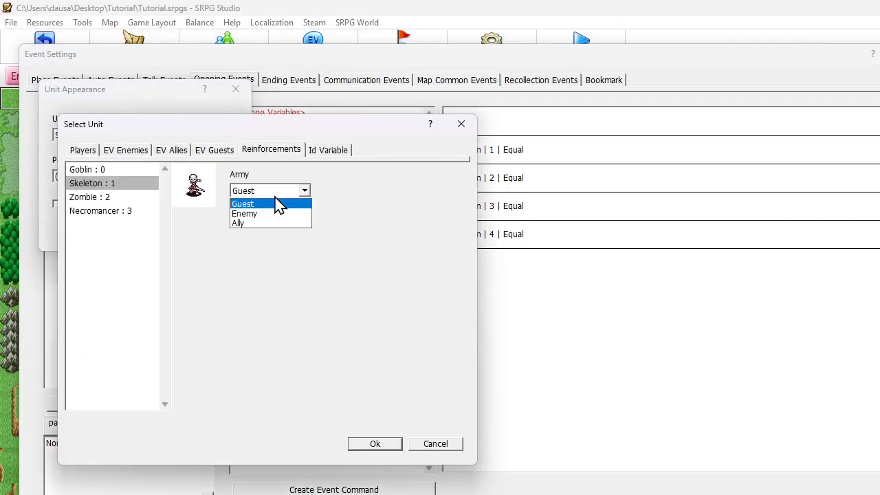
left_click(271, 213)
key("Return")
key("Return")
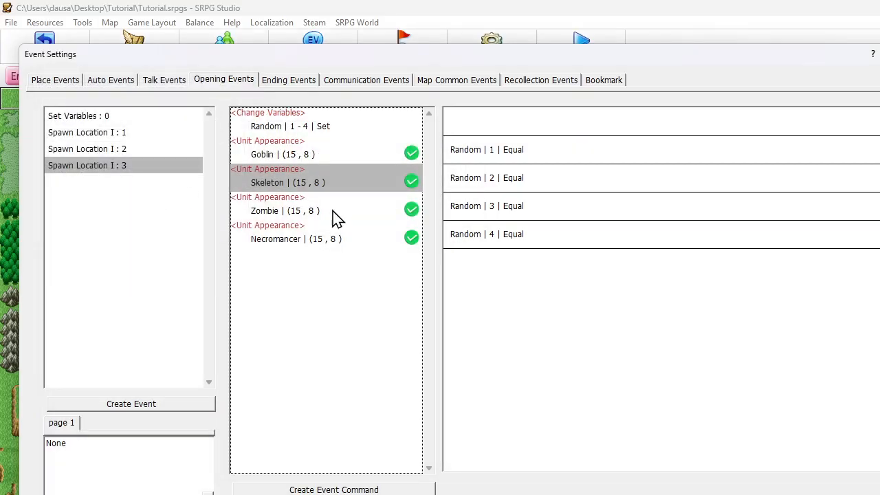
- Set the army of the Zombie reinforcement to Enemy in the third Unit Appearance of Spawn Location I : 3
double_click(308, 211)
left_click(125, 136)
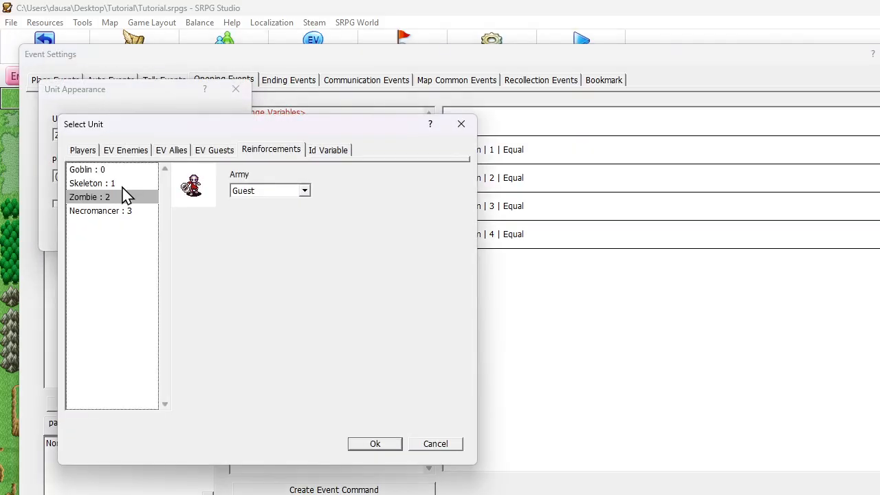
left_click(265, 196)
left_click(263, 213)
key("Return")
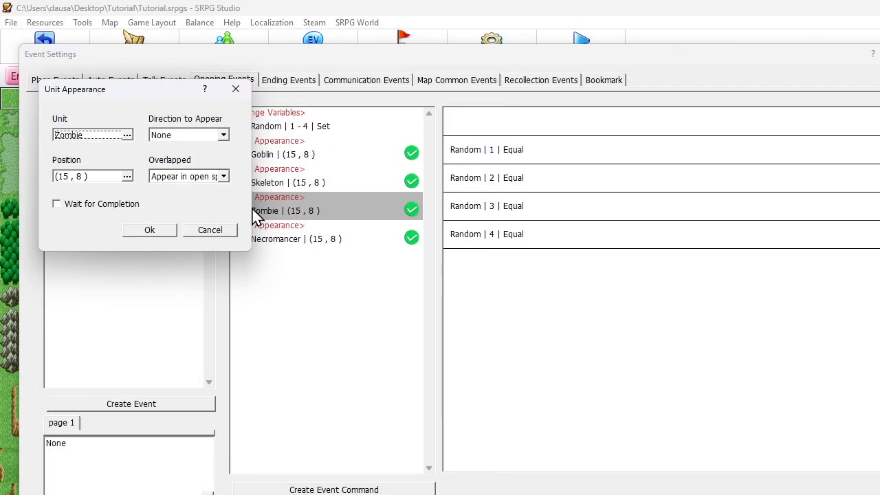
key("Return")
- Set the army of the Necromancer reinforcement to Enemy in the fourth Unit Appearance of Spawn Location I : 3
double_click(267, 237)
left_click(123, 138)
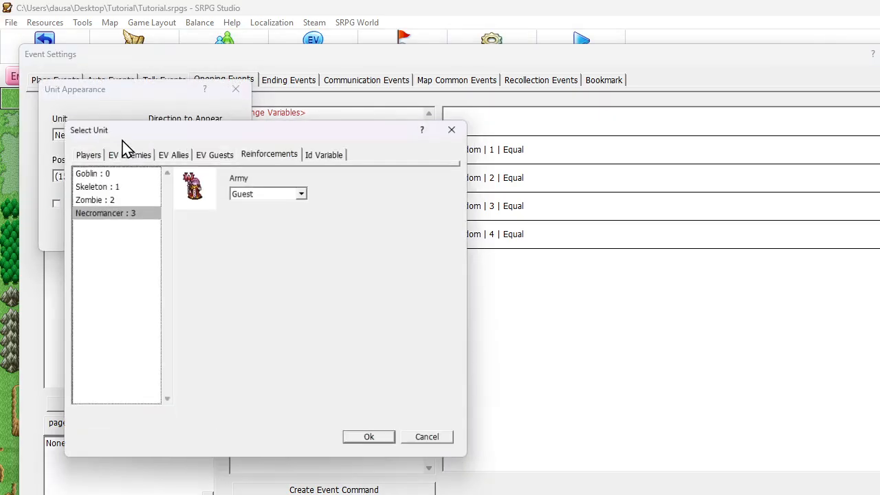
left_click(252, 196)
left_click(253, 212)
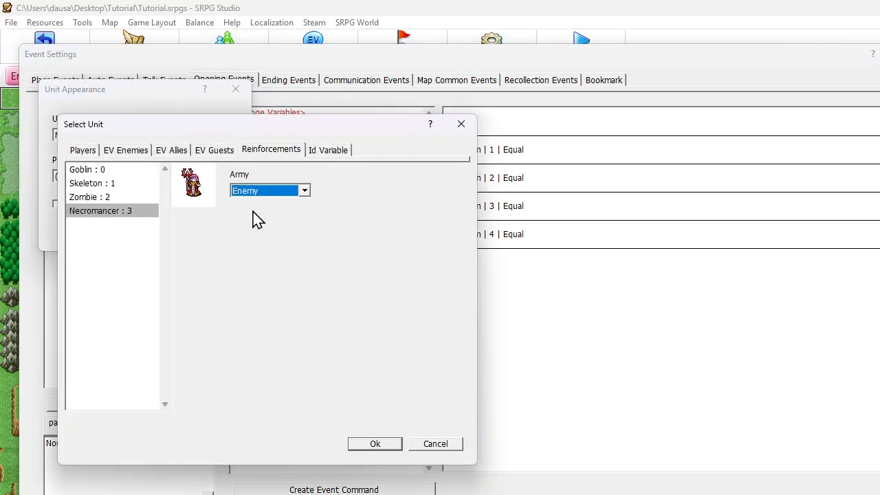
key("Return")
key("Return")
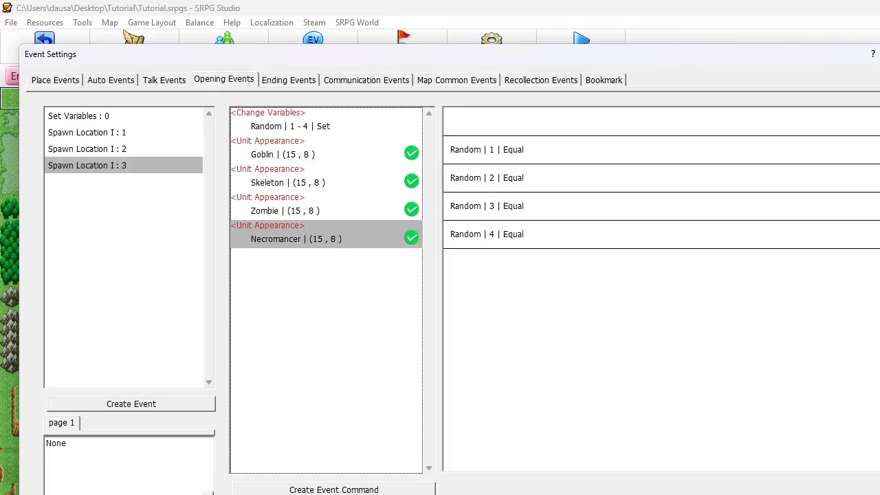
- Leave the event settings, start the chapter in a map test and inspect the units spawned below the three bridges
key("Escape")
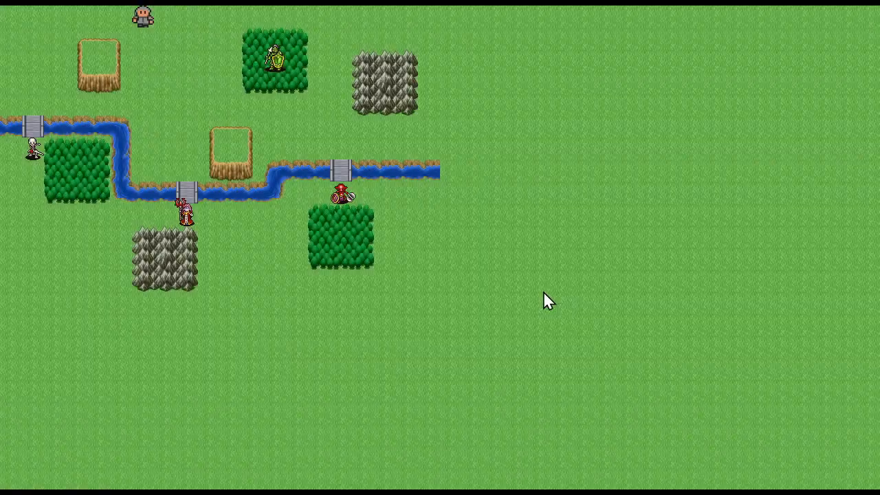
left_click(199, 125)
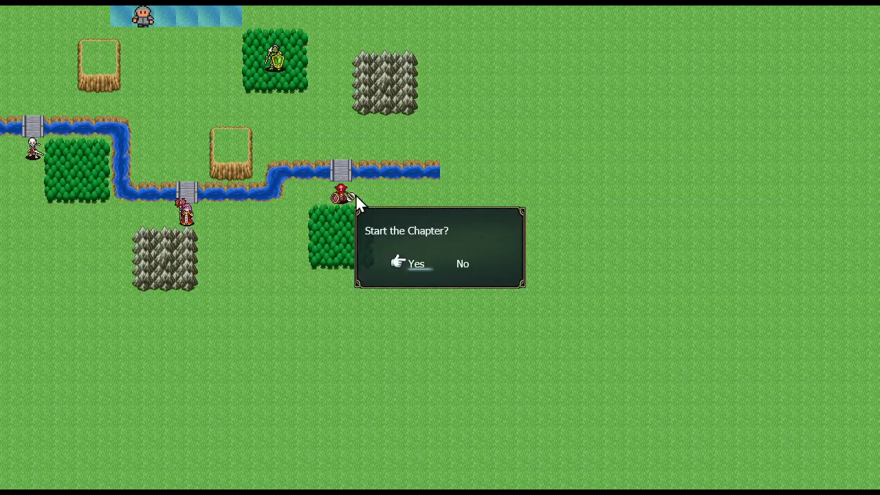
left_click(410, 260)
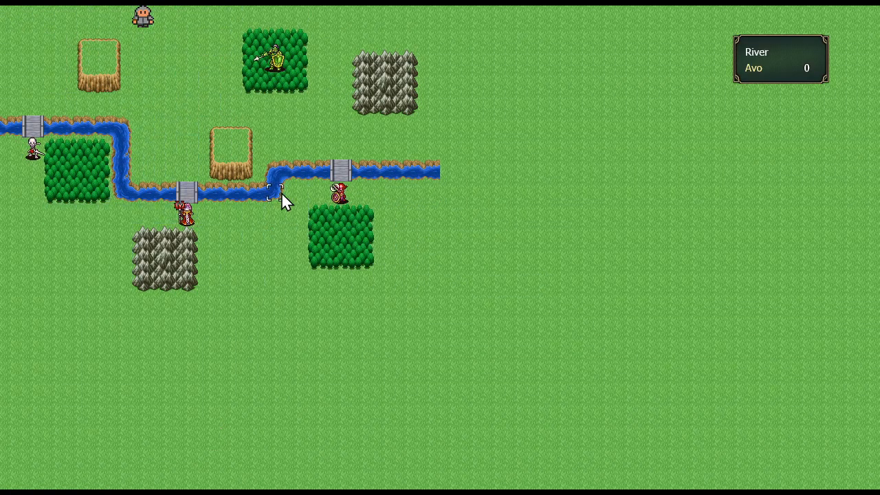
mouse_move(343, 190)
mouse_move(182, 217)
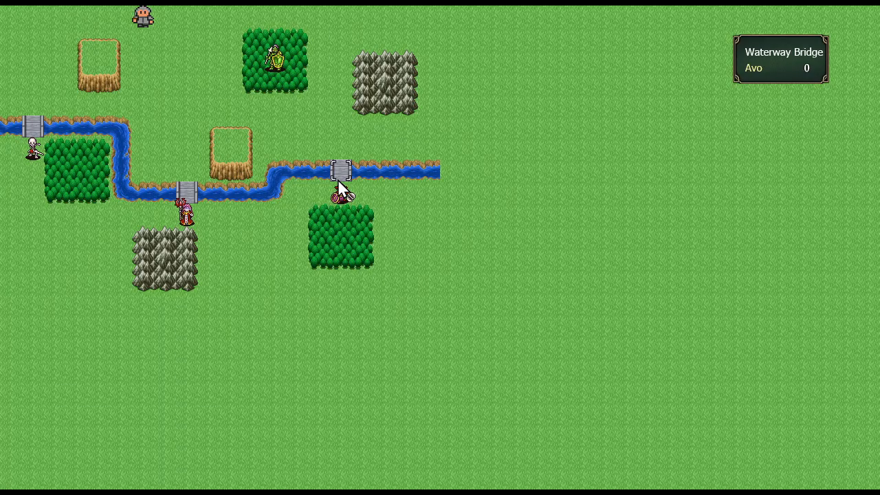
- Rerun the map test to compare the randomly spawned units, and quit the game
key("Escape")
key("Return")
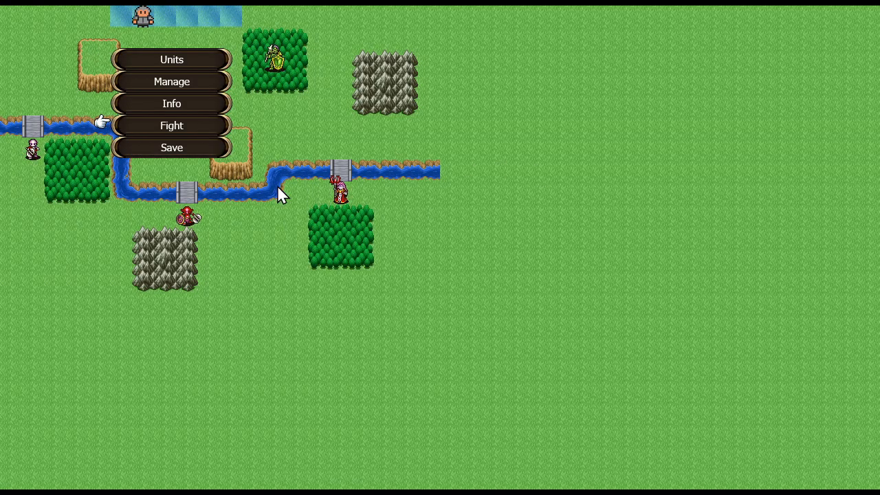
key("alt+F4")
key("Left")
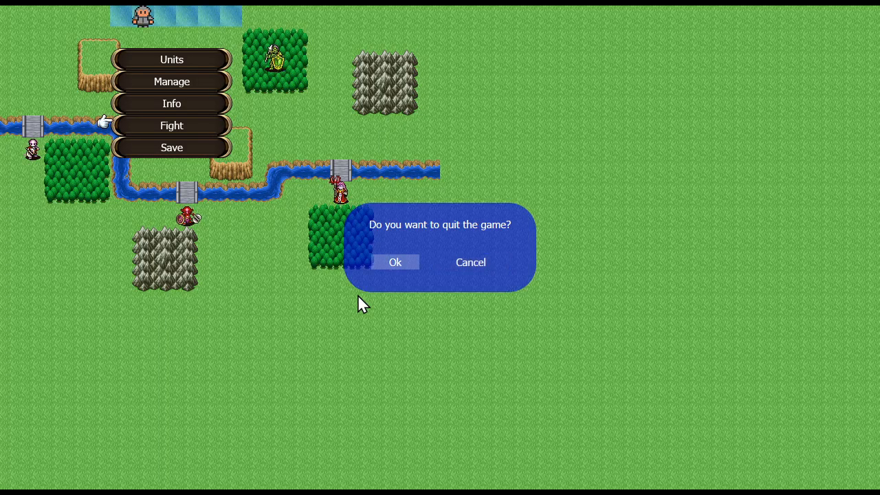
key("Return")
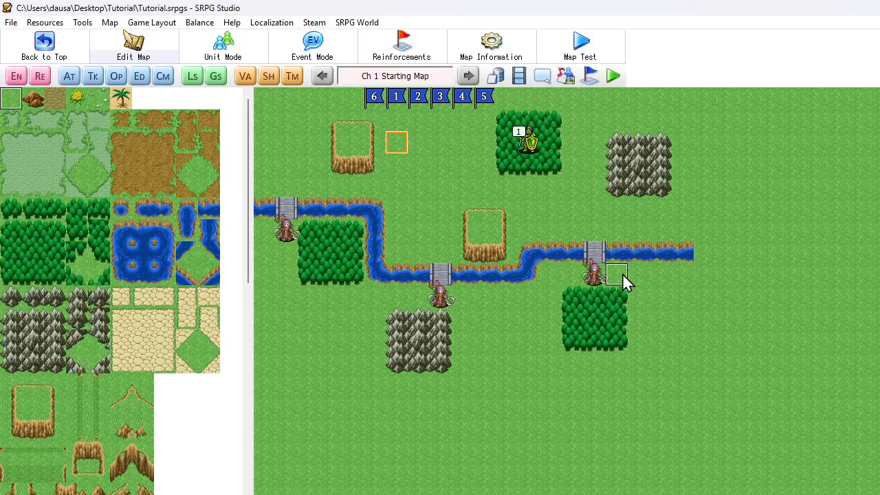
- Review the map's reinforcement units in the Unit Settings and close them
left_click(17, 75)
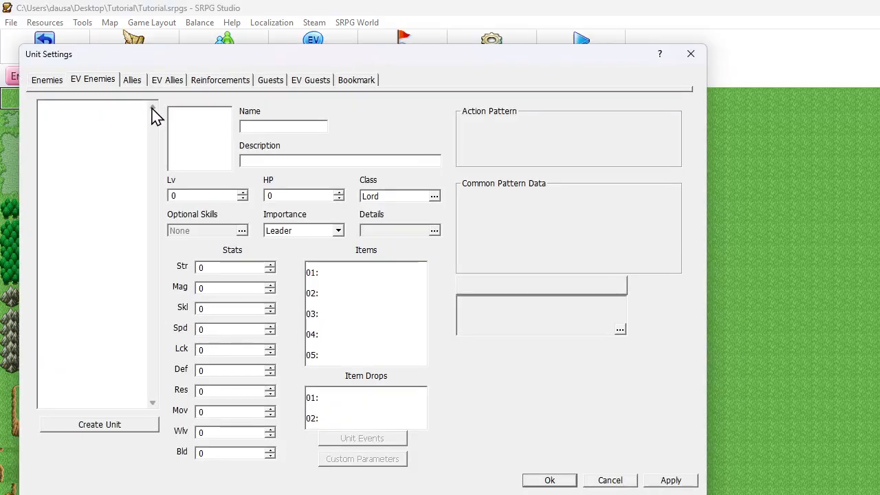
left_click(220, 84)
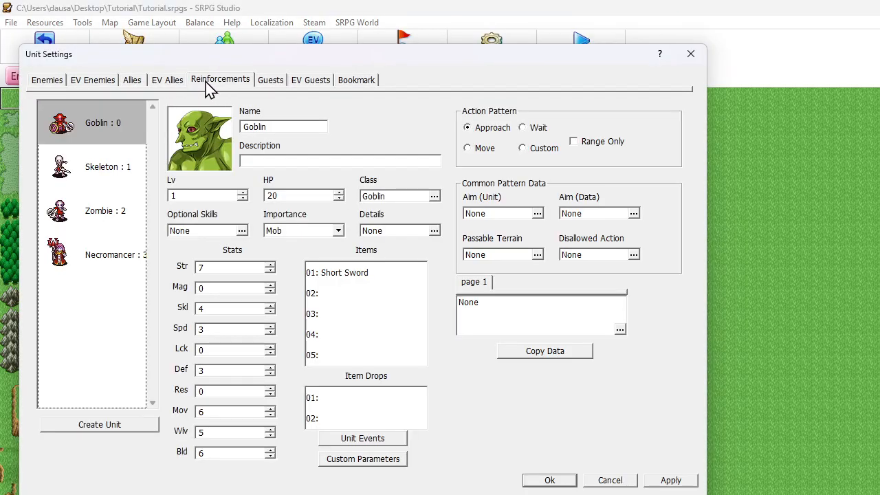
left_click(554, 478)
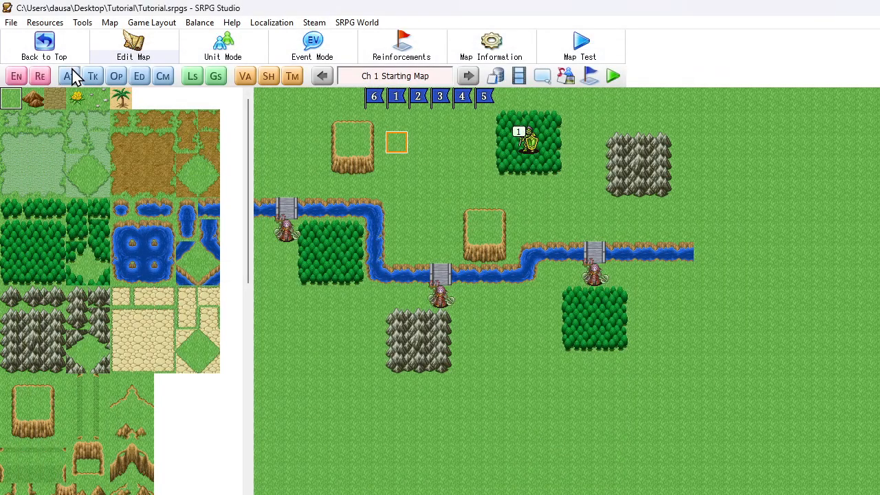
- In the map's opening events, duplicate the first Spawn Location I event
left_click(69, 76)
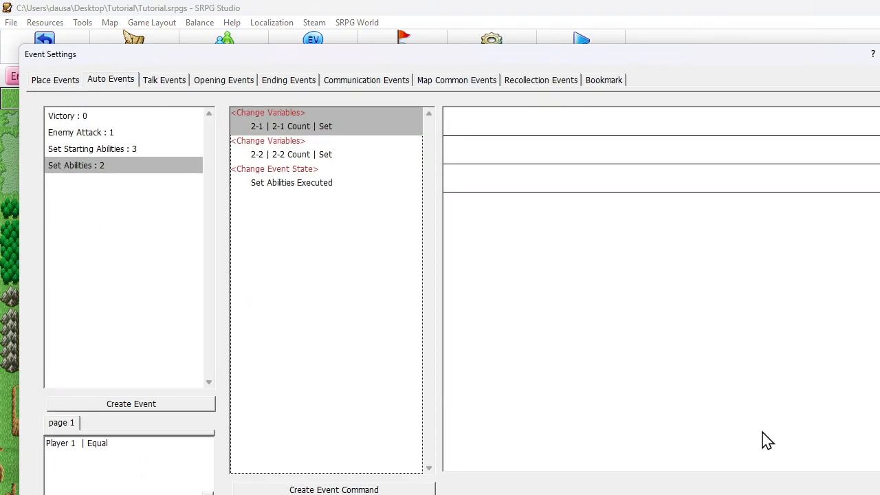
left_click(242, 86)
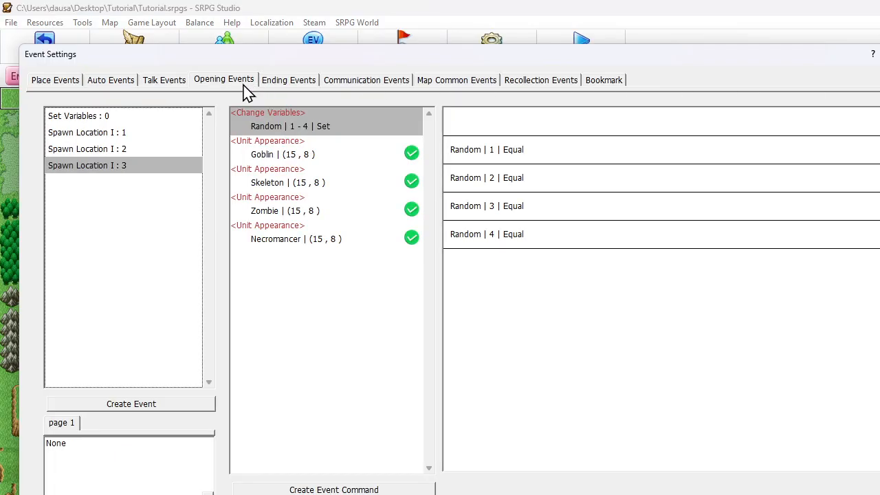
left_click(266, 118)
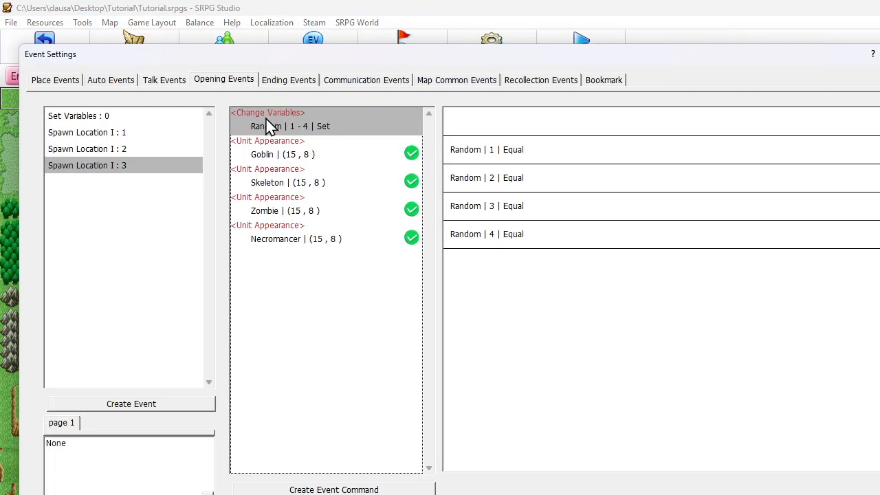
left_click(164, 132)
key("ctrl+c")
key("ctrl+v")
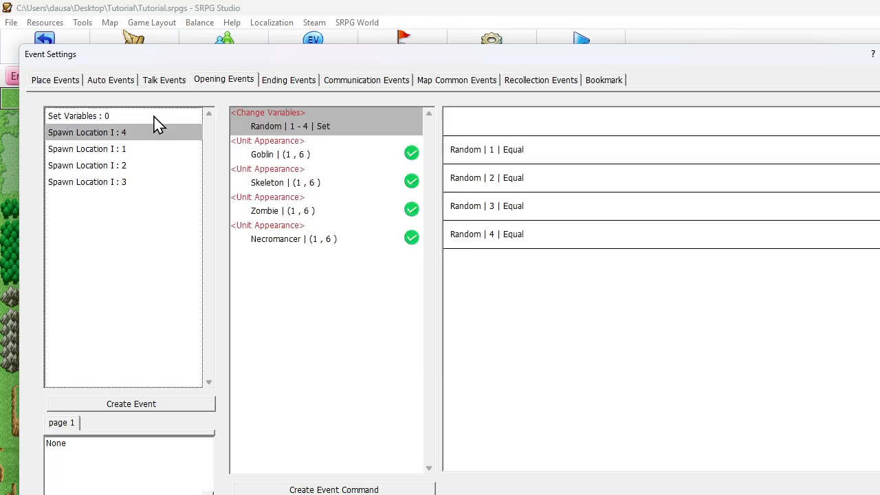
- Rename the opening event with ID 2 to Spawn Location II
left_click(132, 152)
right_click(128, 173)
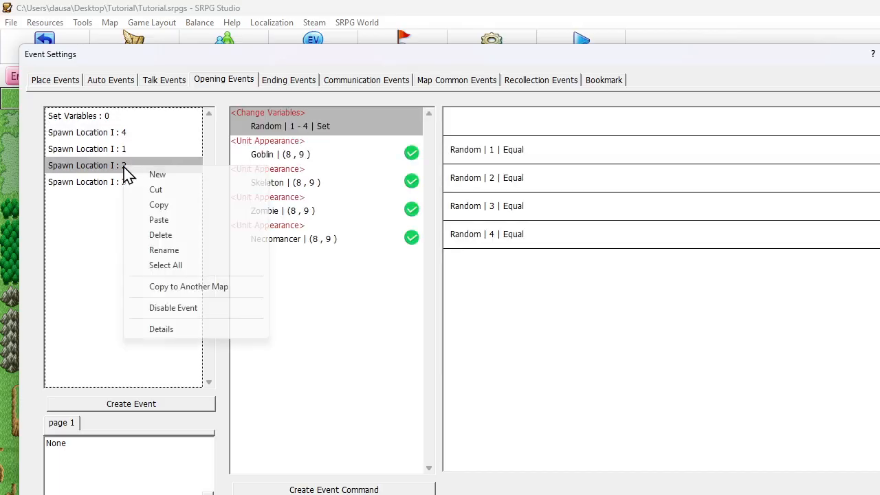
left_click(160, 249)
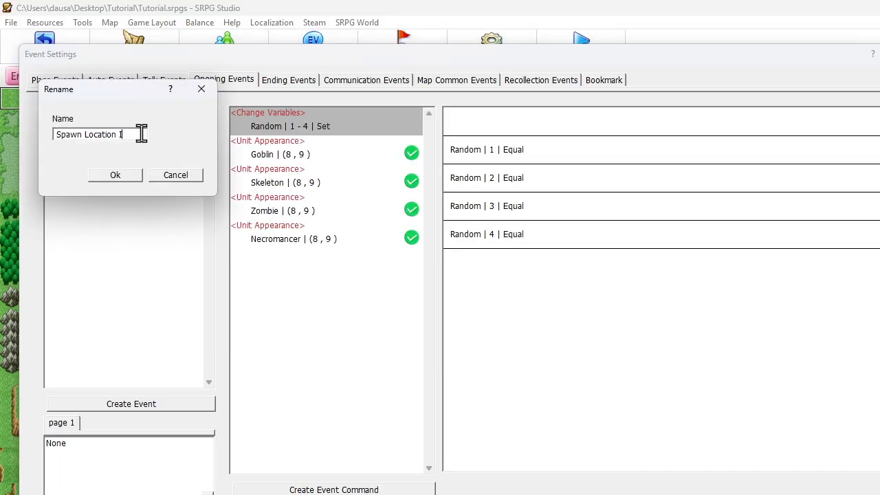
left_click(129, 175)
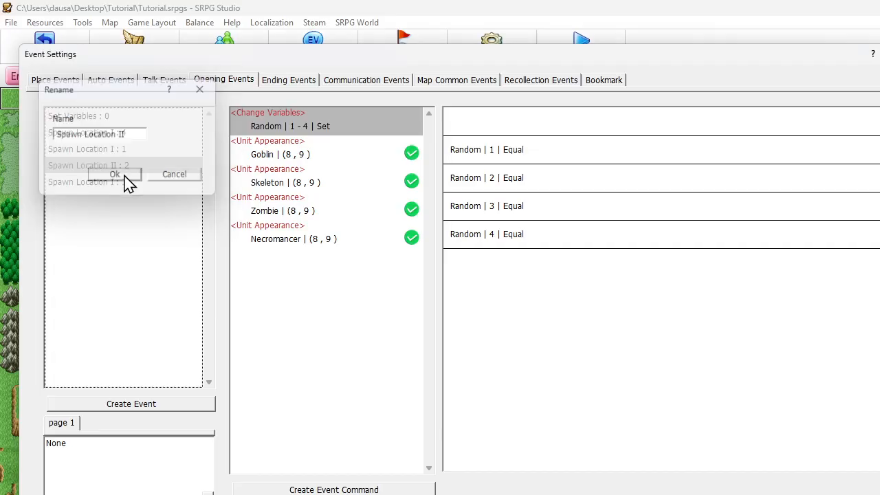
- Rename the opening event with ID 3 to Spawn Location III
left_click(124, 184)
right_click(127, 185)
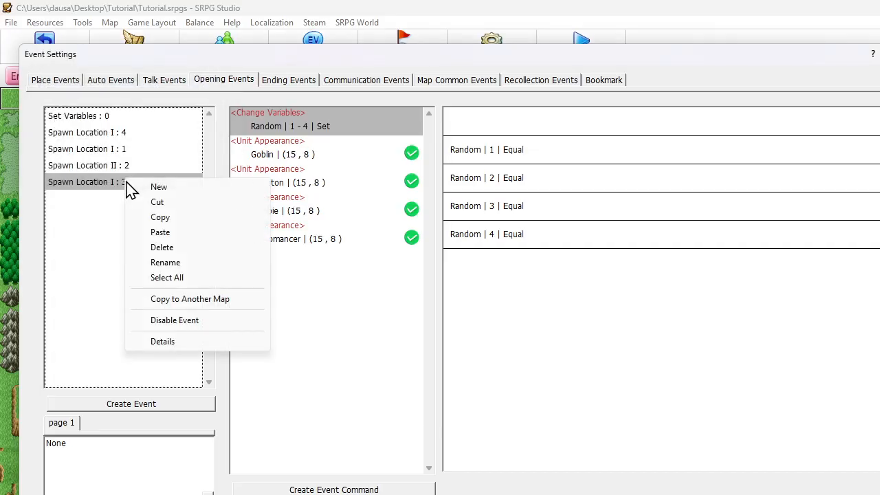
left_click(175, 263)
left_click(137, 134)
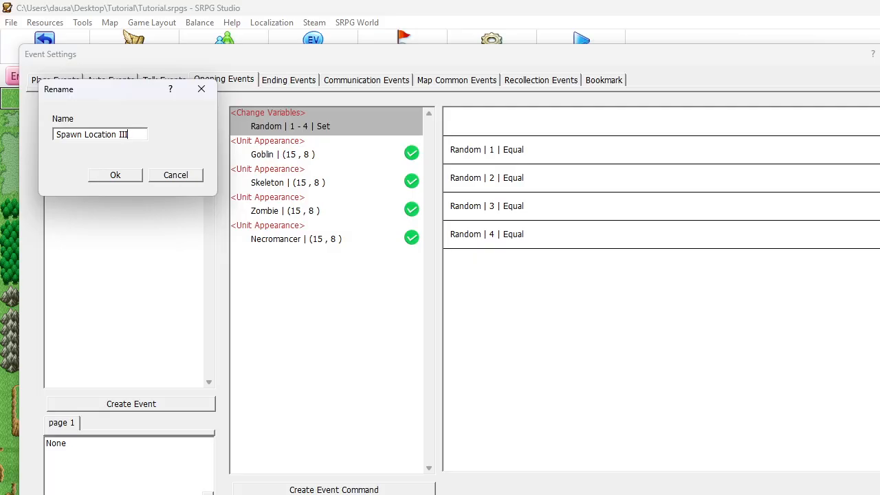
left_click(114, 178)
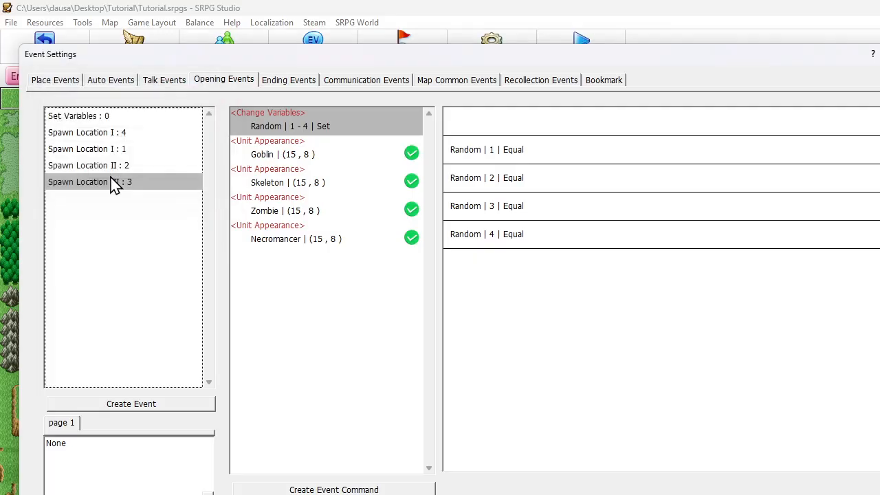
- Rename the duplicated Spawn Location I event with ID 4 to Spawn Random
right_click(127, 136)
left_click(170, 221)
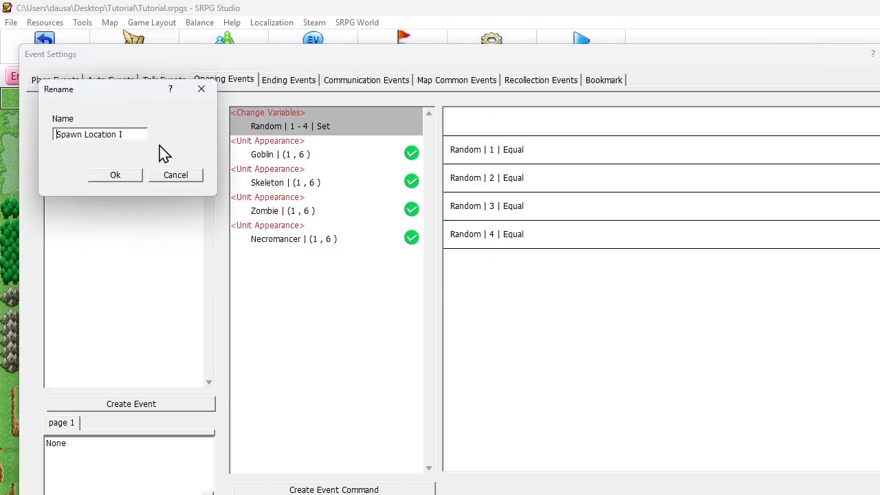
left_click_drag(85, 134, 244, 155)
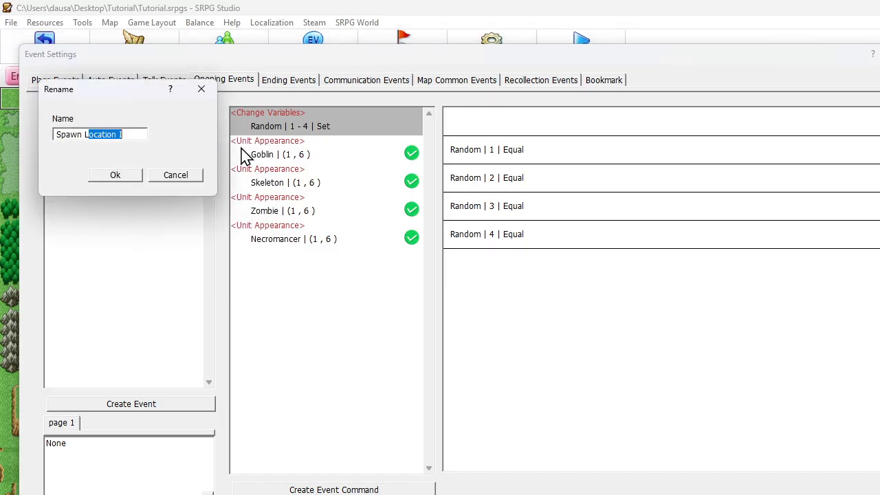
key("BackSpace")
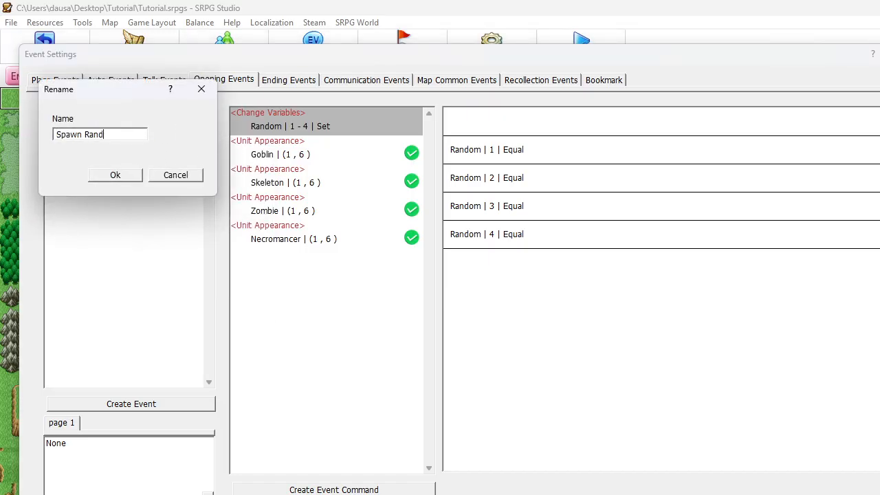
left_click(121, 176)
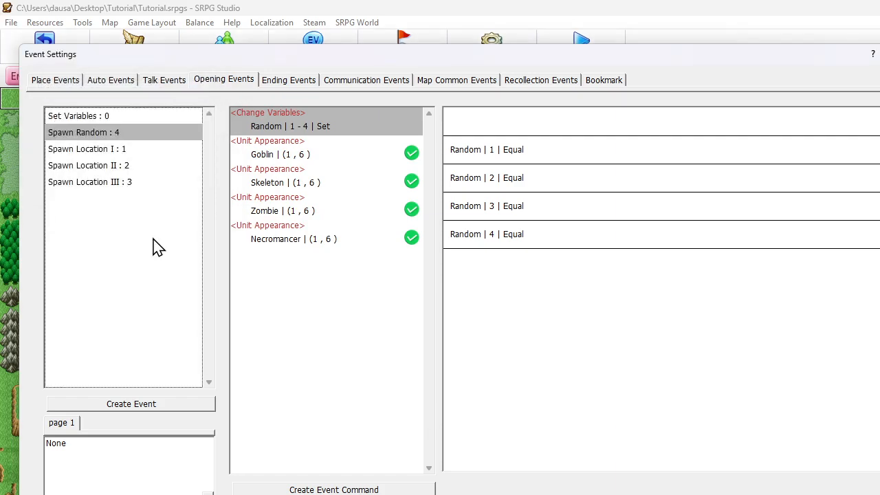
- Delete the Goblin, Skeleton, Zombie and Necromancer Unit Appearance commands from the Spawn Random event
left_click(285, 155)
left_click(308, 230, "shift")
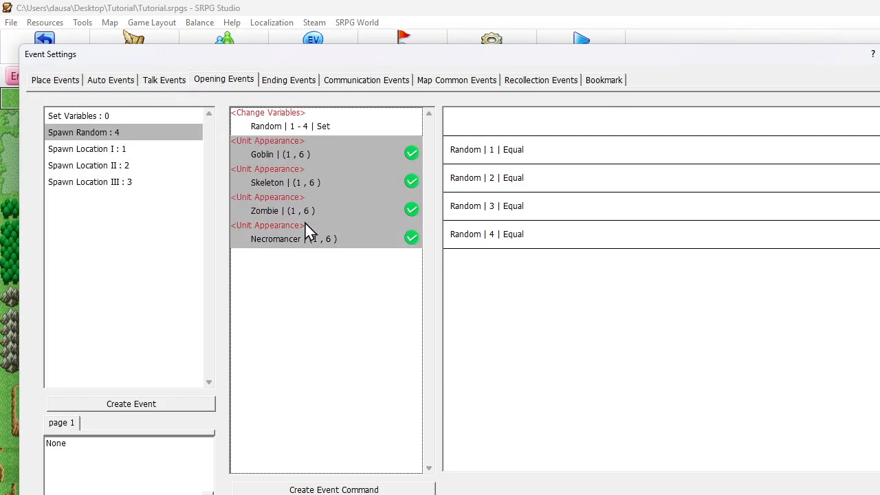
key("Delete")
- Delete the Random 1 - 4 Change Variables command from the Spawn Location I, II and III events
left_click(94, 151)
left_click(255, 131)
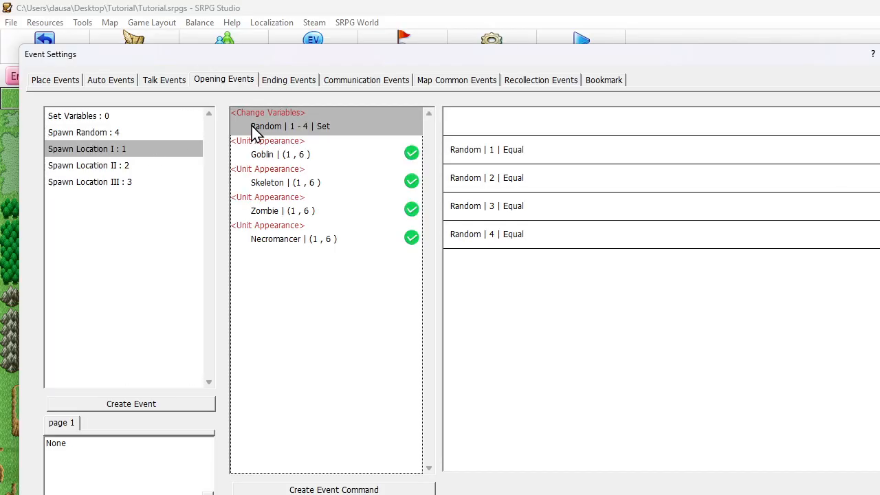
key("Delete")
left_click(124, 166)
left_click(264, 126)
key("Delete")
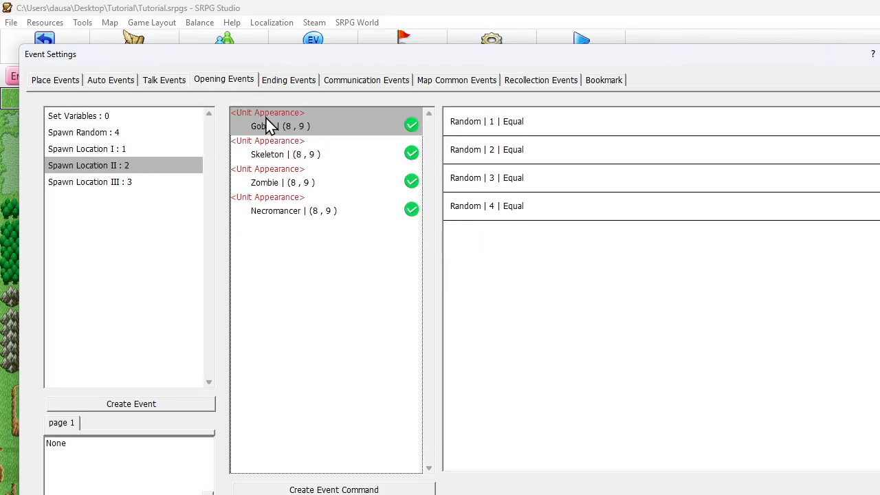
left_click(168, 182)
left_click(282, 129)
key("Delete")
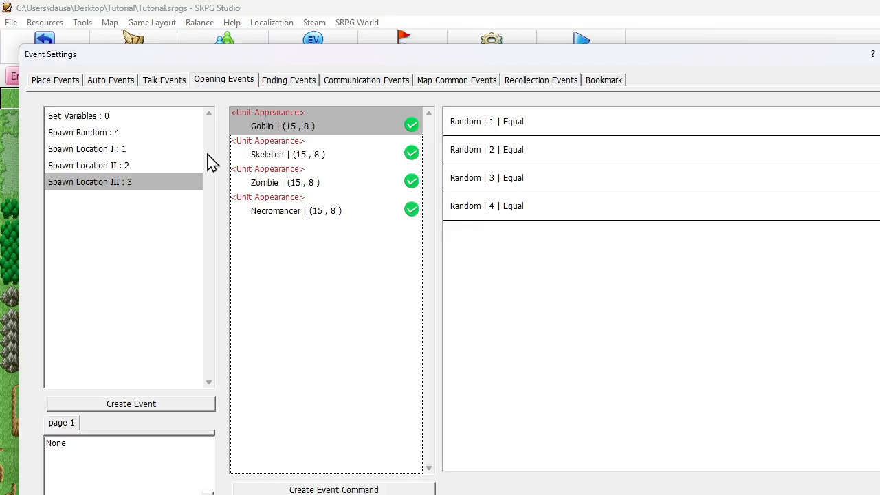
- Review the commands of the Spawn Random event and the three Spawn Location events
left_click(116, 138)
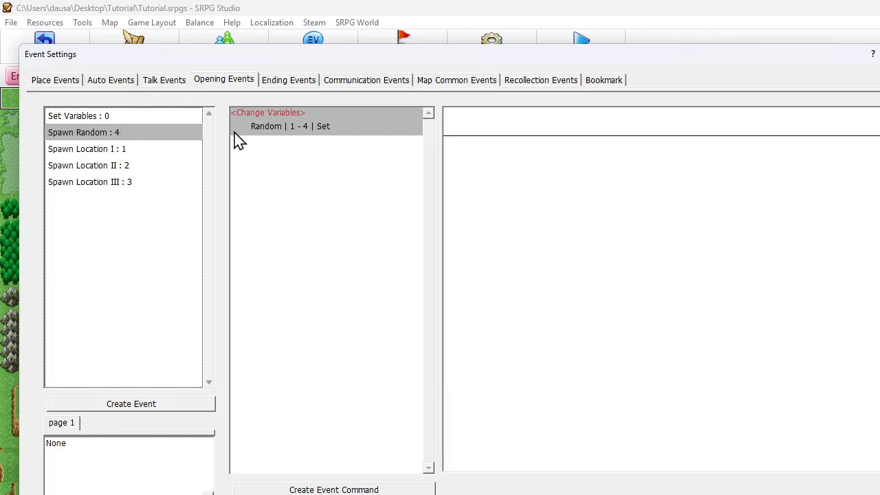
left_click(319, 128)
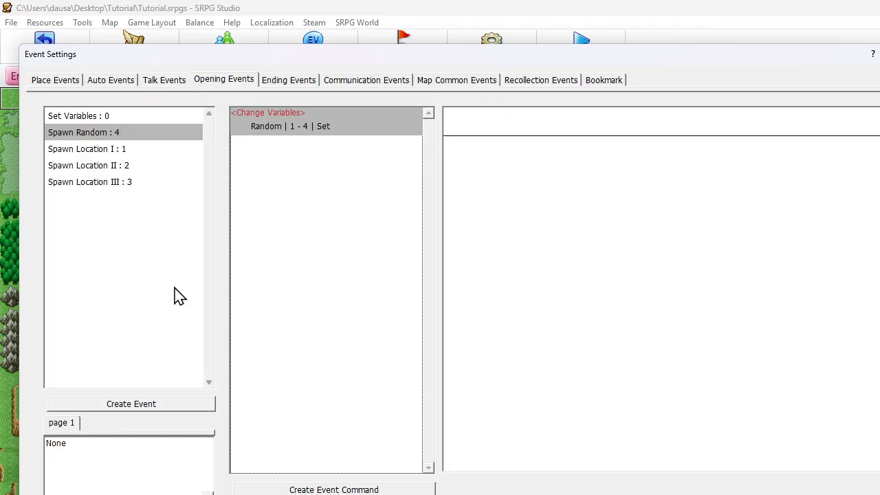
left_click(114, 165)
left_click(121, 133)
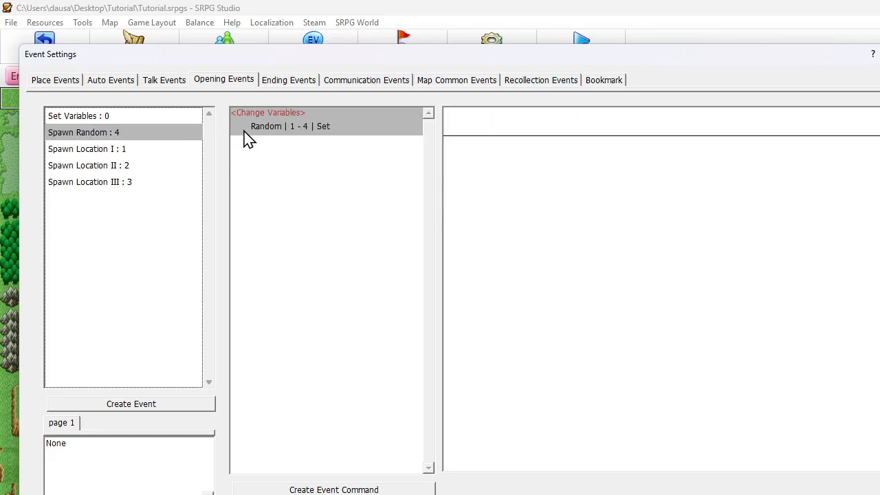
left_click(282, 132)
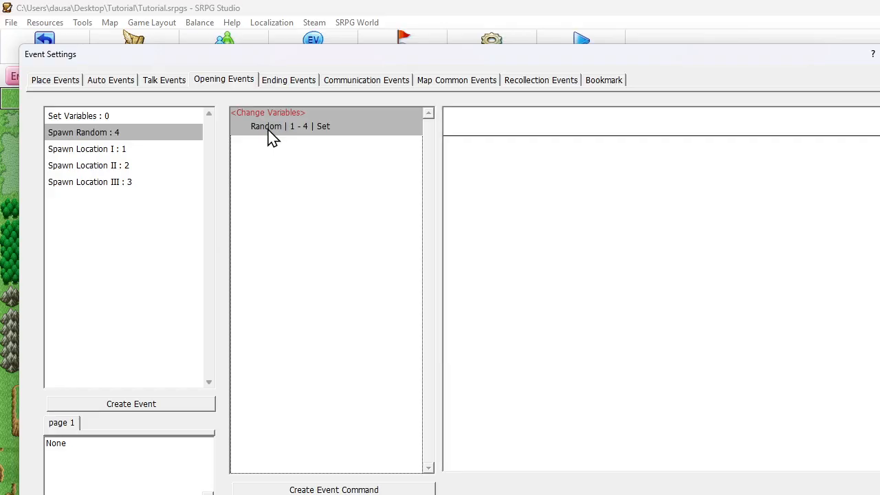
left_click(156, 149)
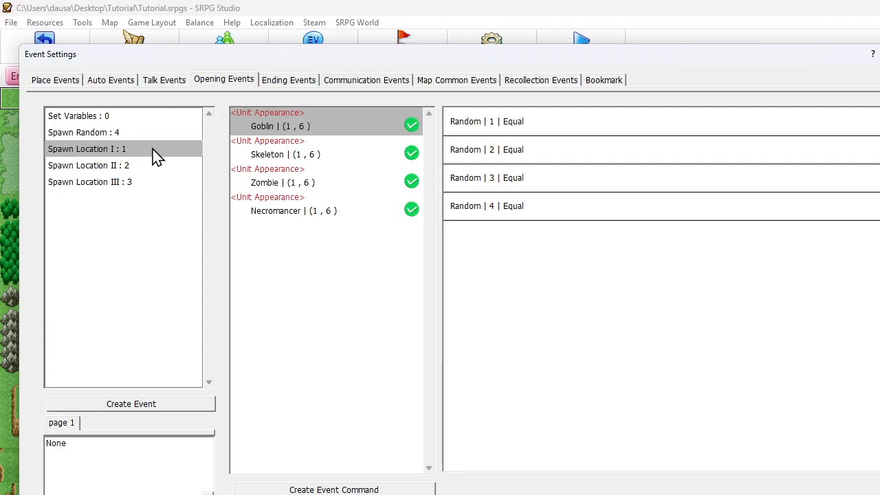
left_click(157, 165)
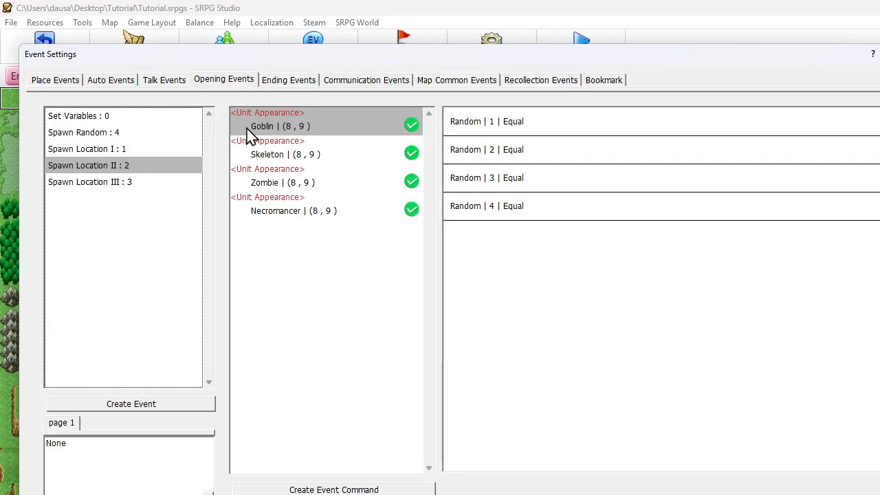
left_click(145, 183)
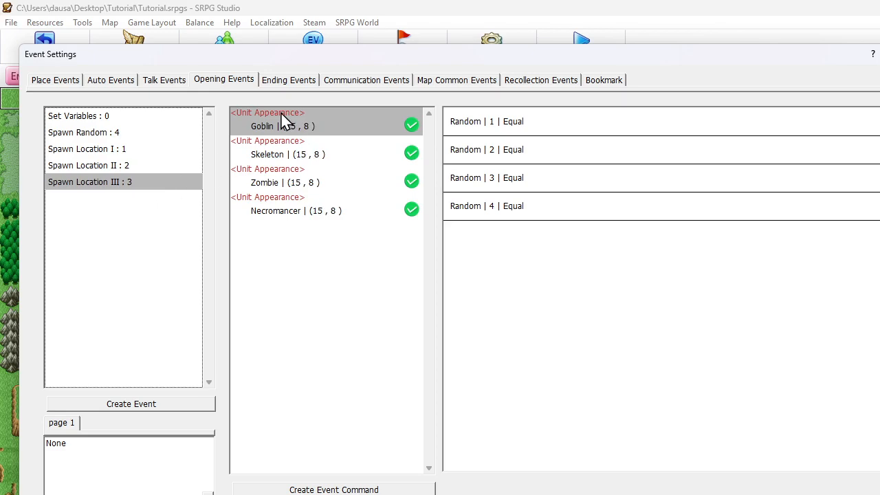
left_click(146, 150)
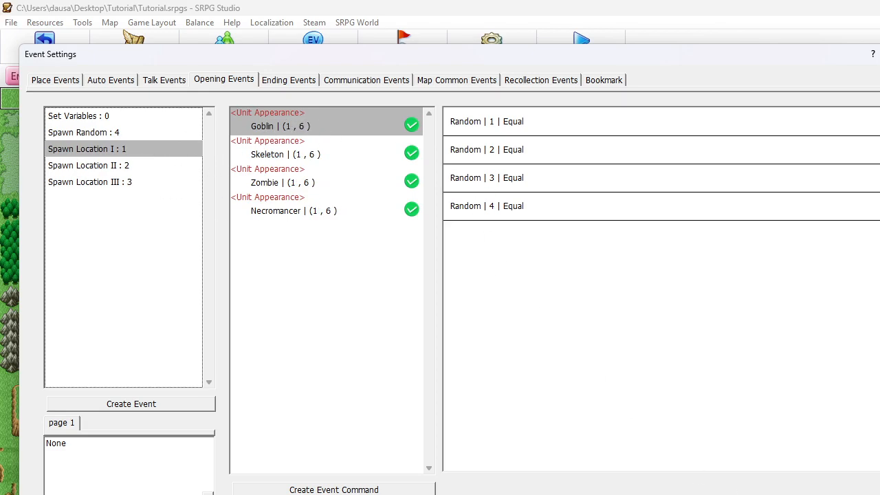
- Confirm the event settings and run a map test of the enemy spawns, quitting the game after checking
left_click(729, 494)
left_click(576, 48)
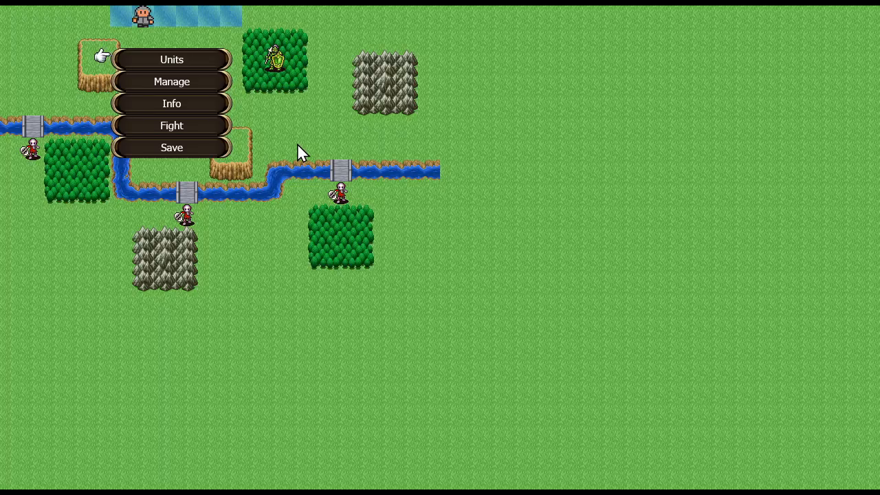
key("Escape")
key("Left")
key("Return")
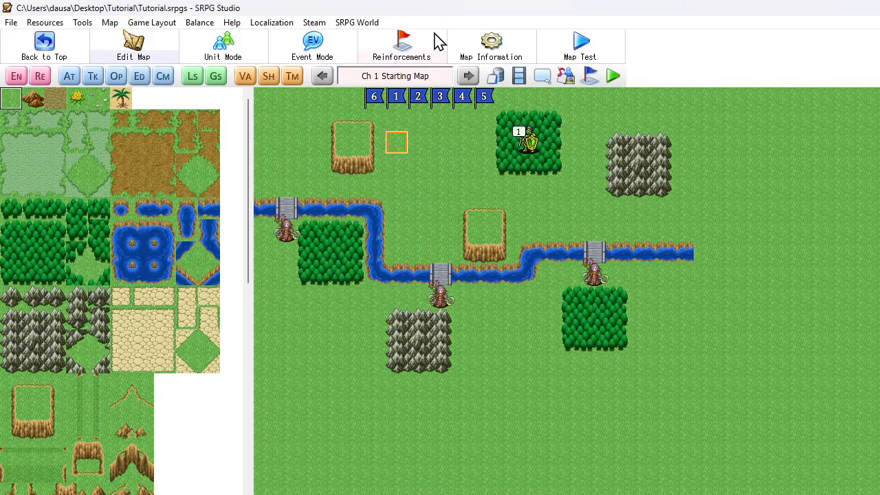
- Repeat the map test three more times to check which enemy type spawns at the three bridges, quitting each time
left_click(583, 48)
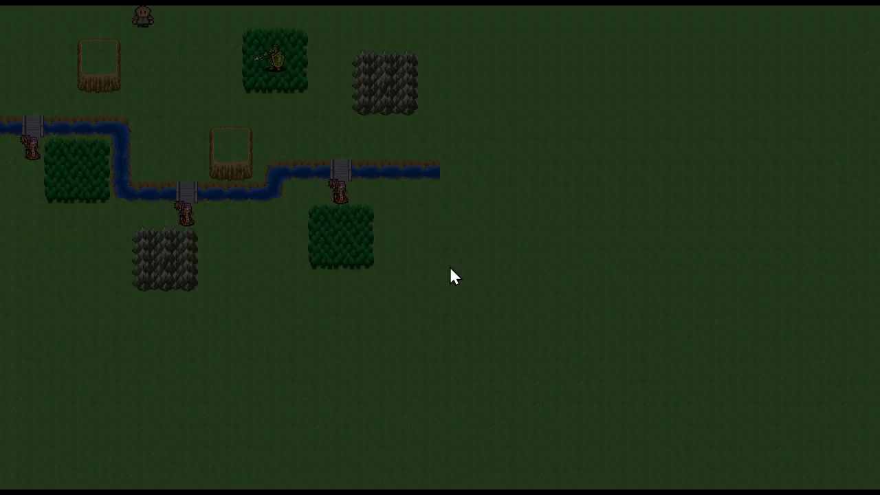
key("Escape")
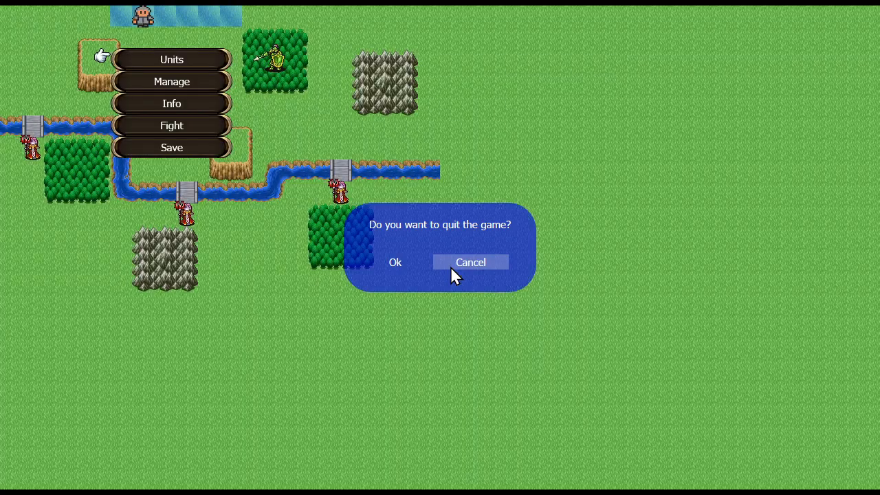
key("Left")
key("Return")
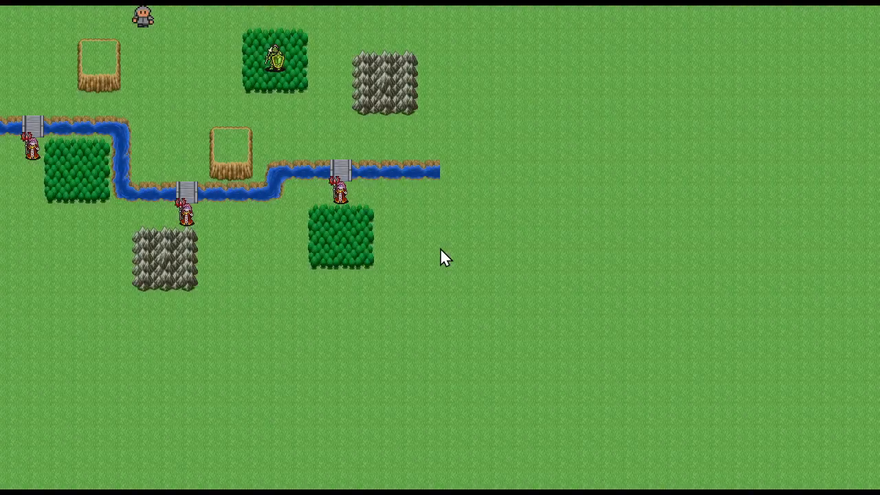
key("Escape")
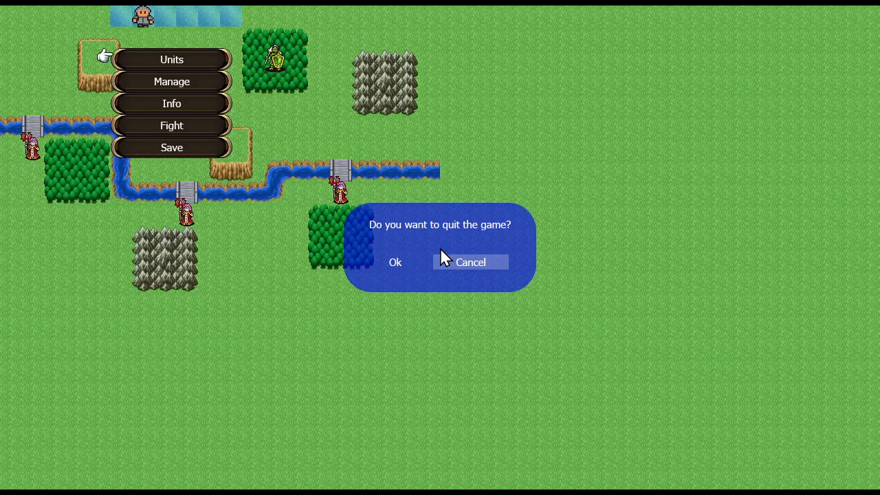
key("Left")
key("Return")
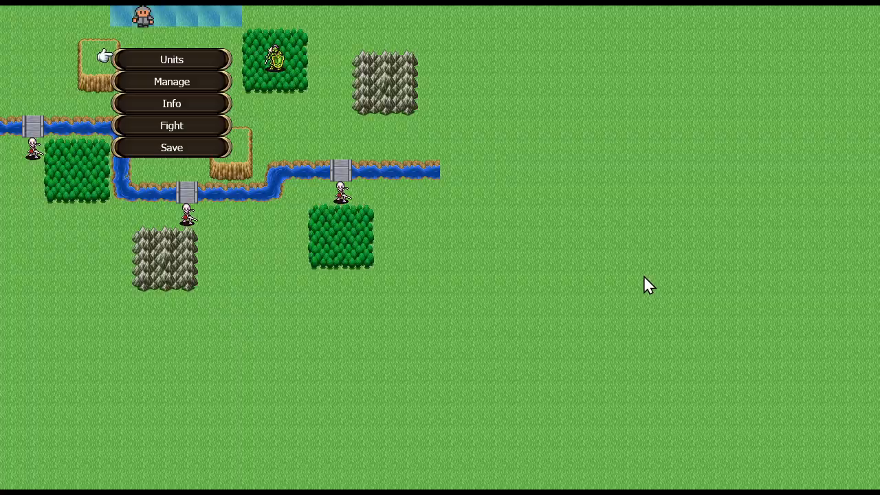
key("Escape")
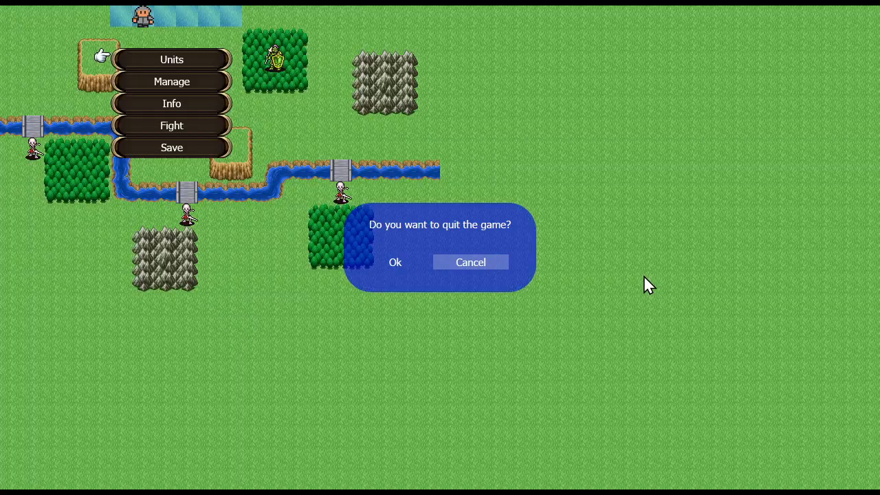
key("Left")
key("Return")
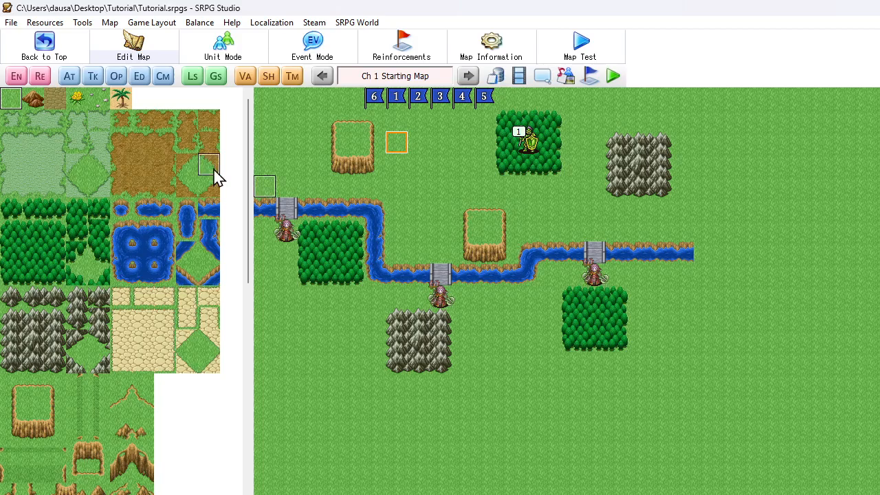
- Return to the map list and add a duplicate of Starting Map after Second Map
left_click(35, 43)
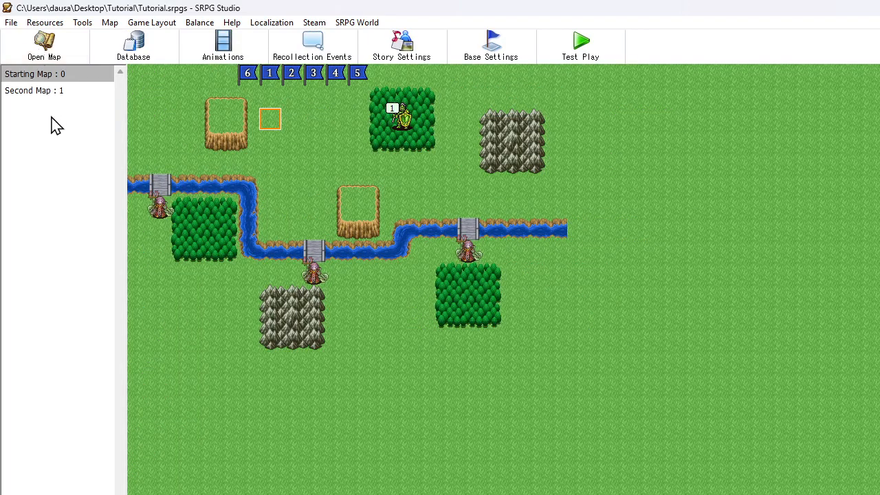
left_click(38, 91)
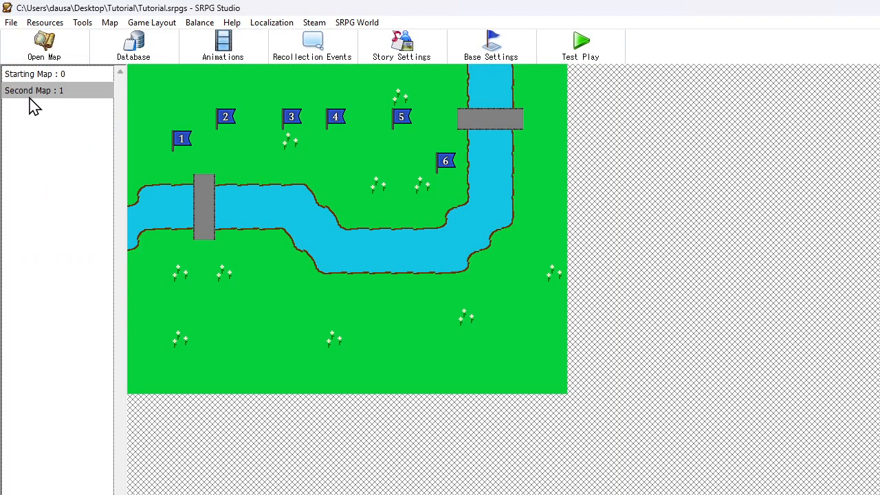
left_click(37, 76)
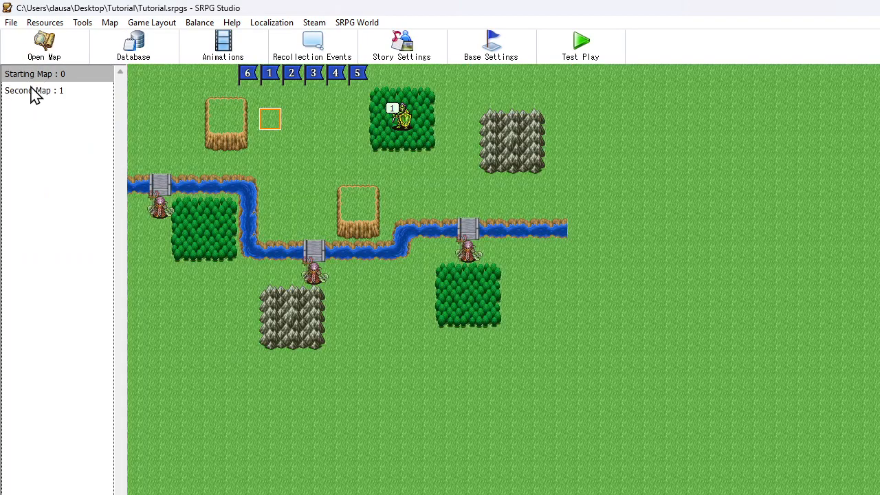
left_click(33, 91)
key("ctrl+v")
- Rename the duplicated Starting Map as Random I
right_click(35, 111)
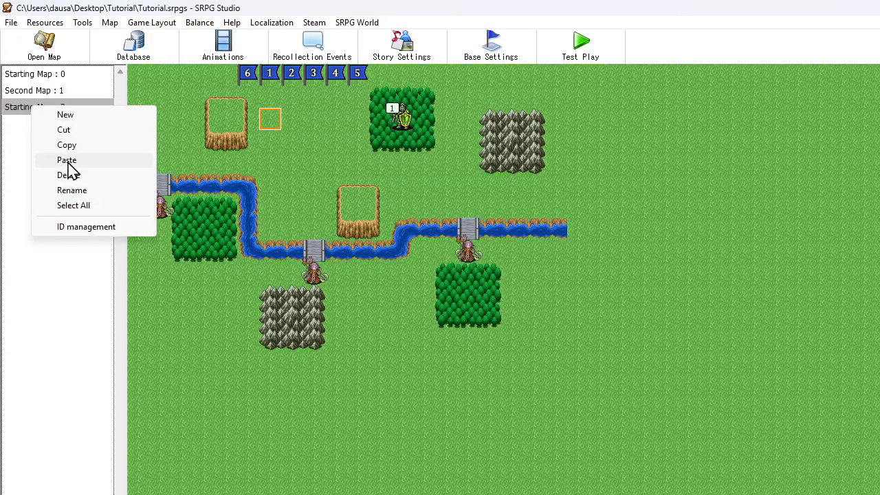
left_click(77, 190)
left_click_drag(89, 99, 4, 99)
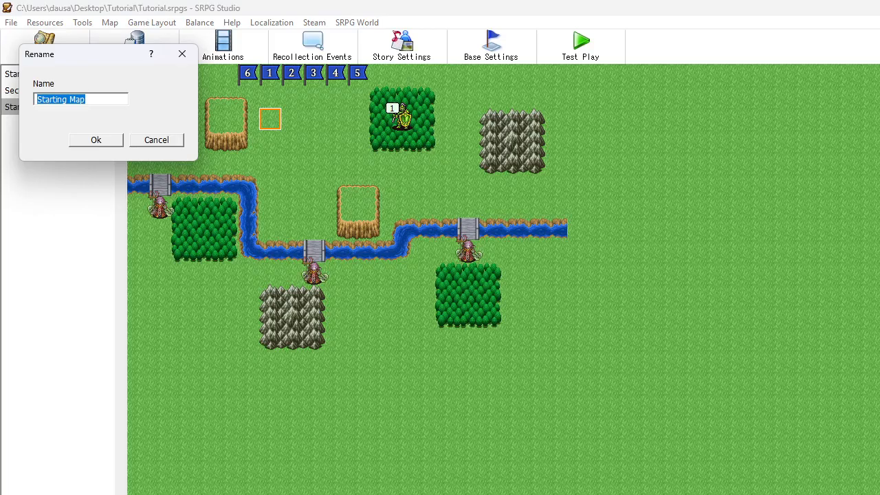
type("Random I")
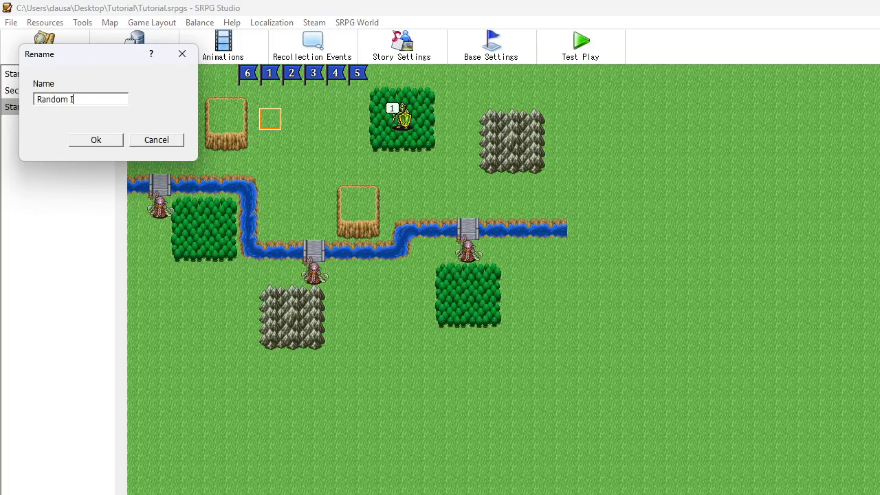
left_click(96, 140)
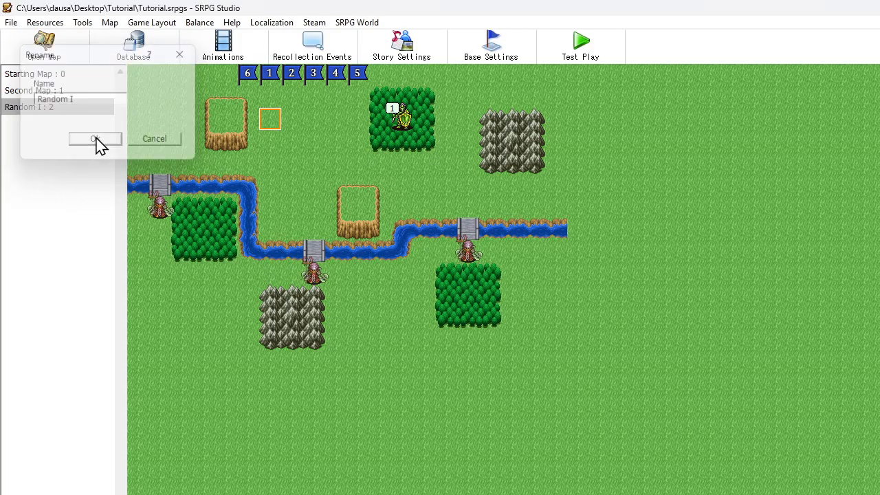
- Add two more copies of the map to the list and rename the first of them Random II
key("ctrl+v")
key("ctrl+v")
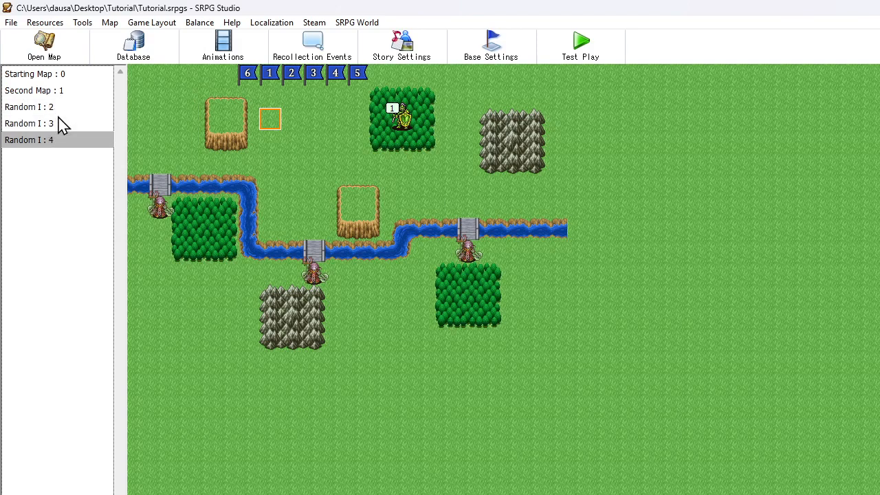
left_click(55, 125)
right_click(54, 126)
left_click(92, 209)
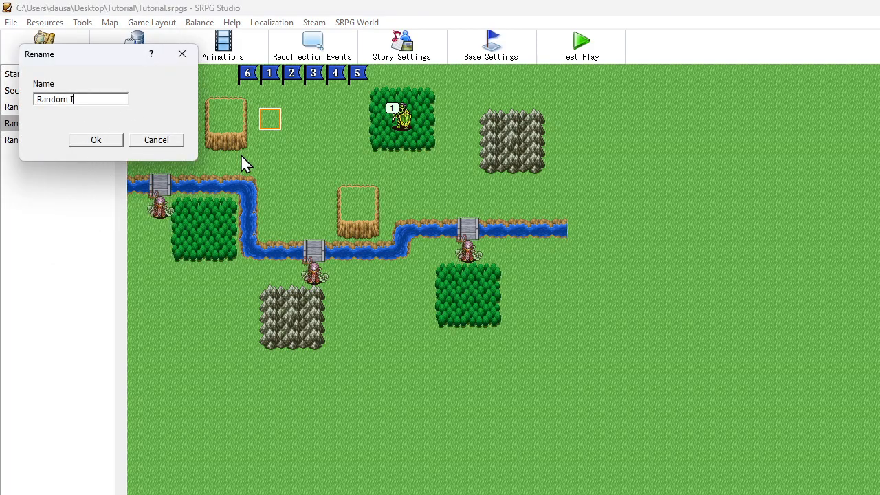
left_click(82, 142)
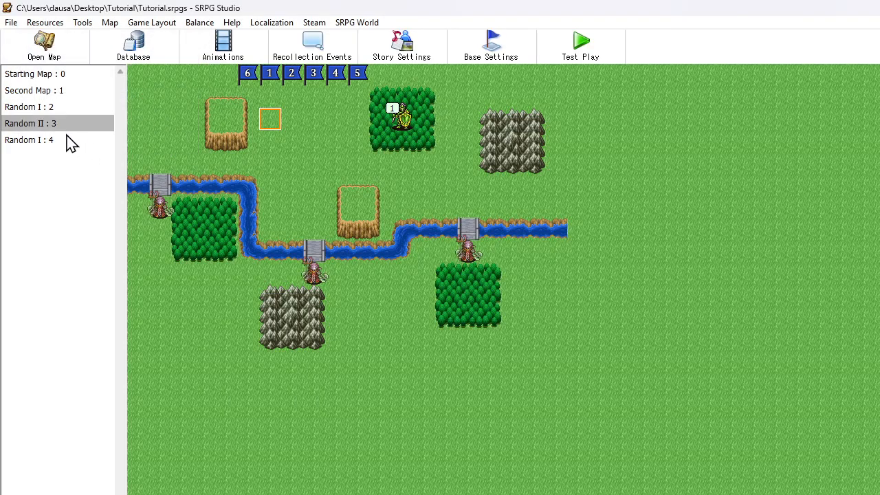
- Rename the last map copy in the list as Random III
left_click(59, 141)
right_click(57, 141)
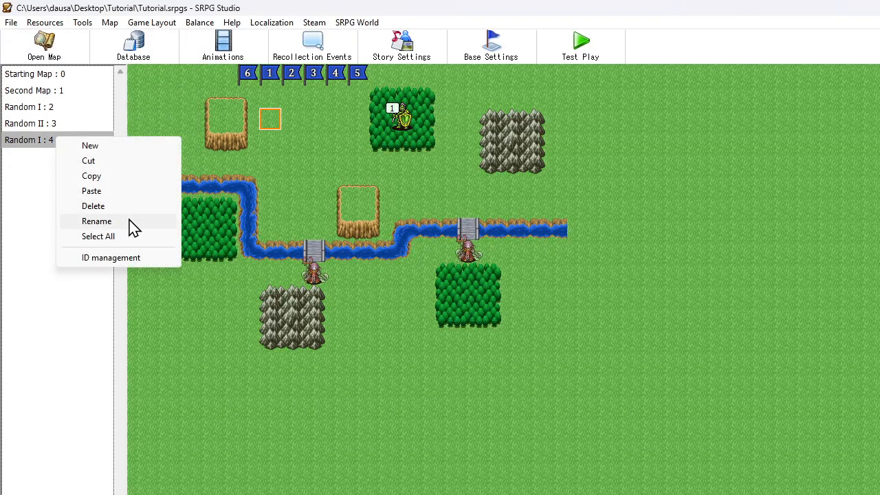
left_click(96, 221)
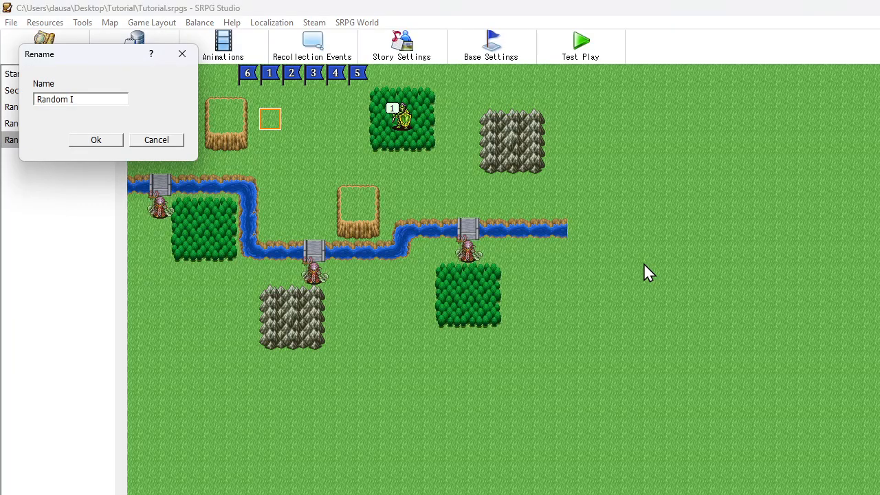
type("II")
key("Return")
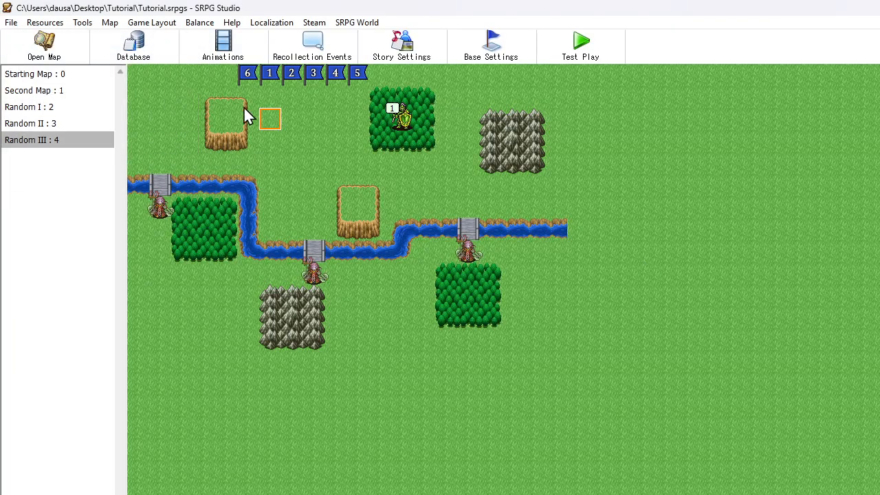
- Open the Random II map for tile editing
left_click(43, 107)
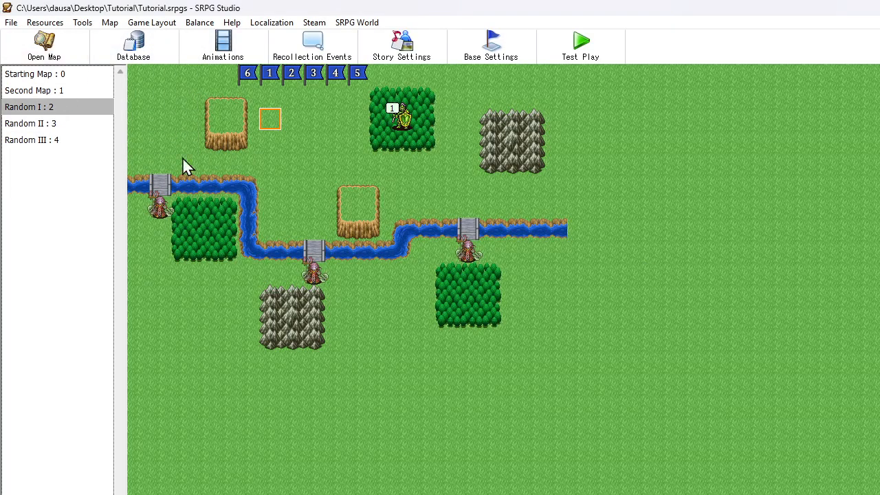
left_click(48, 123)
left_click(59, 54)
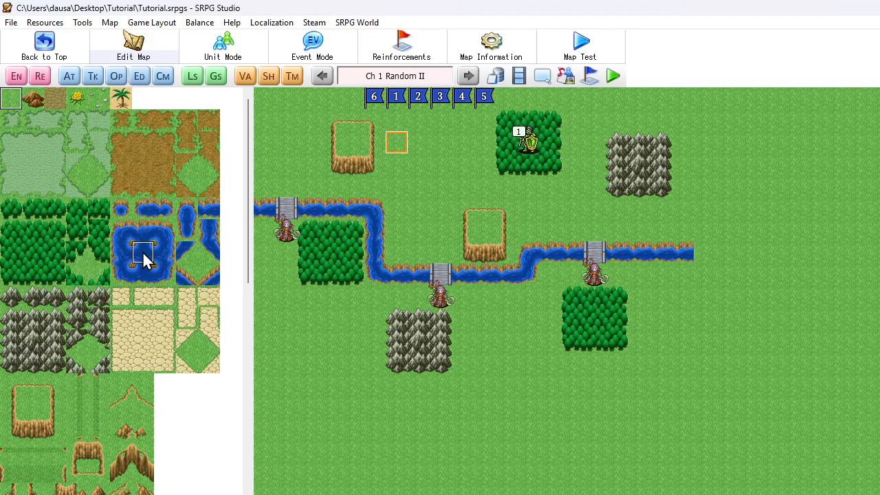
- Paint deep water three tiles high eastward across the old river, extend it south, and add a one-tile channel north at its eastern end
scroll(143, 251, "down", 10)
scroll(142, 251, "down", 2)
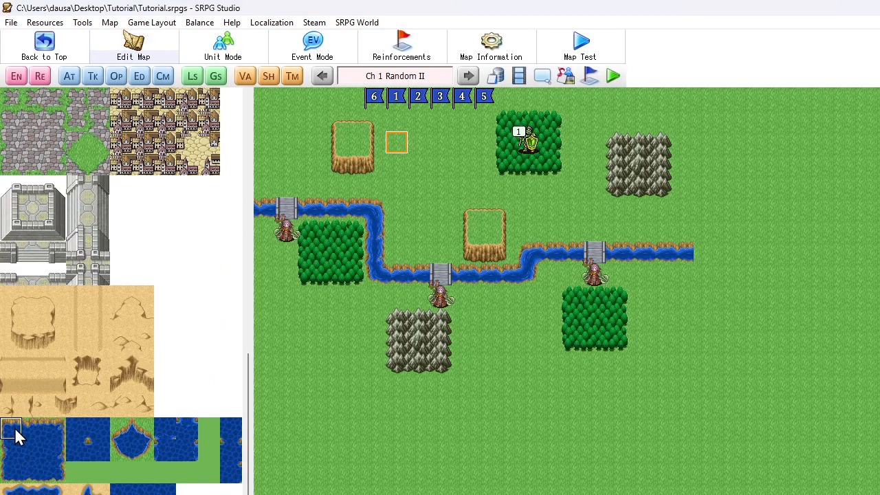
left_click(31, 448)
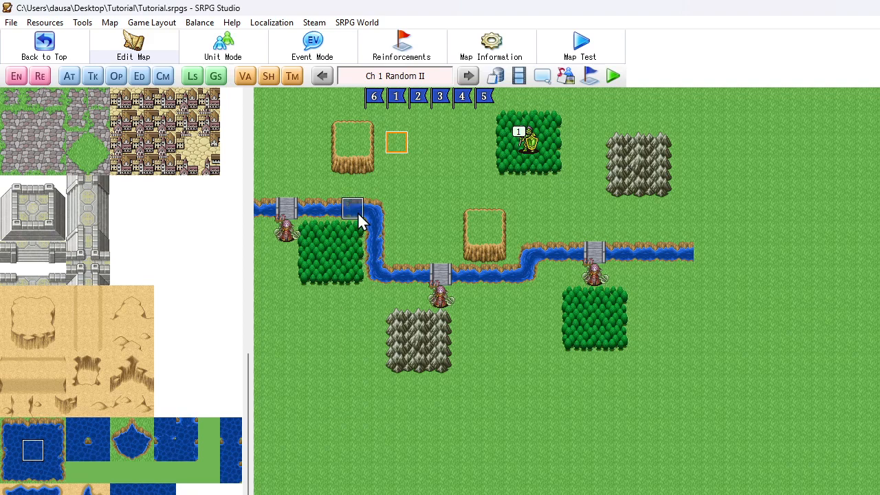
left_click_drag(354, 209, 806, 254)
left_click_drag(834, 206, 870, 491)
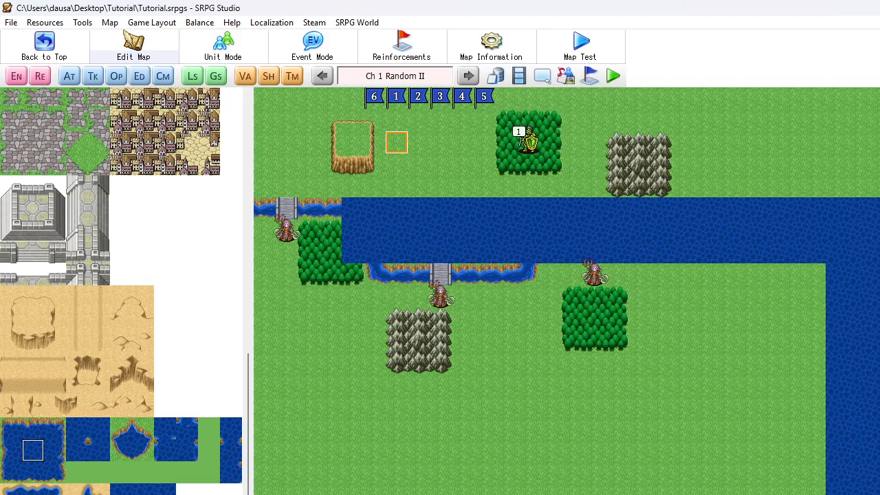
left_click_drag(864, 193, 855, 106)
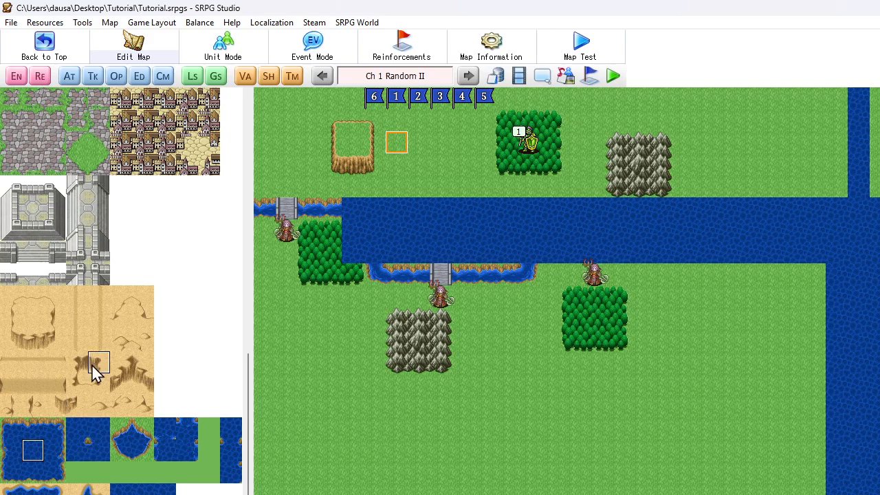
- Line the north and south banks of the horizontal water band with matching shore tiles
left_click(33, 428)
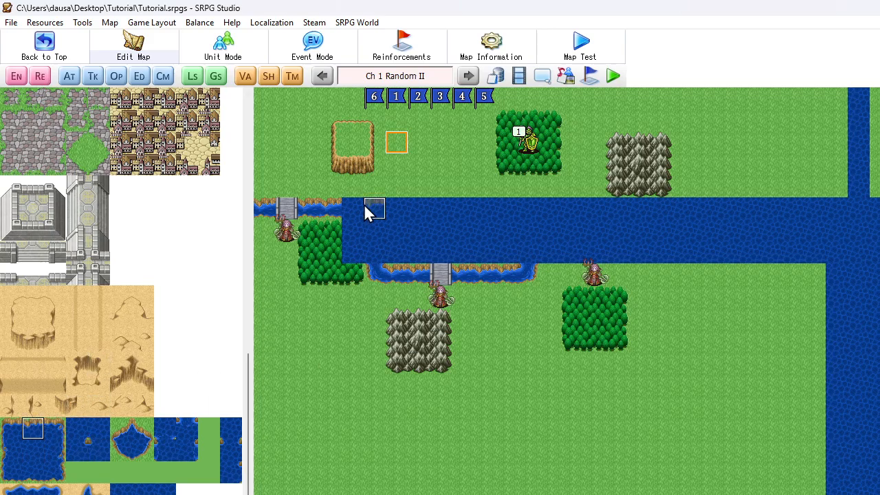
left_click_drag(366, 211, 832, 220)
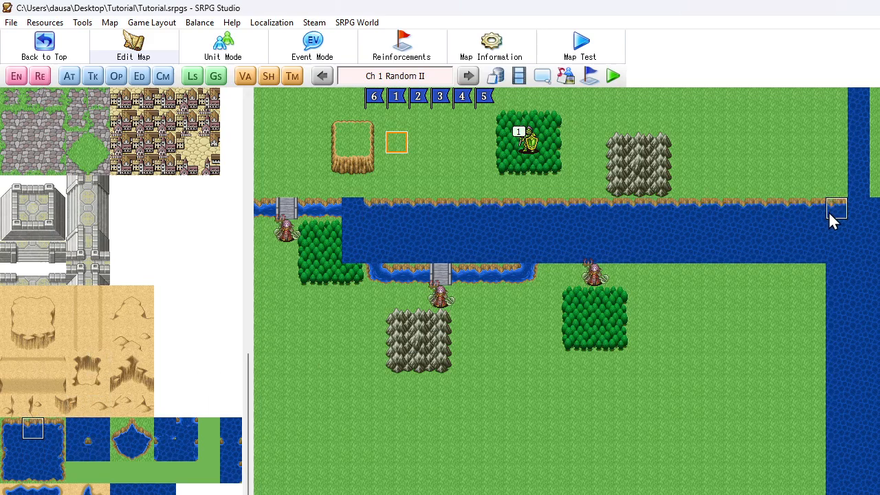
left_click(37, 470)
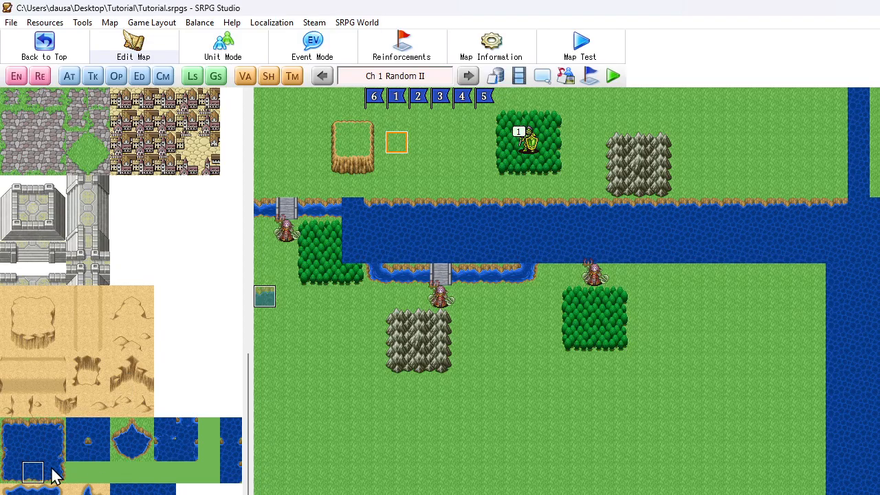
left_click_drag(403, 261, 818, 260)
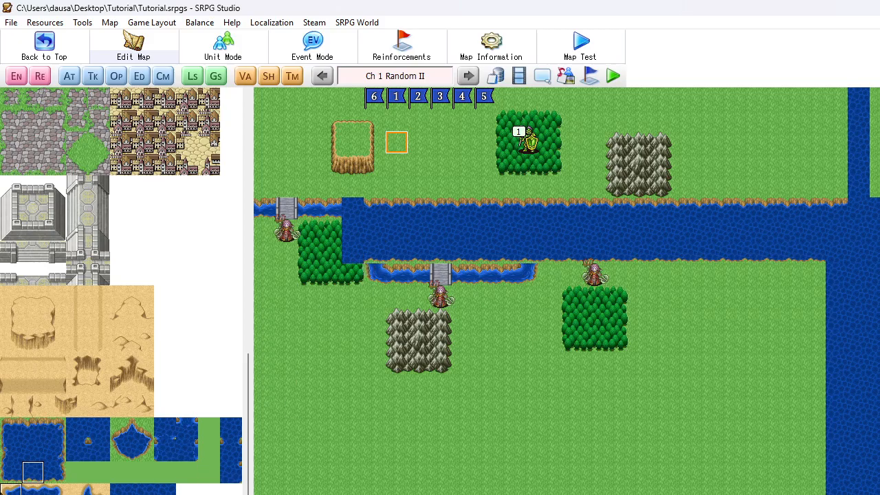
- Close the west end of the water band with lower corner, side and upper corner shore tiles
left_click(14, 472)
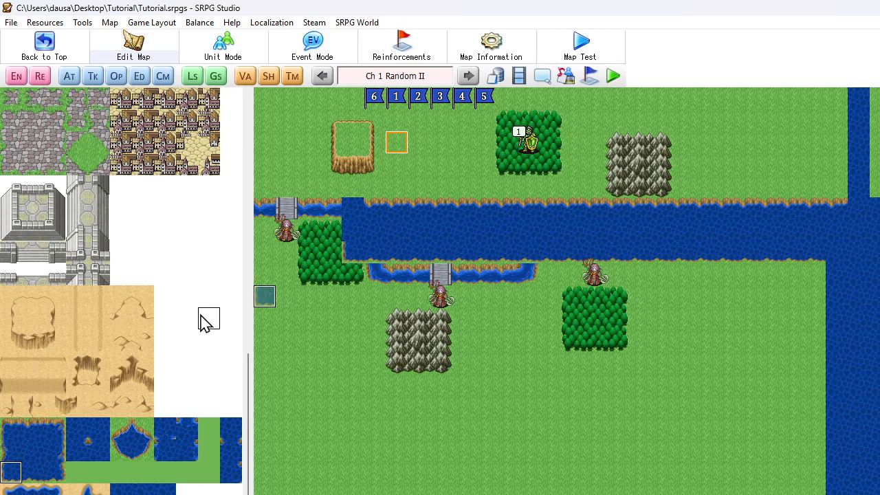
left_click(11, 449)
left_click(354, 232)
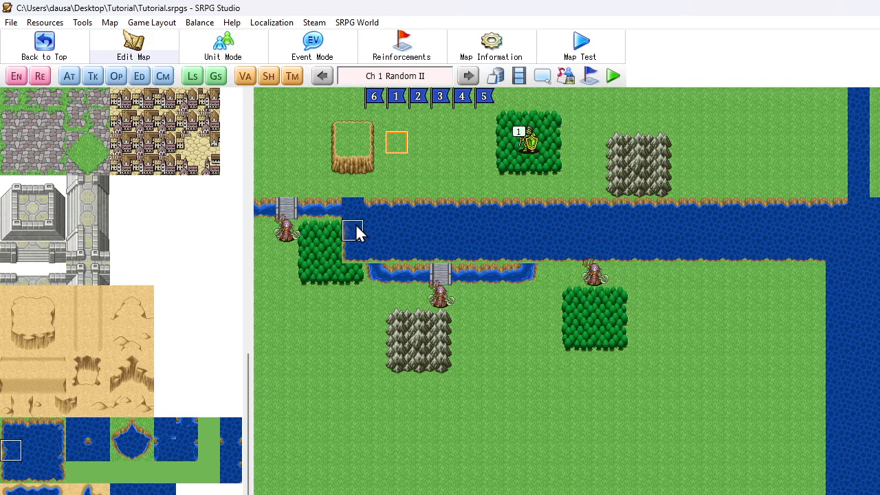
left_click(11, 429)
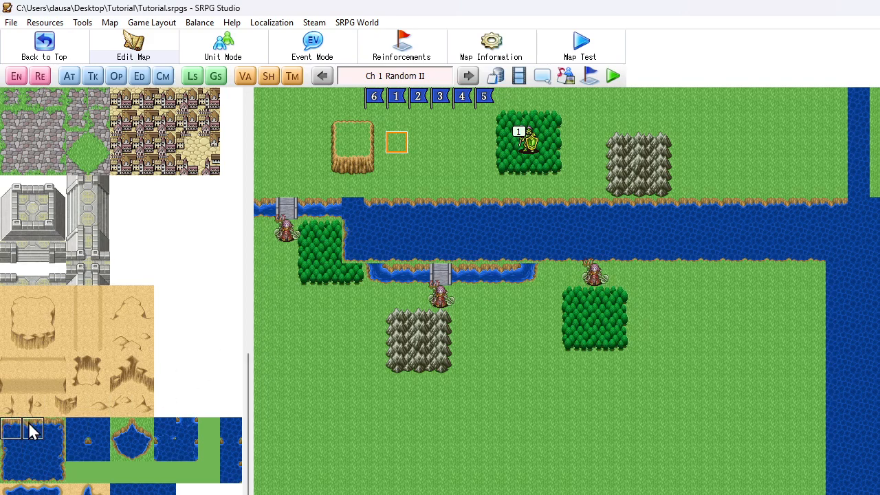
left_click(353, 210)
left_click(397, 165)
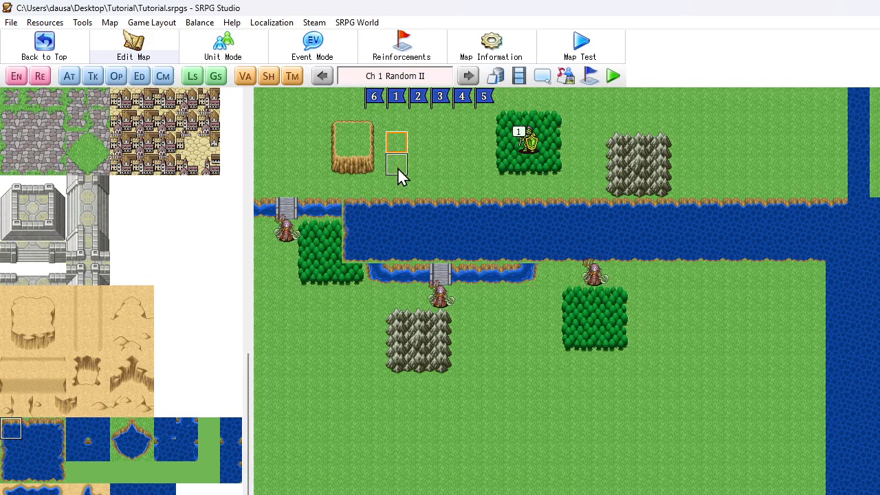
- Replace the leftover river pieces, bridges and forest west and south of the water band with grass
right_click_drag(339, 203, 234, 212)
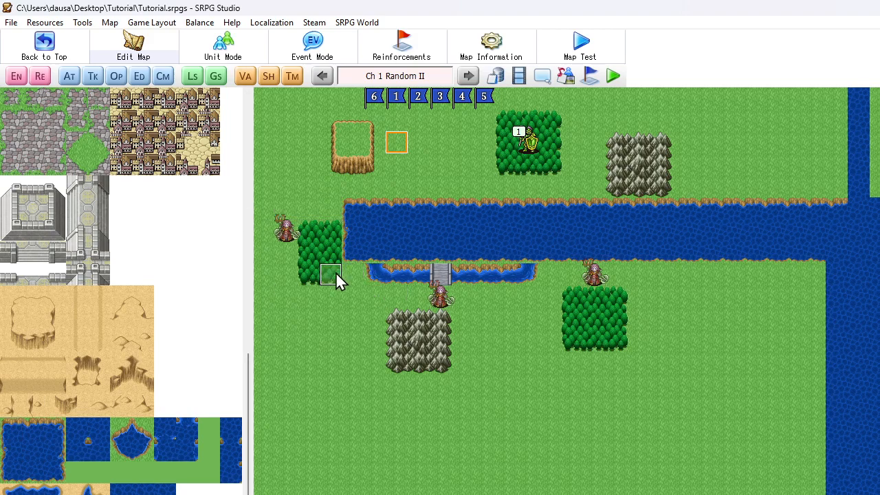
right_click_drag(324, 234, 334, 275)
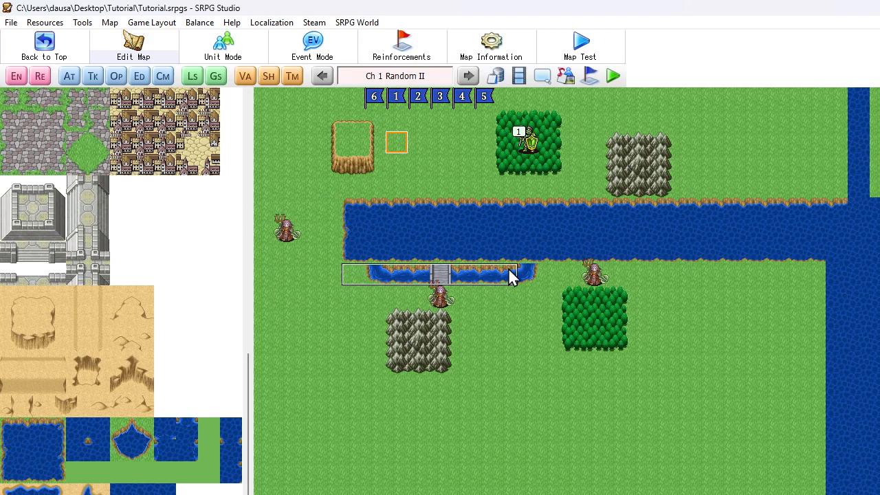
right_click_drag(509, 270, 510, 270)
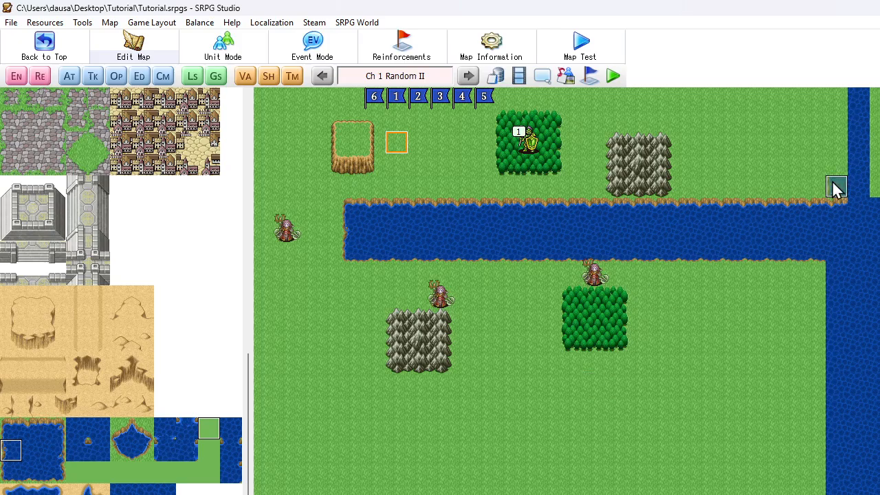
- Line the west and east banks of the northern channel and the southern water on Random II with matching side shore tiles
left_click_drag(857, 193, 857, 112)
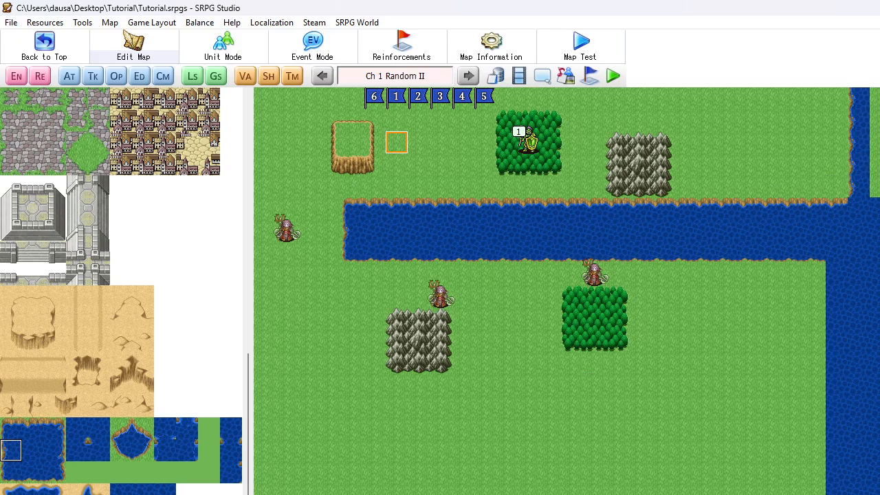
left_click_drag(875, 191, 875, 95)
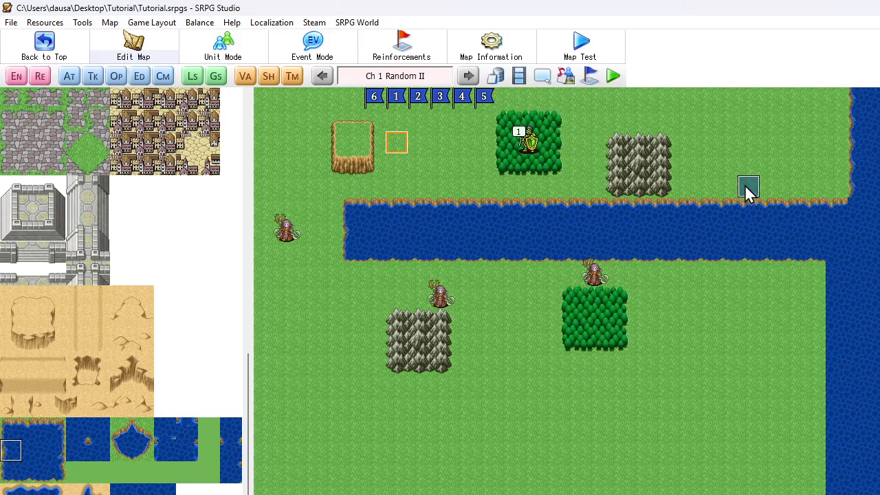
left_click(55, 450)
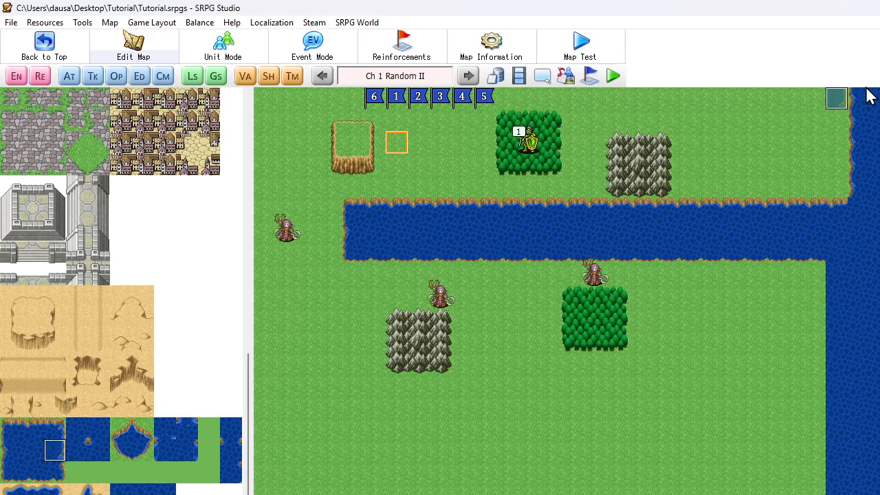
left_click_drag(876, 165, 875, 186)
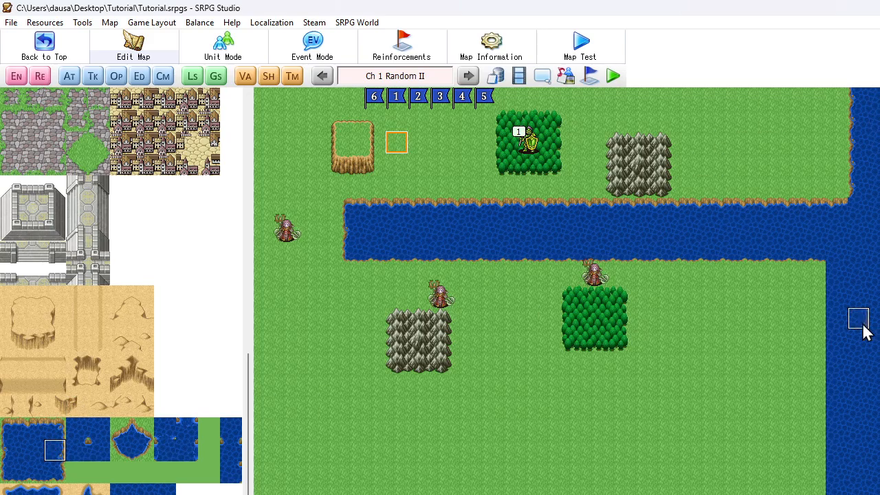
left_click(12, 451)
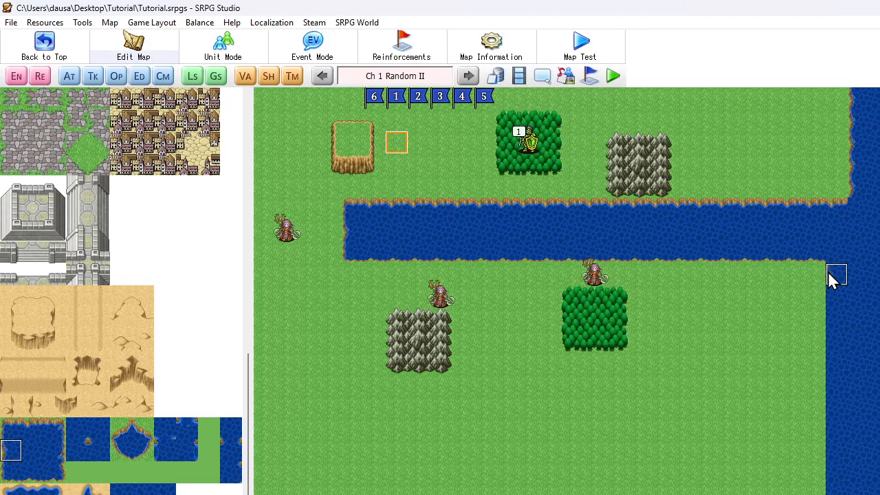
mouse_move(829, 273)
left_mouse_down()
mouse_move(858, 493)
mouse_move(837, 494)
left_mouse_up()
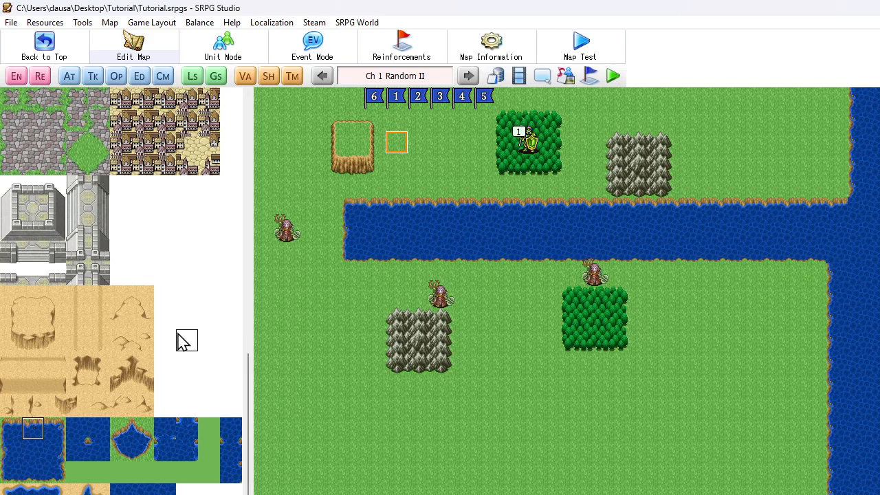
- Open the Random III map and fill the whole map with the plain beige stone paving tile
left_click(45, 43)
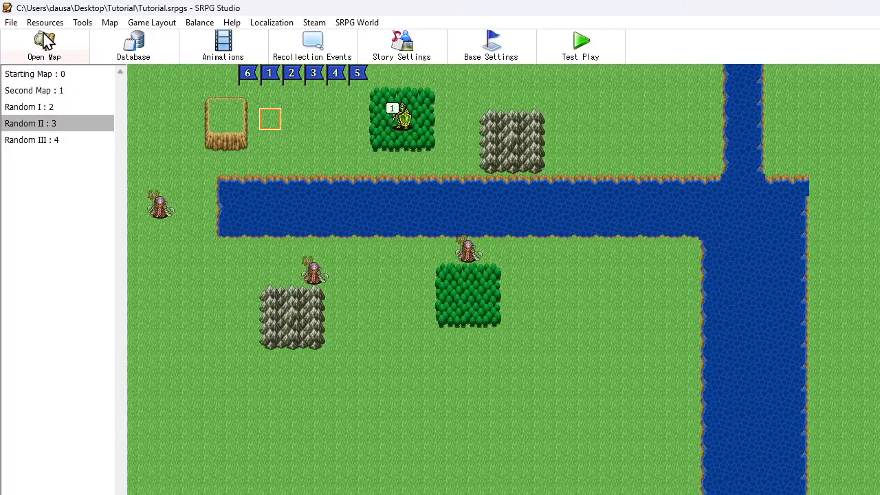
left_click(38, 140)
left_click(59, 52)
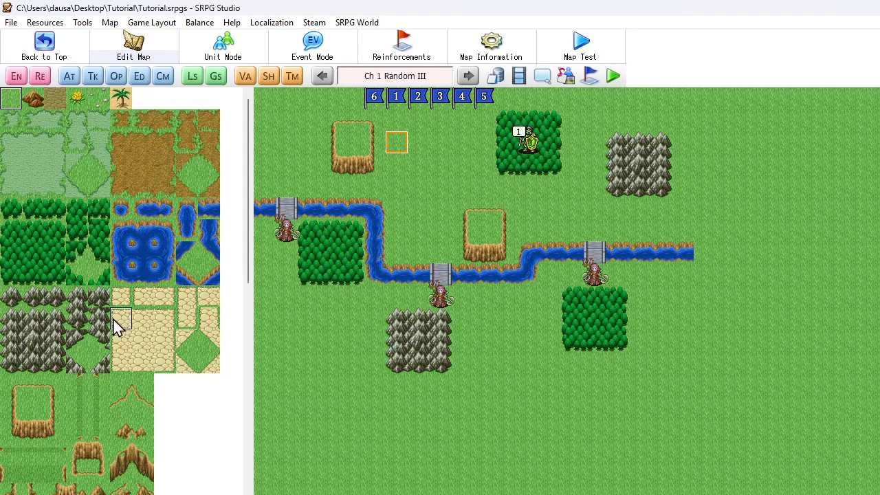
scroll(140, 340, "down", 4)
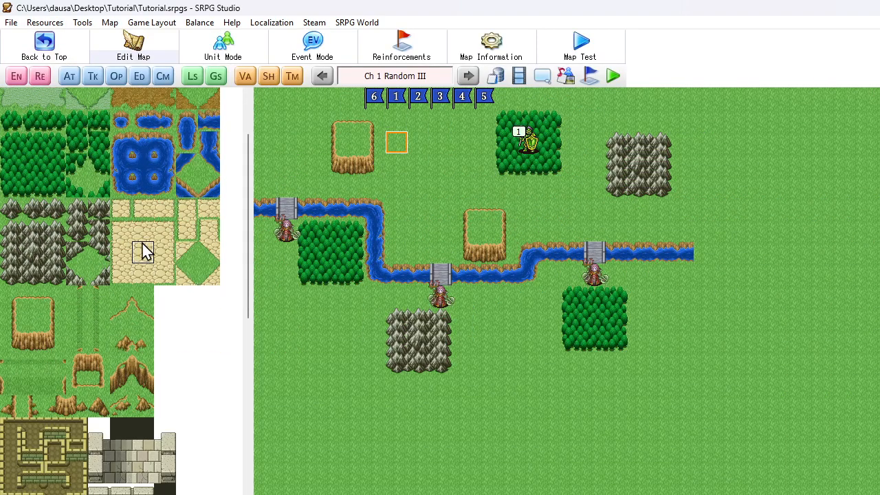
left_click_drag(268, 103, 873, 488)
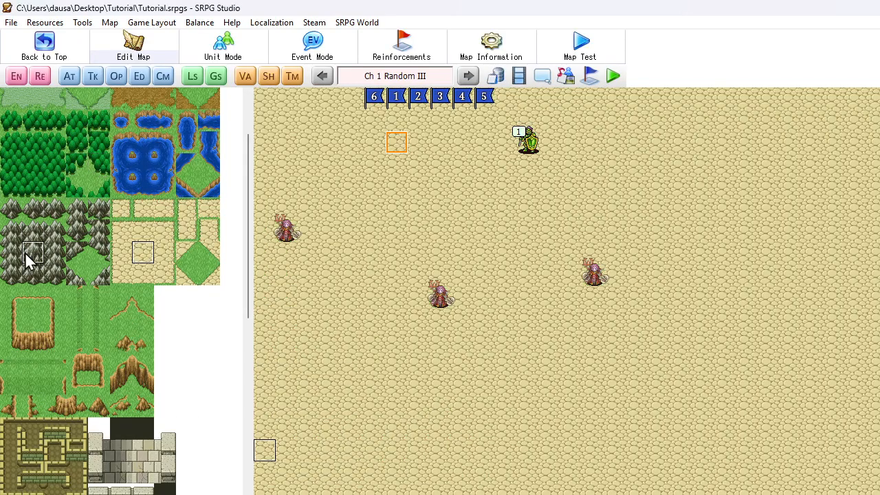
- Place copies of the 3×3 grey stone platform at scattered spots across Random III
scroll(106, 354, "down", 10)
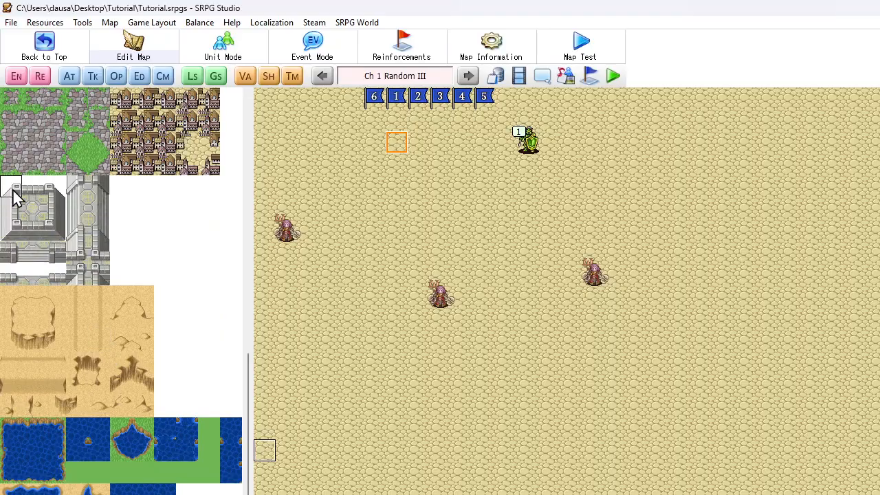
left_click_drag(11, 197, 62, 232)
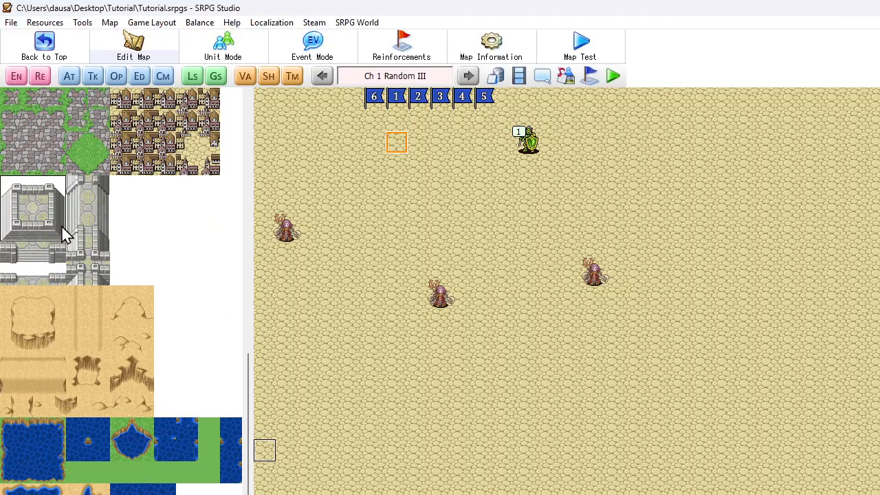
left_click(390, 187)
left_click(323, 385)
left_click(565, 407)
left_click(708, 148)
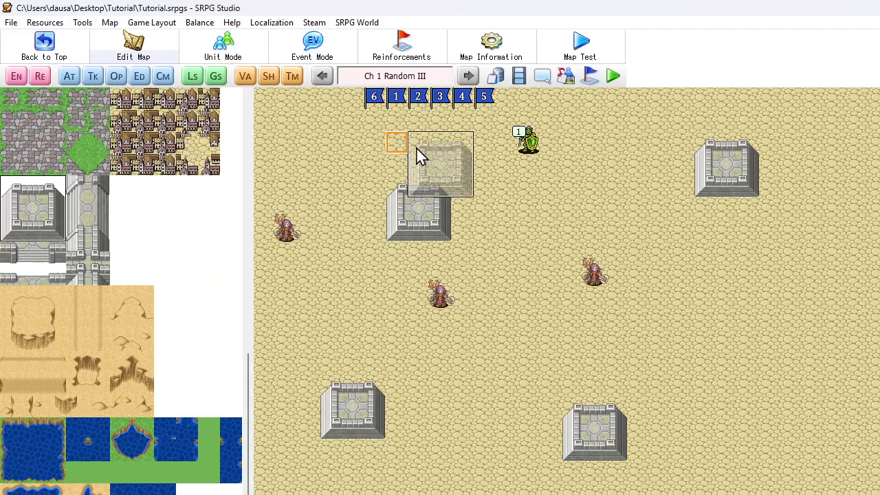
- Open the Random I map and cover the whole map with the dense forest tile
left_click(20, 41)
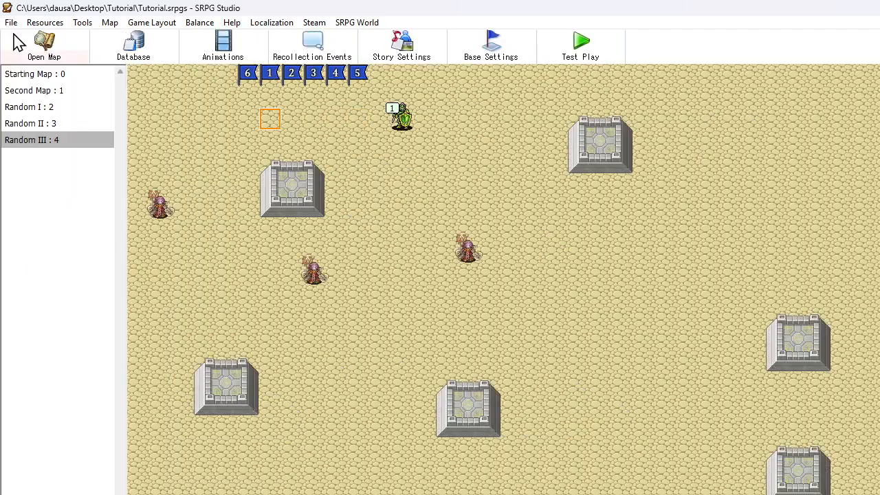
left_click(38, 123)
left_click(41, 108)
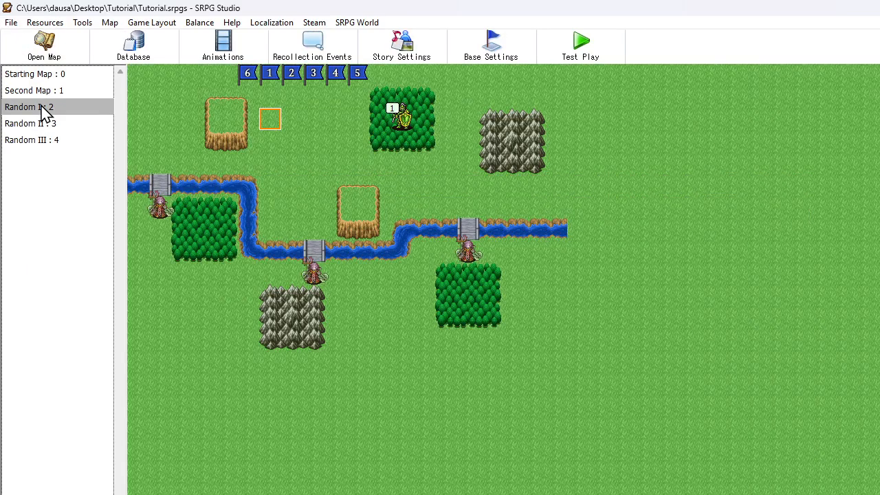
left_click(51, 47)
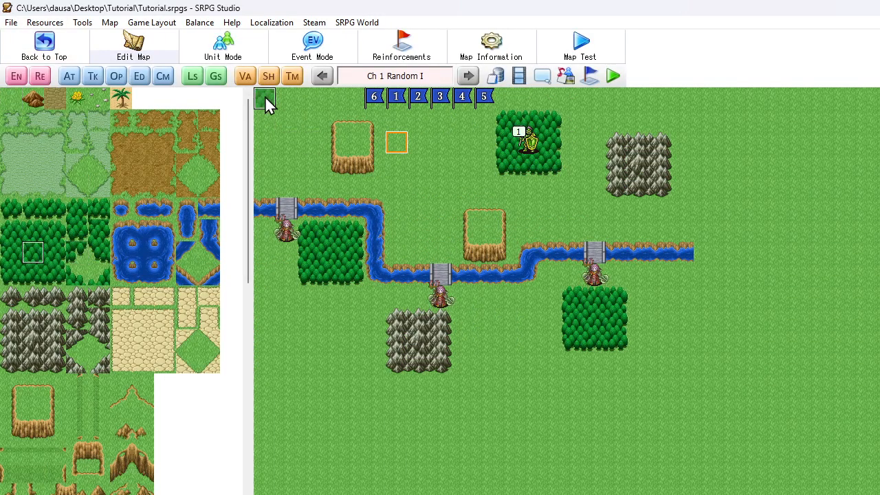
left_click_drag(265, 101, 879, 494)
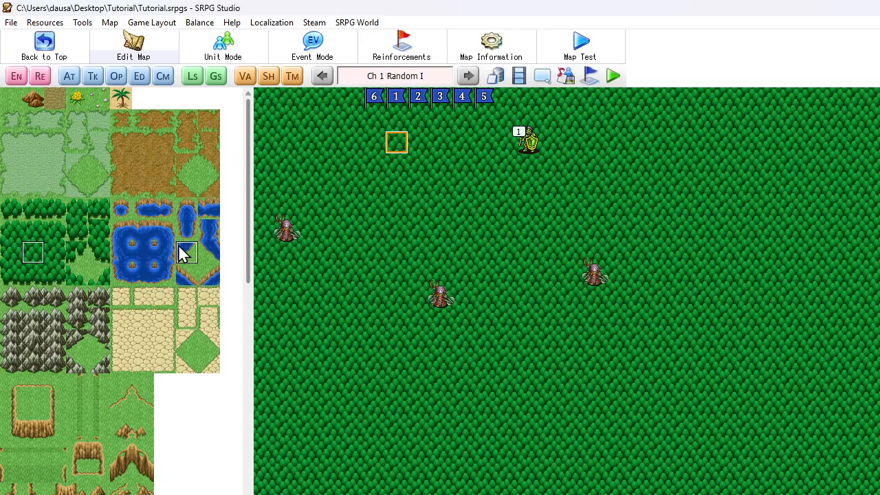
- Review the Random II, Random III, second and starting maps in the map list
left_click(42, 53)
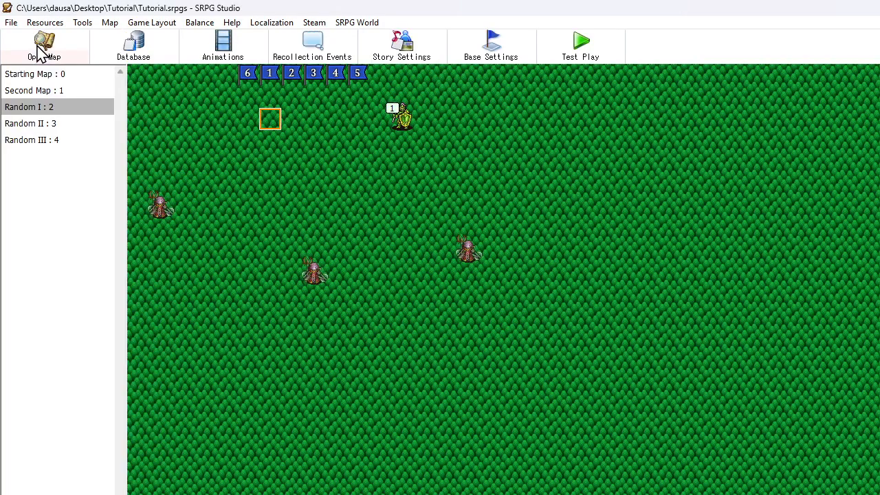
left_click(40, 125)
left_click(41, 141)
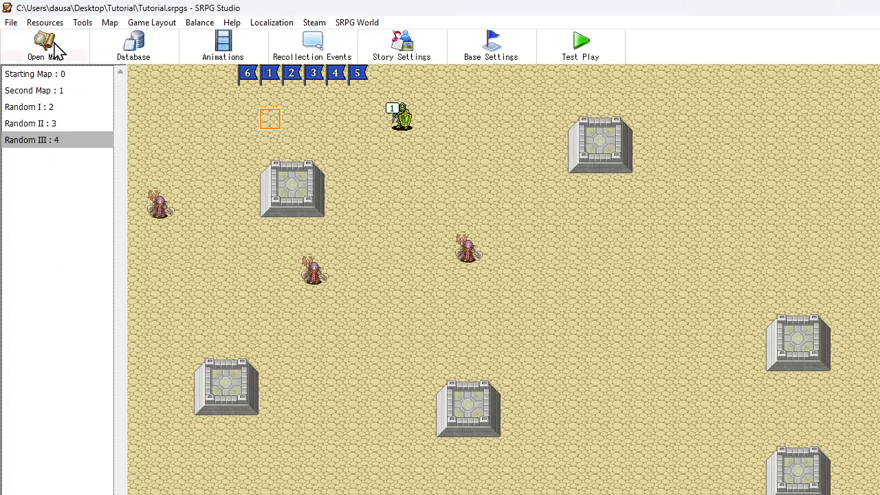
left_click(37, 90)
left_click(39, 79)
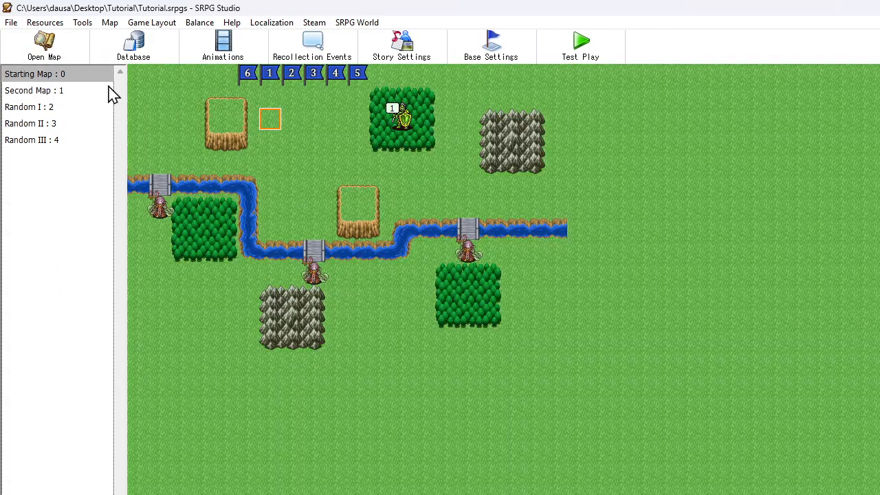
- Open the starting map's auto events and select the Chapter Complete command of the Victory event
left_click(60, 48)
left_click(66, 74)
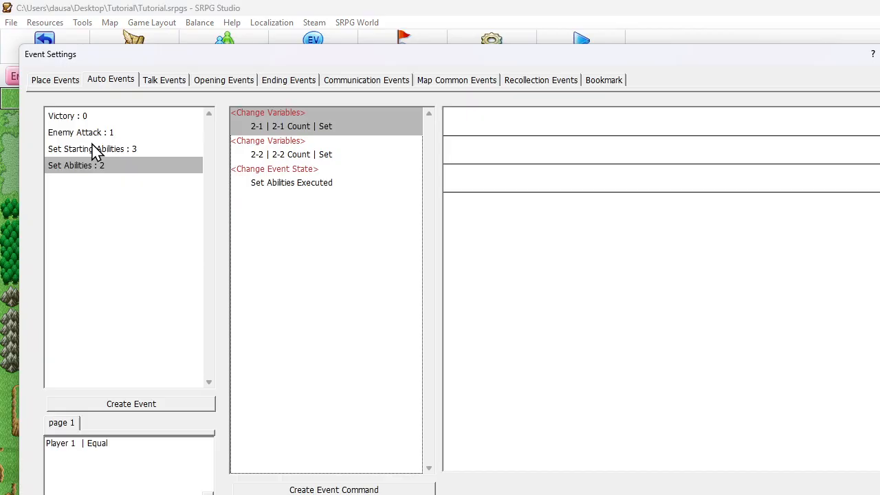
left_click(67, 116)
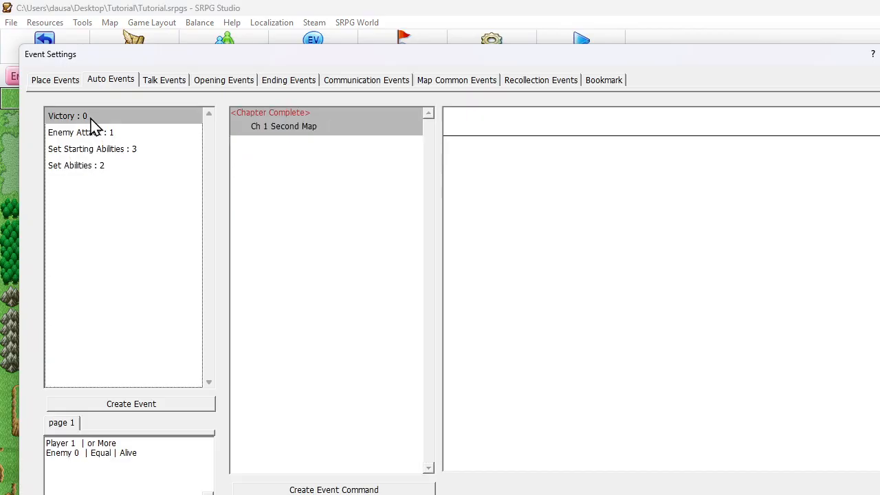
left_click(273, 119)
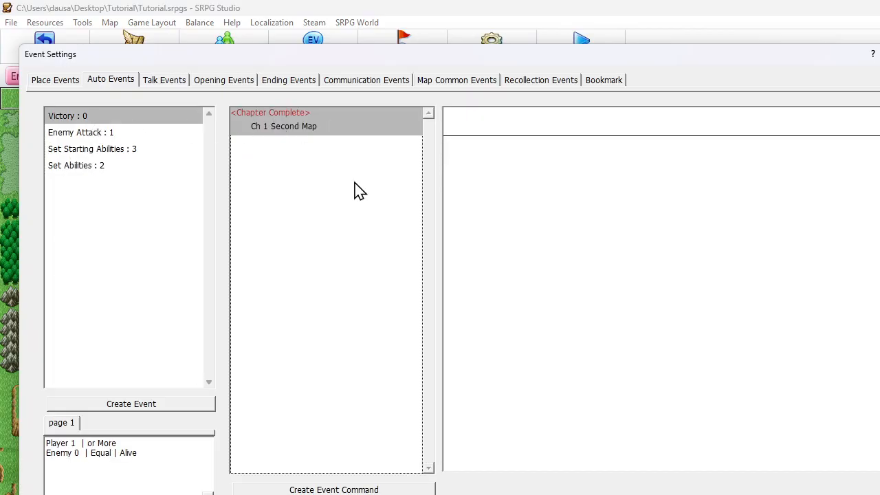
- Add a Change Variables command that sets X1 to 0 to the Victory event
right_click(284, 127)
left_click(308, 141)
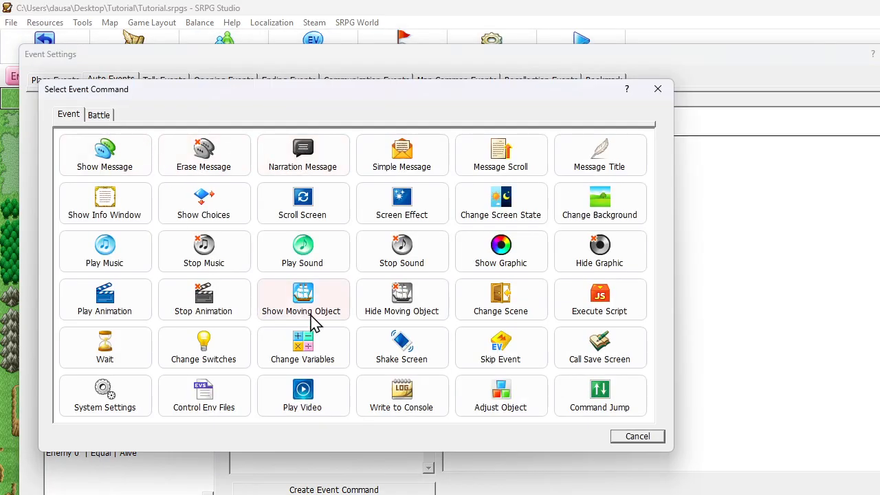
left_click(297, 344)
left_click(118, 175)
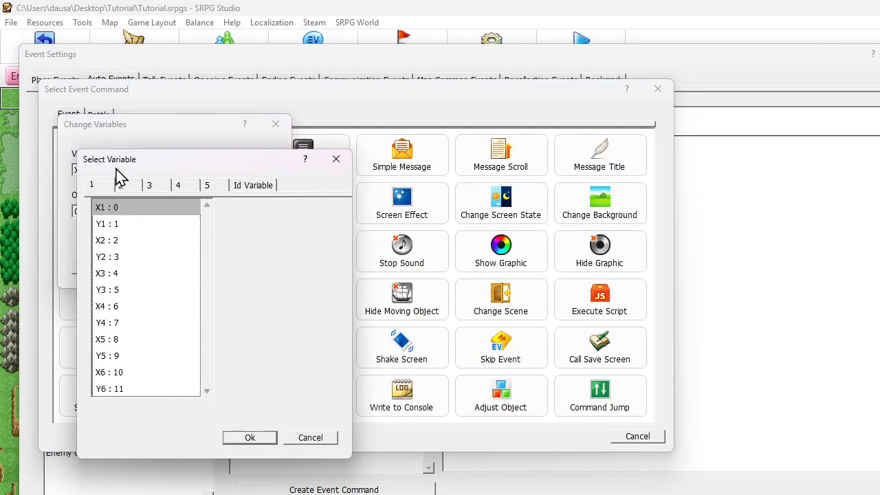
left_click(151, 187)
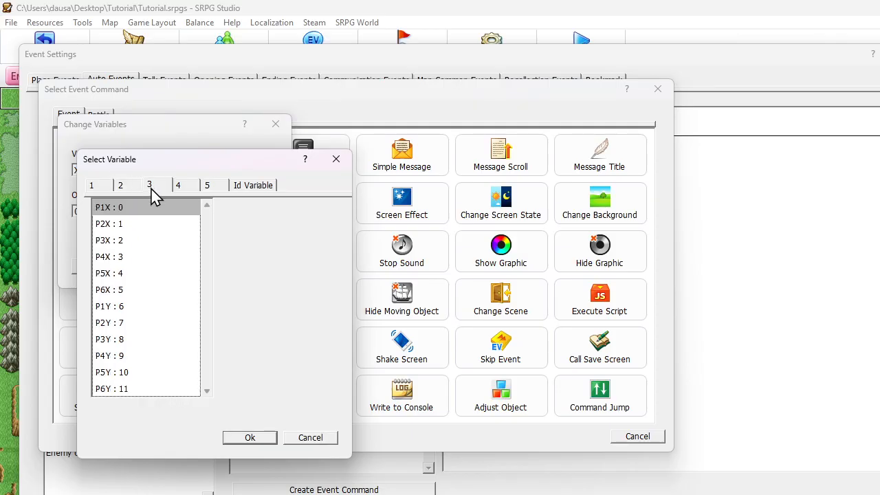
left_click(319, 439)
left_click(211, 271)
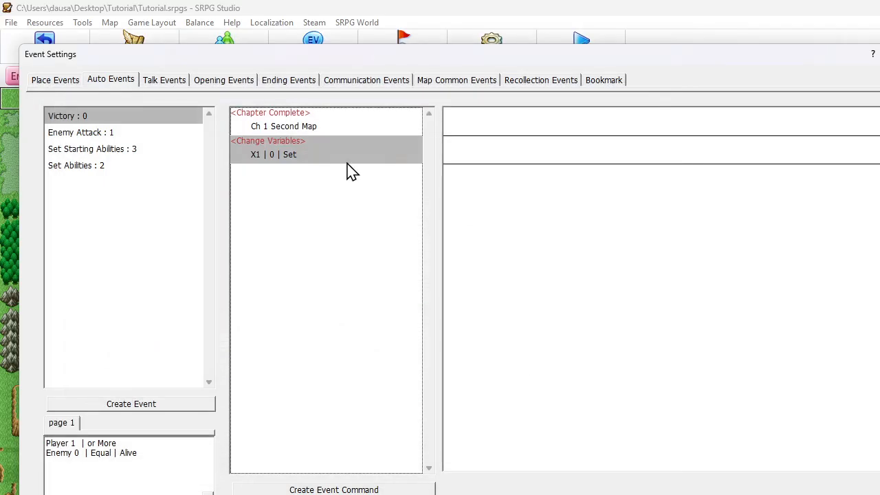
- Copy the Change Variables command that sets Random to 1 - 4 from the Spawn Random opening event
left_click(300, 88)
left_click(229, 82)
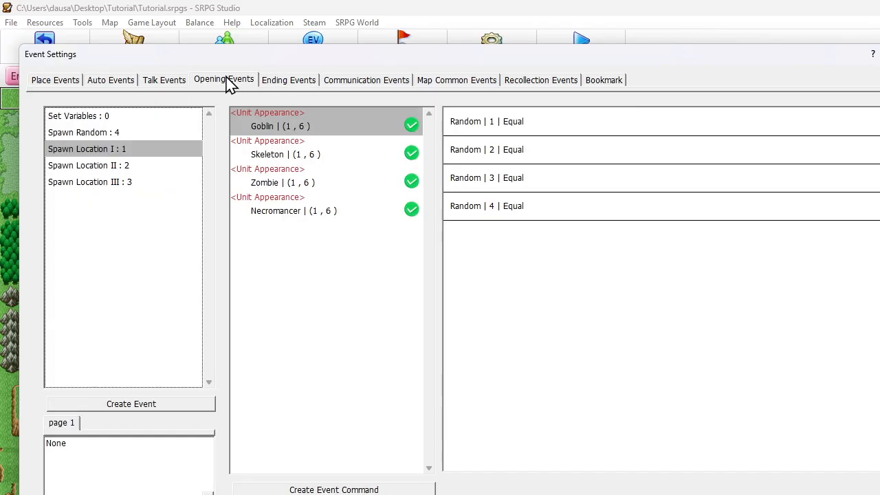
left_click(97, 135)
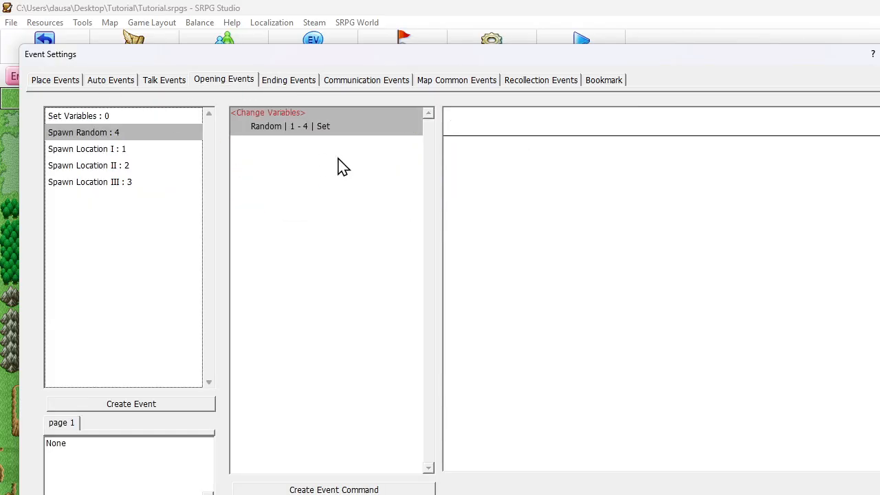
left_click(345, 132)
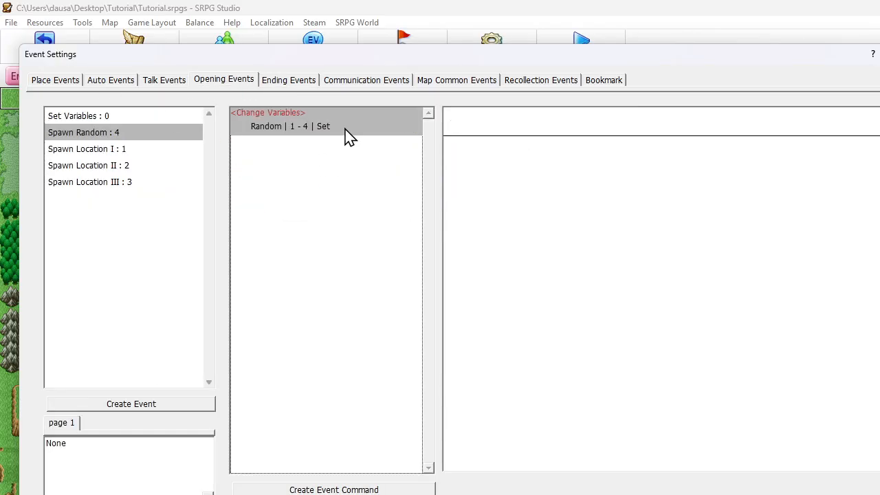
- Paste the Random 1 - 4 command into the Victory auto event in place of the X1 command and move it above Chapter Complete
left_click(100, 83)
left_click(98, 118)
left_click(275, 127)
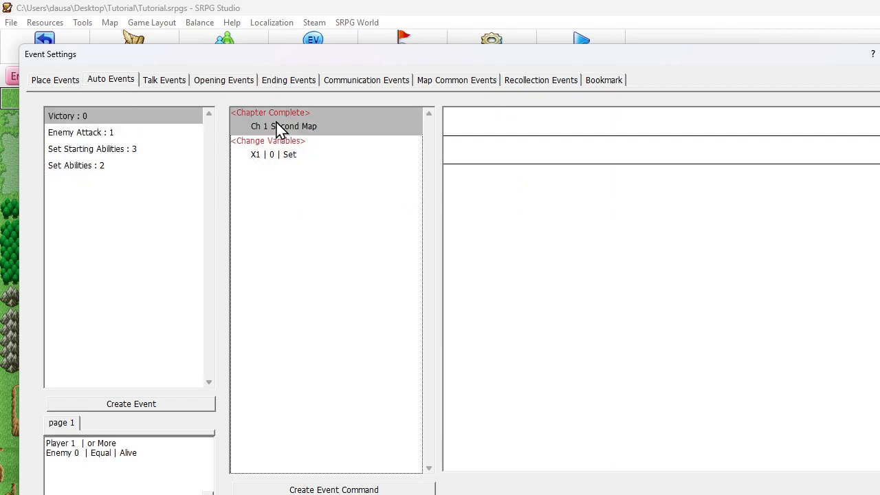
left_click(294, 163)
left_click(291, 182)
key("Delete")
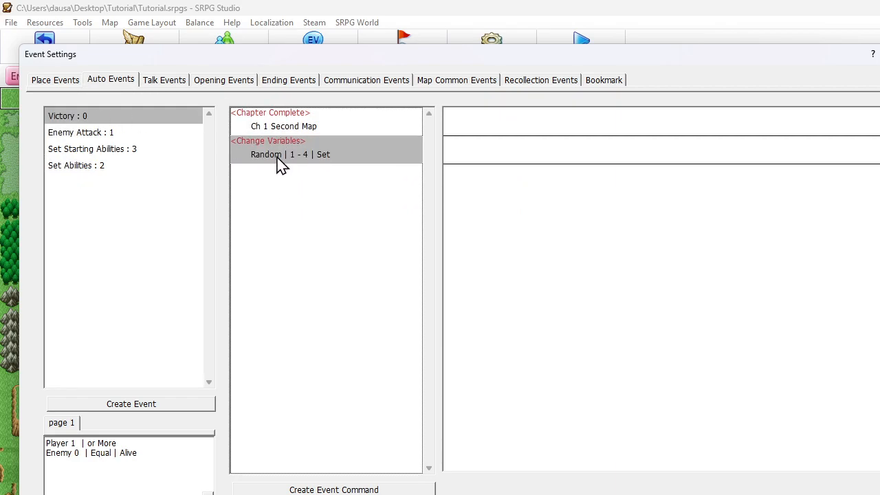
left_click_drag(282, 165, 277, 137)
- Add a variable condition to the Victory event's Chapter Complete command requiring Random to equal 1
left_click(285, 155)
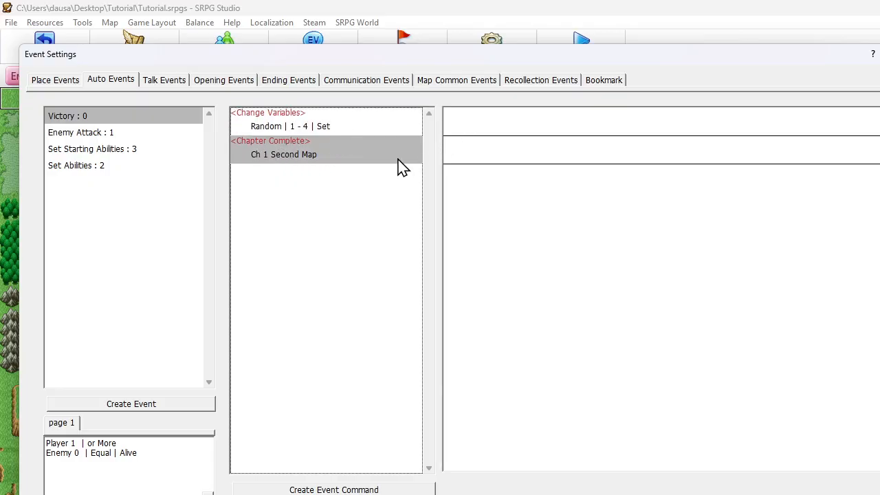
double_click(459, 158)
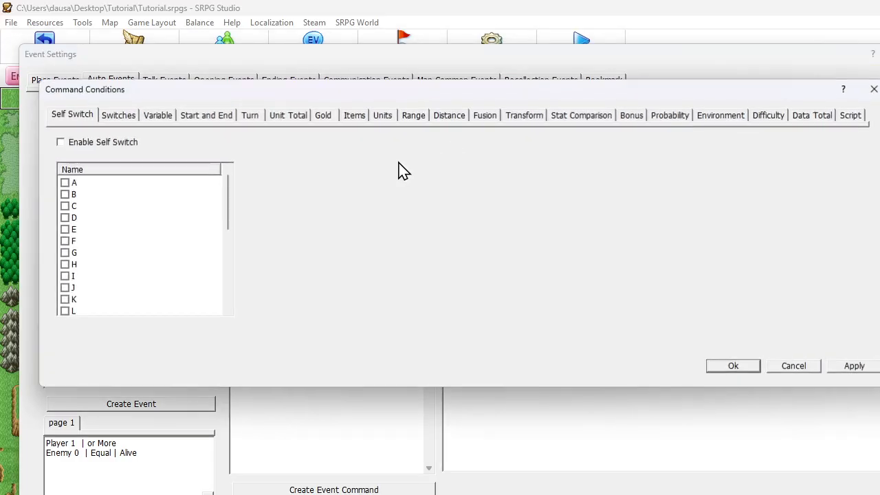
left_click(157, 116)
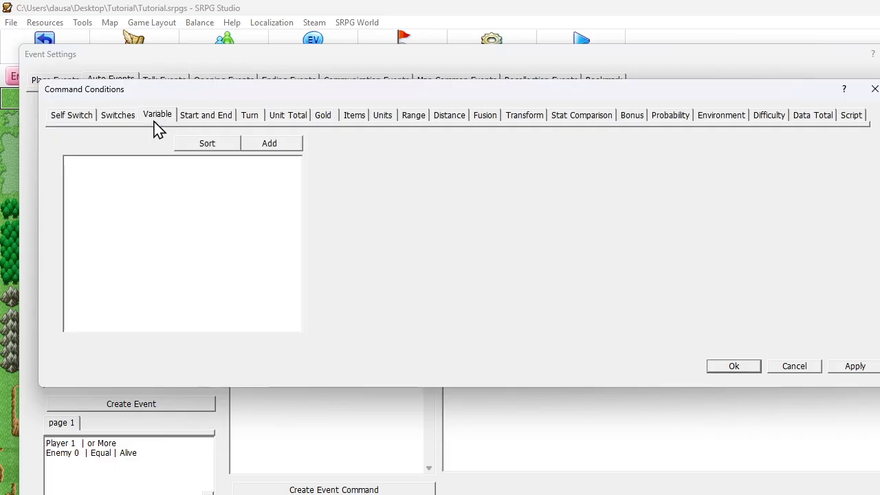
left_click(266, 146)
left_click(141, 187)
left_click(134, 190)
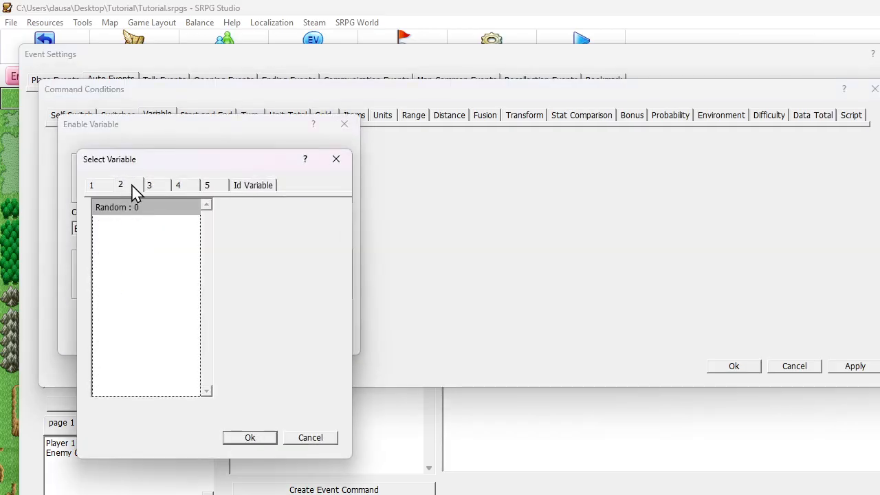
left_click(272, 437)
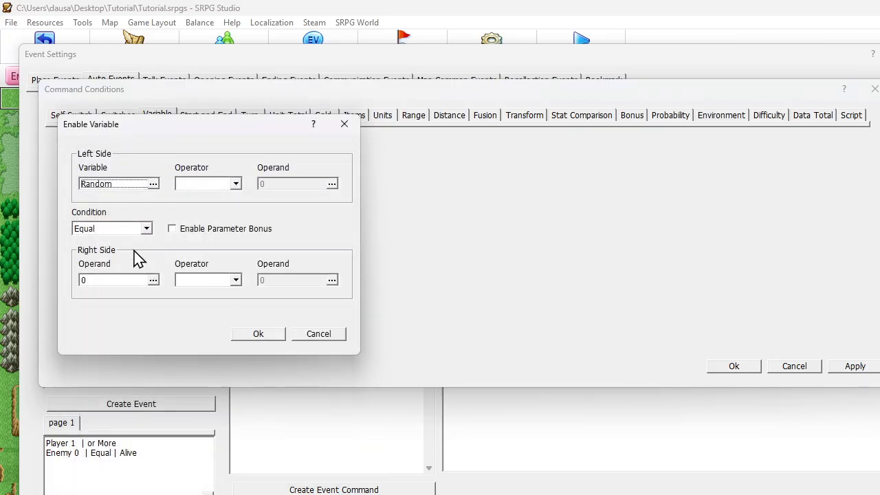
left_click(110, 280)
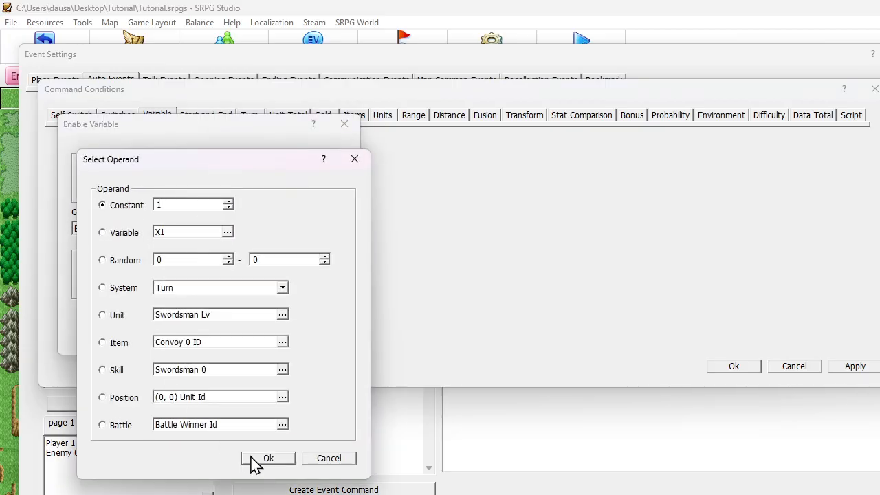
left_click(260, 458)
left_click(259, 334)
left_click(733, 366)
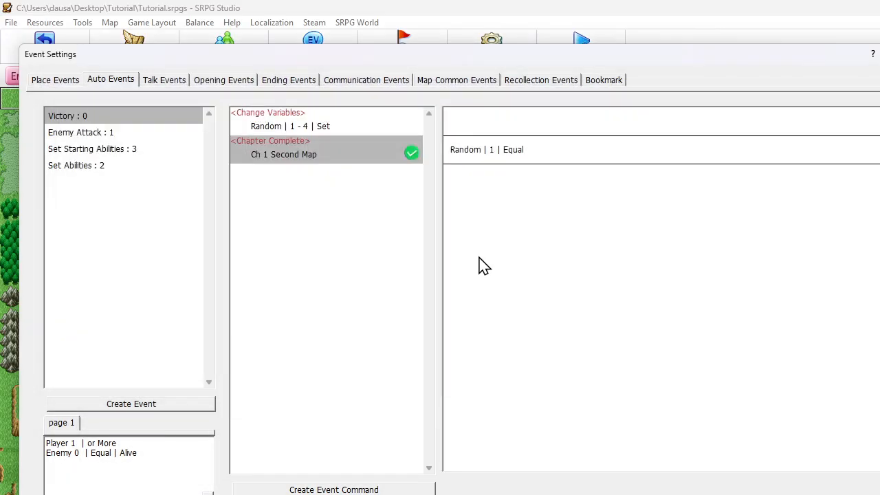
- Set the next chapter of the Victory event's Chapter Complete command to Random I
double_click(358, 155)
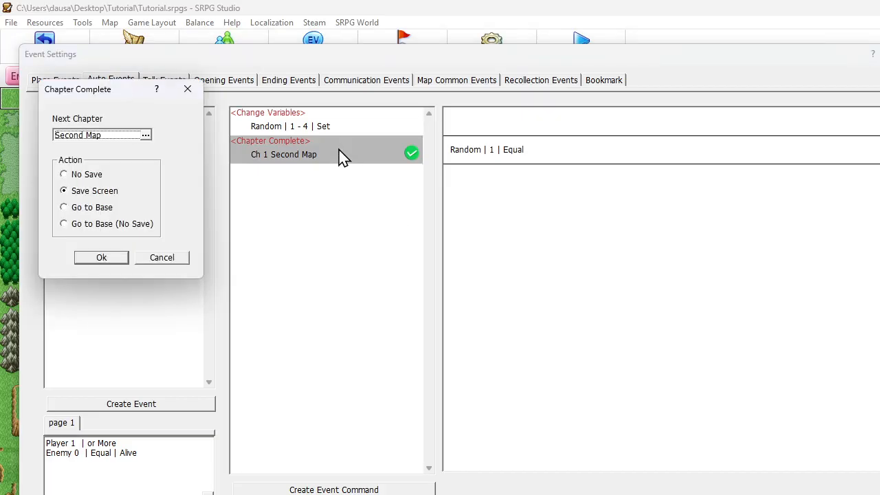
left_click(127, 137)
left_click(124, 205)
left_click(189, 444)
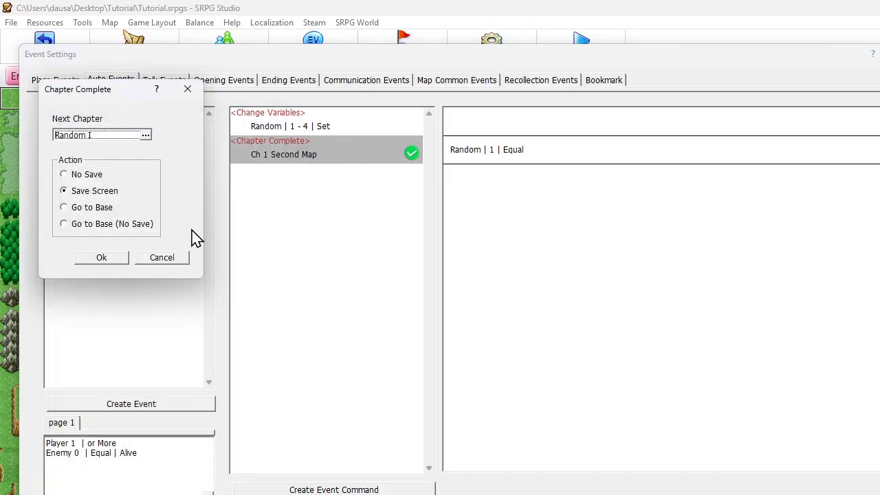
left_click(109, 259)
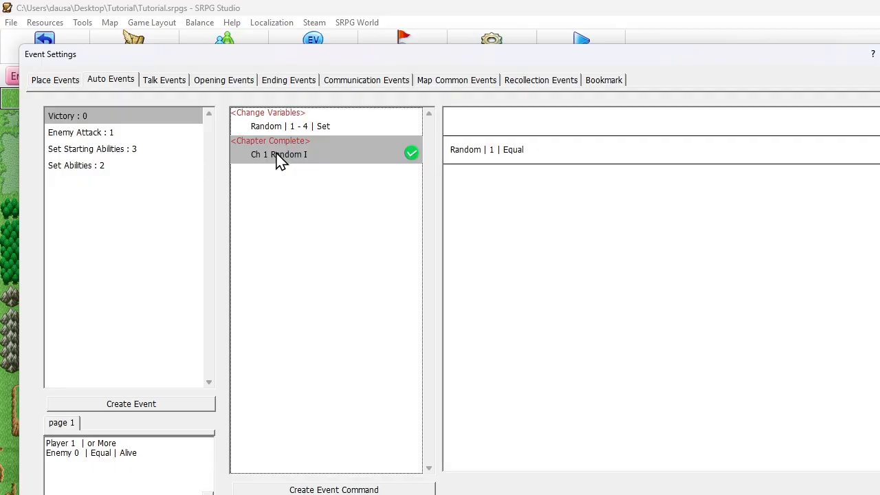
- Duplicate the conditional Chapter Complete command twice and set the first copy's next chapter to Random II
key("ctrl+v")
key("ctrl+v")
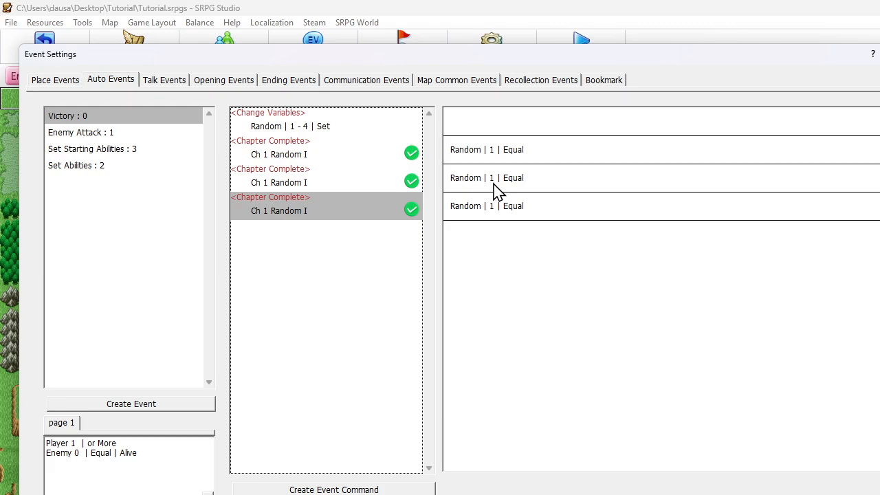
left_click(320, 183)
double_click(320, 183)
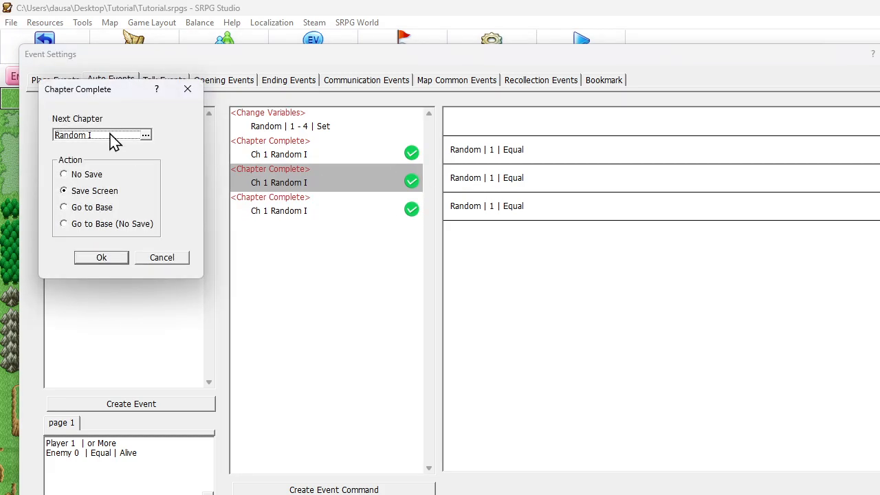
left_click(112, 140)
left_click(102, 221)
double_click(102, 227)
left_click(101, 258)
- Set the next chapter of the last Chapter Complete command to Random III
double_click(287, 212)
left_click(87, 137)
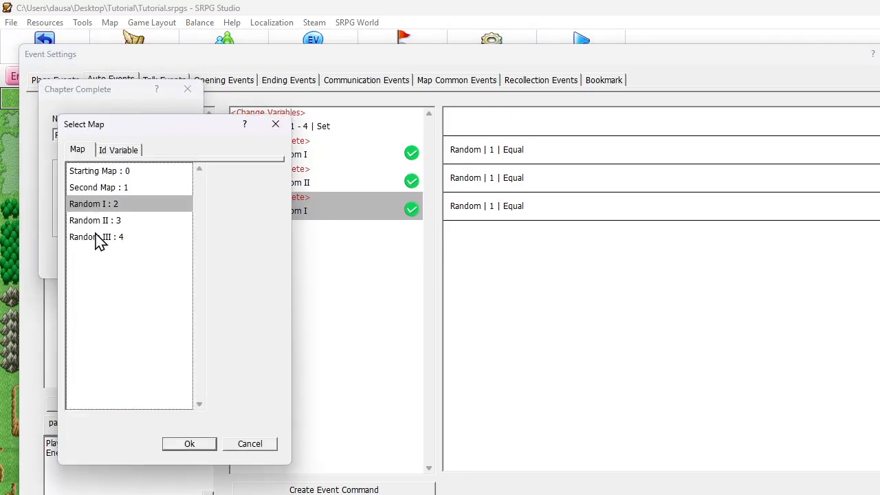
double_click(98, 240)
key("Return")
- Change the variable condition of the Random II Chapter Complete command to Random equal to 2
double_click(468, 180)
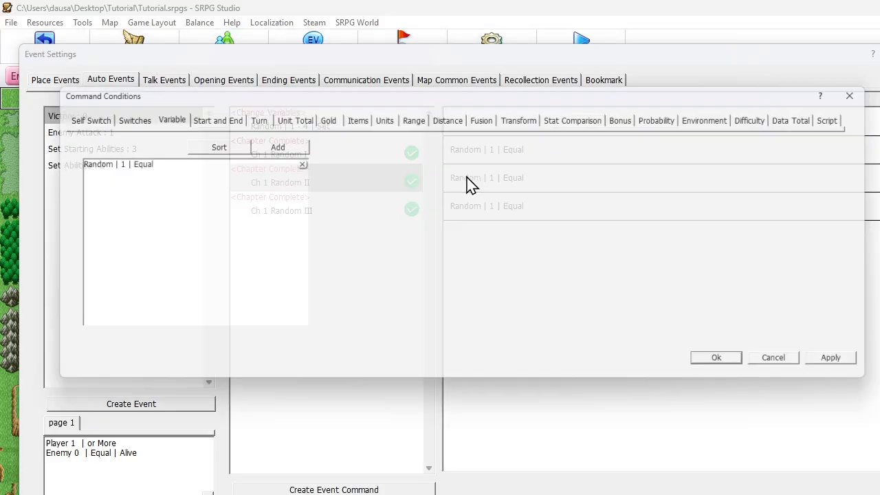
double_click(148, 161)
double_click(115, 282)
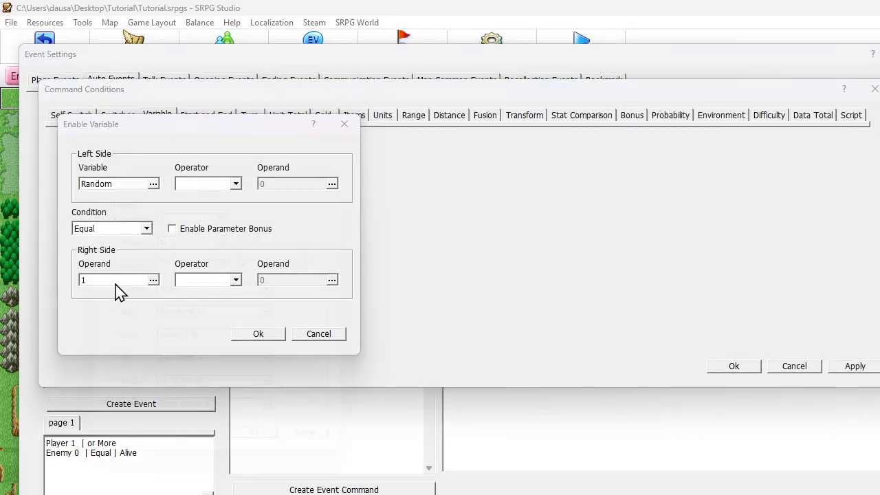
left_click(260, 458)
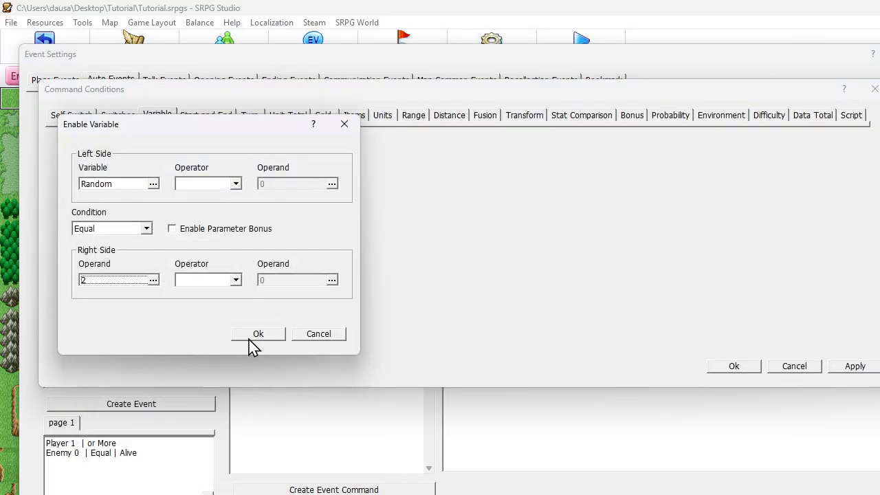
left_click(252, 337)
left_click(735, 367)
- Change the variable condition of the Random III Chapter Complete command to Random equal to 3
double_click(467, 206)
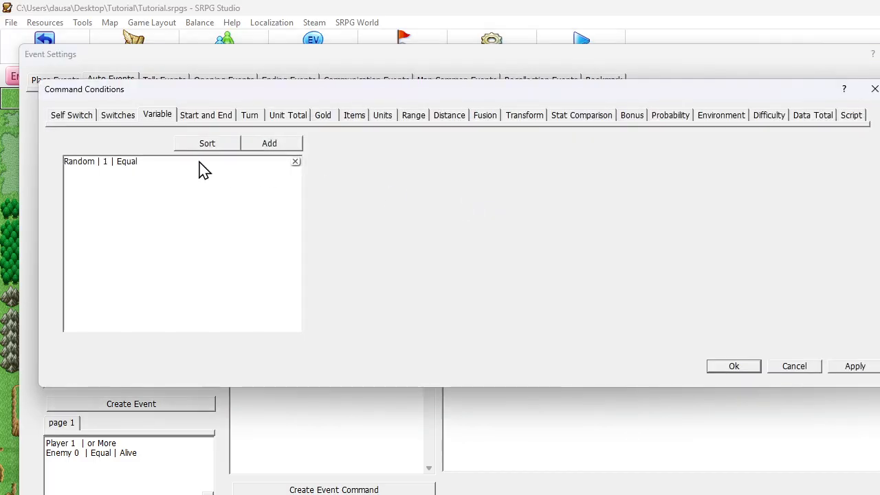
double_click(102, 160)
double_click(115, 281)
type("3")
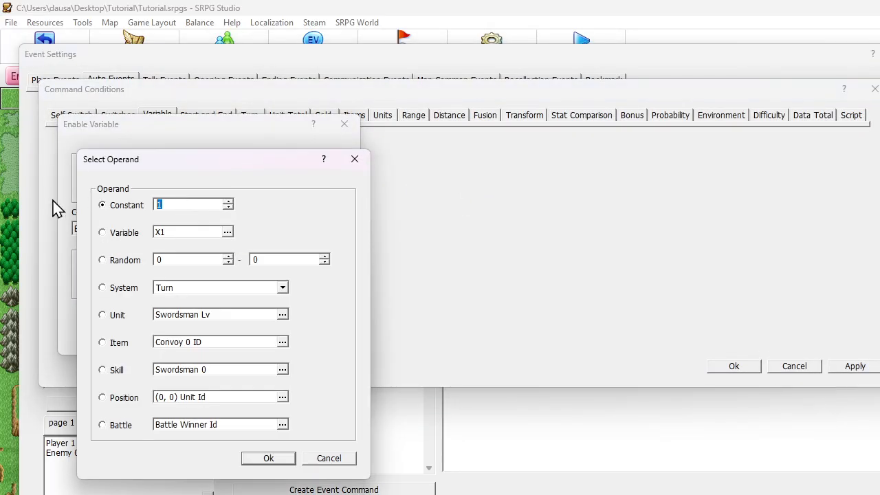
left_click(265, 453)
left_click(275, 334)
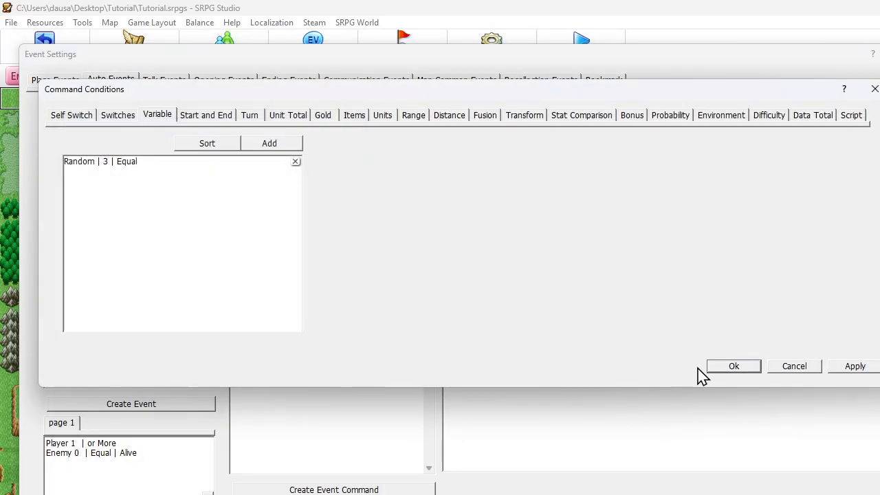
left_click(711, 370)
- Set the Victory event's Change Variables command to give Random a random value of 1 - 3
left_click(359, 127)
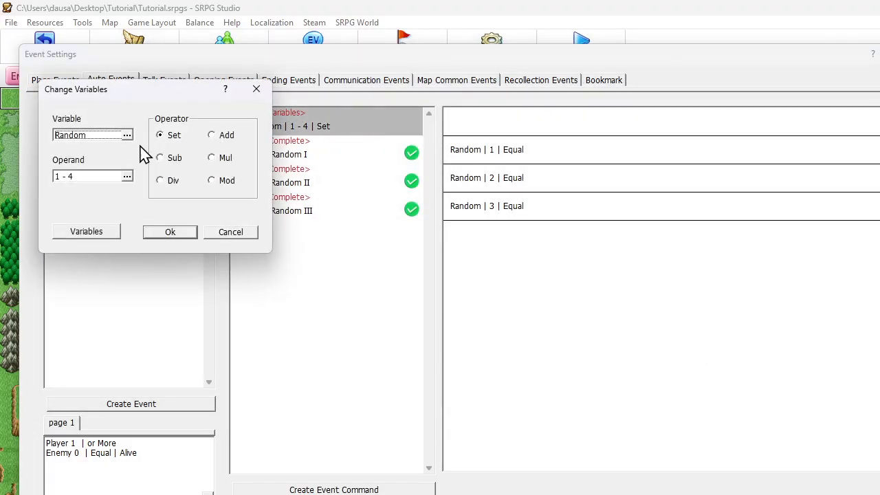
double_click(85, 175)
double_click(254, 219)
type("3")
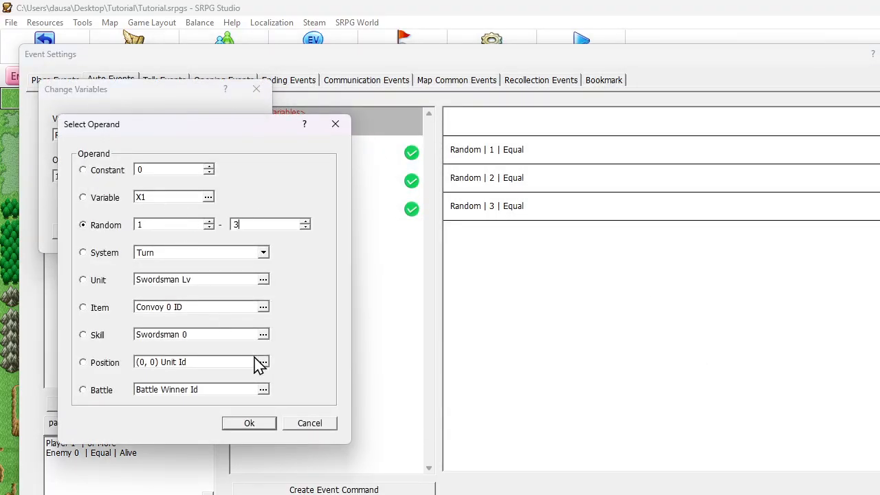
left_click(268, 423)
left_click(173, 235)
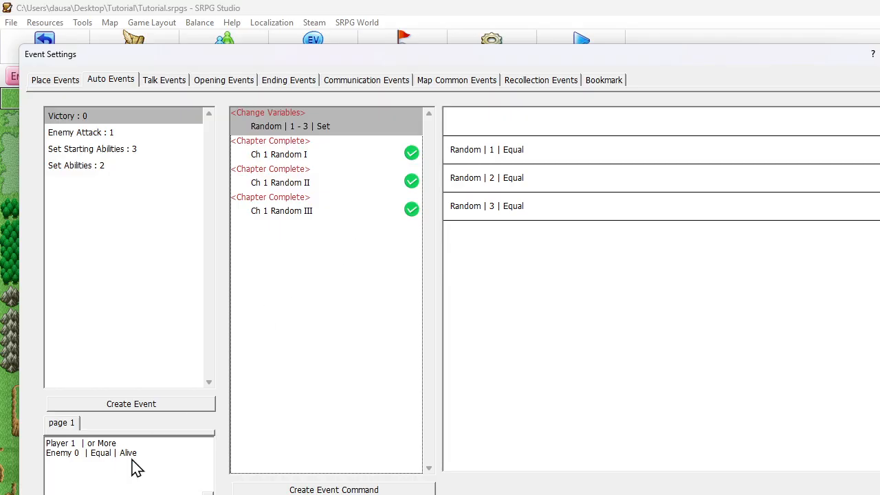
- Review the Victory event's Change Variables and Chapter Complete commands, and close the event settings
left_click(303, 154)
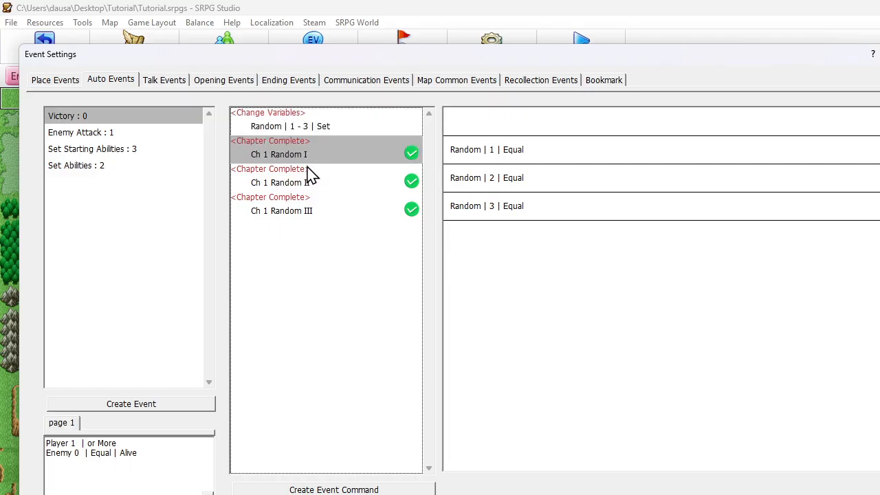
left_click(328, 125)
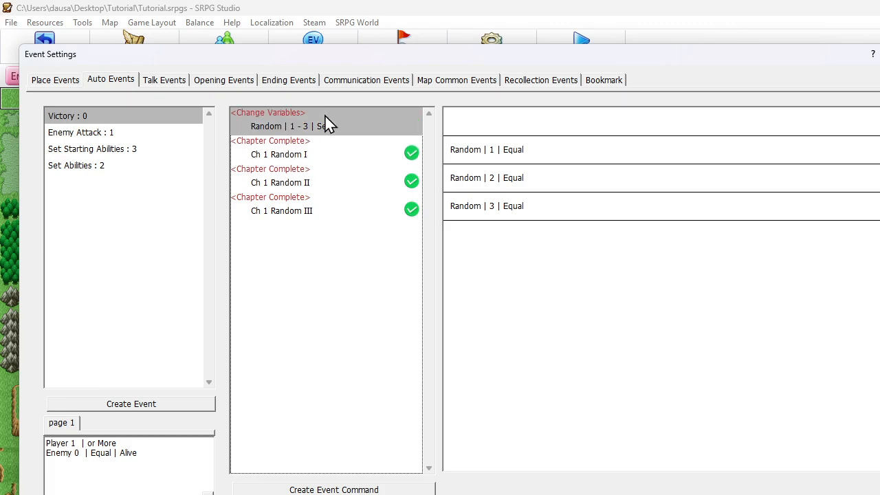
left_click_drag(325, 134, 302, 223)
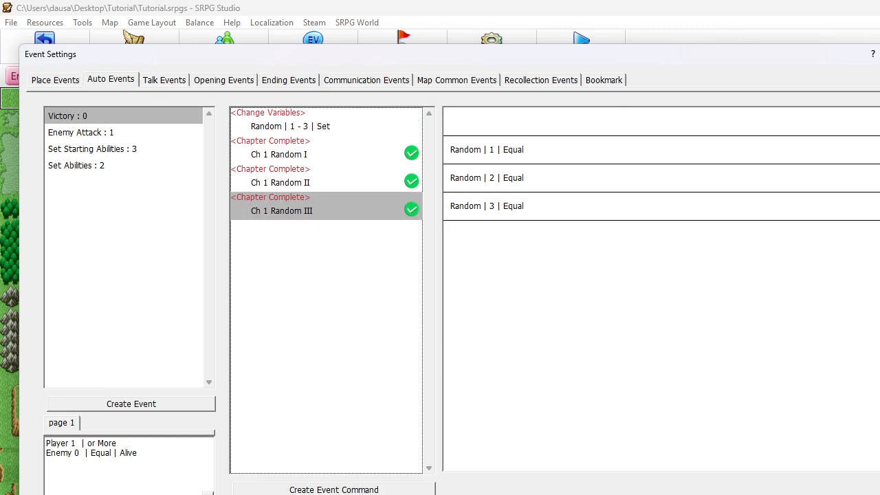
key("Escape")
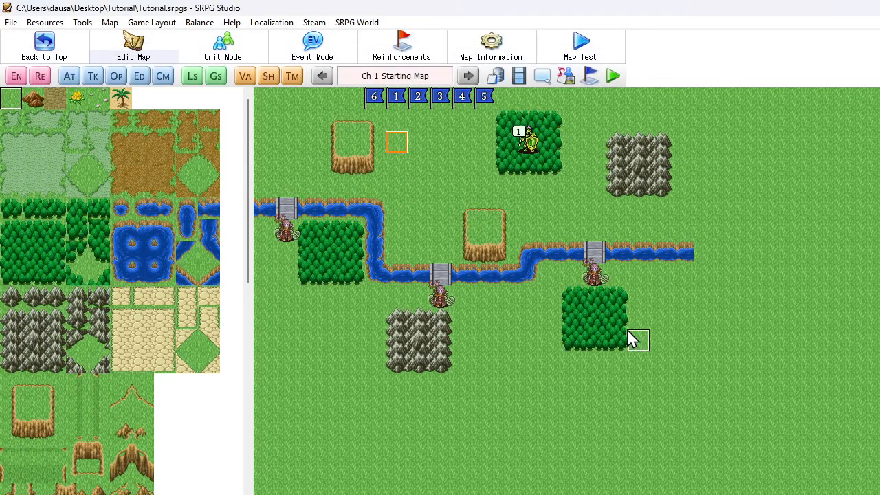
- Set the HP of the Necromancer in the starting map's reinforcement units to 1
left_click(17, 76)
left_click(244, 83)
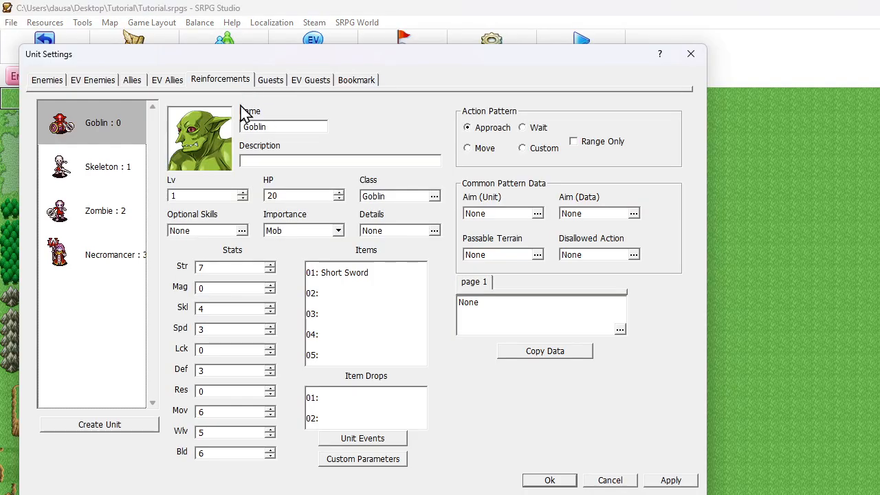
left_click(114, 164)
left_click(106, 211)
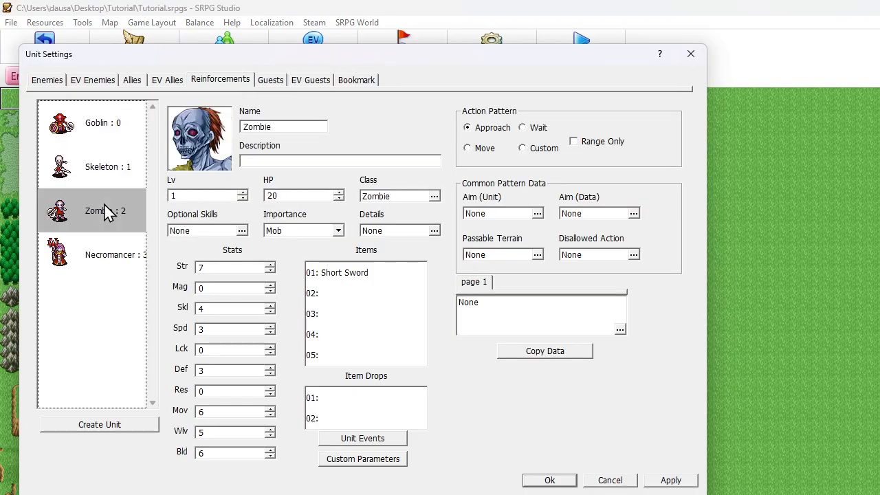
left_click(108, 251)
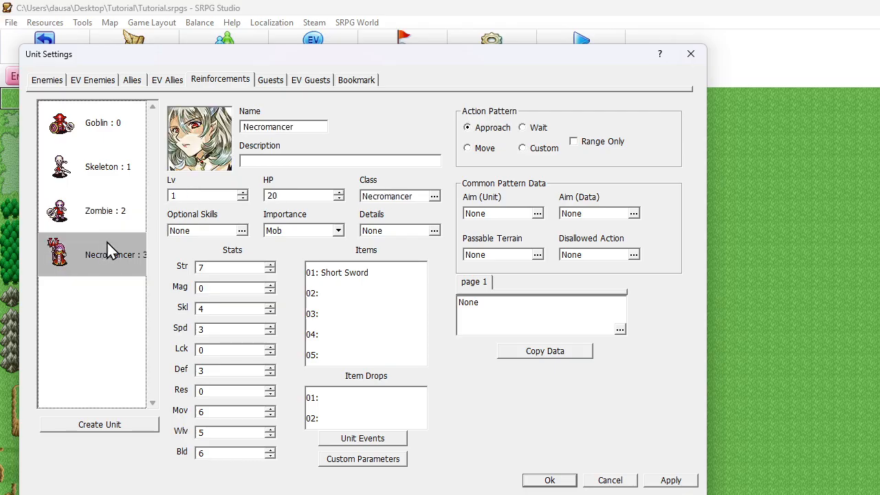
double_click(284, 195)
type("1")
left_click(533, 480)
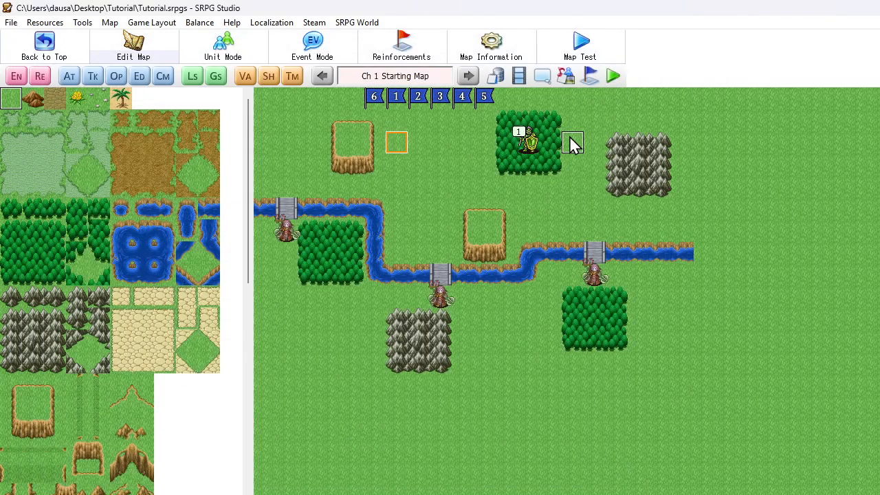
- Launch a playtest of the project, begin a new game and start the chapter's battle
left_click(611, 77)
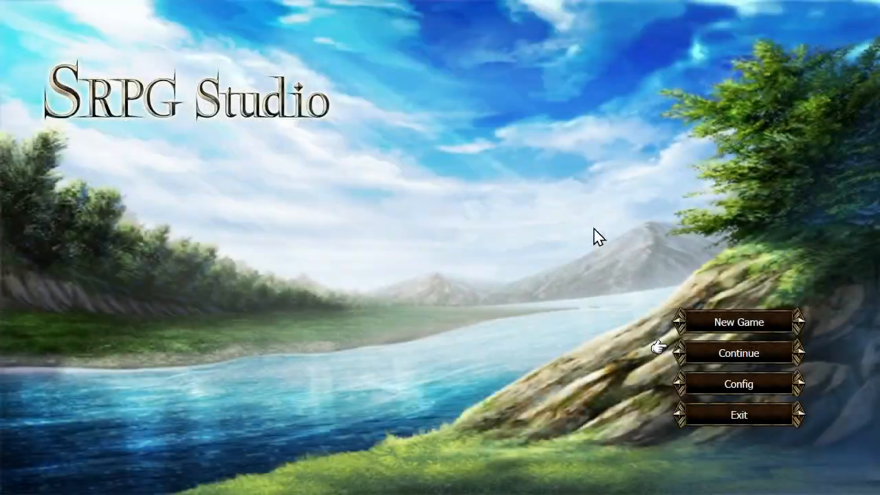
left_click(718, 322)
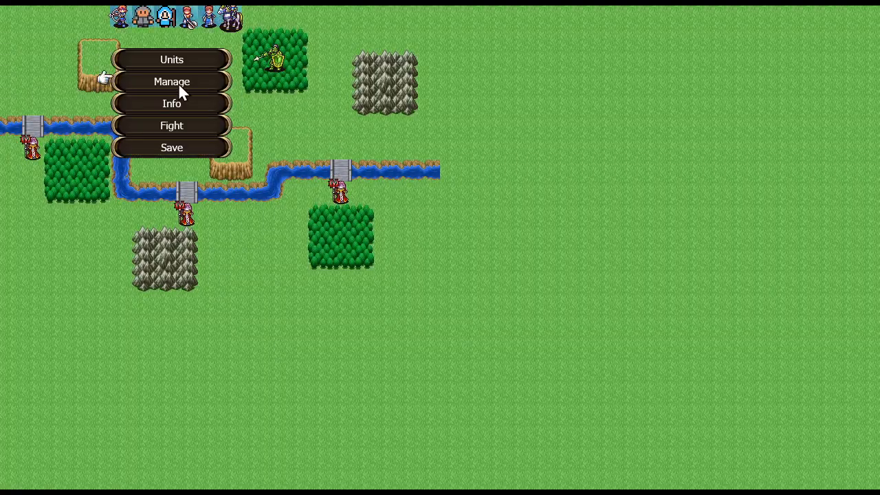
left_click(172, 126)
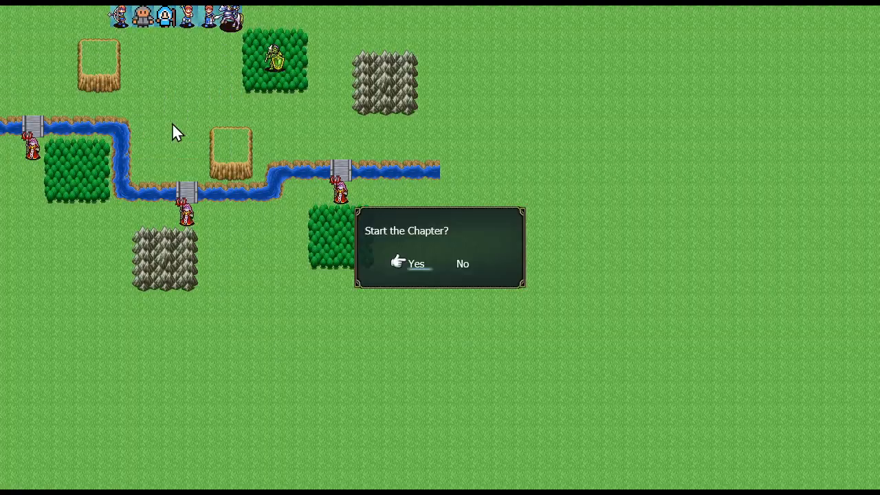
left_click(409, 263)
- Move the Archer and the Swordsman onto the plain west of the northwestern cliff and have both wait
mouse_move(123, 19)
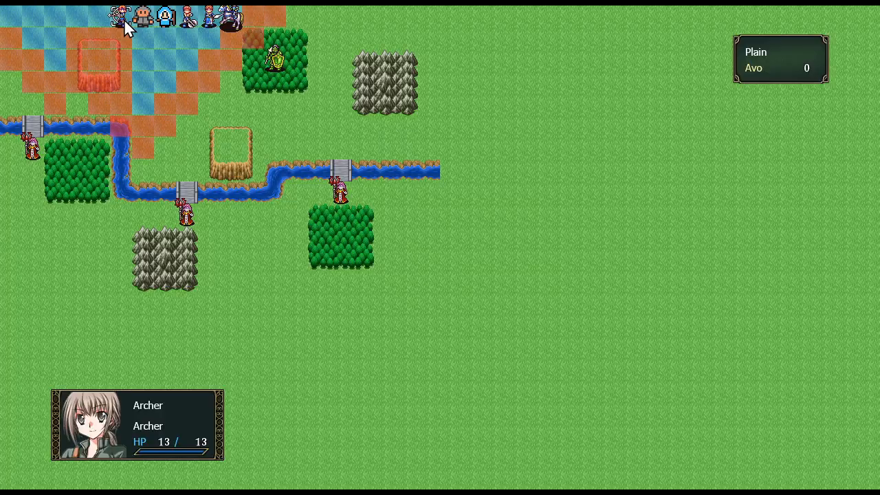
left_click(137, 62)
right_click(123, 29)
left_click(123, 19)
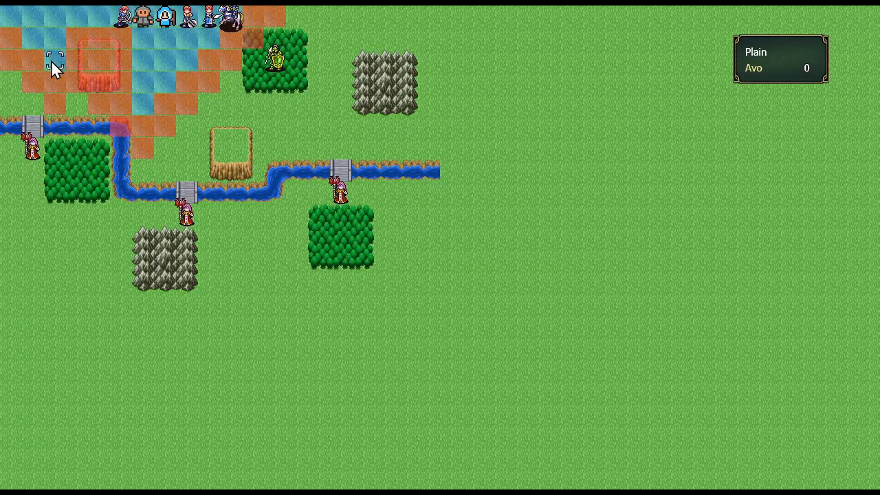
left_click(52, 60)
left_click(148, 115)
mouse_move(67, 54)
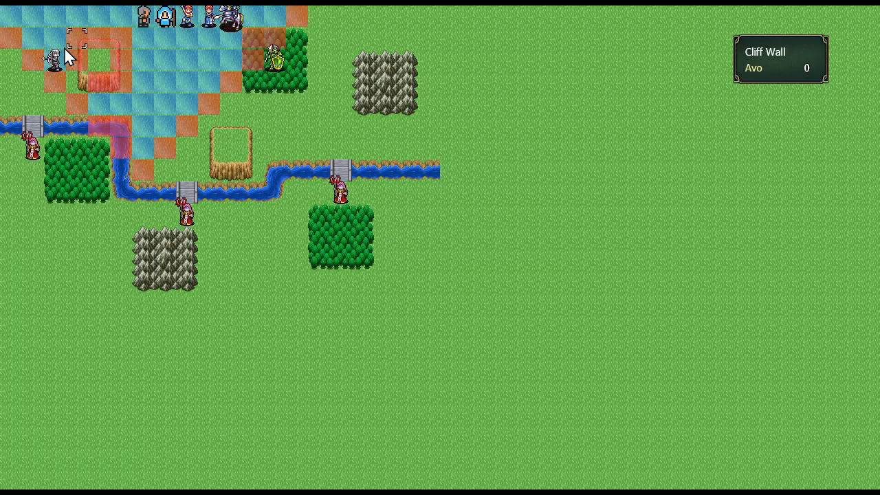
left_click(38, 44)
left_click(117, 90)
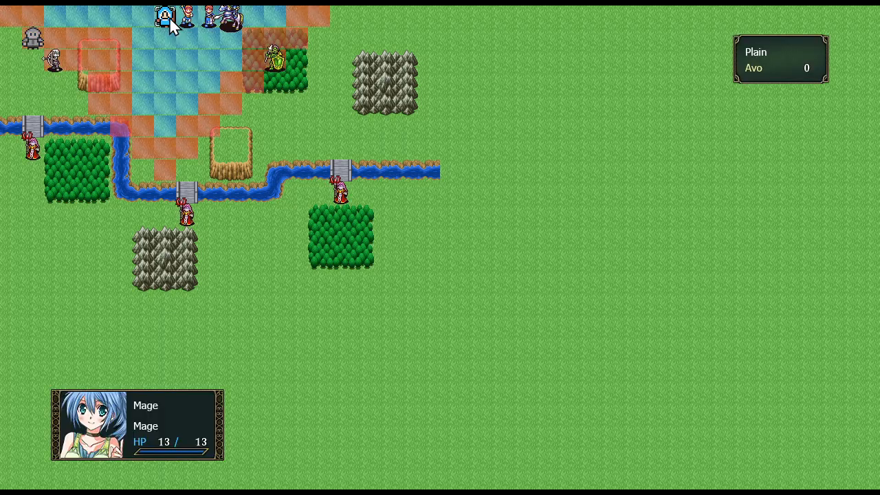
- Move the Mage and the Monk south to the plain near the central cliff and have both wait
left_click(170, 17)
left_click(164, 109)
left_click(240, 196)
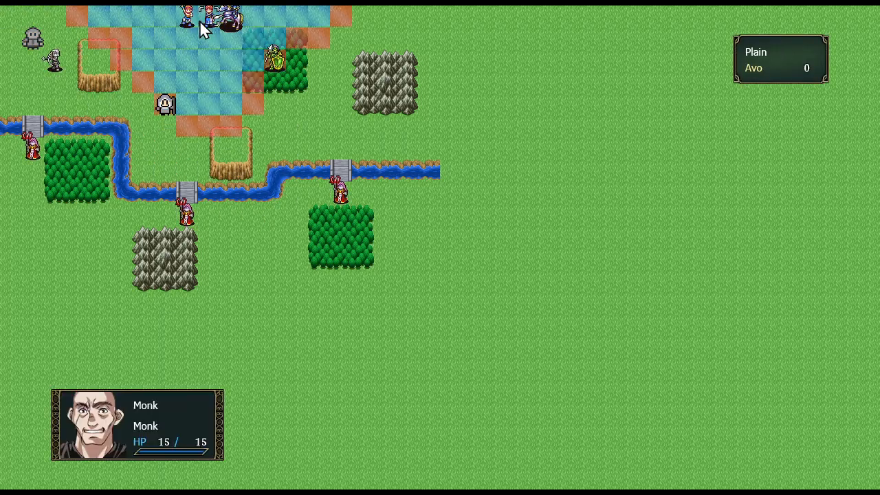
left_click(200, 19)
left_click(226, 106)
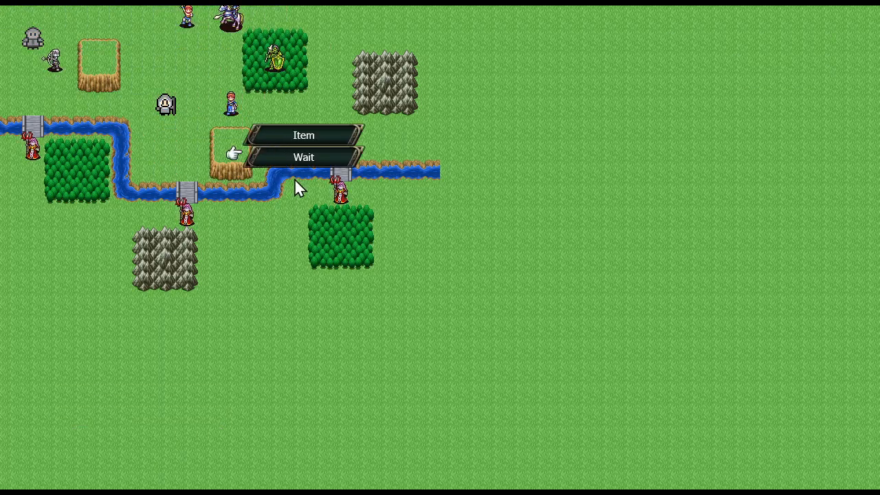
left_click(290, 157)
- Move the Knight near the eastern bridge and the last remaining unit north of the middle bridge, and have both wait
left_click(229, 20)
left_click(311, 141)
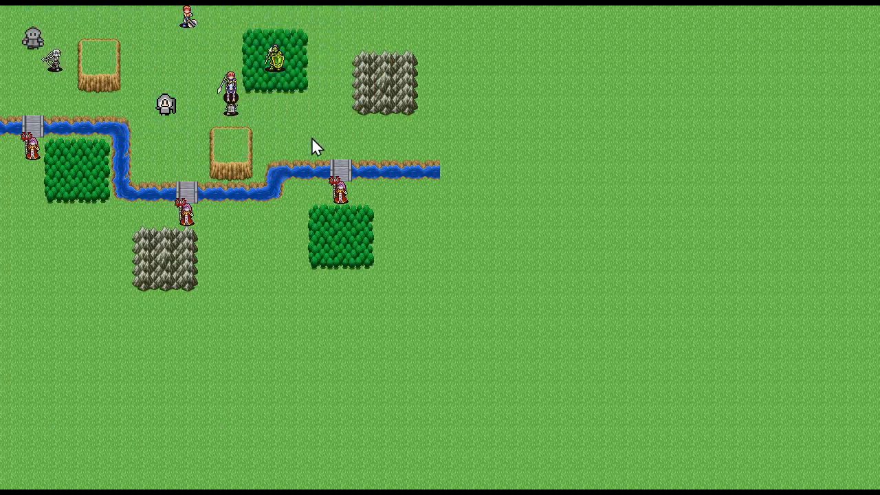
left_click(360, 181)
left_click(187, 23)
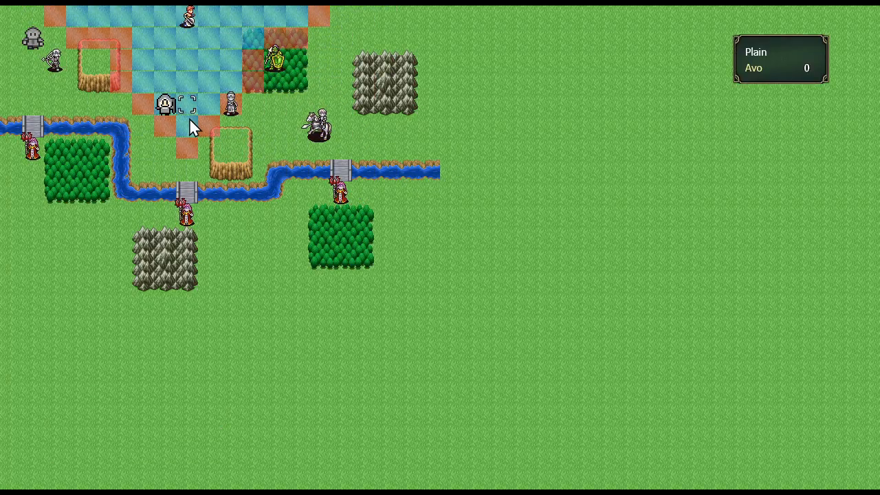
left_click(190, 128)
left_click(253, 180)
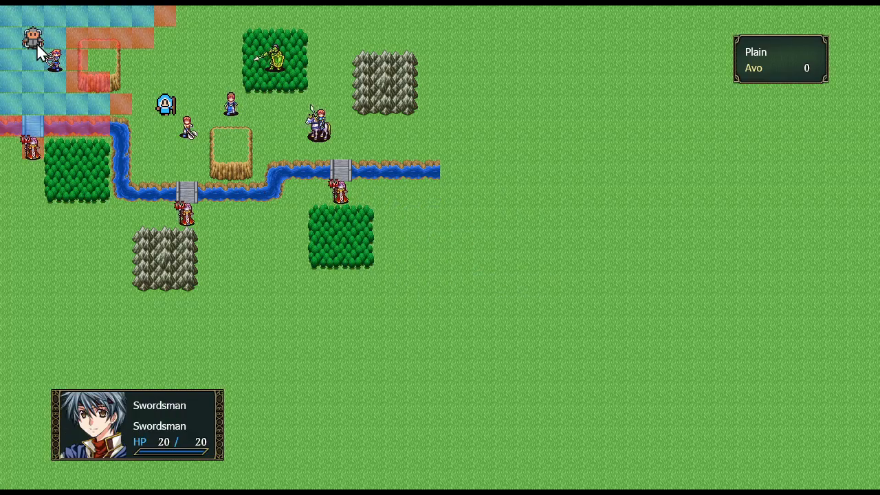
- Move the Swordsman onto the western bridge and attack the adjacent Necromancer with the Short Sword
left_click(36, 44)
left_click(42, 126)
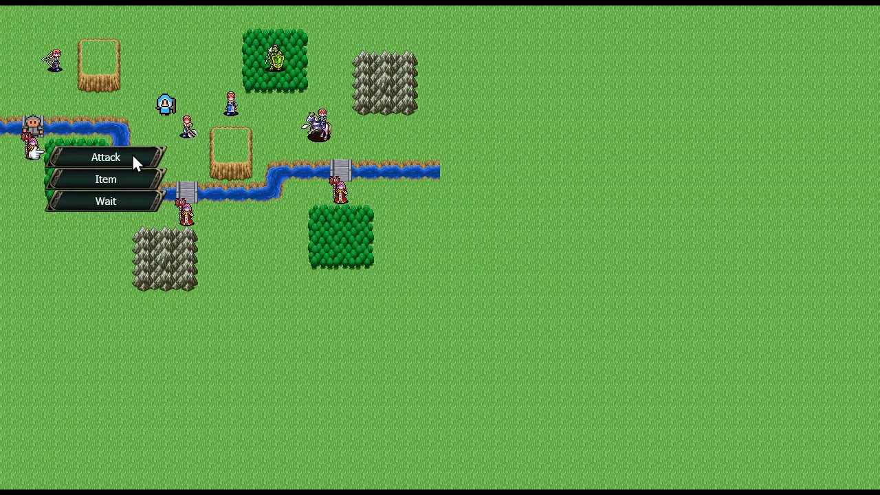
left_click(134, 159)
left_click(108, 147)
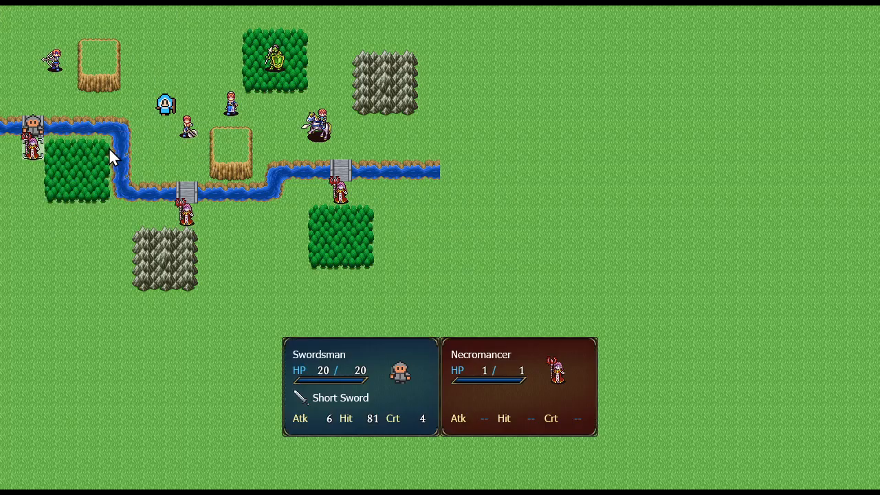
left_click(35, 145)
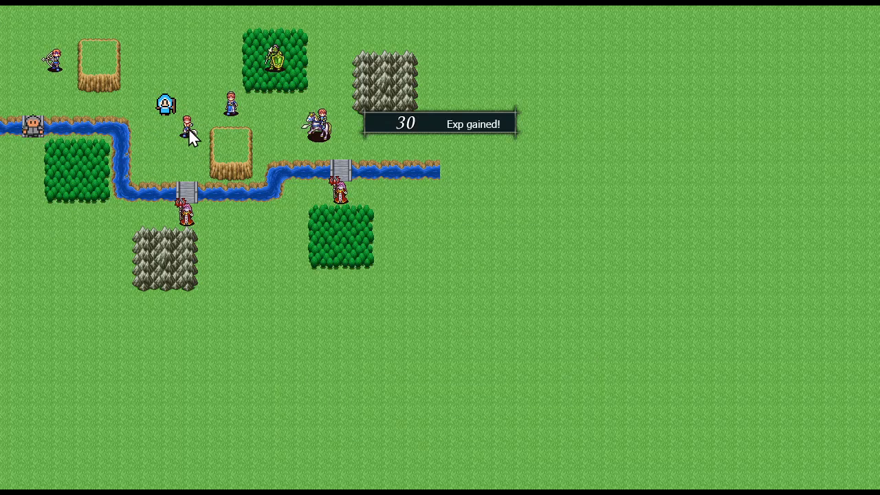
- Move the Mage just north of the middle bridge and cast Icicle on the Necromancer across it
left_click(168, 112)
left_click(189, 167)
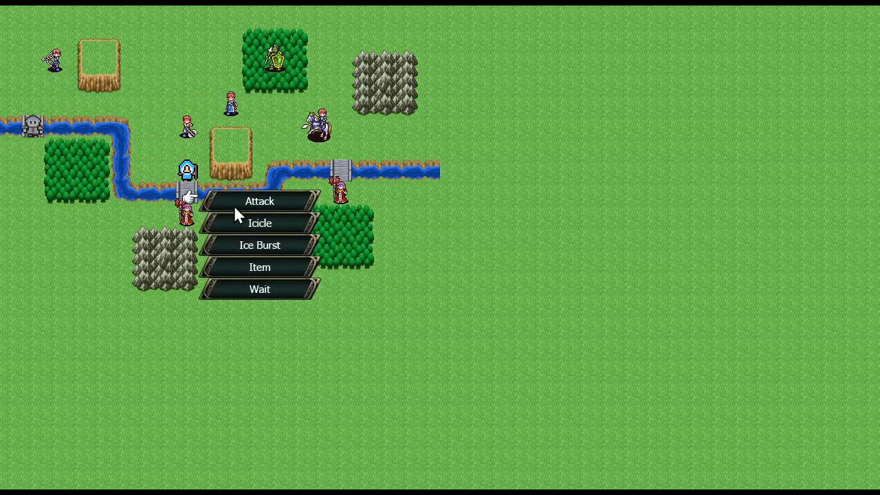
left_click(240, 221)
left_click(195, 210)
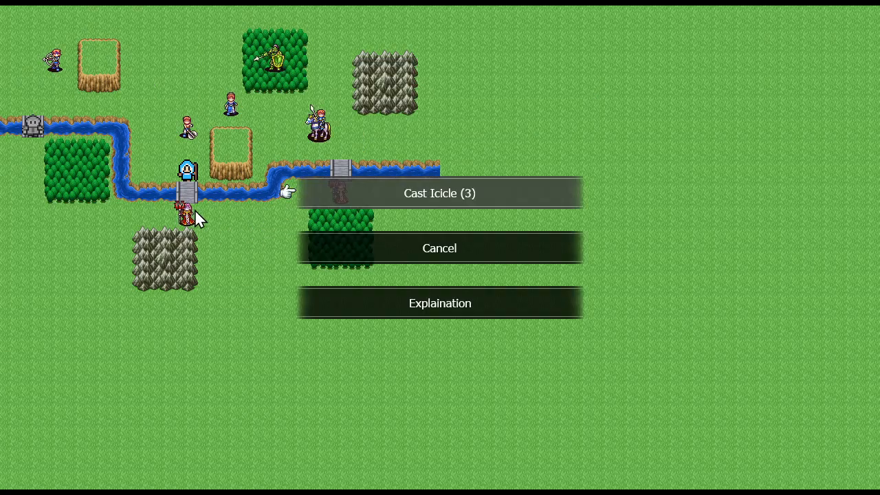
left_click(424, 194)
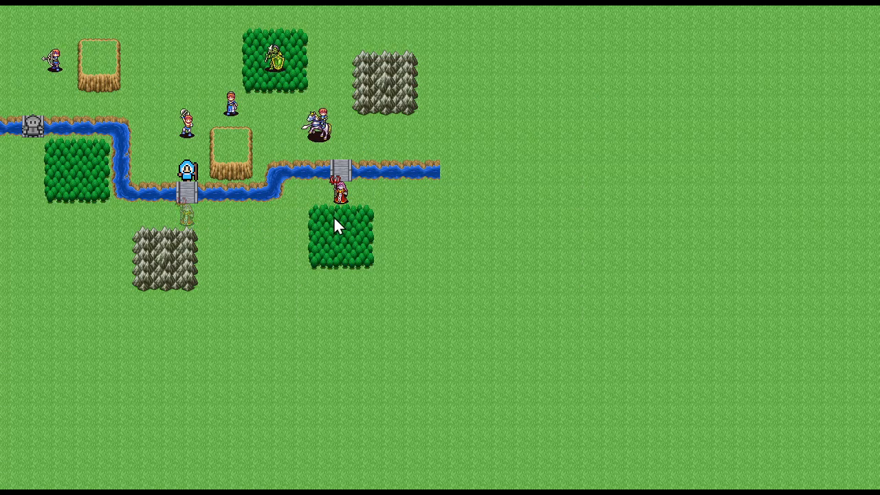
- Move the Knight onto the eastern bridge and attack the last Necromancer with the Short Lance
left_click(320, 132)
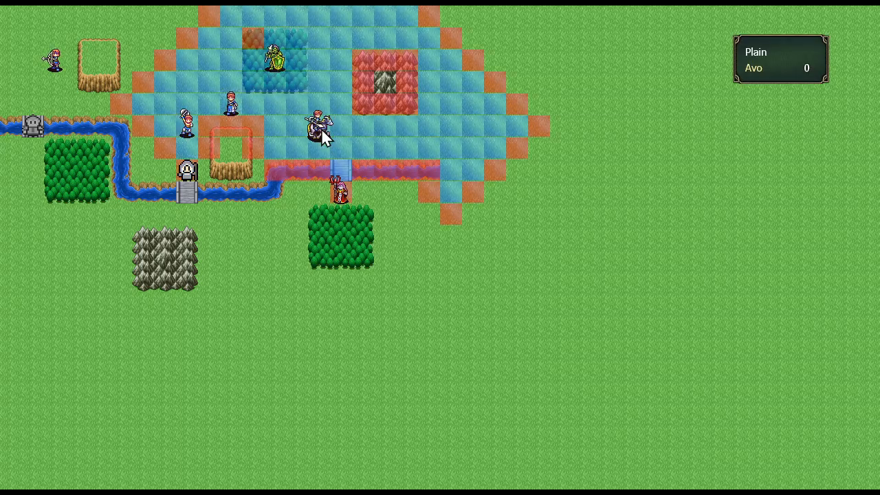
left_click(340, 171)
left_click(368, 198)
left_click(371, 158)
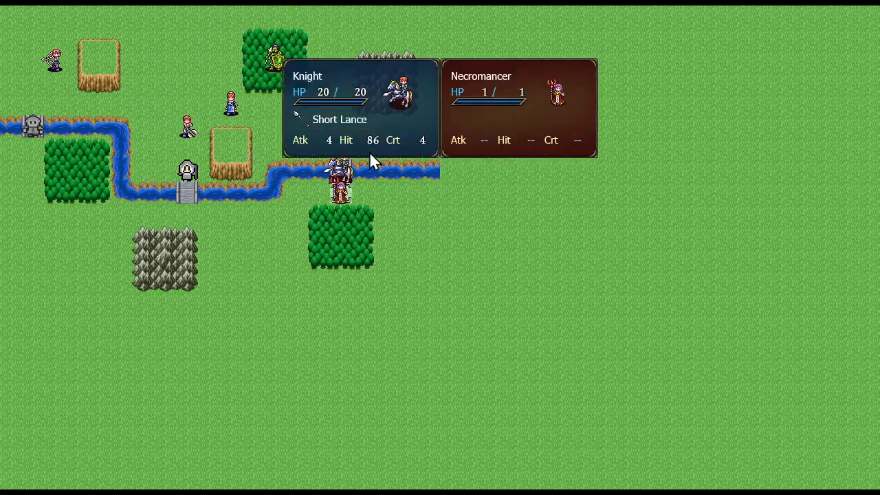
left_click(339, 190)
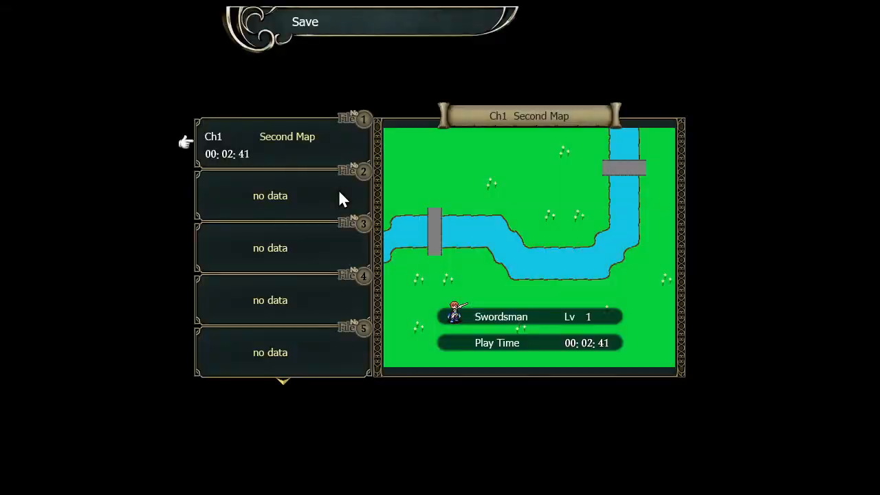
- Save the game in file 2, leave the save screen and quit the playtest
left_click(340, 193)
left_click(412, 264)
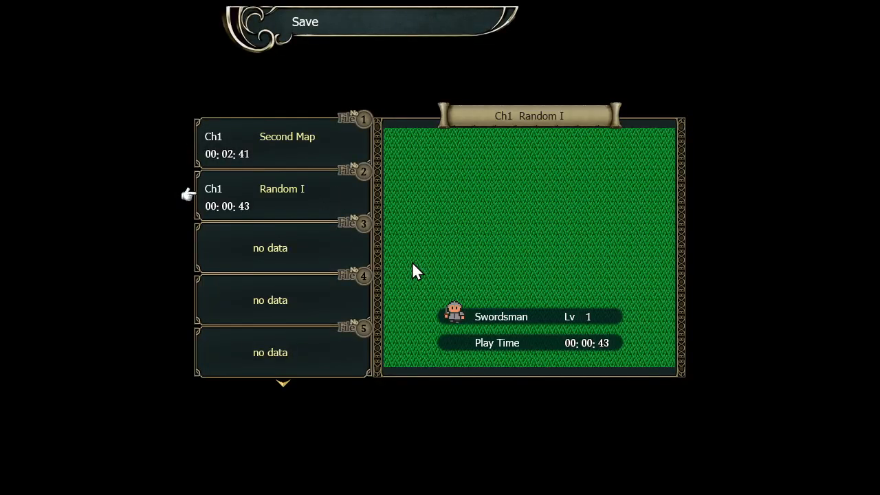
key("Escape")
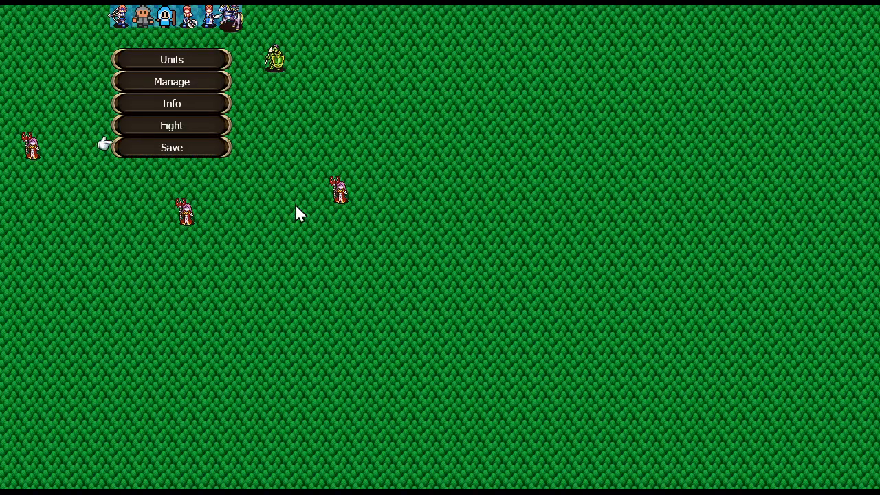
key("Escape")
key("Left")
key("Return")
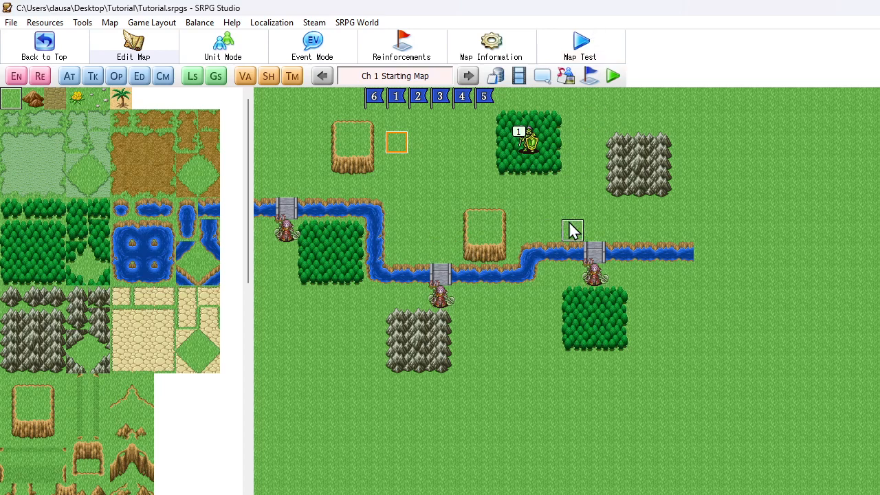
left_click(59, 55)
left_click(65, 54)
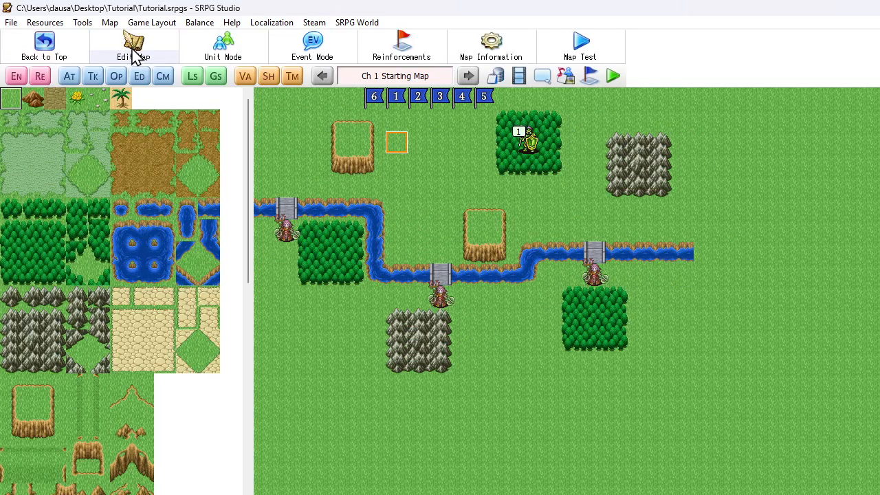
left_click(576, 46)
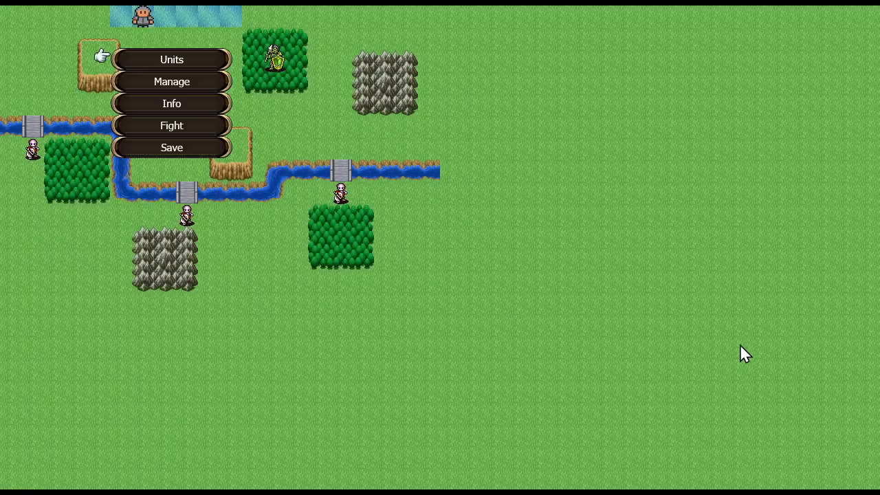
left_click(189, 125)
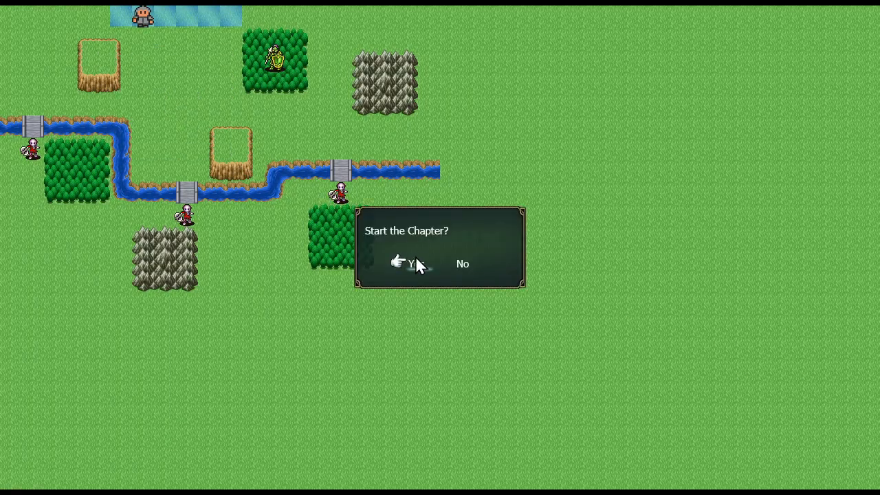
left_click(466, 263)
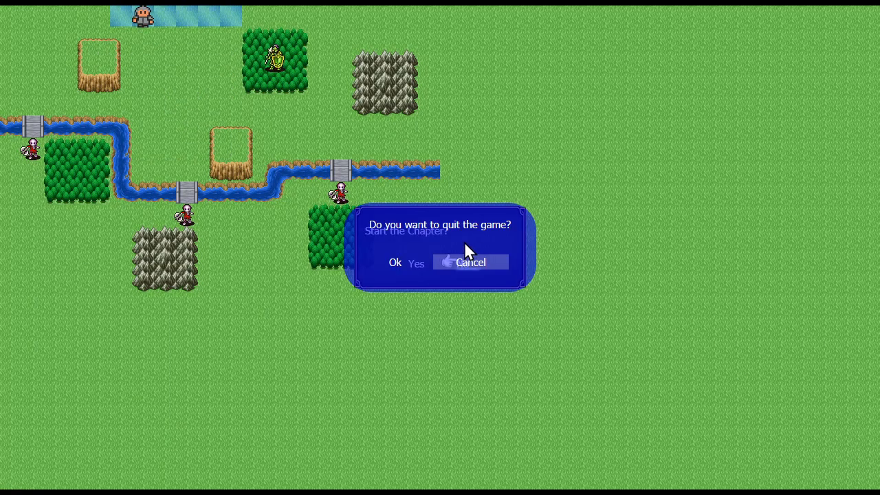
left_click(396, 262)
- Launch another playtest of the project from a new game and start the chapter's battle
left_click(611, 78)
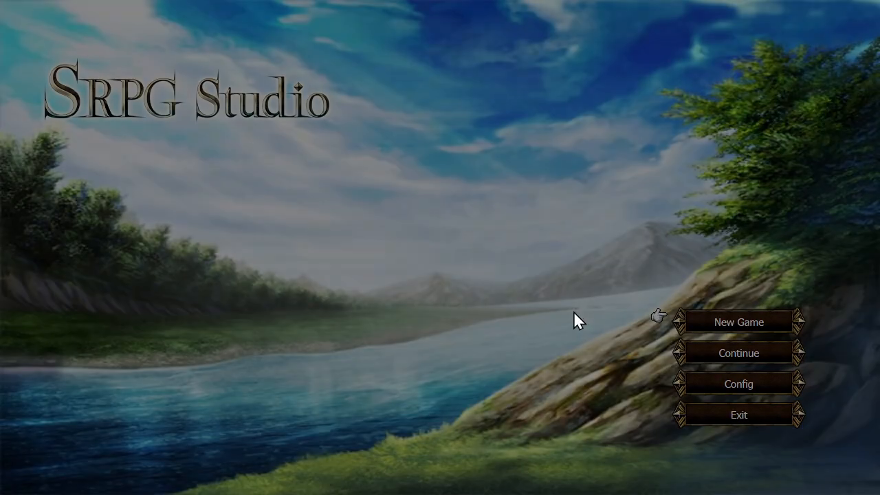
left_click(191, 125)
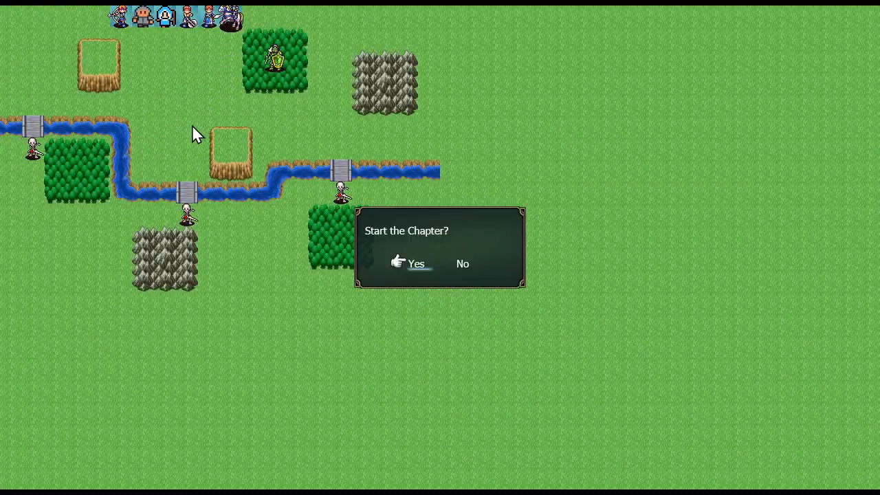
left_click(413, 263)
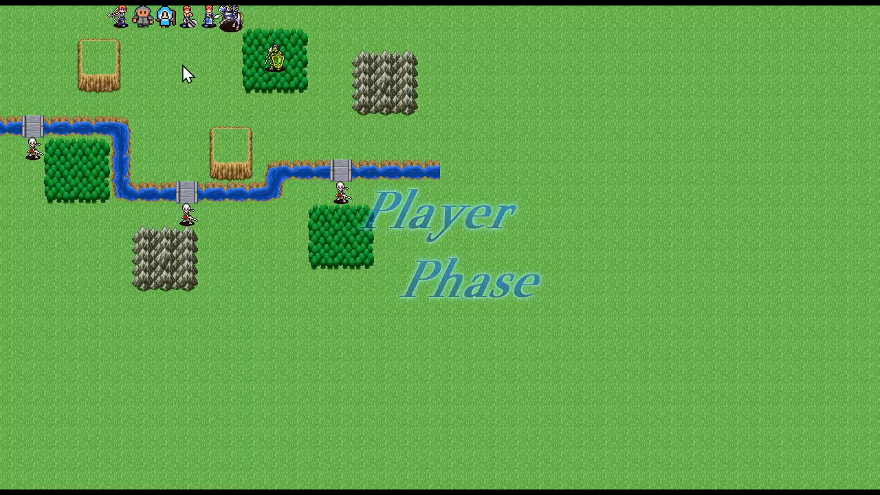
- Move the Archer west of the northwestern cliff and the Mage north of the middle bridge, and have both wait
left_click(118, 21)
left_click(57, 60)
left_click(162, 114)
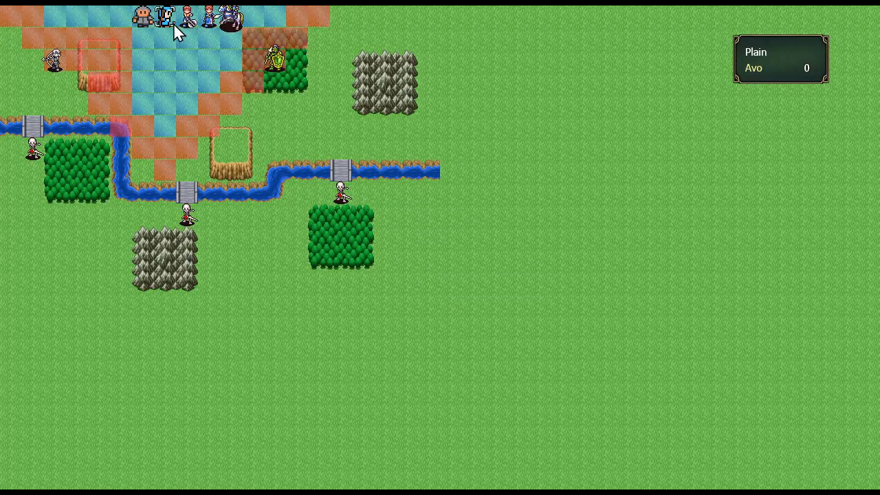
left_click(173, 28)
left_click(163, 127)
left_click(187, 223)
- Move the Knight to the plain near the eastern bridge, have it wait and end the player turn
mouse_move(275, 93)
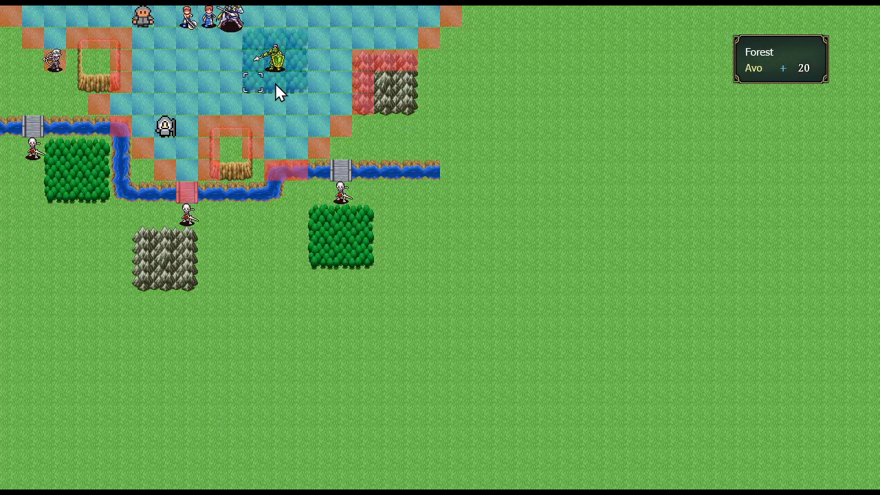
left_click(318, 135)
left_click(377, 184)
left_click(249, 157)
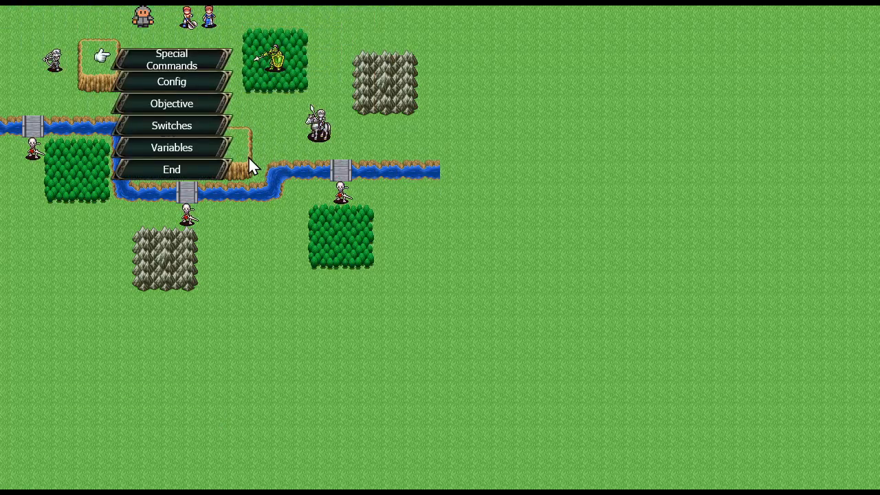
left_click(172, 169)
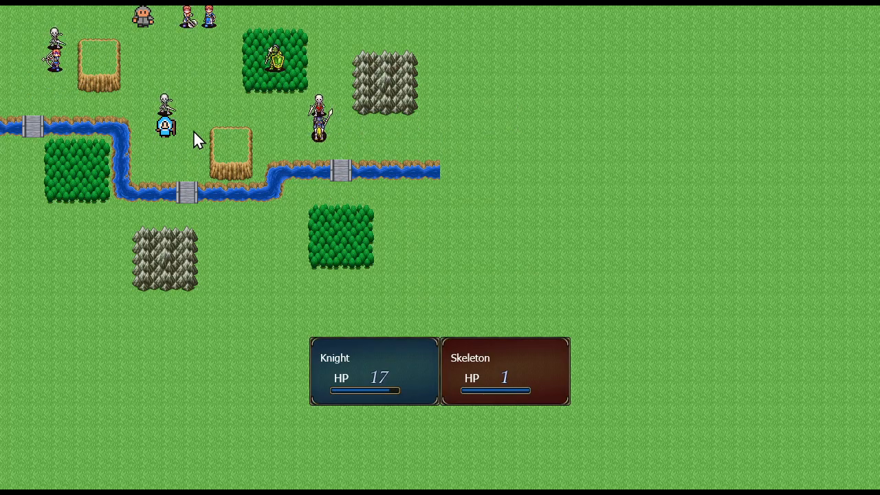
- Move the Archer one tile south and attack the Skeleton two tiles north with the Short Bow
left_click(50, 59)
left_click(51, 77)
left_click(94, 109)
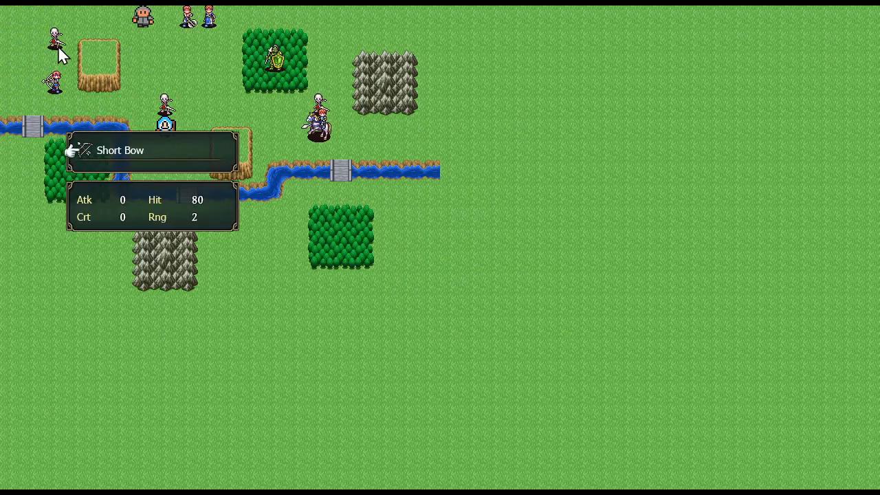
left_click(108, 150)
left_click(55, 40)
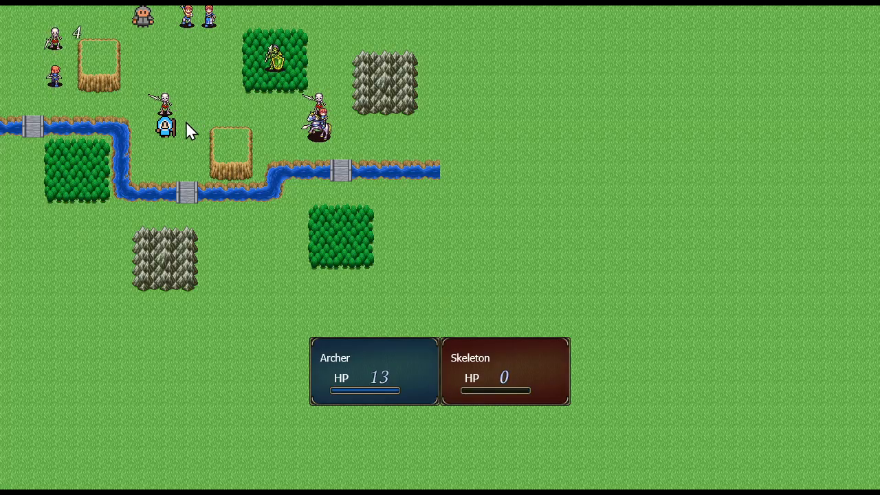
- Keep the Mage on its current tile and have it attack the Skeleton directly to its north
left_click(167, 135)
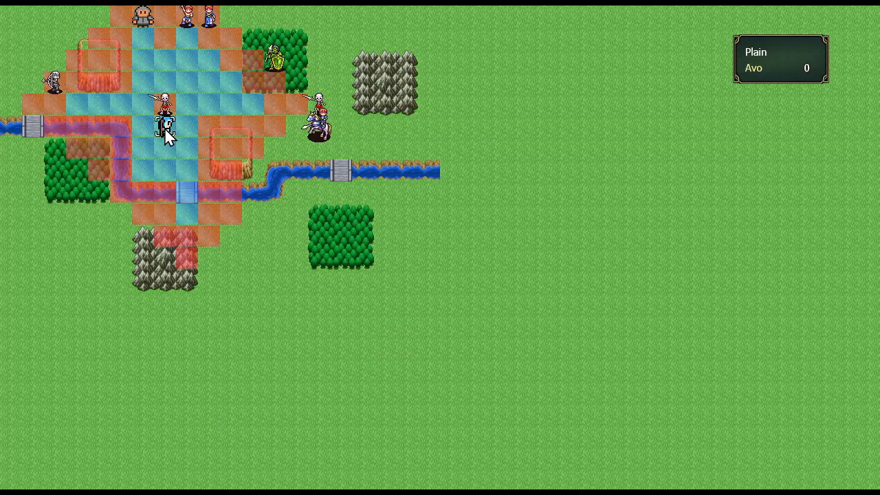
left_click(167, 134)
left_click(209, 153)
left_click(165, 106)
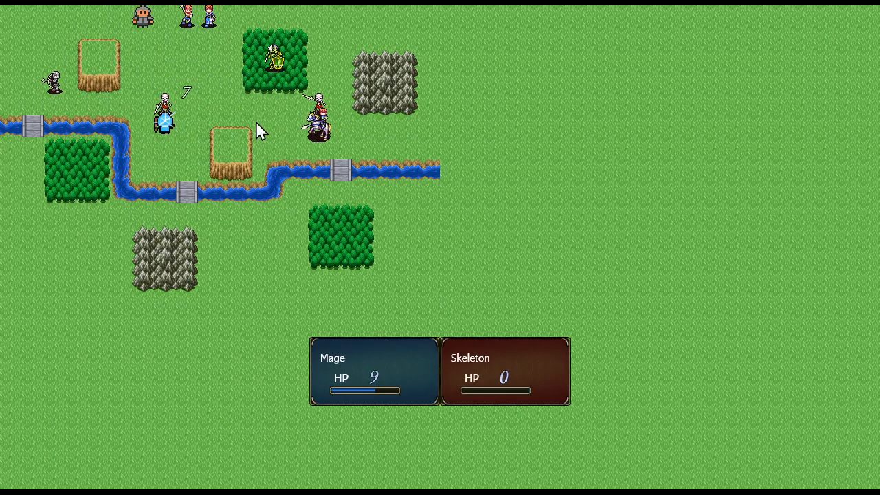
- Keep the Knight on its current tile and have it attack the Skeleton directly to its north
left_click(320, 134)
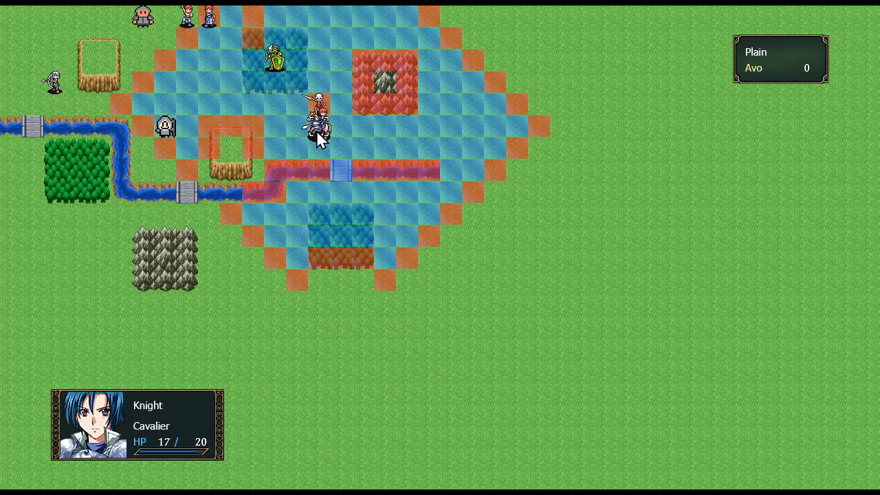
left_click(320, 134)
left_click(339, 154)
left_click(337, 146)
left_click(318, 114)
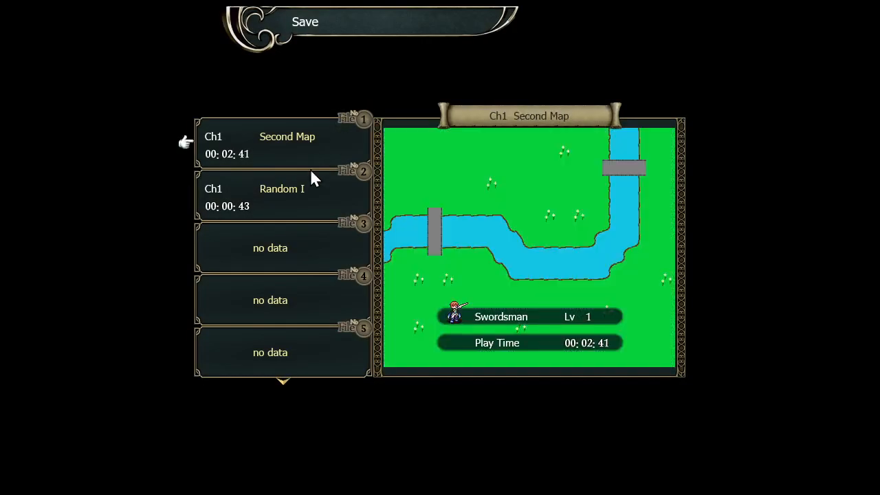
- Save the chapter reached after the victory in the third save file, leave the save screen and quit the playtest
left_click(273, 244)
left_click(425, 268)
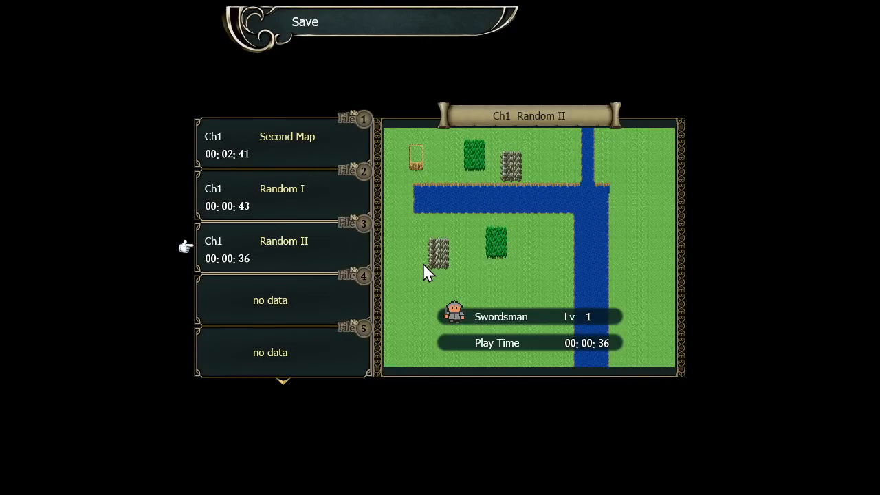
right_click(415, 255)
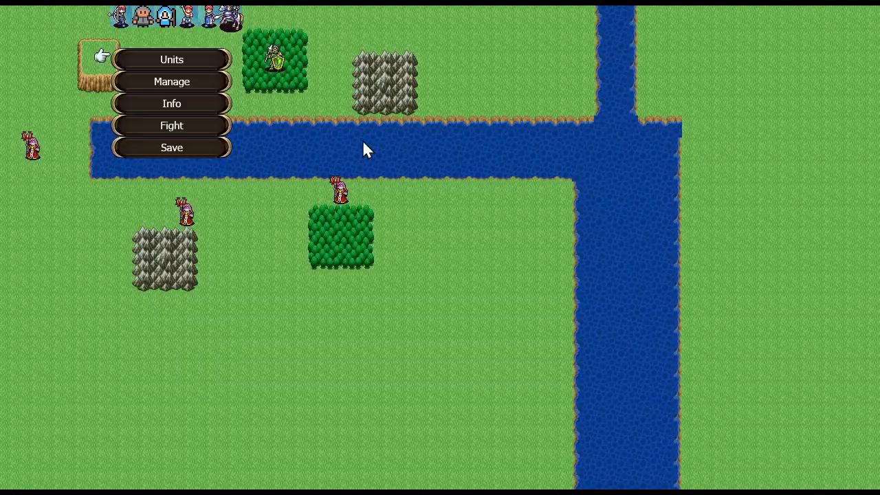
key("Escape")
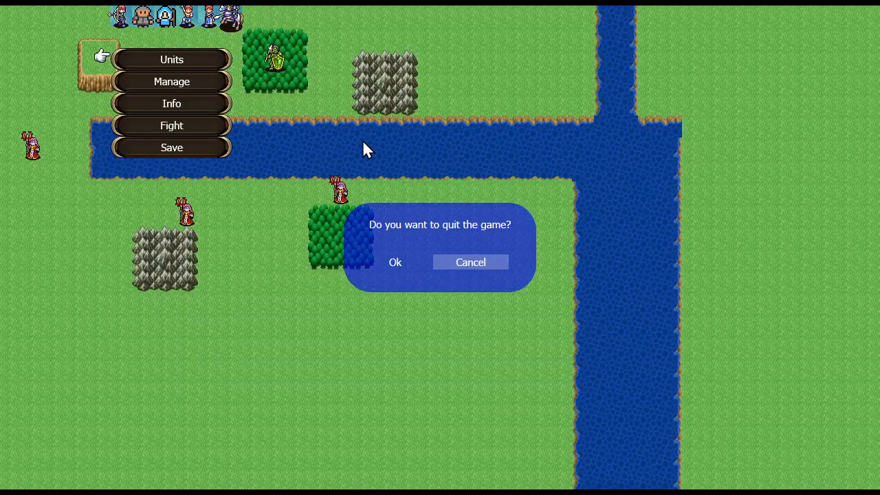
key("Left")
key("Return")
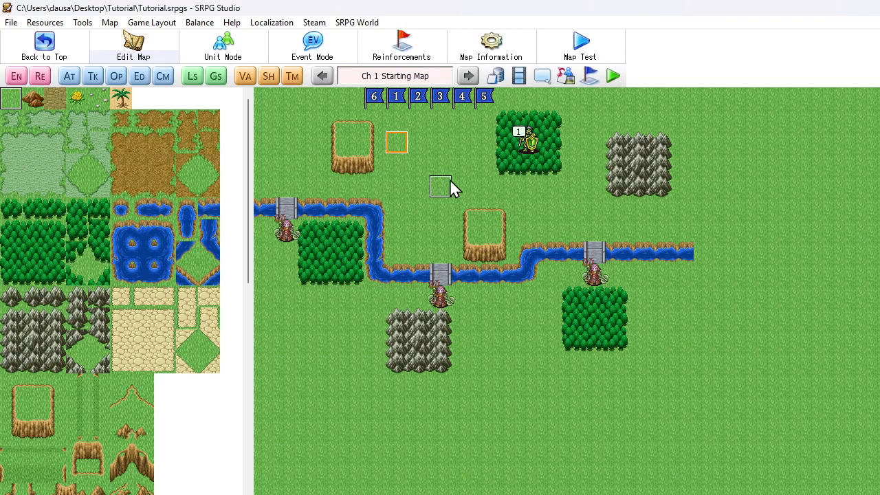
- Reopen the Starting Map for editing and review the commands and conditions of its Victory auto event
left_click(44, 46)
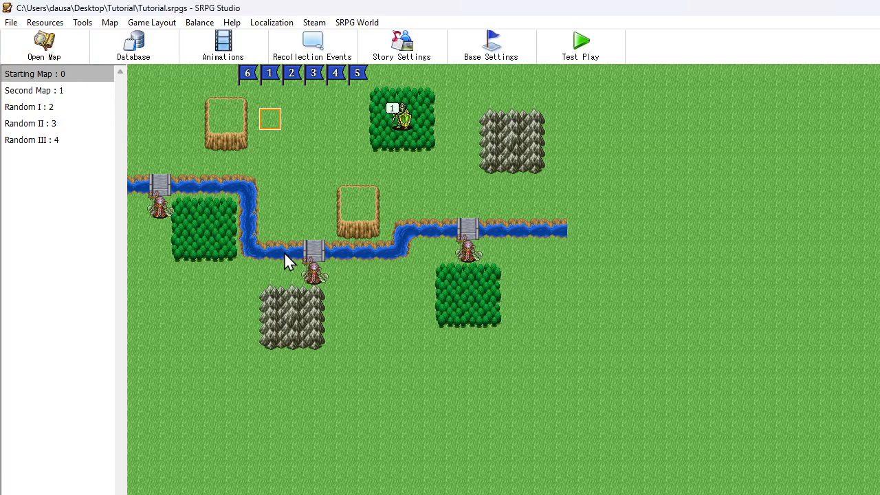
left_click(48, 44)
left_click(63, 73)
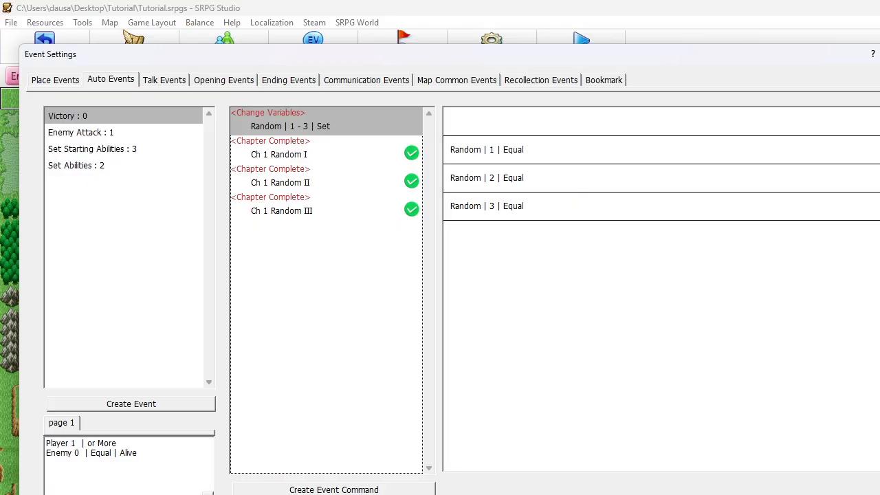
key("Escape")
- Review the player units in the database, from the Monk up through the Warrior and Mage to the Swordsman
left_click(492, 76)
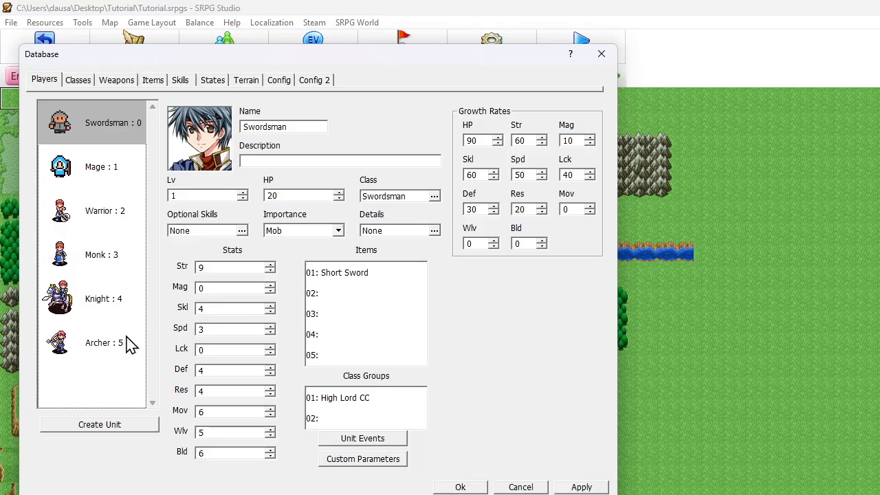
left_click(104, 255)
left_click(100, 204)
left_click(100, 162)
left_click(100, 121)
left_click(459, 490)
- Set the Starting Map's maximum units to 3 in its map information
left_click(487, 53)
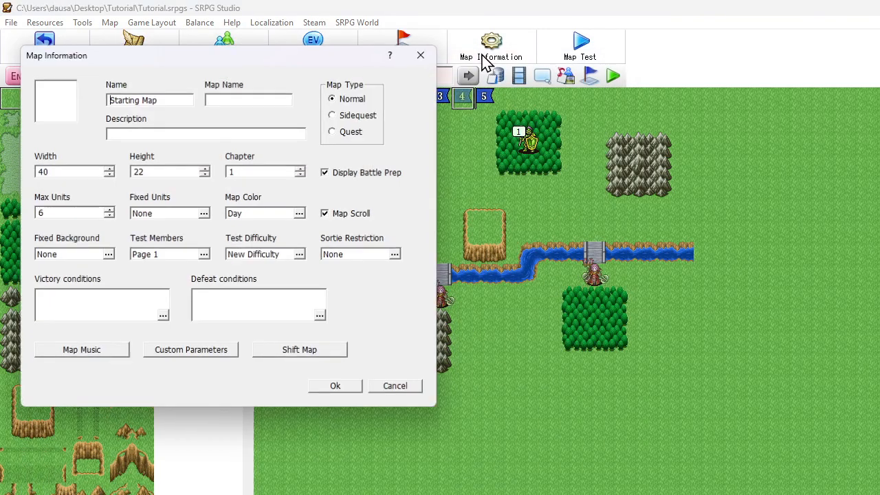
left_click(108, 216)
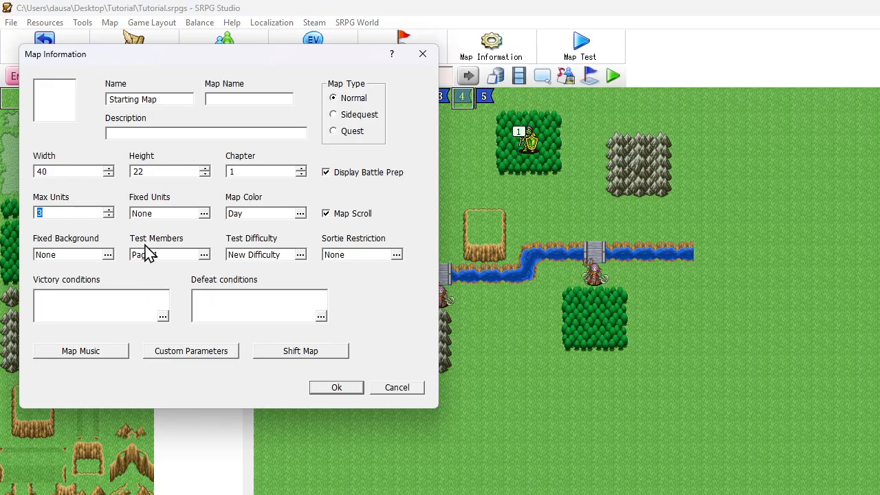
left_click(355, 258)
left_click(524, 371)
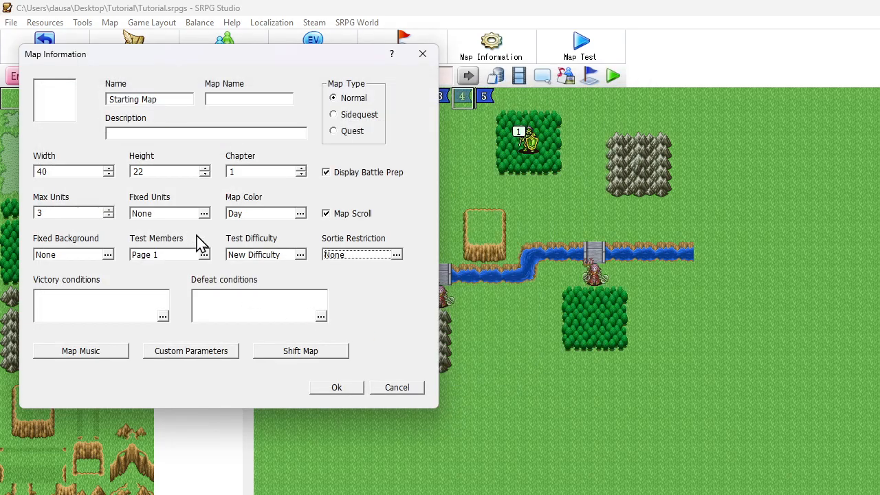
left_click(339, 388)
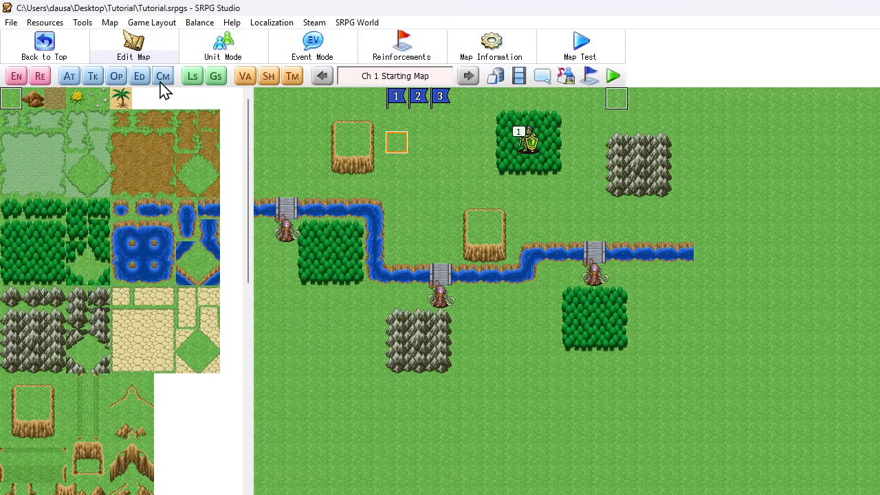
- Open the Starting Map's Victory auto event and select its Change Variables command
left_click(69, 80)
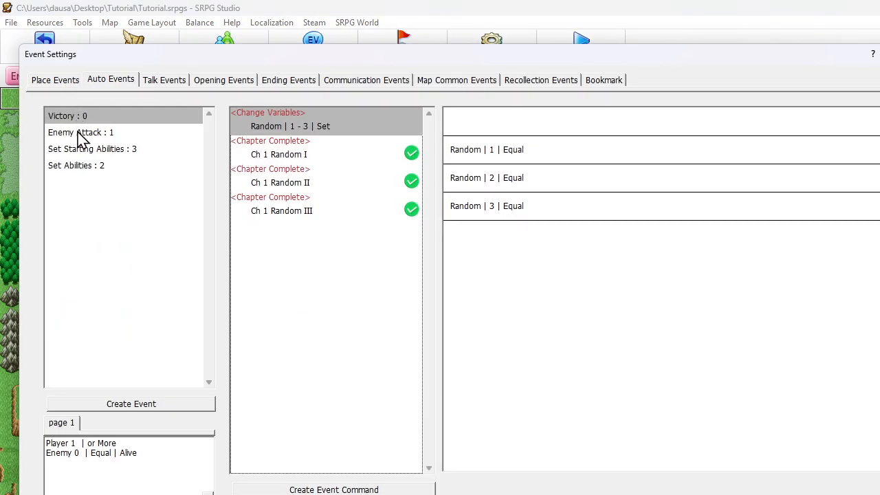
left_click(275, 234)
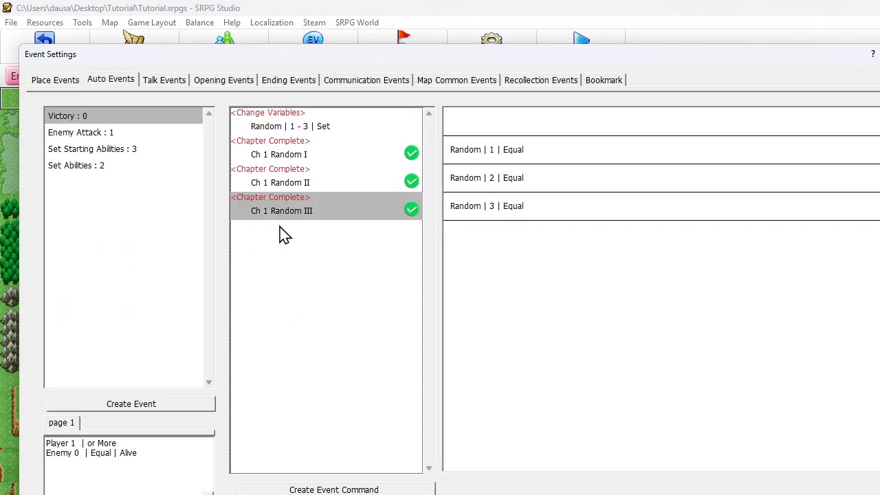
left_click(296, 157)
left_click(298, 129)
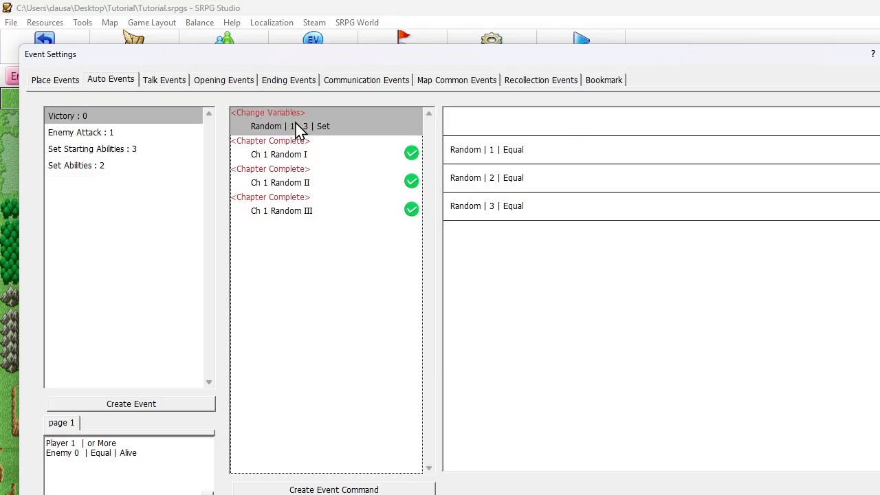
- Insert a Unit Appearance command for the Monk at position (0, 0) after the Change Variables command
right_click(299, 129)
left_click(311, 145)
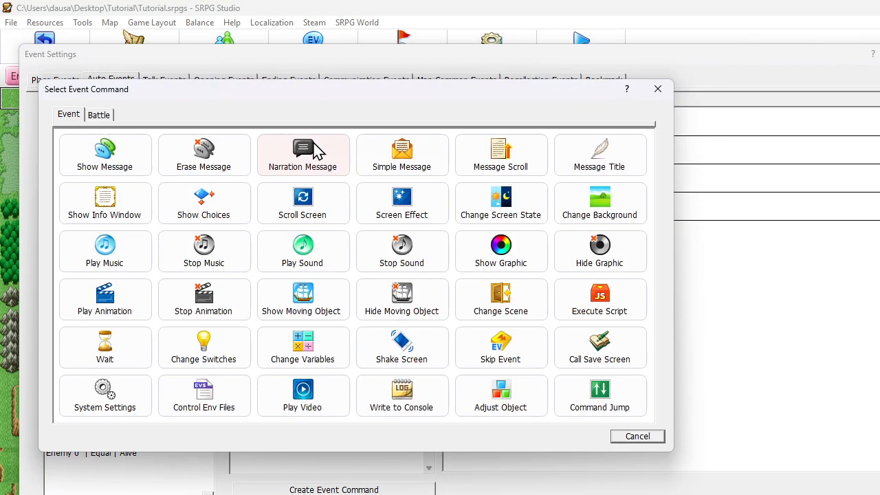
left_click(101, 115)
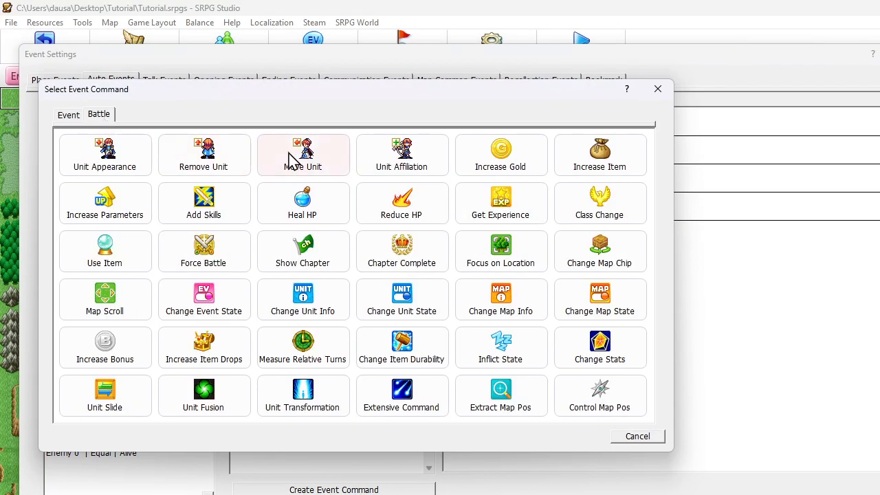
left_click(395, 151)
left_click(225, 238)
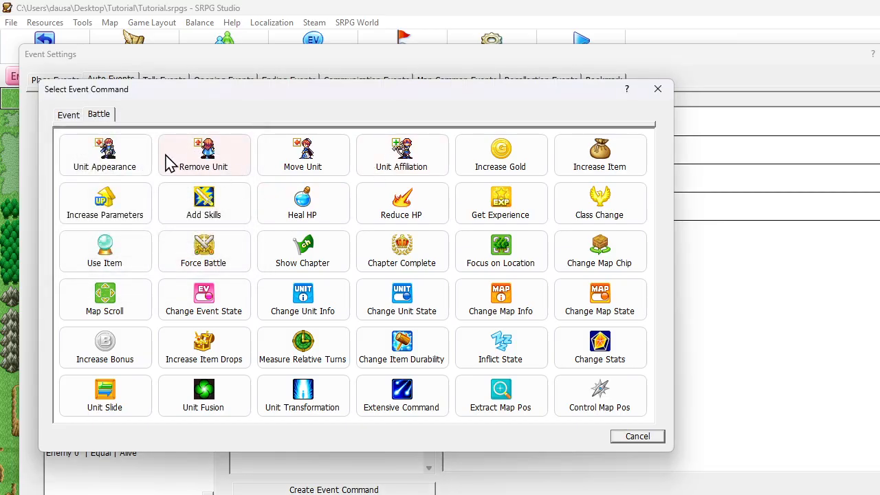
left_click(121, 156)
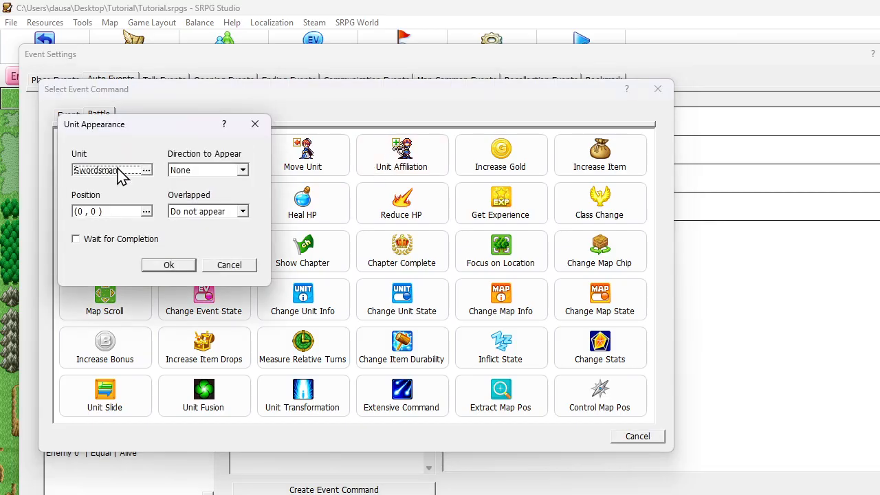
left_click(118, 172)
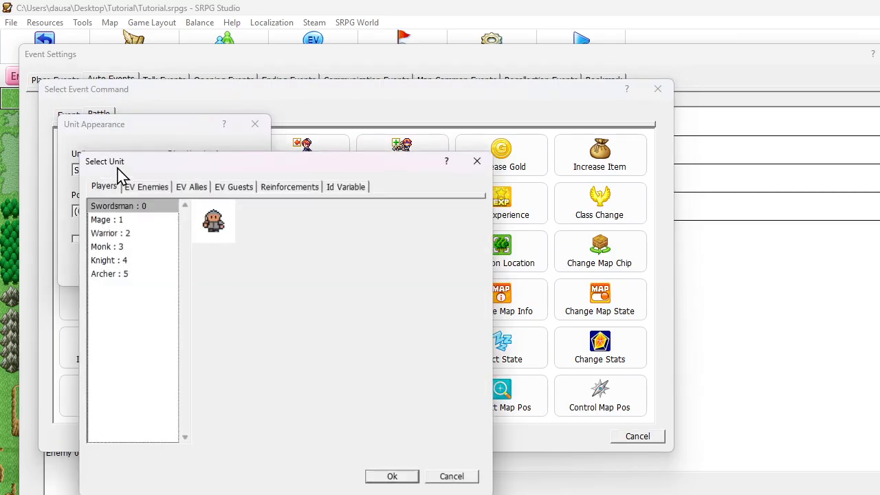
left_click(113, 247)
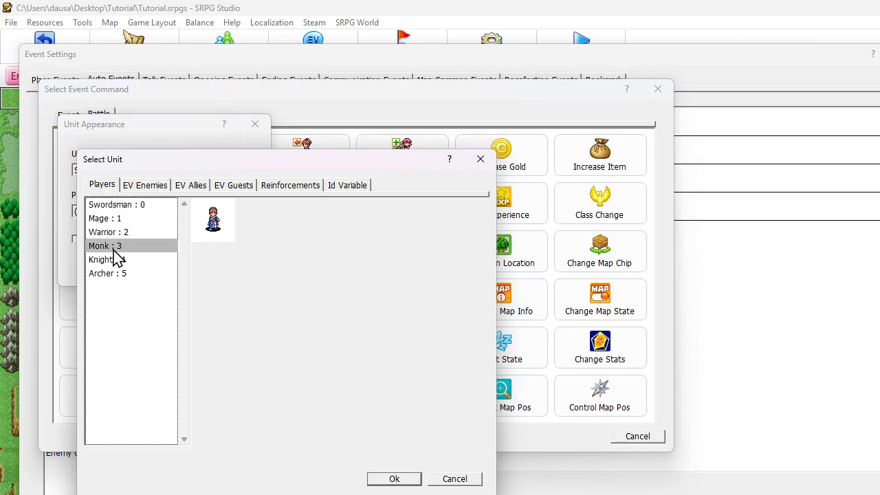
left_click(385, 479)
left_click(193, 267)
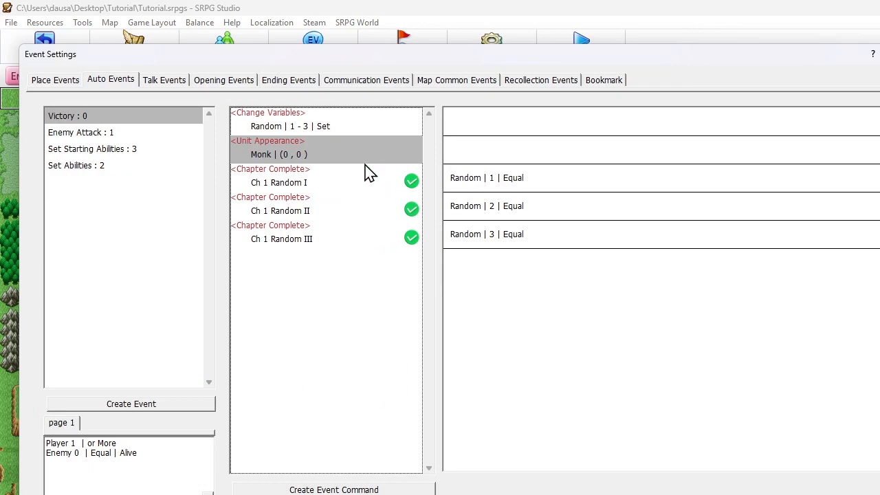
- Duplicate the Random 1 - 3 Change Variables command and arrange one copy above and one below the Monk's Unit Appearance command
left_click_drag(349, 163, 338, 131)
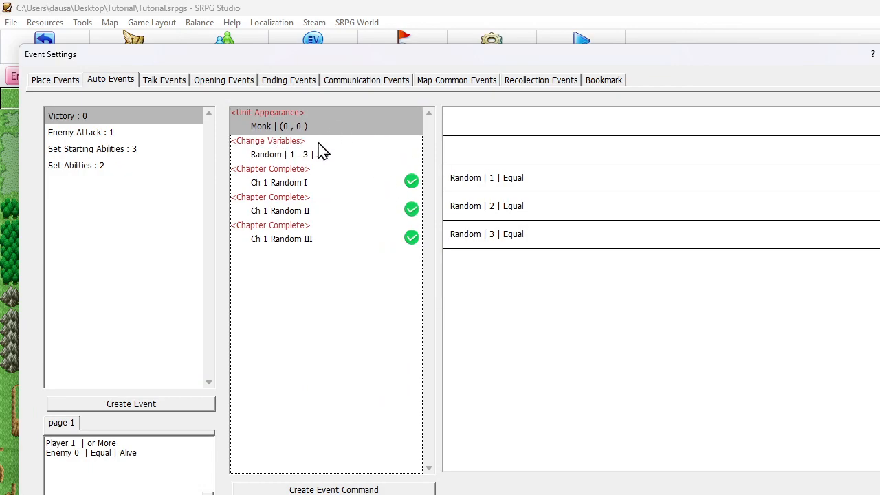
left_click(318, 141)
key("ctrl+c")
left_click(276, 115)
key("ctrl+v")
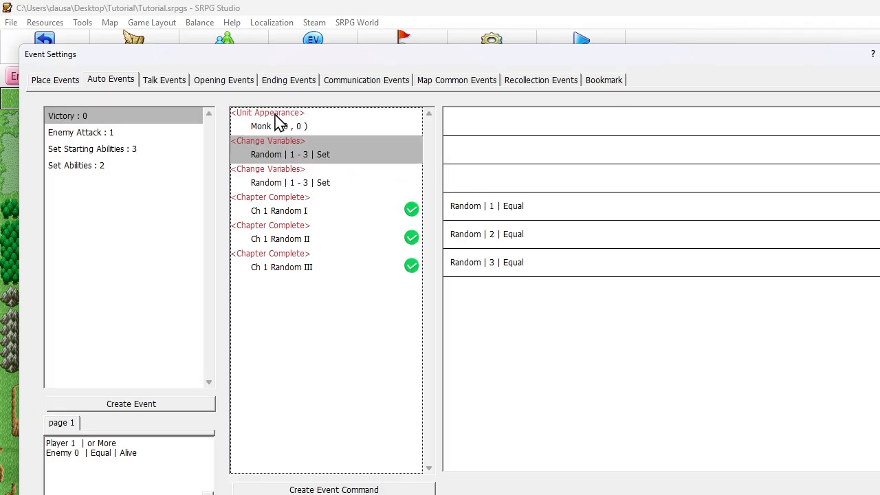
left_click_drag(280, 155, 268, 109)
- Add two copies of the Monk's Unit Appearance command and set the first copy's unit to Knight
left_click(273, 154)
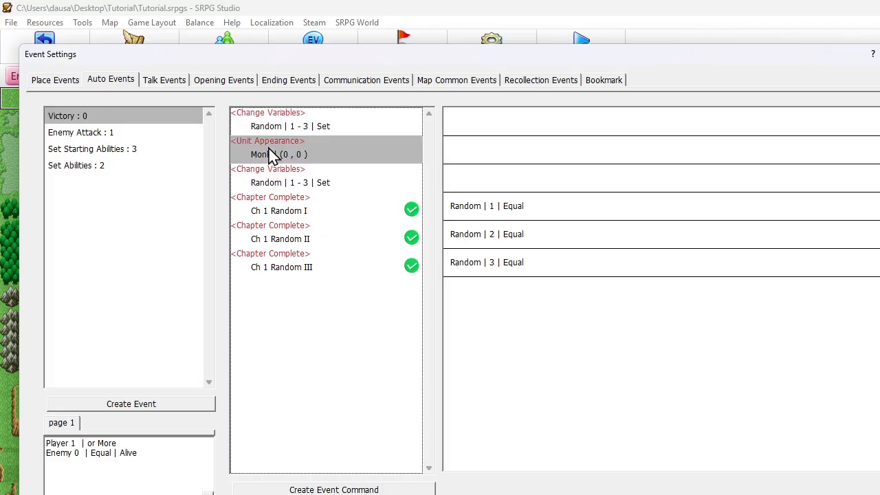
double_click(273, 154)
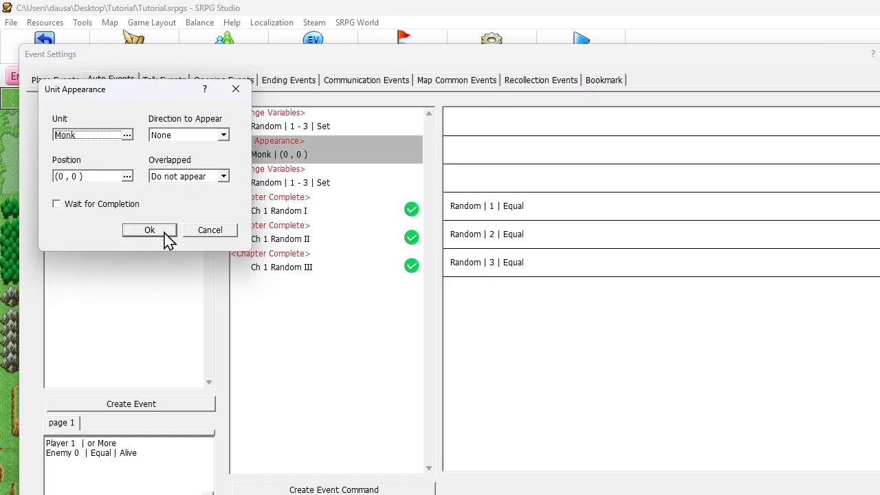
left_click(150, 231)
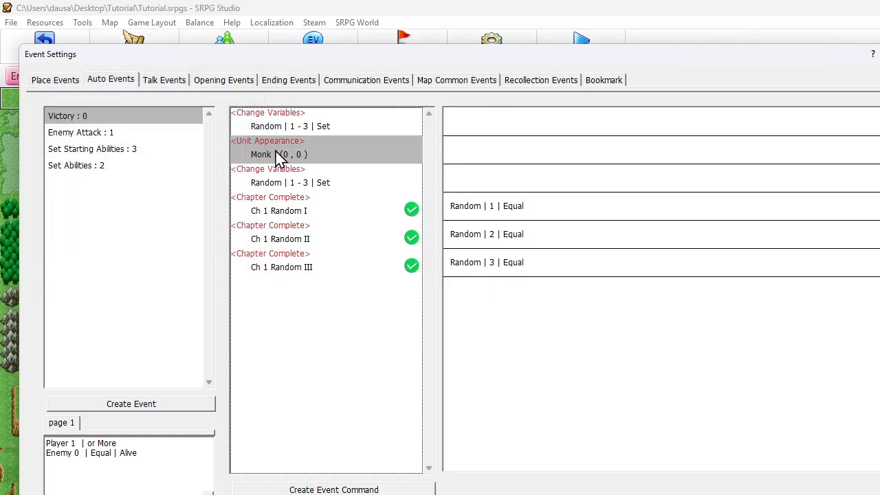
key("ctrl+v")
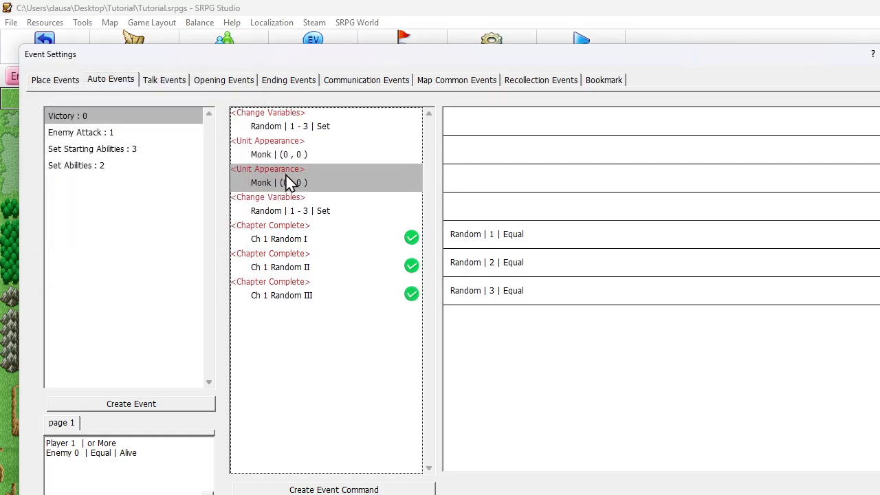
double_click(289, 184)
left_click(124, 135)
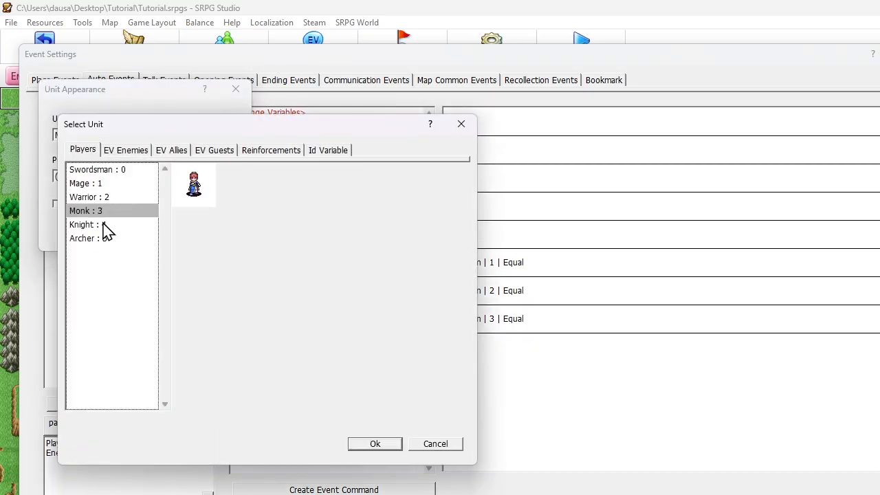
left_click(103, 224)
key("Return")
left_click(153, 232)
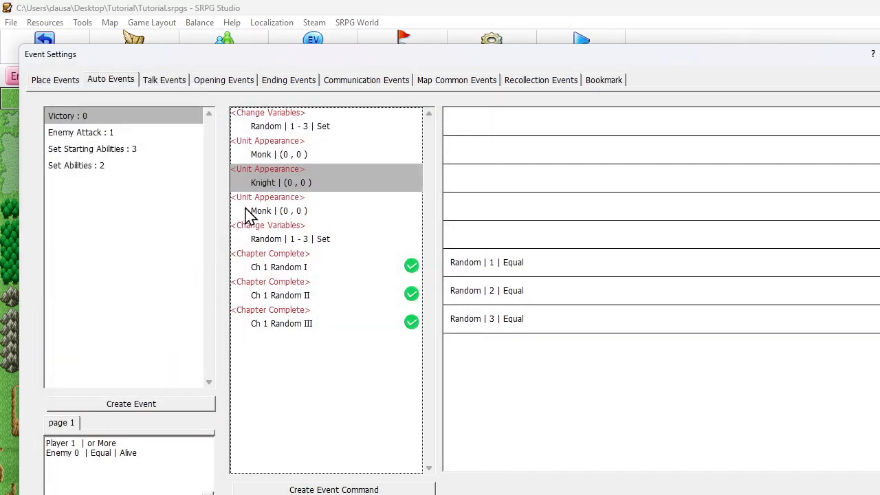
- Set the unit of the last Unit Appearance copy to Archer
double_click(248, 215)
left_click(124, 136)
left_click(93, 240)
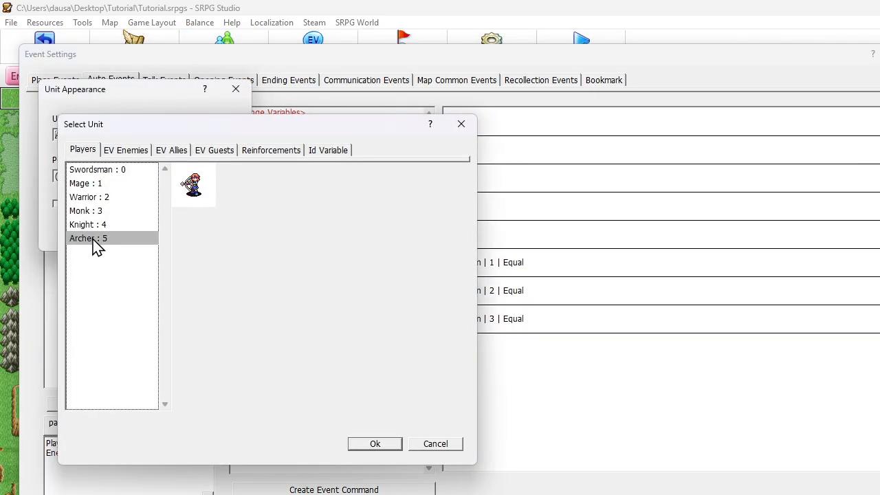
key("Return")
key("Return")
- Add a variable condition to the Monk's Unit Appearance command requiring Random to equal 1
double_click(471, 157)
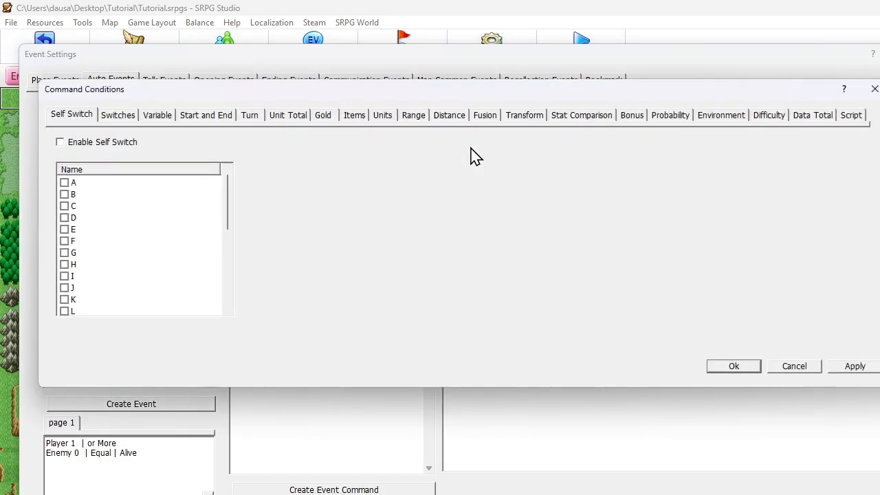
left_click(152, 117)
left_click(274, 142)
left_click(115, 191)
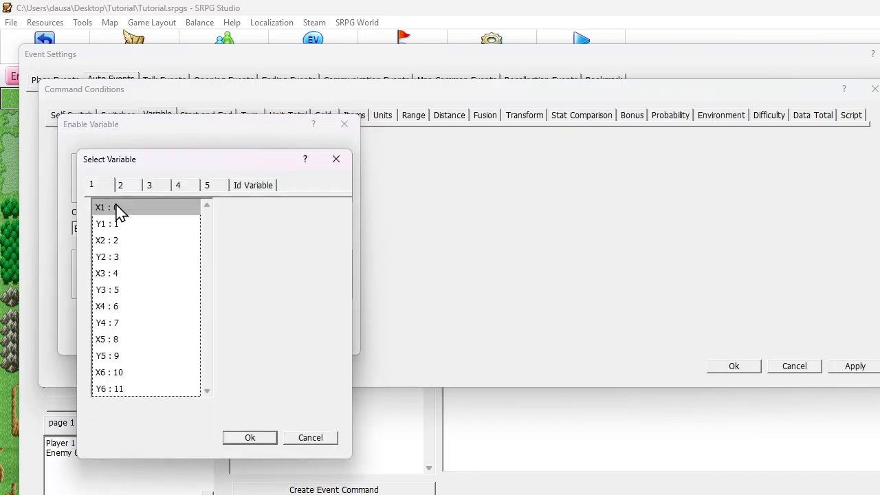
left_click(133, 197)
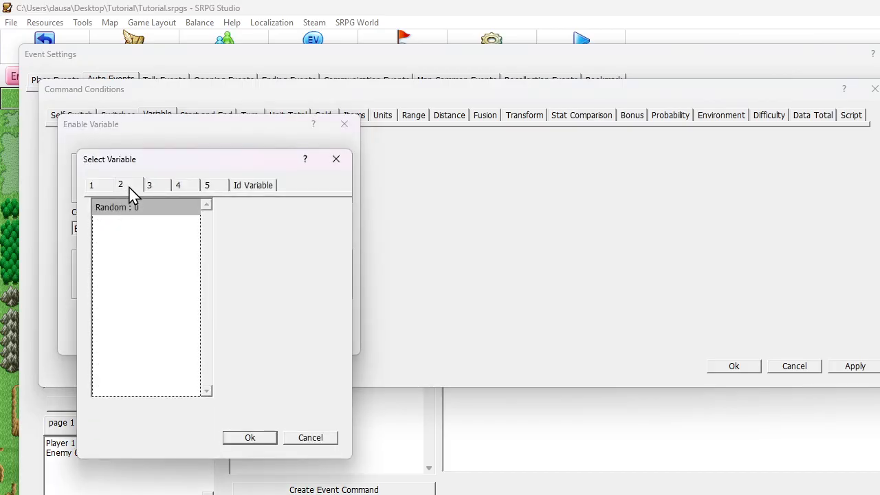
left_click(251, 438)
left_click(96, 282)
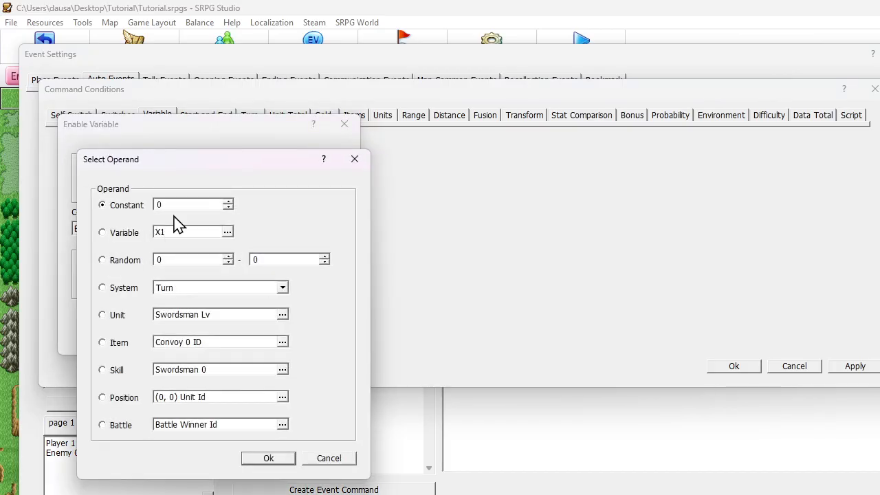
left_click(275, 459)
left_click(265, 336)
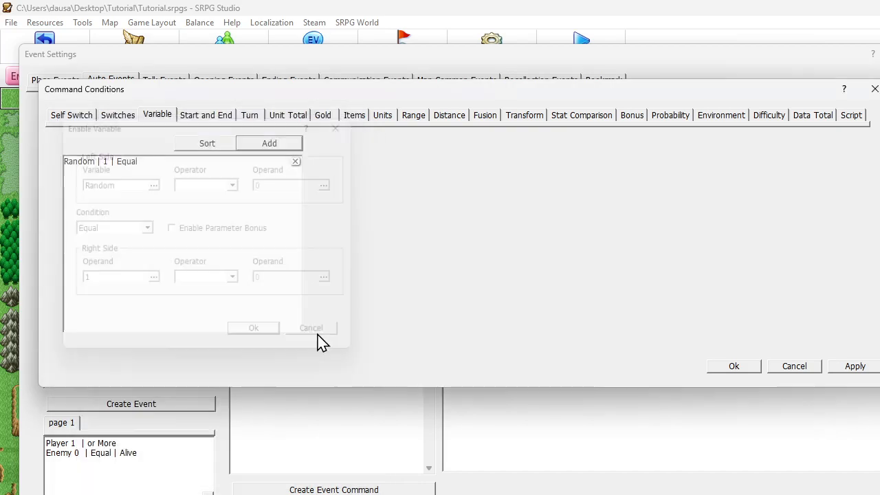
left_click(718, 369)
- Add a variable condition to the Knight's Unit Appearance command requiring Random to equal 2
double_click(479, 185)
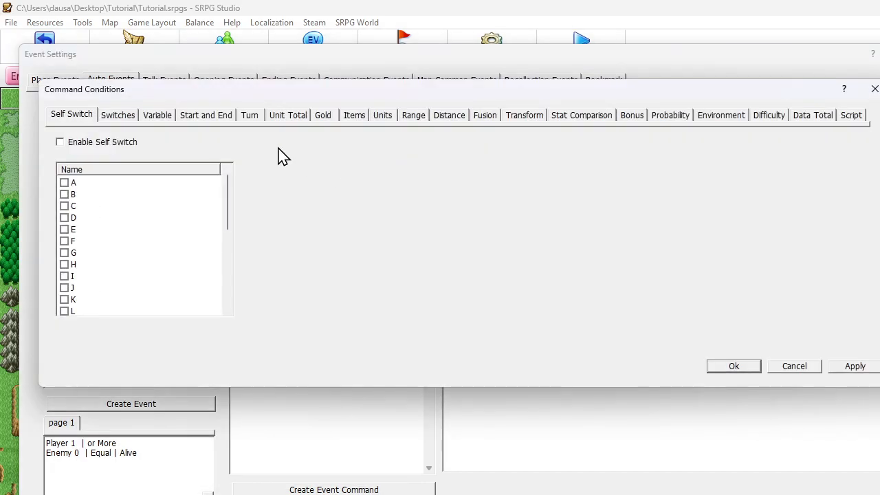
left_click(158, 114)
left_click(267, 146)
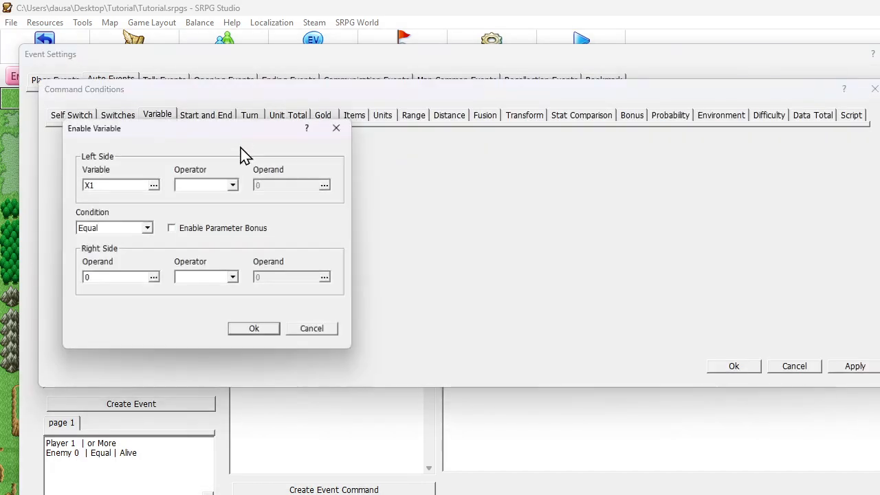
left_click(129, 181)
left_click(134, 188)
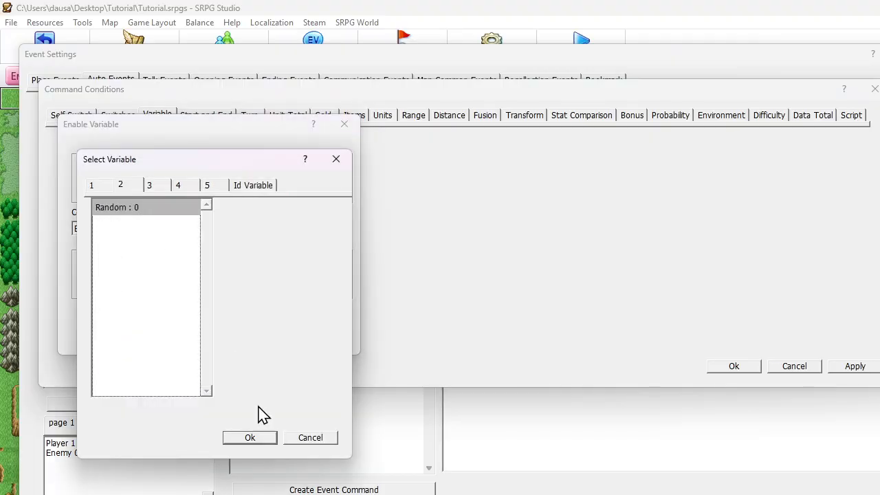
left_click(264, 438)
left_click(110, 280)
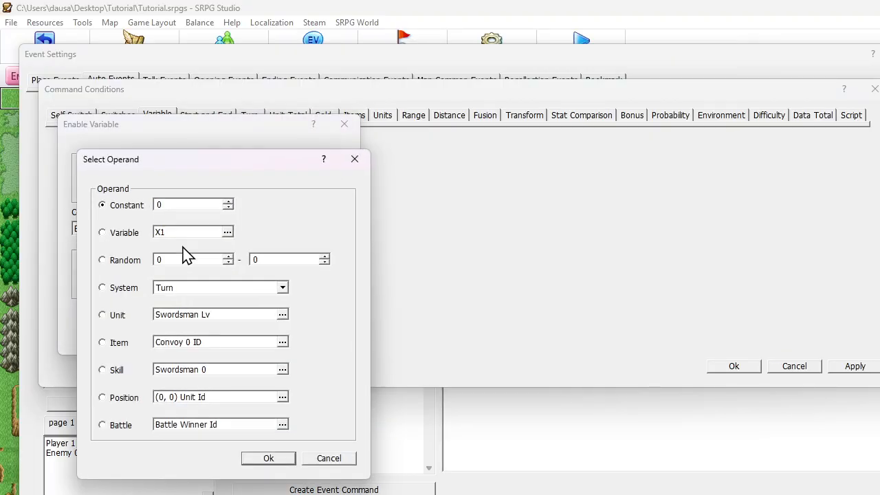
type("2")
left_click(265, 458)
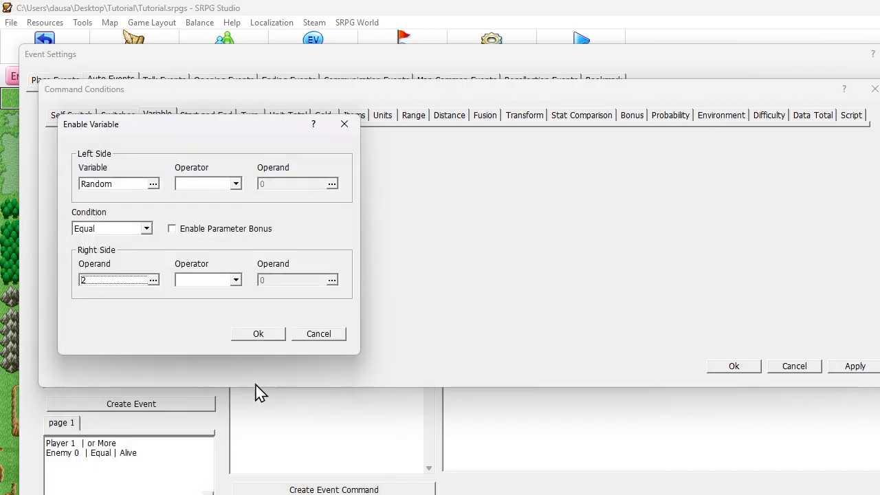
left_click(269, 332)
left_click(709, 367)
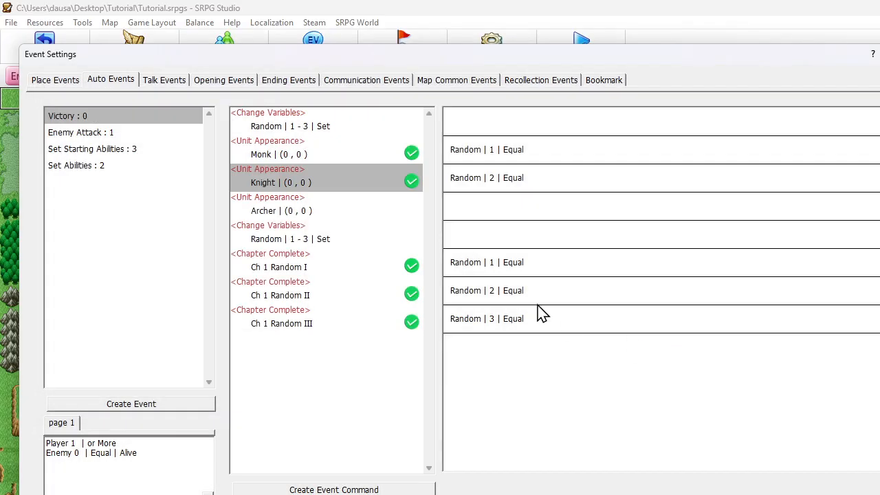
- Add a variable condition to the Archer's Unit Appearance command requiring Random to equal 3
double_click(485, 216)
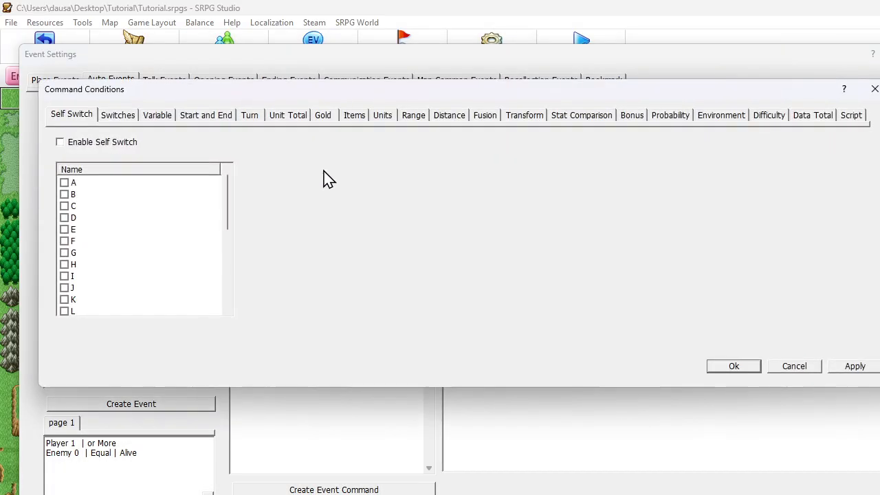
left_click(121, 117)
left_click(155, 117)
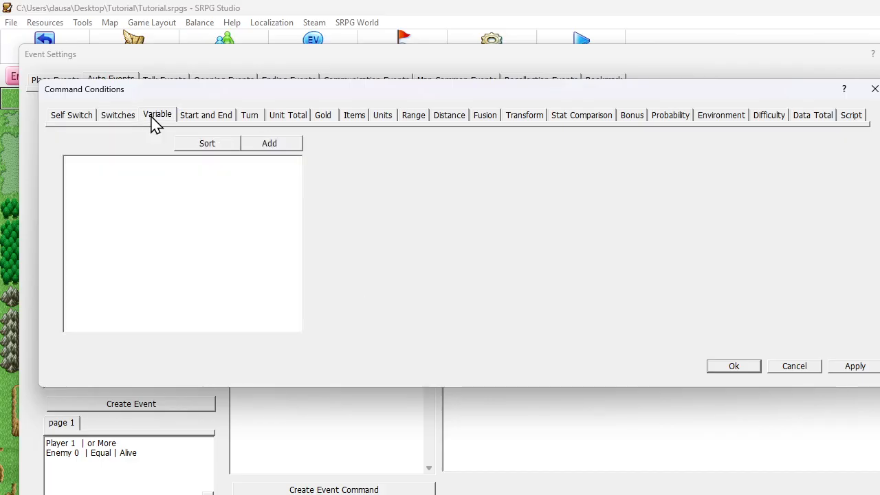
left_click(277, 146)
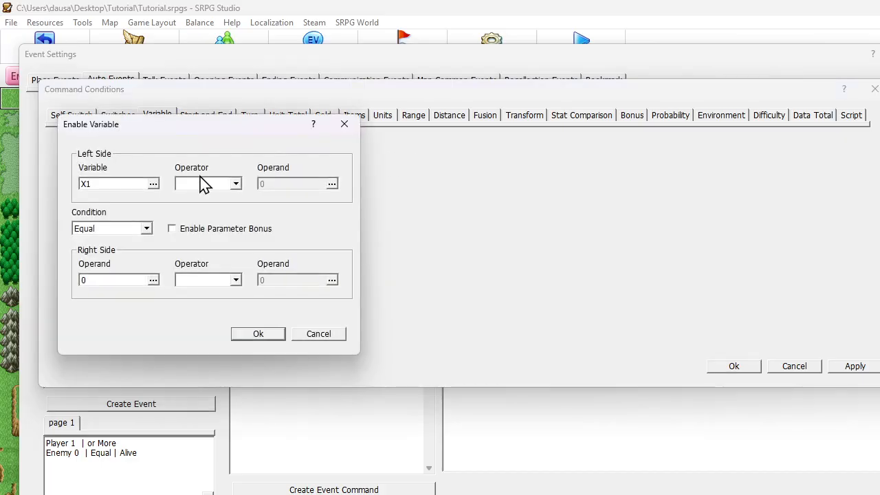
left_click(144, 184)
left_click(135, 196)
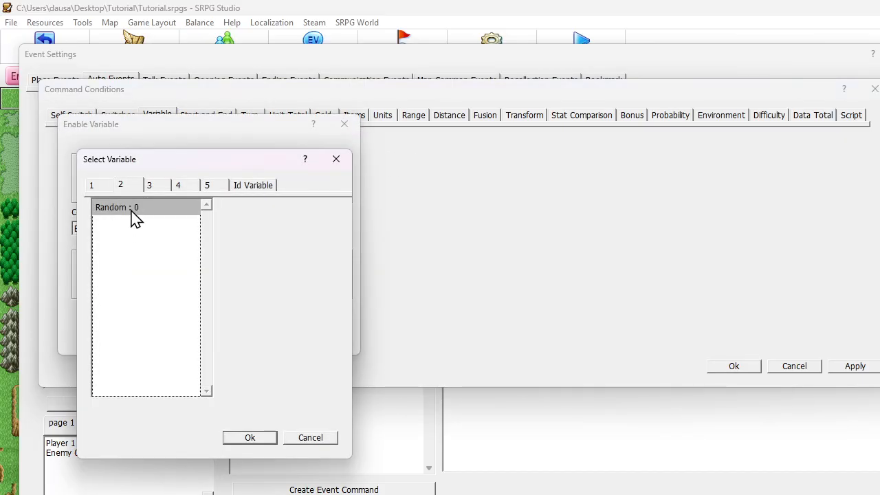
left_click(237, 440)
left_click(111, 282)
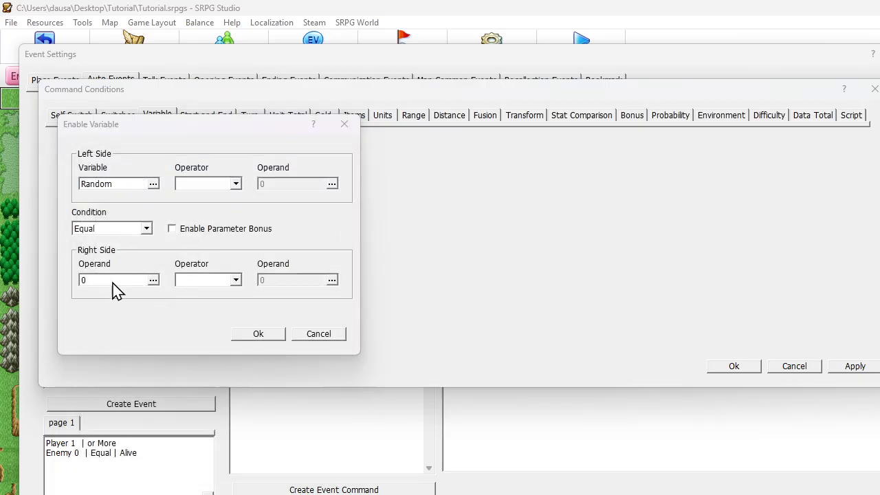
double_click(182, 205)
type("3")
left_click(272, 456)
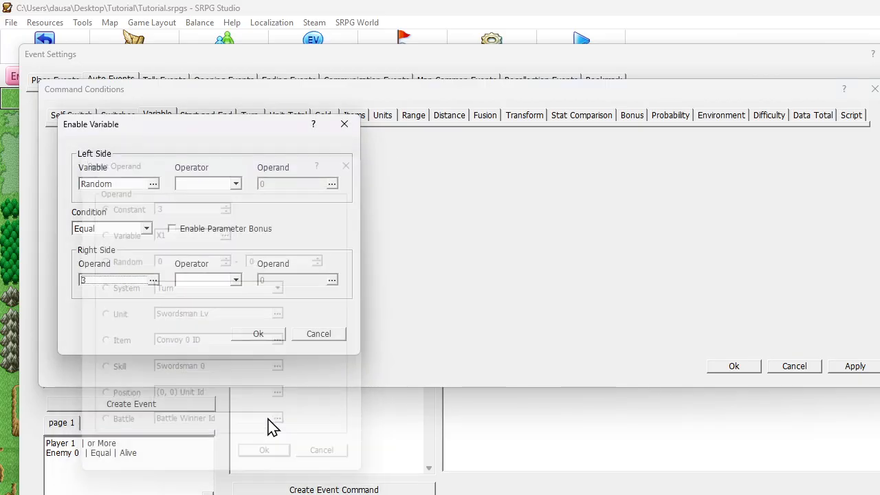
left_click(261, 334)
left_click(741, 366)
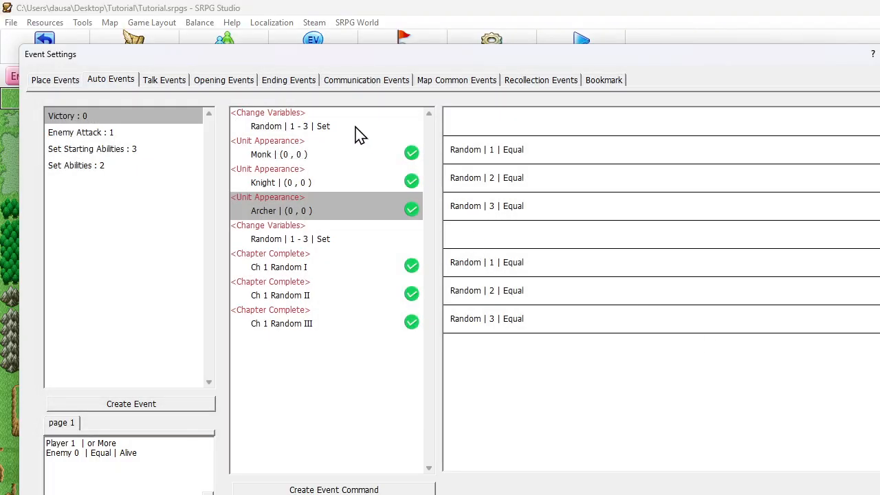
left_click(306, 155)
left_click(302, 189)
left_click(296, 227)
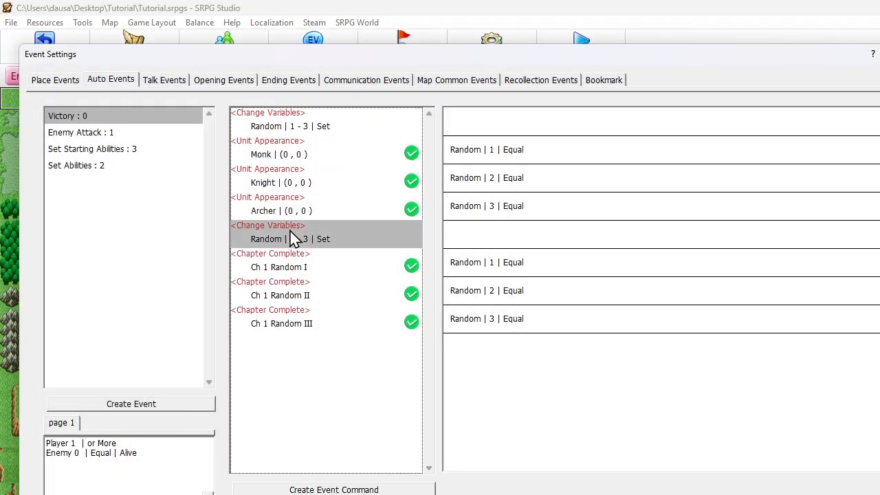
left_click(289, 214)
left_click(297, 158)
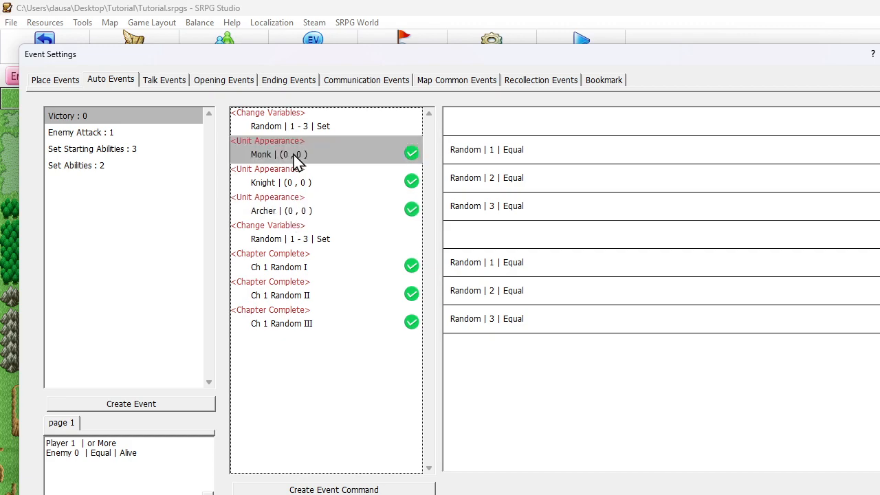
right_click(302, 159)
left_click(333, 177)
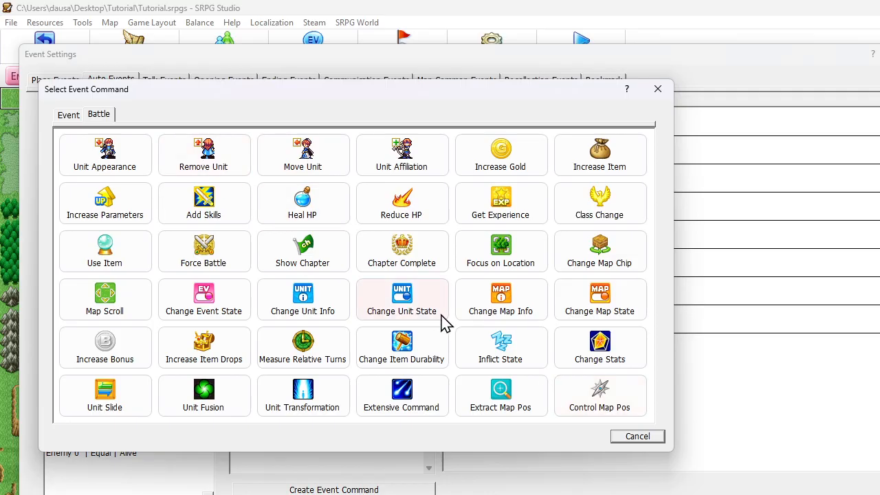
left_click(634, 436)
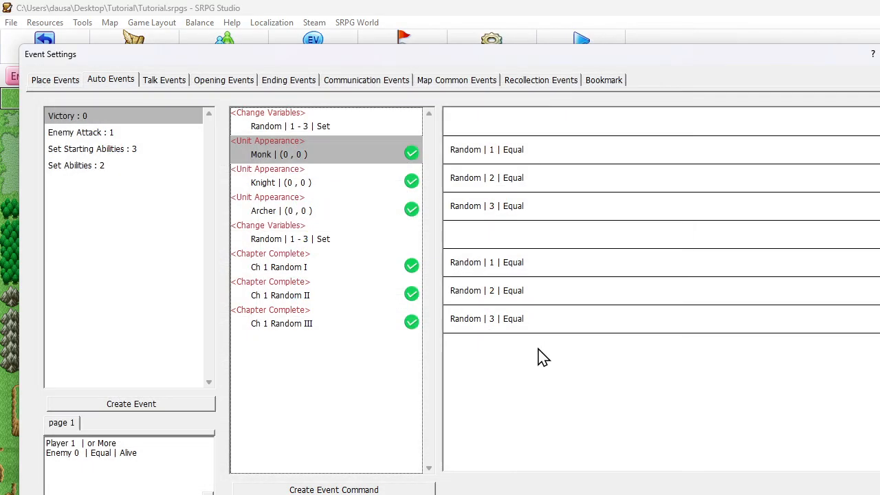
- Insert a Show Message command after the Monk's Unit Appearance, with Monk as the unit and the text "Your Monk has arrived."
right_click(304, 160)
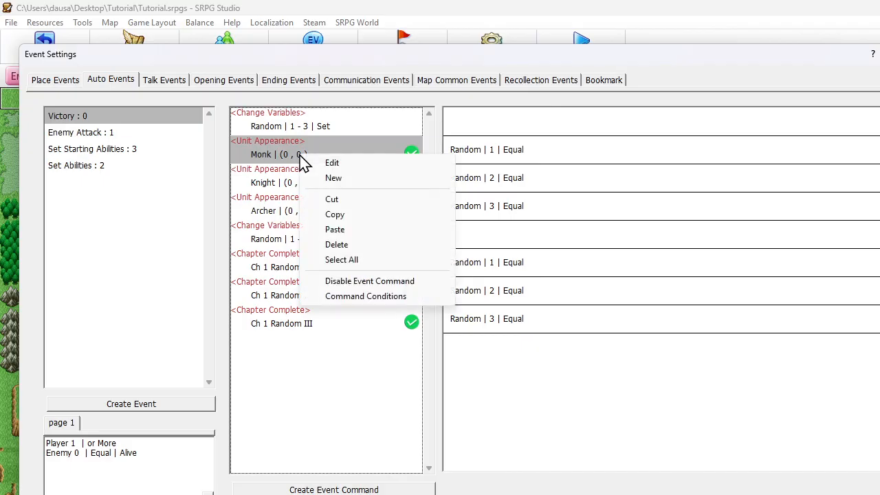
left_click(333, 179)
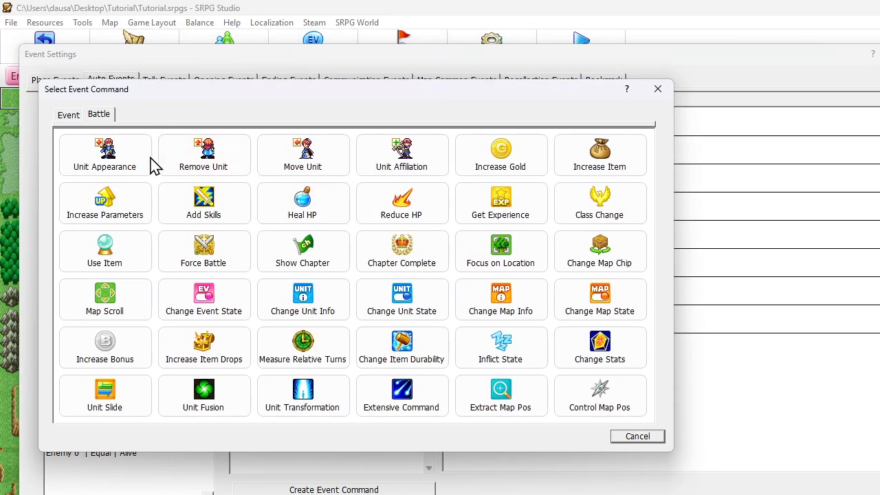
left_click(67, 115)
left_click(100, 153)
left_click(108, 171)
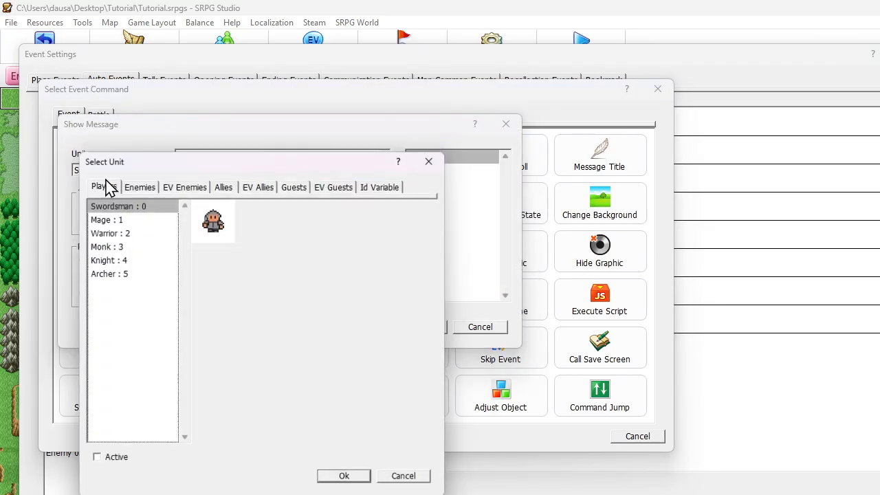
left_click(114, 246)
left_click(345, 477)
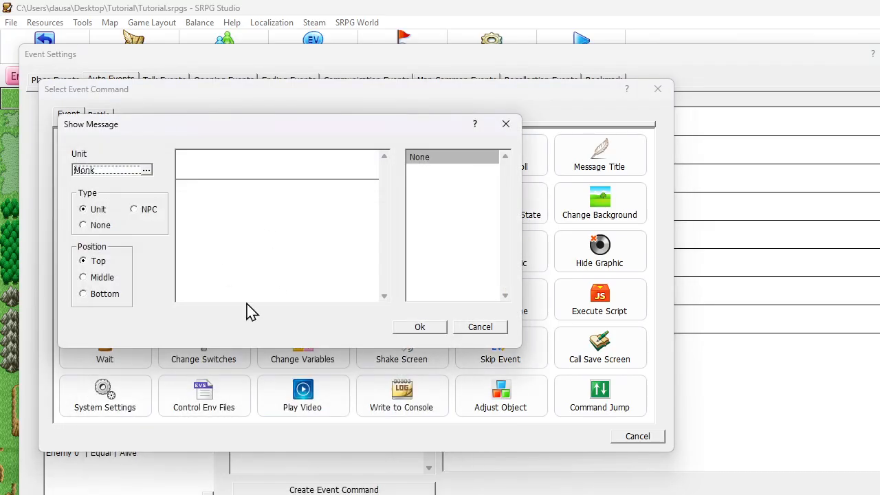
left_click(314, 169)
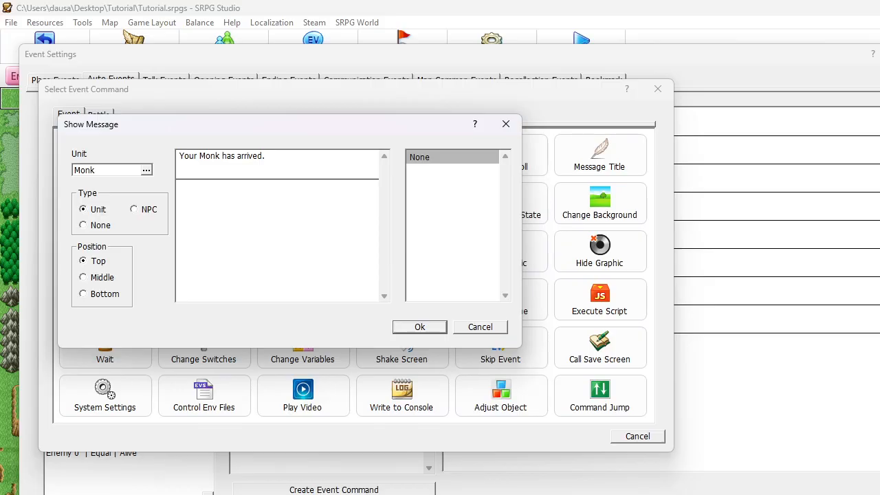
left_click(442, 326)
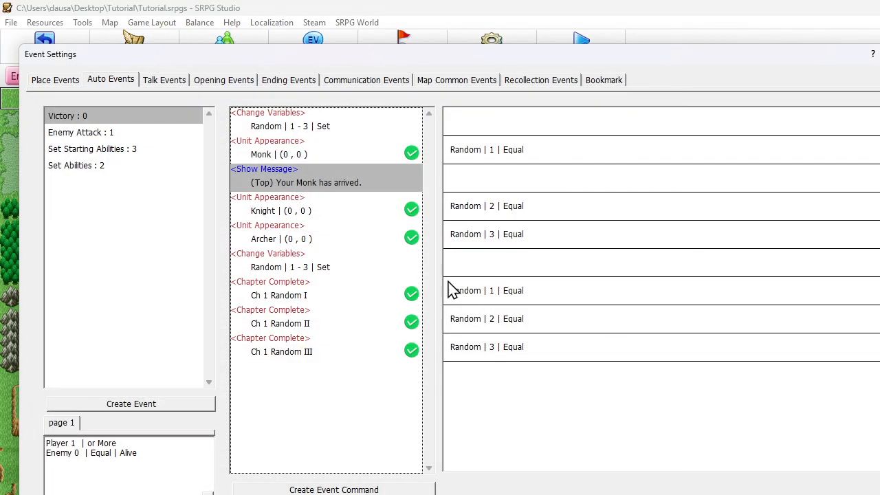
- Add a variable condition to the Monk's Show Message command requiring Random to equal 1
double_click(459, 182)
left_click(166, 119)
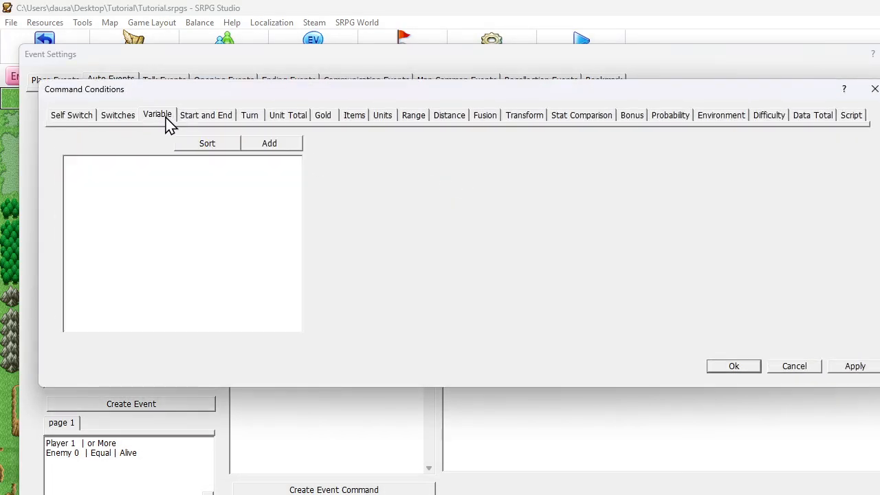
left_click(266, 144)
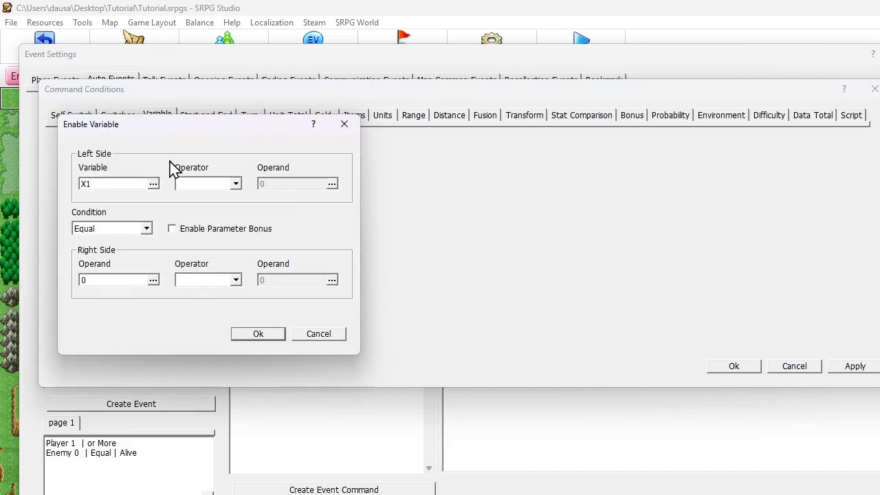
left_click(121, 187)
left_click(121, 186)
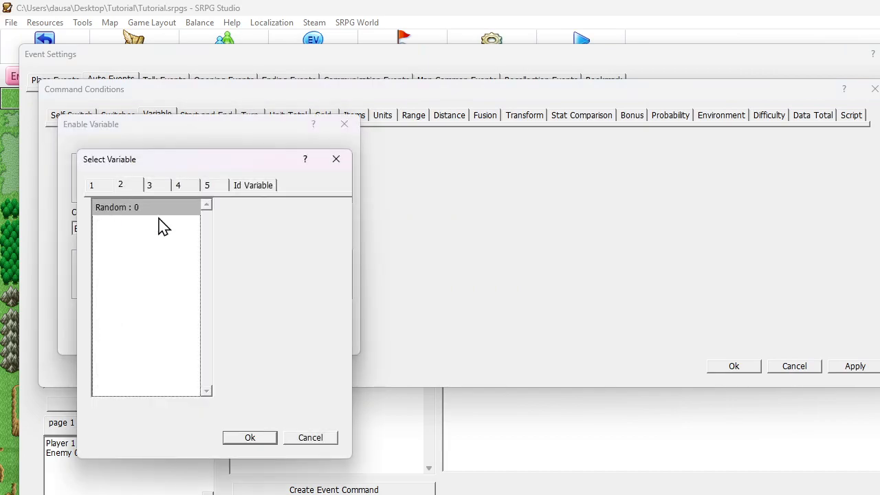
left_click(255, 443)
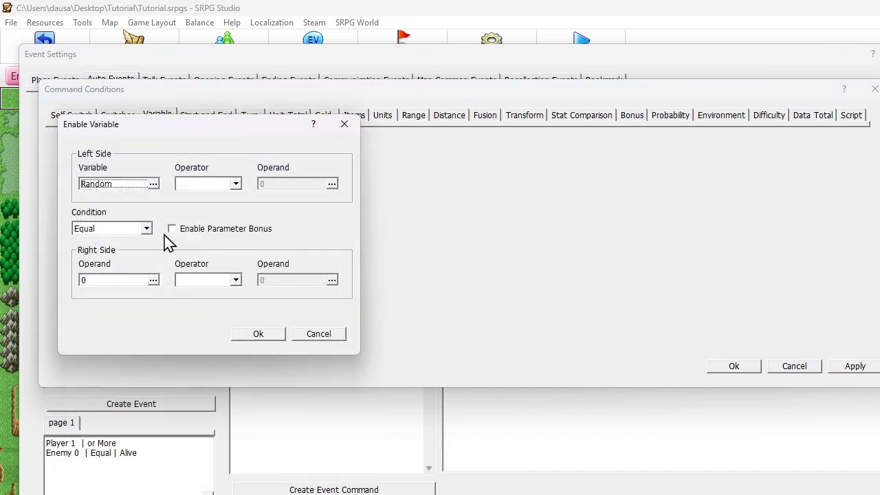
left_click(133, 280)
type("1")
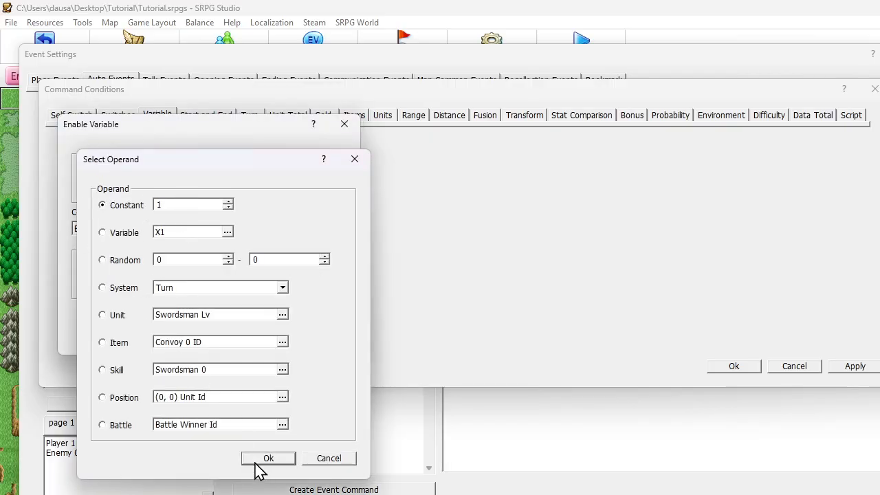
left_click(256, 461)
left_click(254, 334)
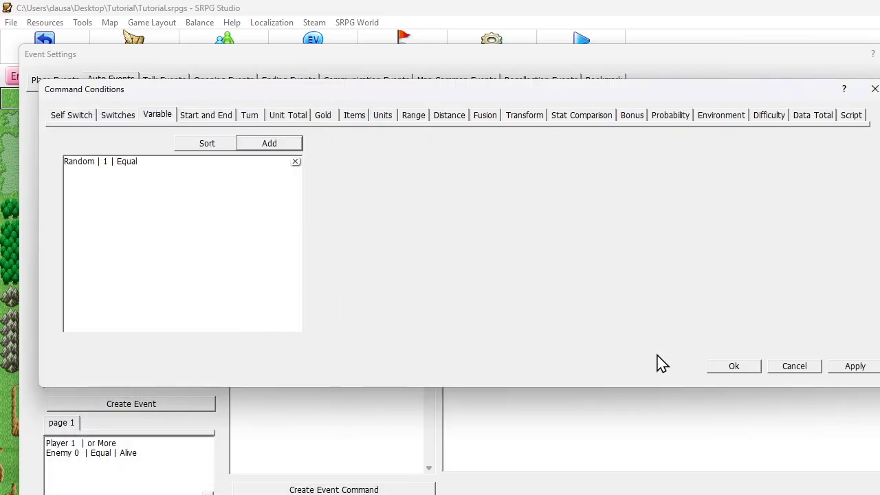
left_click(733, 367)
left_click(332, 183)
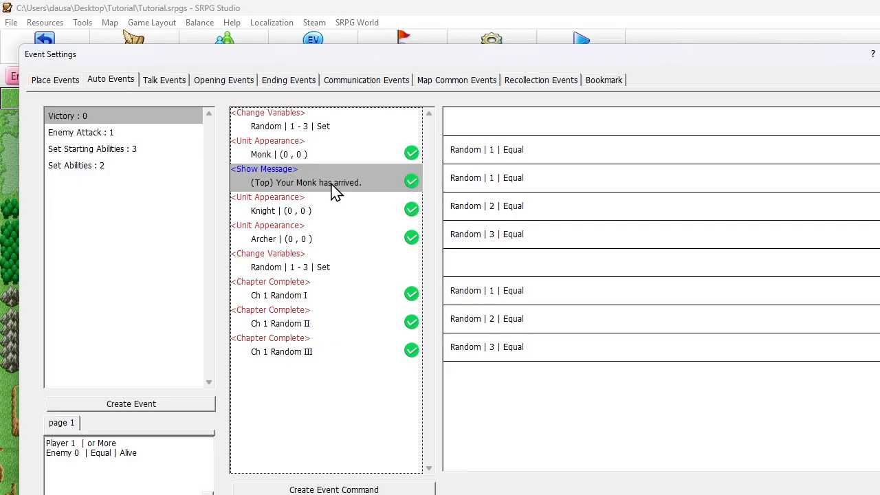
- Paste copies of the Monk's Show Message command after the Knight's and the Archer's Unit Appearance commands
left_click(320, 212)
key("ctrl+v")
left_click(311, 265)
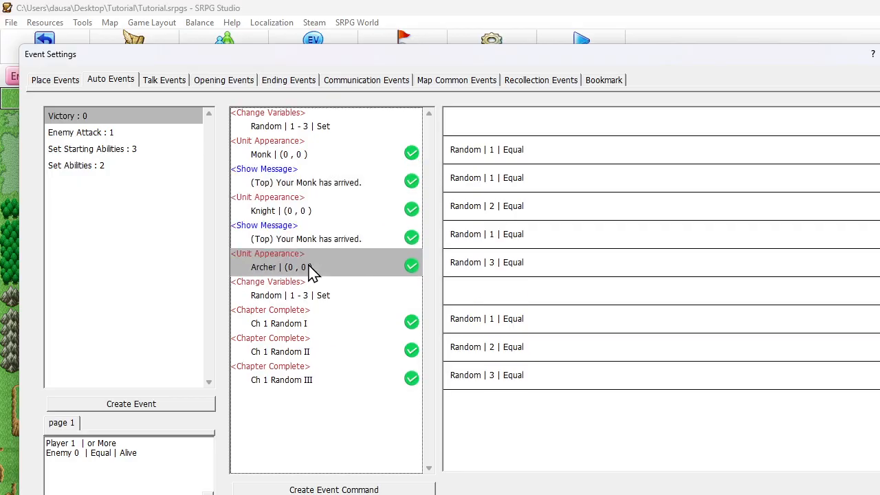
key("ctrl+v")
- Edit the copied message after the Knight's Unit Appearance to use the Knight unit and the text "Your Knight has arrived."
double_click(310, 238)
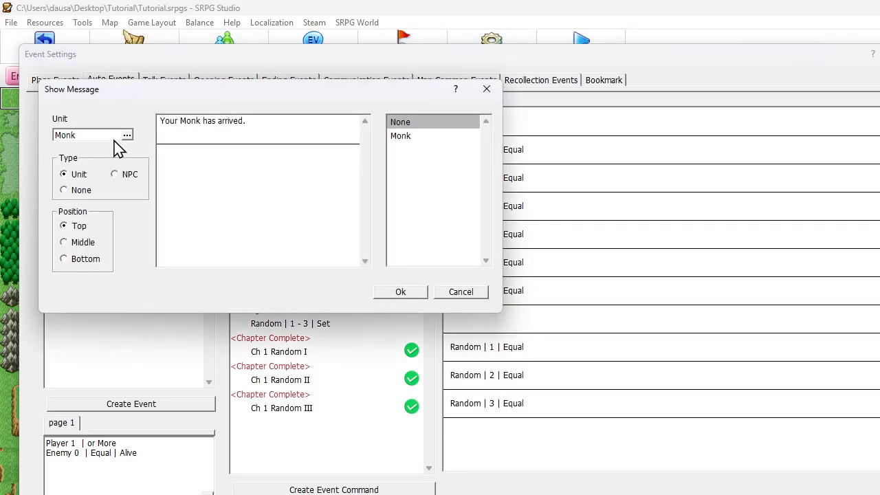
left_click(114, 136)
left_click(107, 224)
left_click(325, 444)
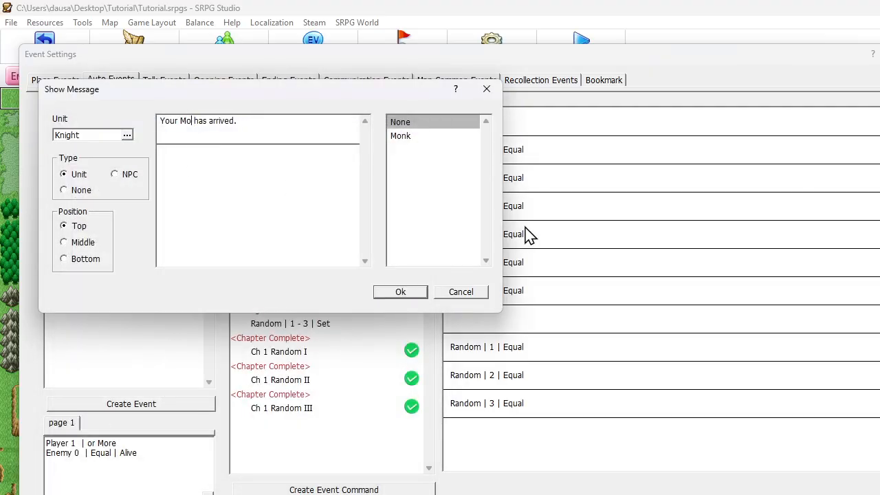
type("Knight")
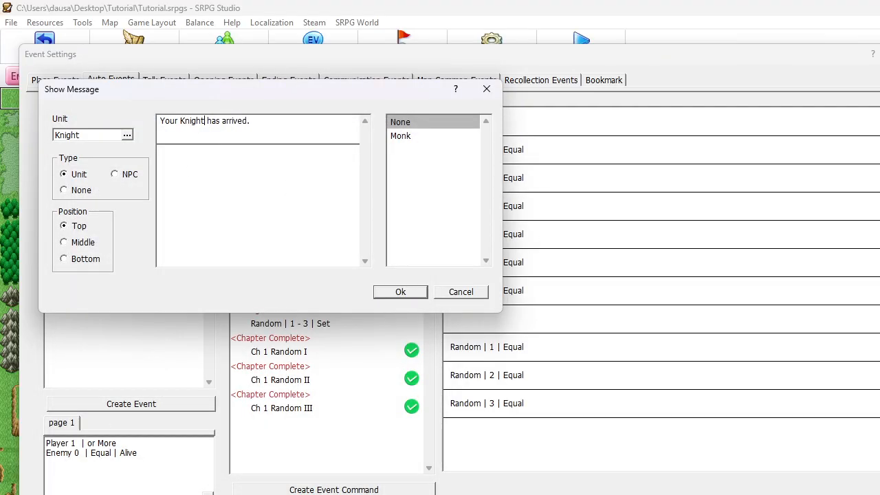
left_click(402, 293)
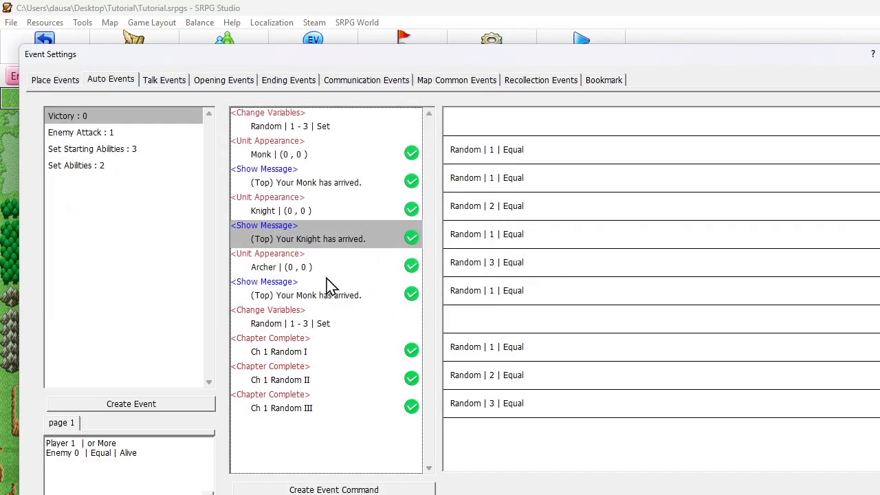
- Change the copied message after the Archer's Unit Appearance to read "Your Archer has arrived."
double_click(314, 294)
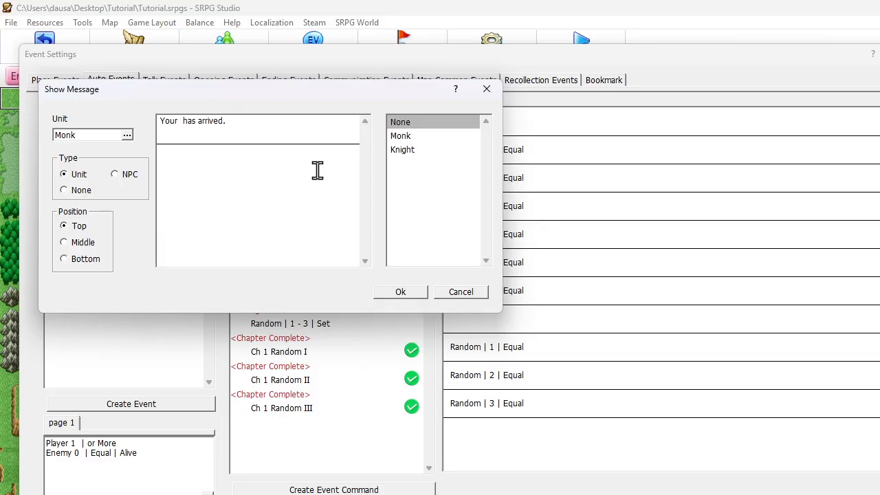
type("Archer")
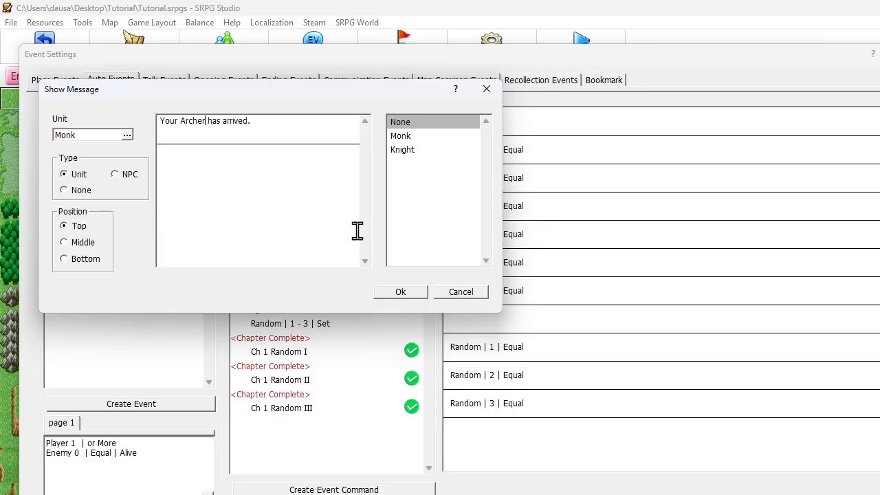
left_click(398, 294)
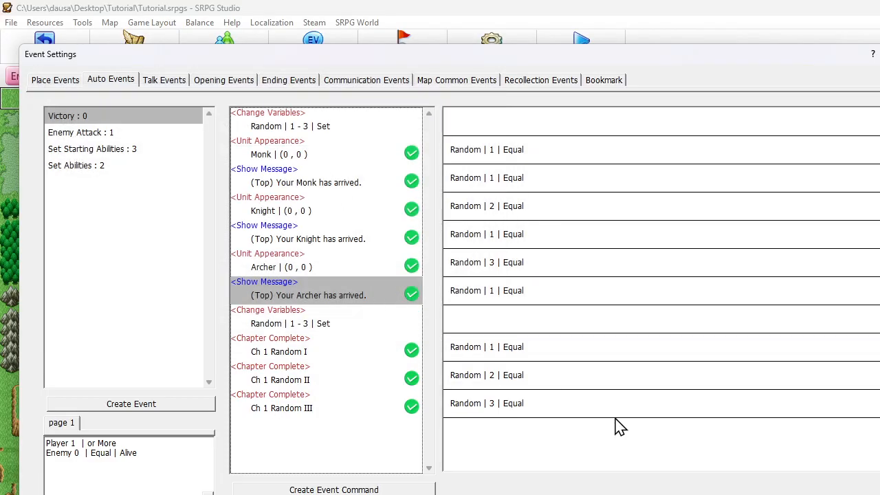
- Change the variable condition on the Knight's Show Message command to require Random equal to 2
double_click(493, 236)
double_click(133, 163)
left_click(134, 183)
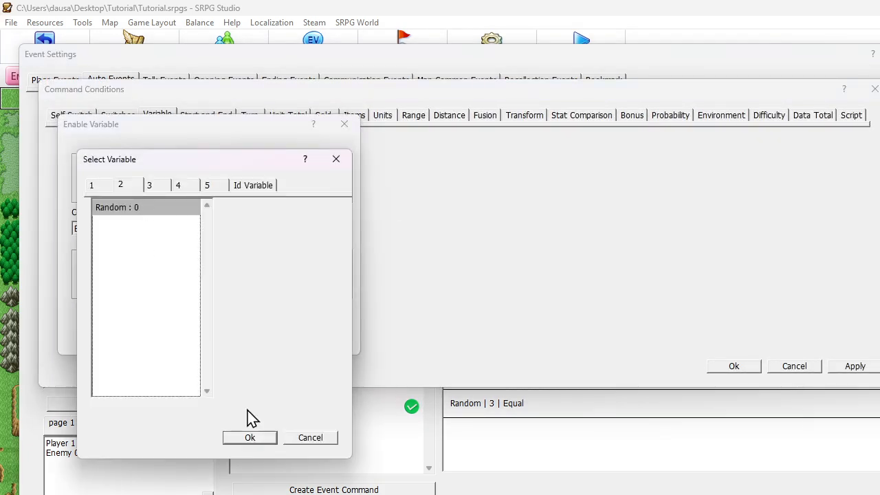
left_click(251, 438)
double_click(96, 287)
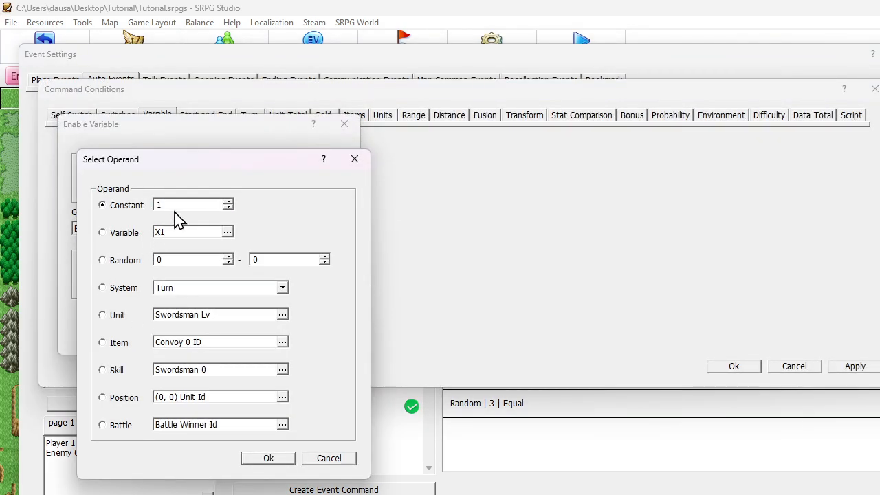
type("2")
left_click(251, 459)
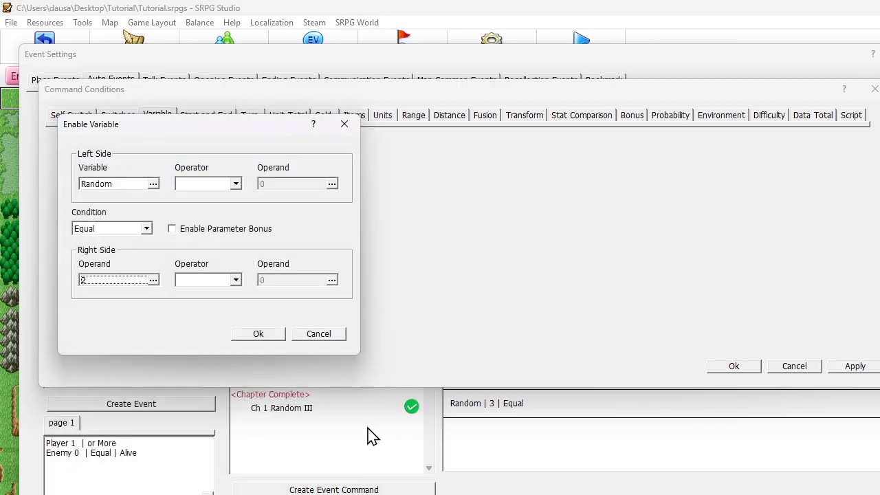
left_click(264, 333)
left_click(721, 367)
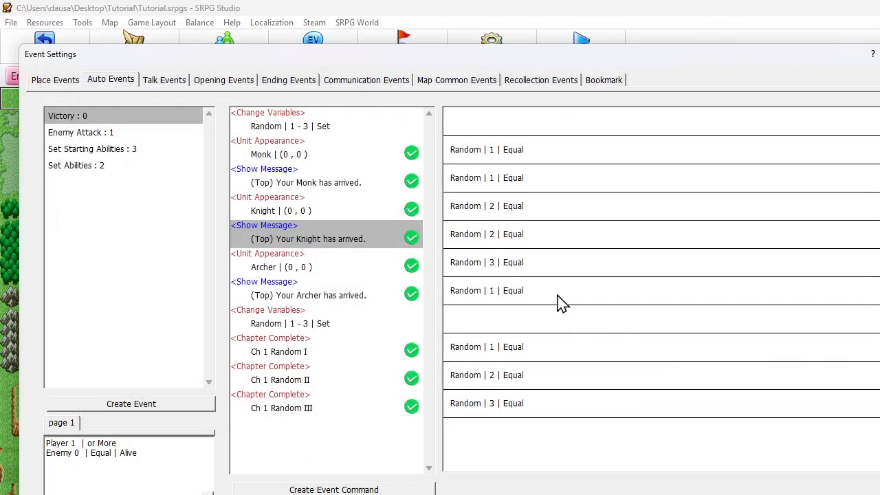
- Change the variable condition on the Archer's Show Message command to require Random equal to 3
double_click(472, 290)
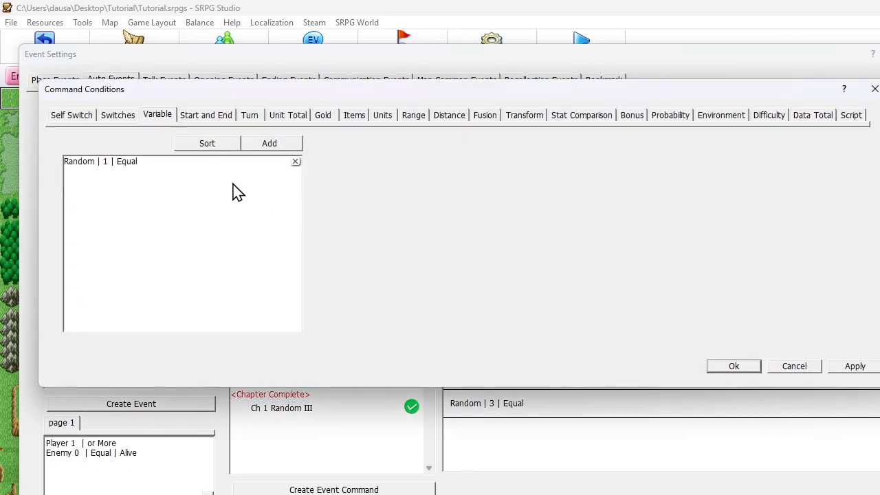
double_click(134, 164)
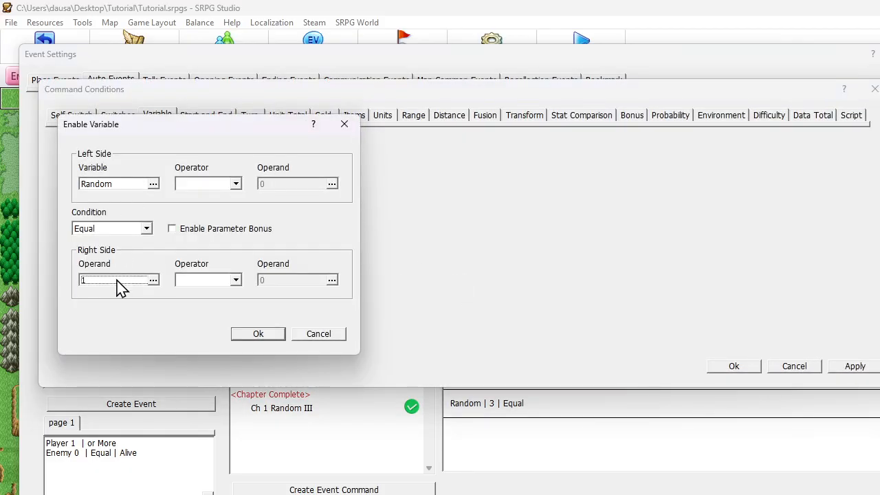
left_click(117, 283)
type("3")
left_click(288, 454)
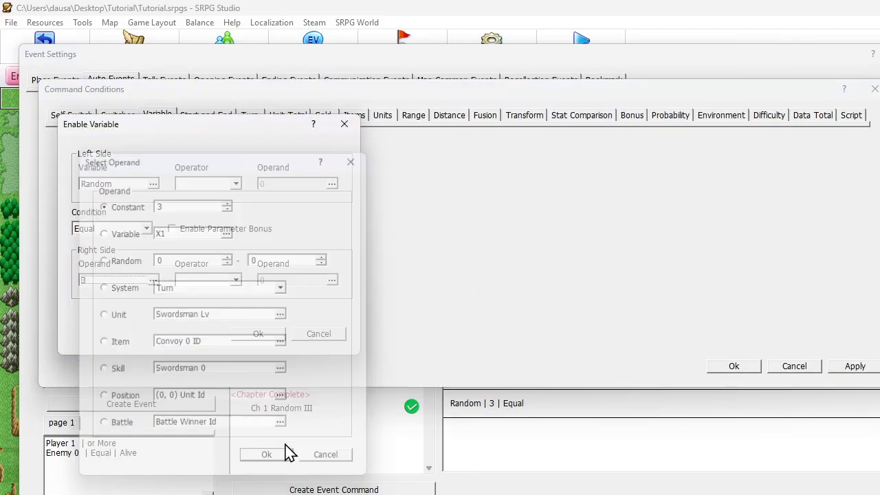
left_click(260, 336)
left_click(726, 368)
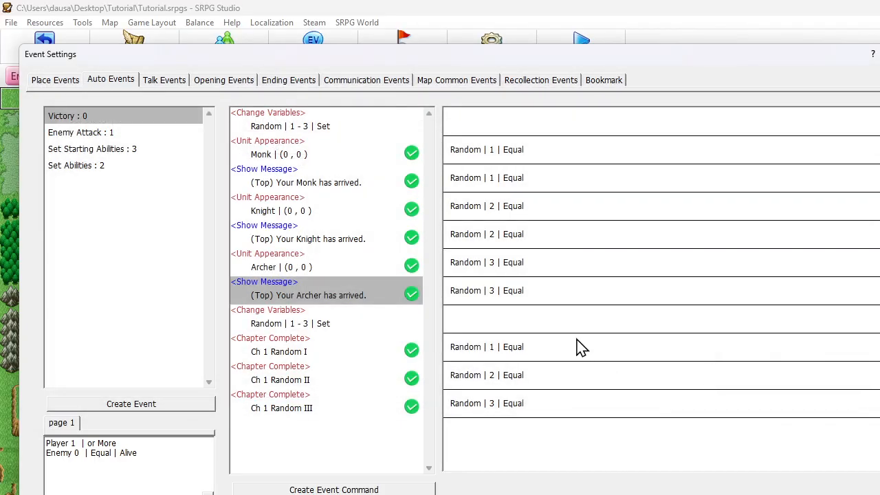
left_click(327, 127)
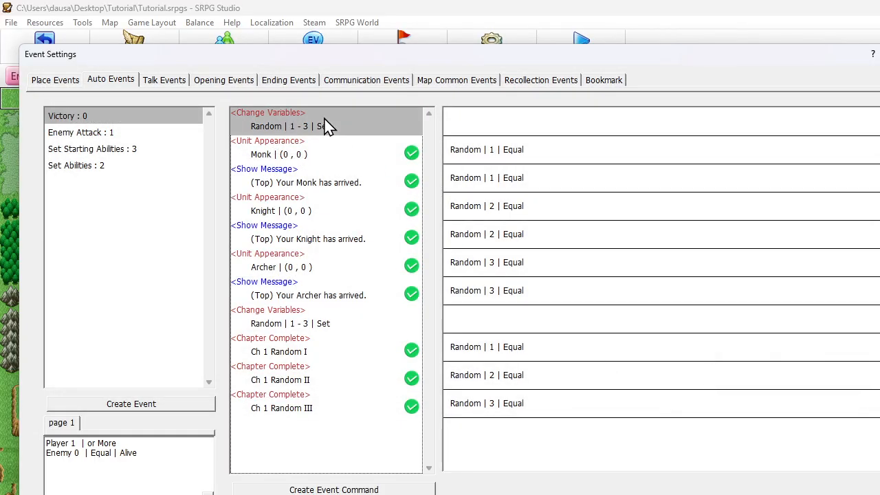
left_click(310, 152)
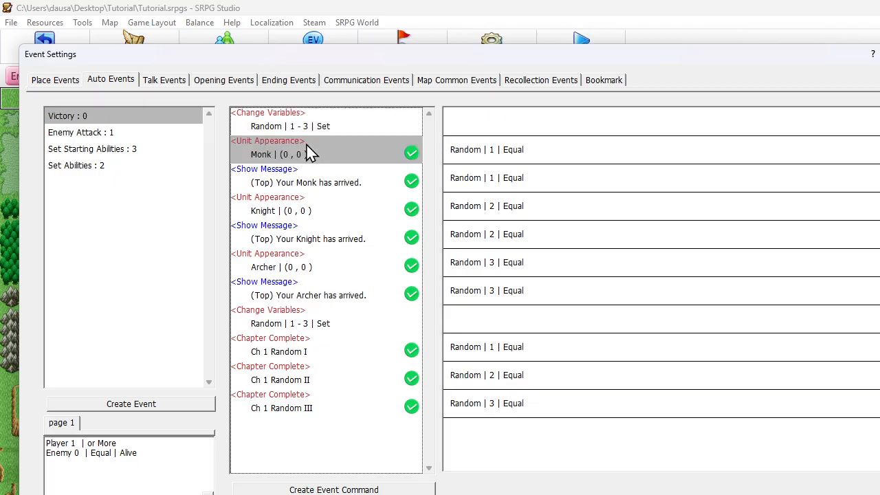
left_click(304, 184)
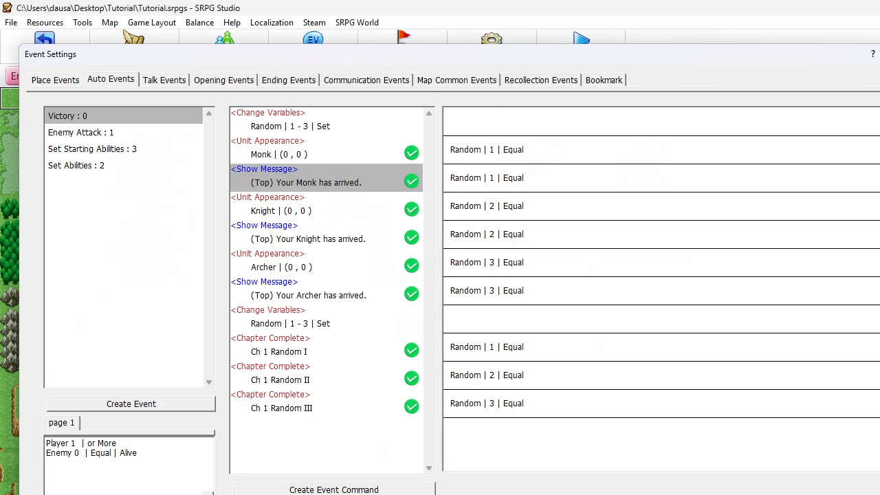
- Leave the event settings, open the Random I map and check the Max Units value in its map information
key("Escape")
left_click(47, 53)
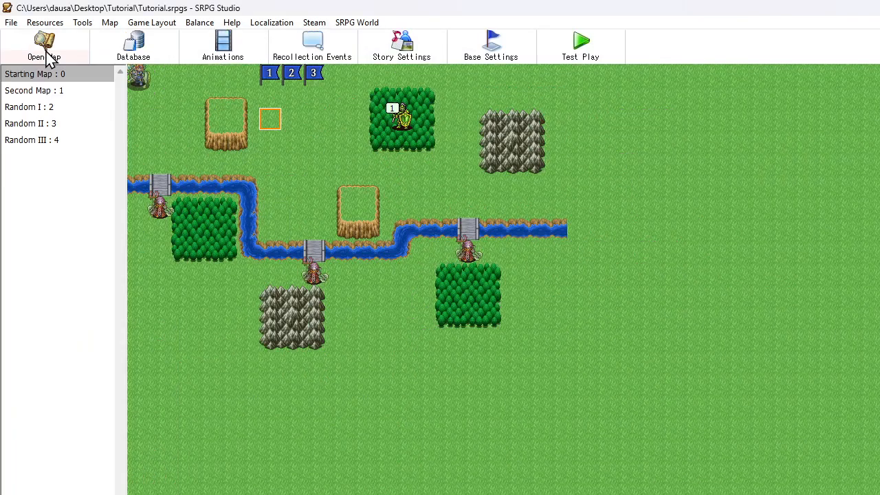
double_click(43, 107)
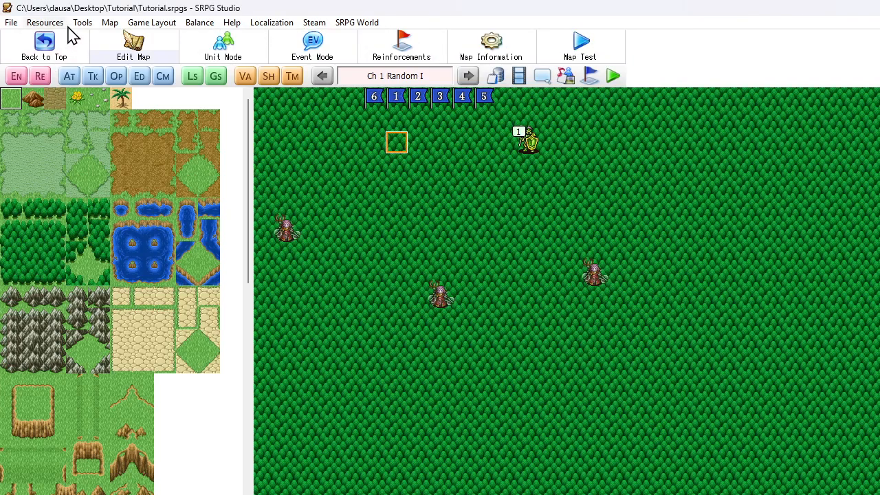
left_click(491, 47)
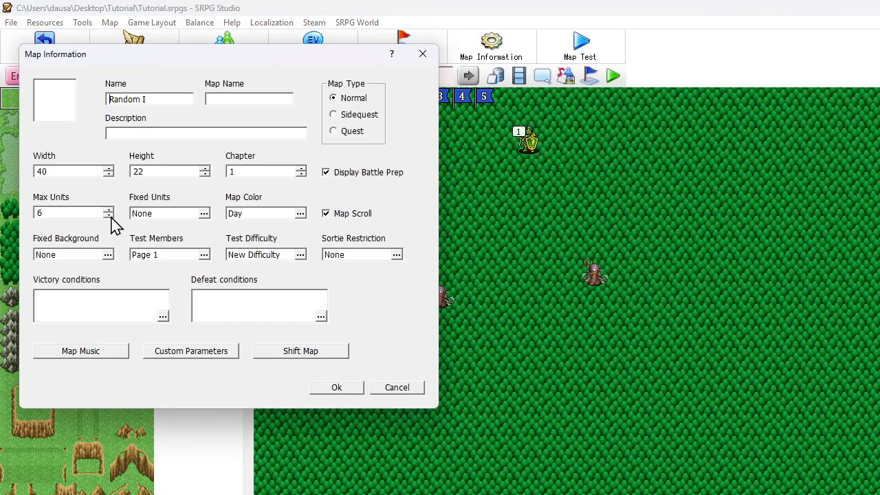
left_click(323, 388)
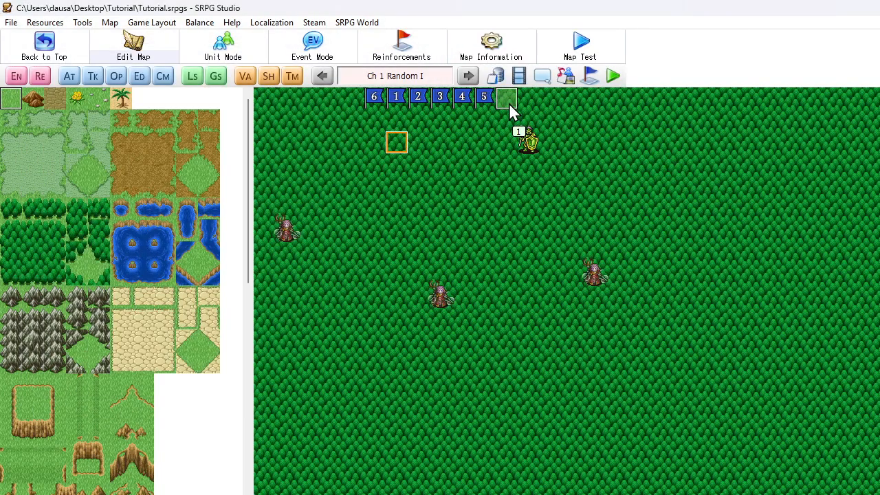
- Return to the map list, run a test play, start a new game and begin the fight on the Starting Map
left_click(55, 44)
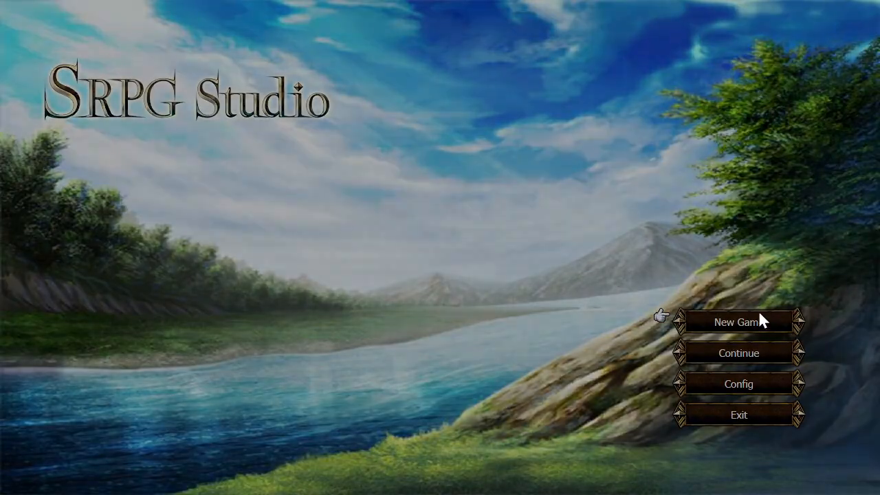
left_click(738, 322)
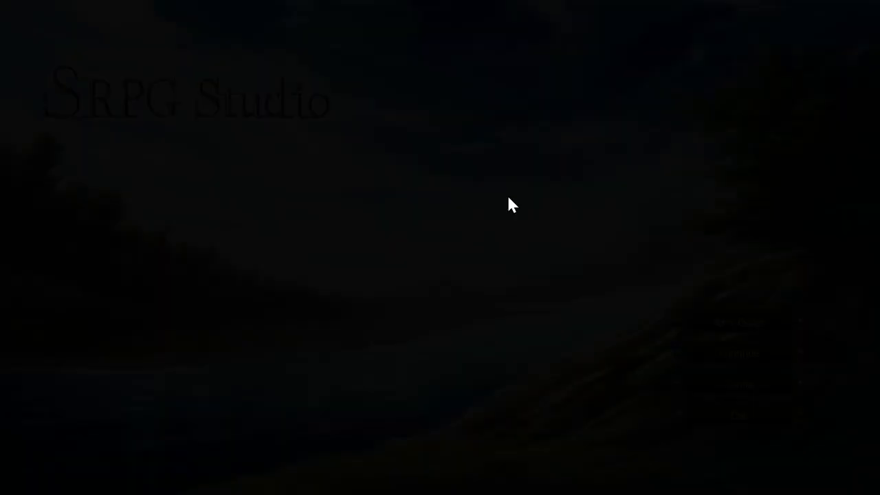
left_click(487, 184)
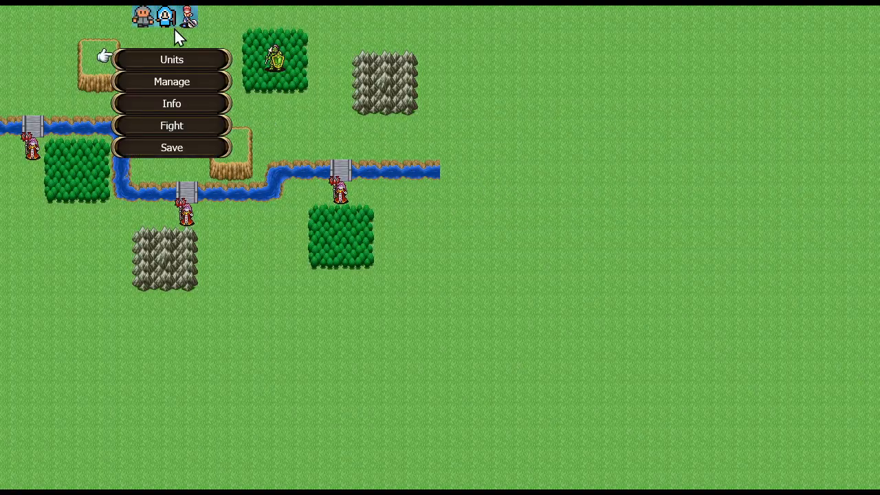
left_click(188, 127)
left_click(409, 265)
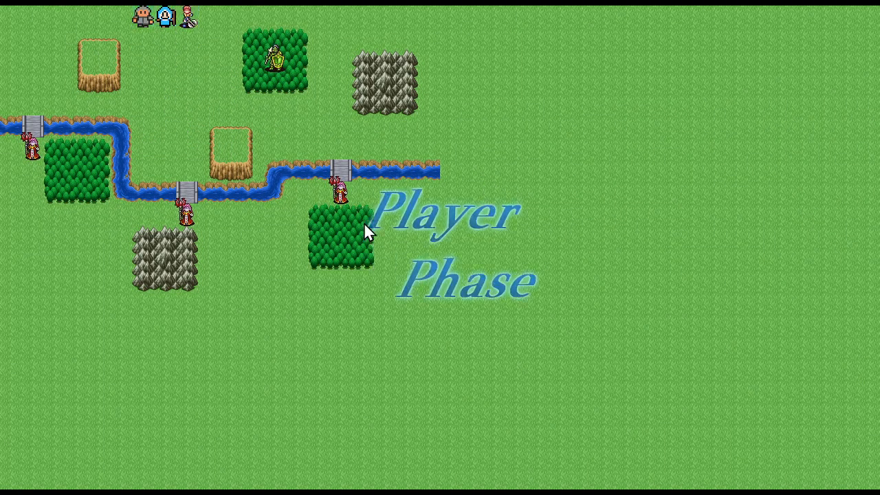
- Move the grey unit, the blue mage and the red-haired swordsman down towards the river, ending each move with Wait
left_click(144, 21)
left_click(145, 19)
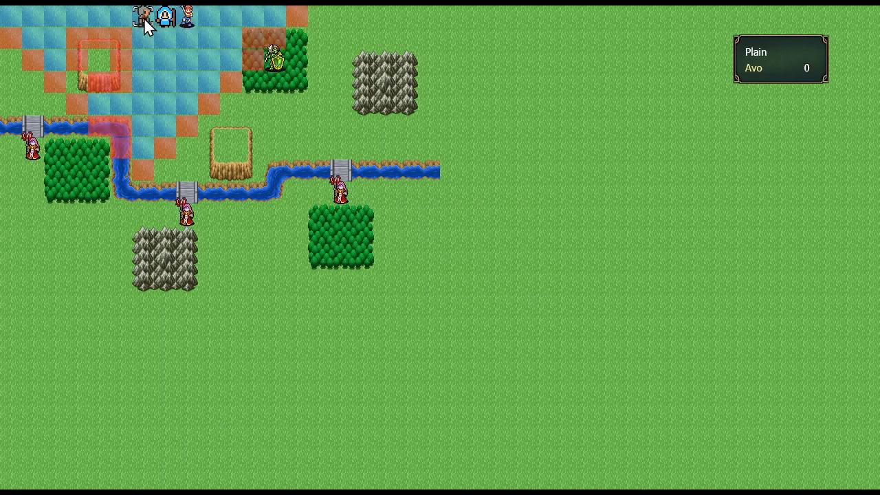
left_click(97, 103)
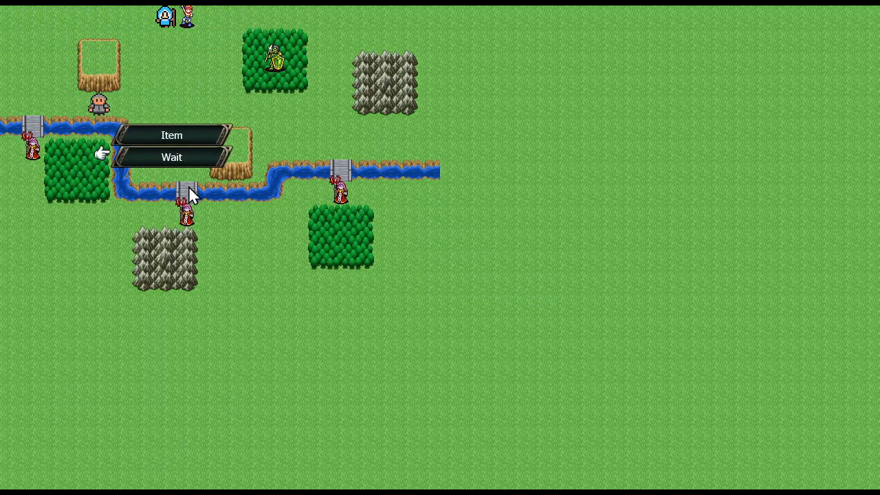
left_click(173, 155)
left_click(167, 21)
left_click(170, 138)
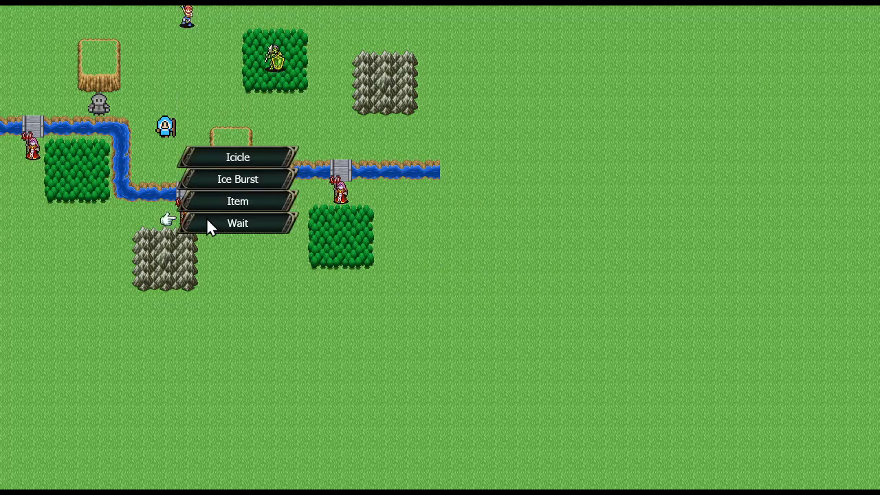
left_click(206, 224)
left_click(187, 20)
left_click(219, 107)
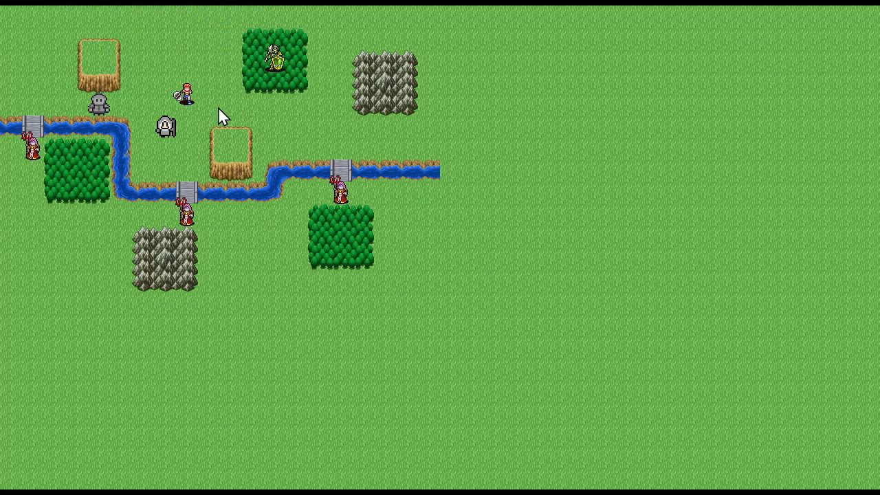
left_click(249, 157)
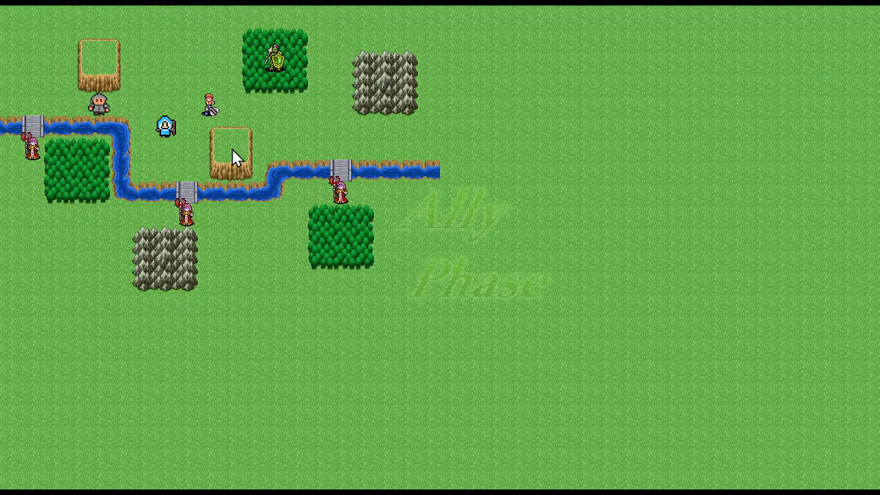
- Move the red-haired swordsman towards the easternmost bridge and have the unit wait
left_click(211, 104)
left_click(294, 130)
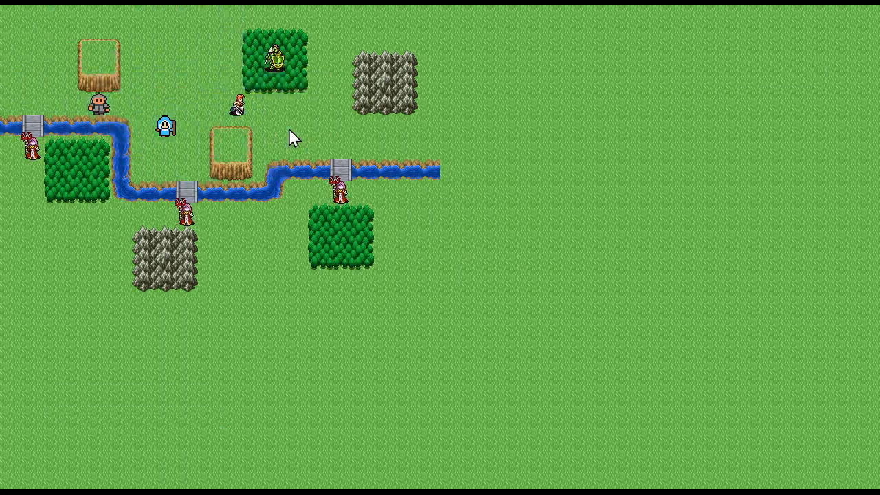
left_click(343, 175)
- Move the Mage just above the middle bridge and attack the Necromancer below it
left_click(167, 127)
left_click(195, 174)
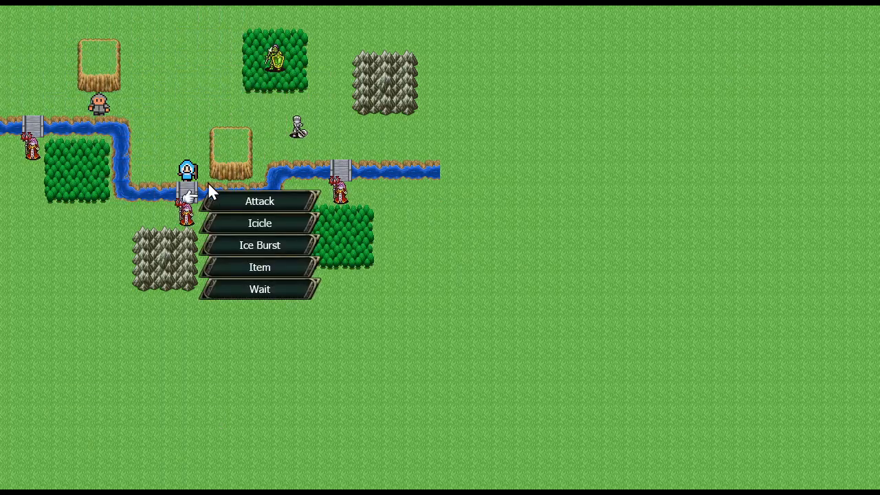
left_click(230, 200)
left_click(231, 154)
left_click(184, 208)
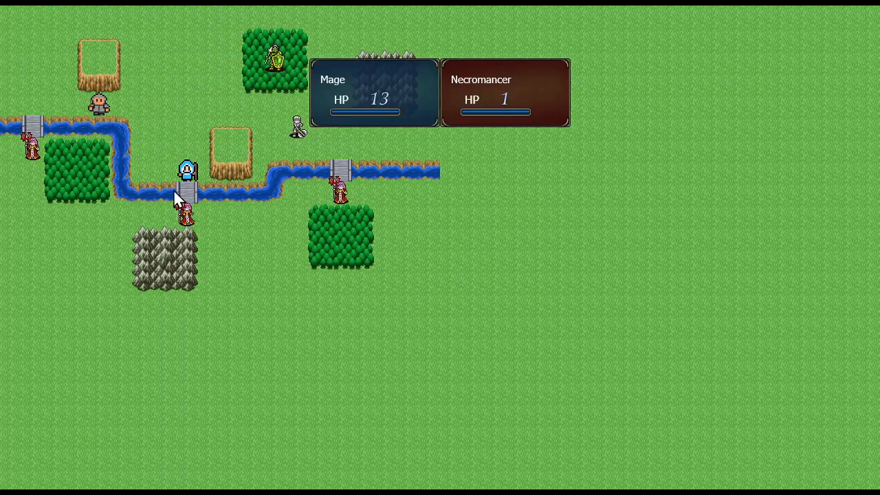
- Move the Swordsman onto the westernmost bridge and attack the Necromancer below it with the Short Sword
left_click(95, 107)
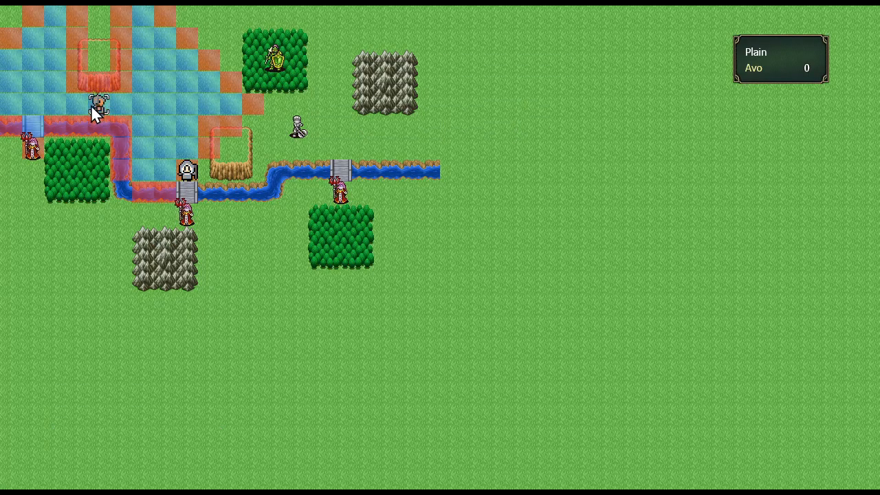
left_click(34, 128)
left_click(82, 155)
left_click(39, 153)
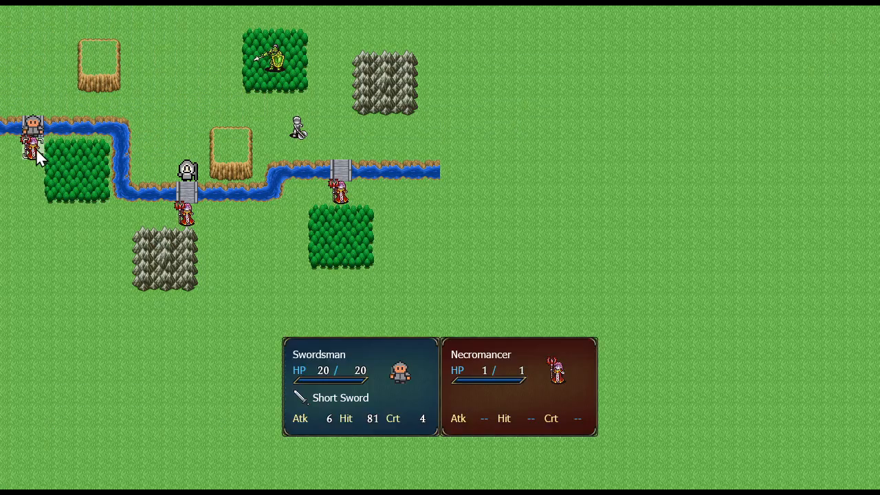
left_click(32, 150)
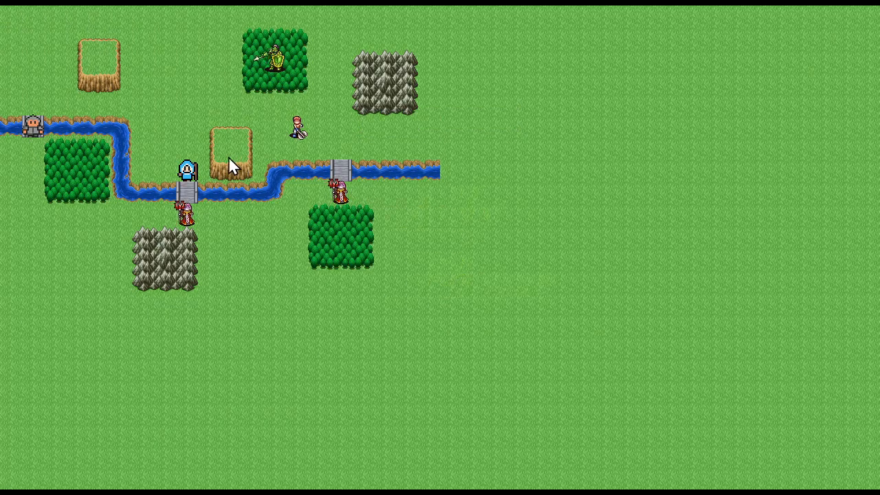
- Keep the Mage above the middle bridge and cast Icicle on the Necromancer below it
left_click(189, 177)
left_click(190, 181)
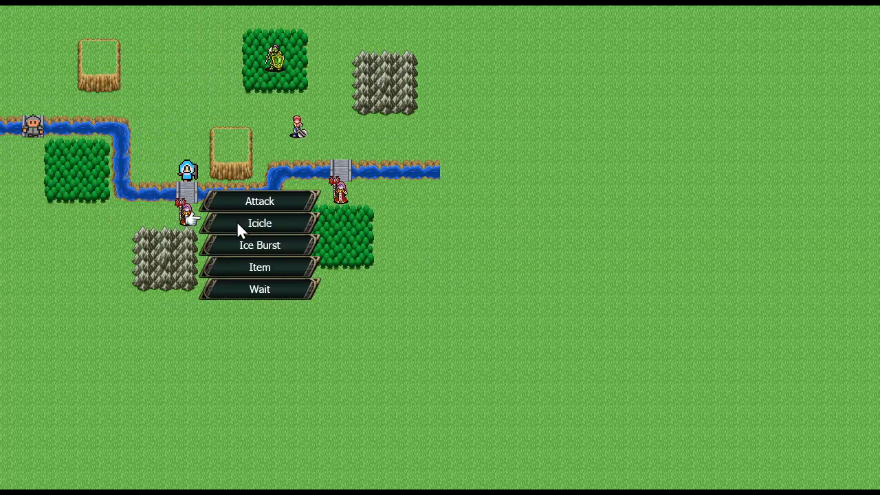
left_click(238, 222)
left_click(185, 206)
left_click(398, 200)
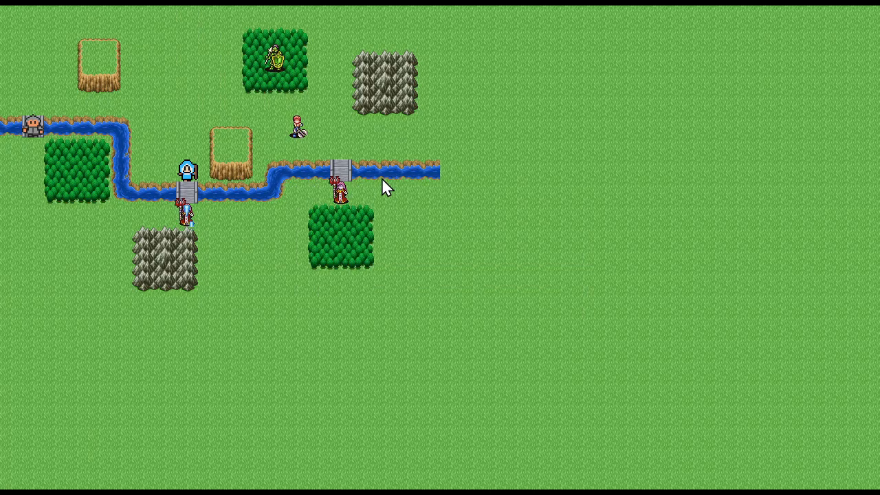
- Move the Warrior onto the easternmost bridge and attack the Necromancer below it with the Short Axe
left_click(293, 127)
left_click(298, 127)
right_click(294, 124)
left_click(296, 125)
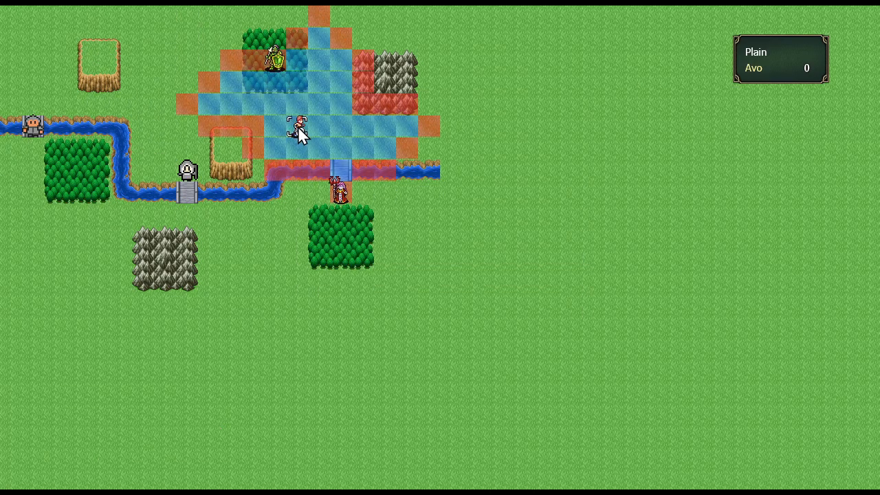
left_click(338, 167)
left_click(382, 198)
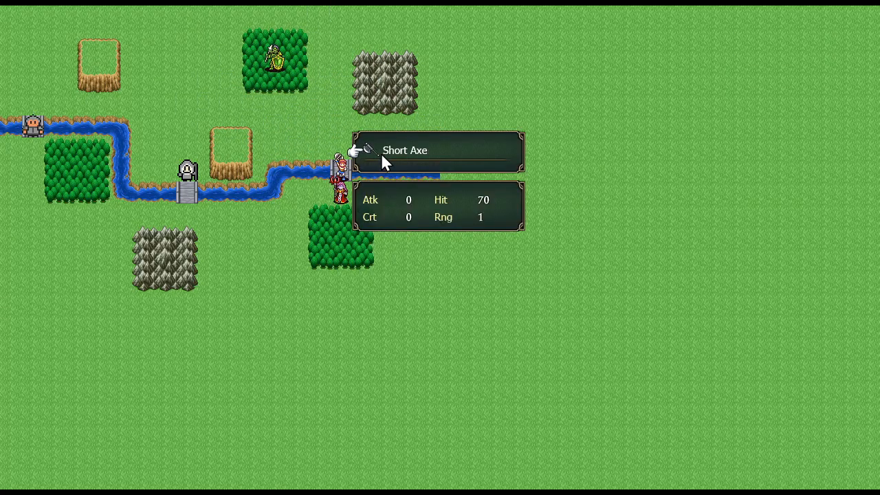
left_click(381, 153)
left_click(338, 192)
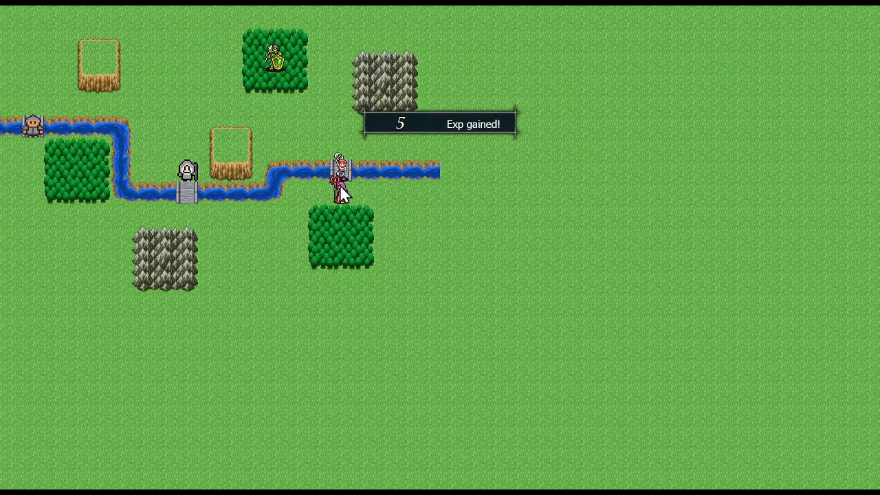
- Attack the Necromancer below the easternmost bridge again with the Warrior, without moving the unit
left_click(282, 167)
left_click(158, 170)
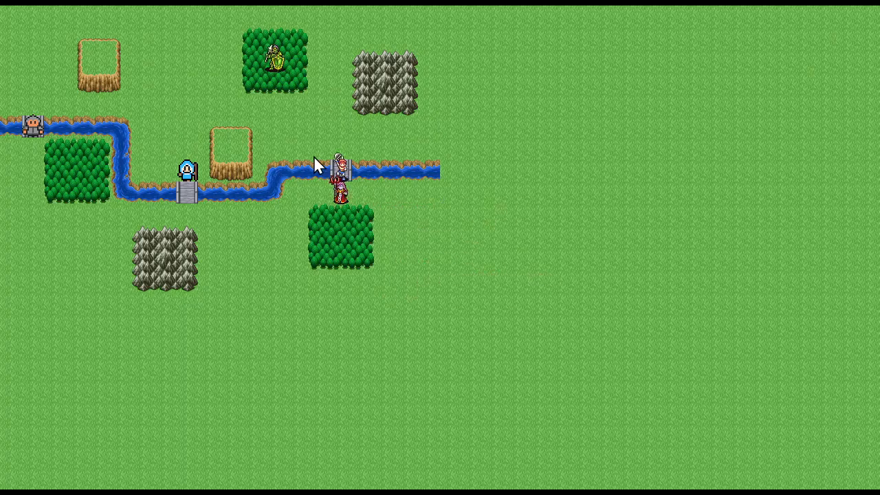
left_click(341, 173)
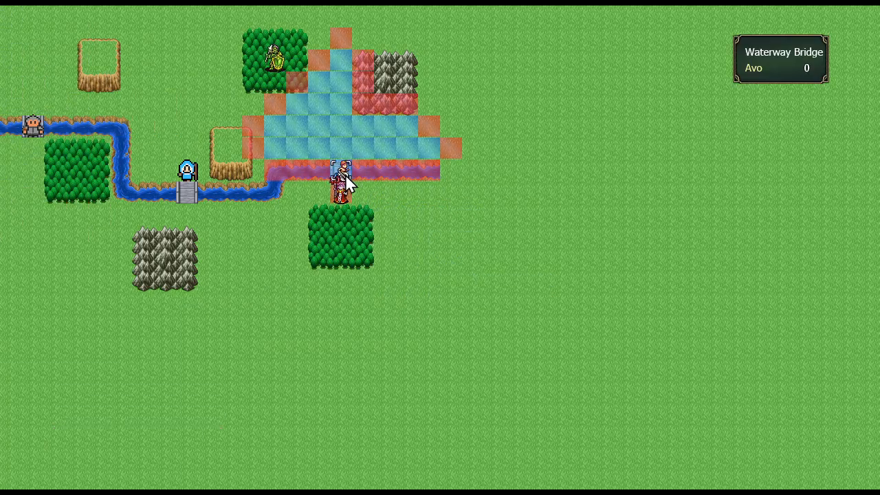
left_click(345, 174)
left_click(363, 199)
left_click(384, 168)
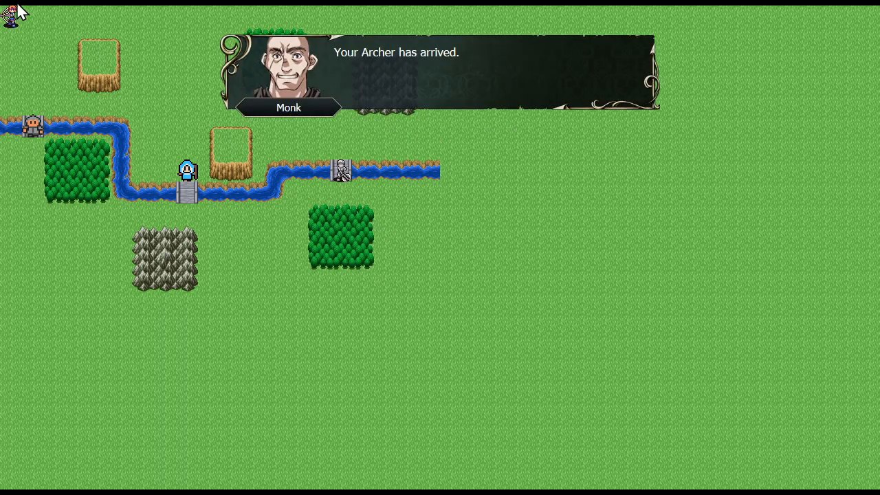
- Dismiss the unit arrival message and save the game in file 4
left_click(449, 160)
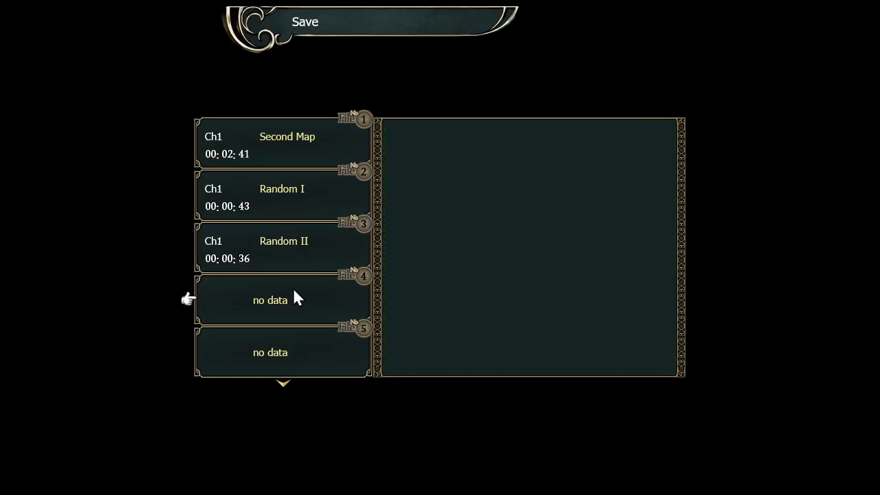
left_click(295, 297)
left_click(417, 264)
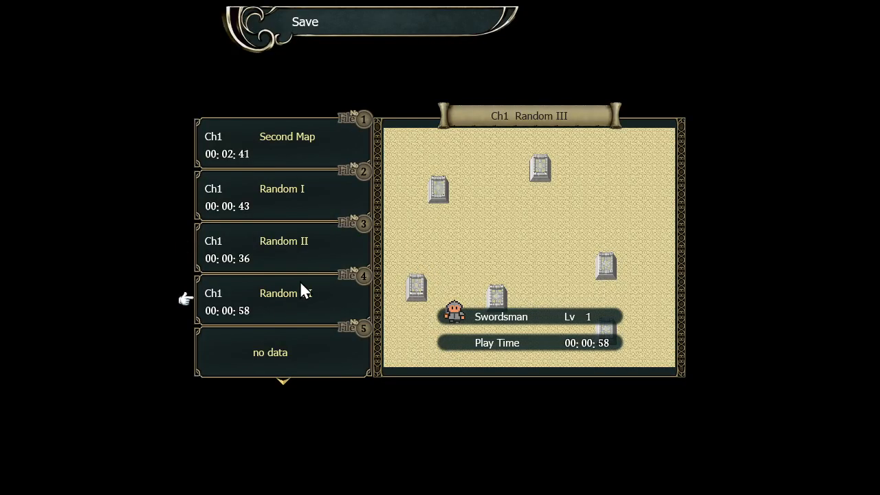
right_click(428, 274)
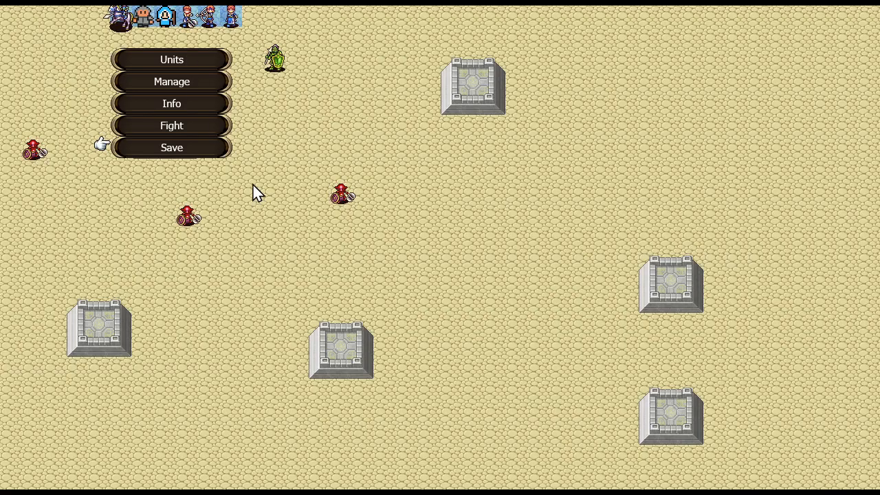
- Quit the test play and return to the editor
key("Escape")
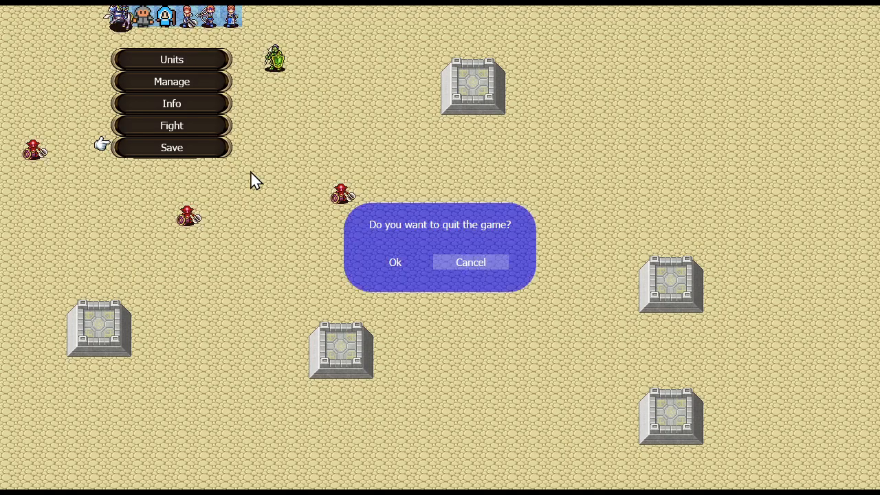
key("Left")
key("Return")
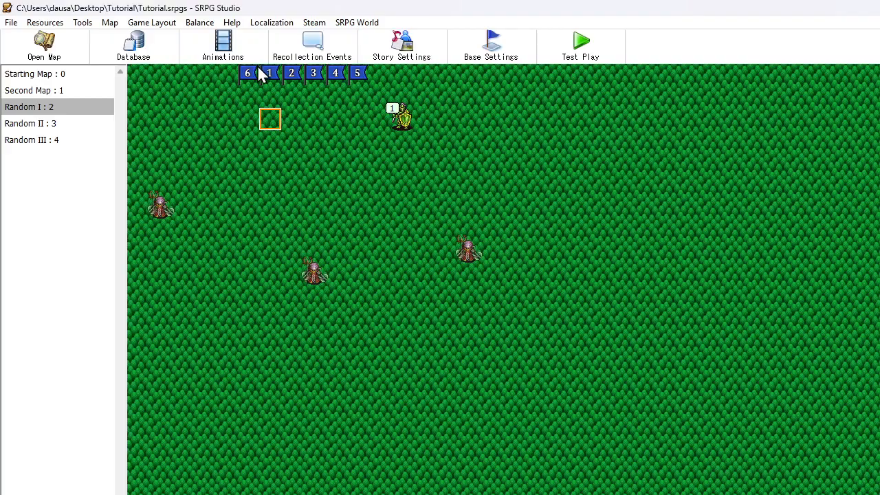
- Open the Random I map, review the player units in the database and close it
left_click(65, 44)
left_click(493, 78)
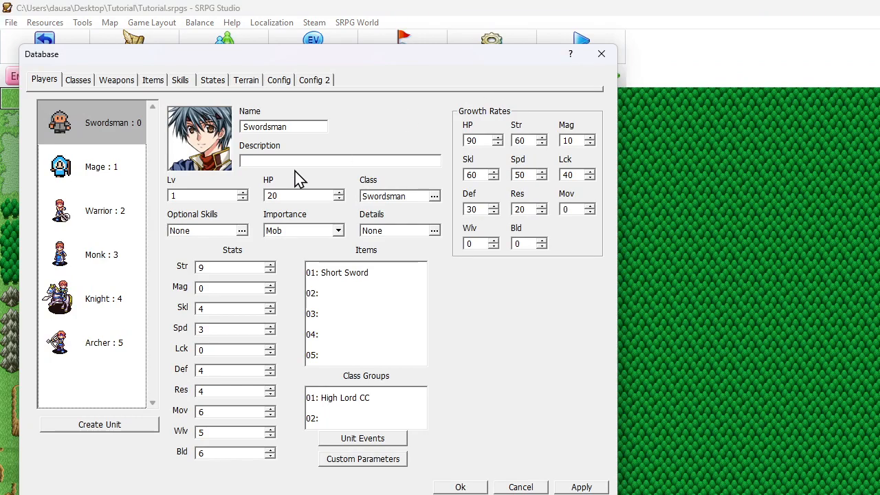
left_click(461, 485)
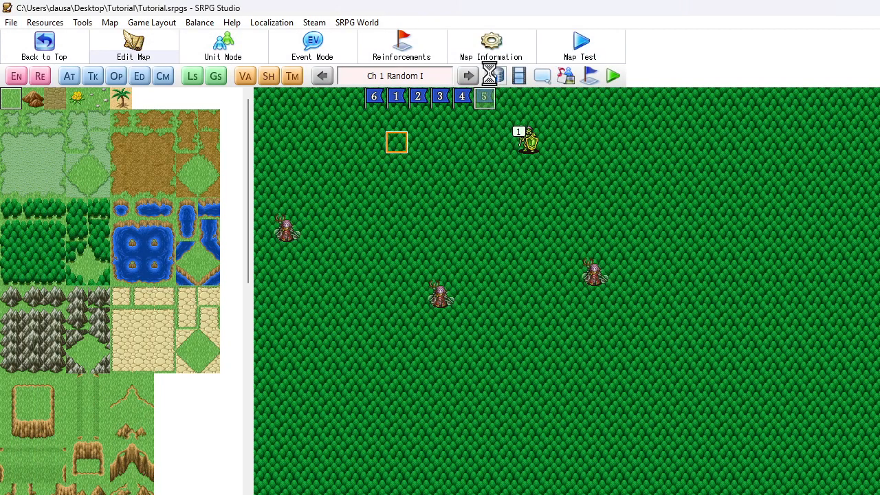
- Set the initial members in the database's Initial Information to only Swordsman, Mage and Warrior
left_click(495, 77)
left_click(279, 81)
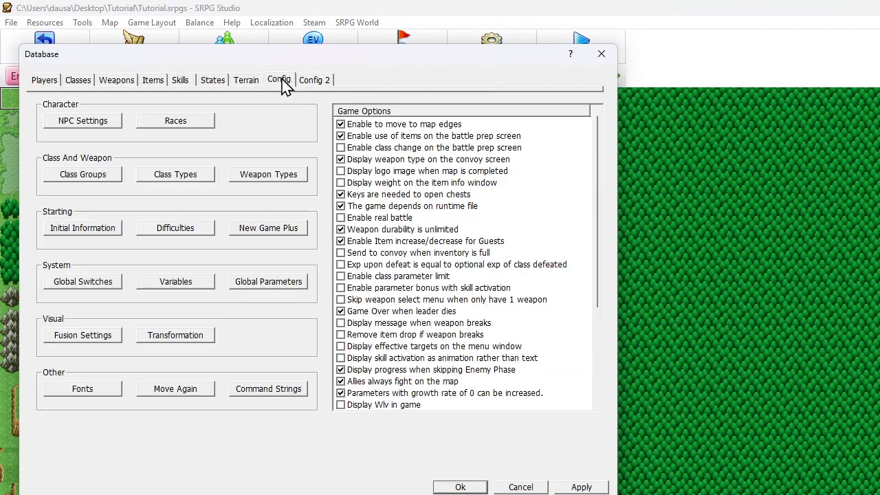
left_click(77, 227)
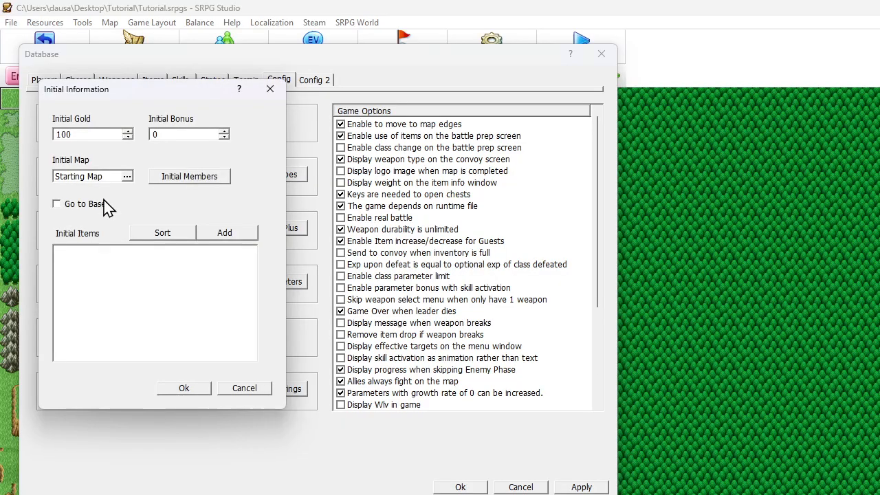
left_click(184, 180)
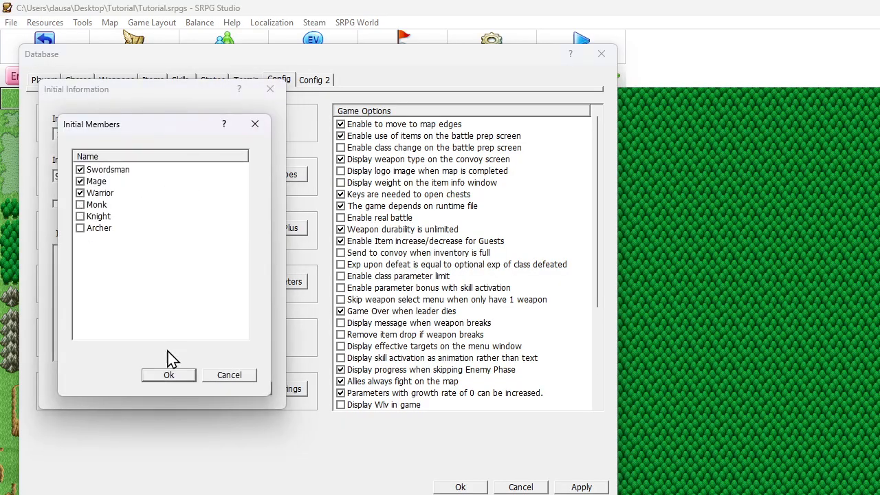
left_click(173, 376)
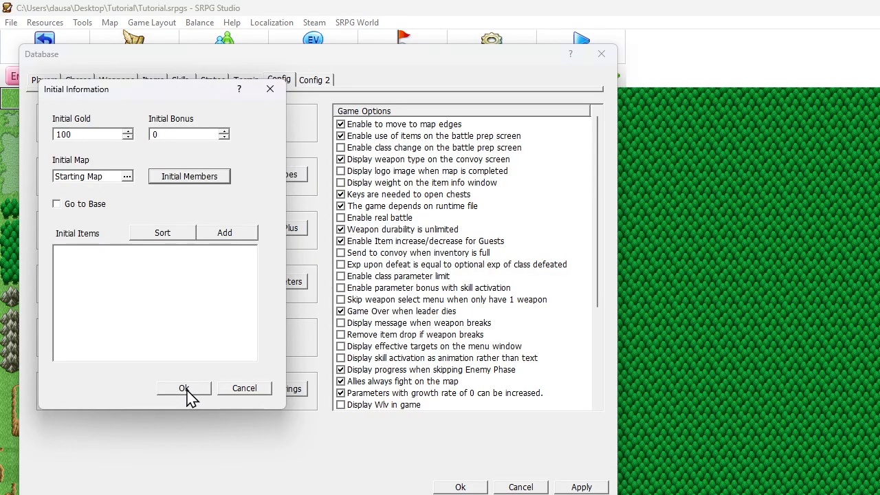
left_click(184, 389)
left_click(459, 487)
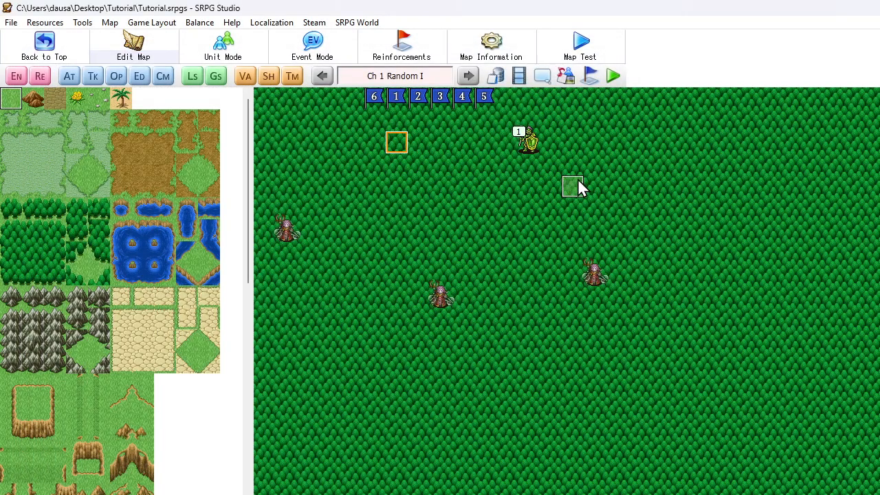
- Run a test play, start a new game and begin the fight on the Starting Map
left_click(614, 76)
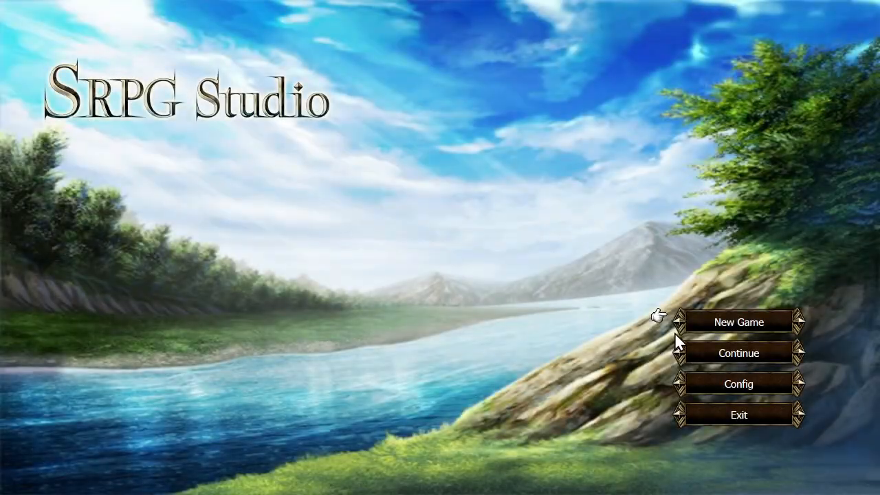
left_click(681, 322)
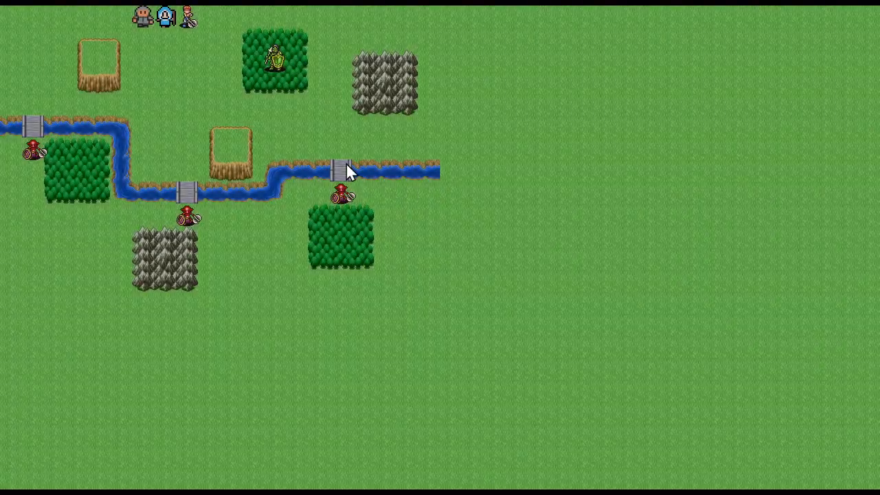
left_click(346, 164)
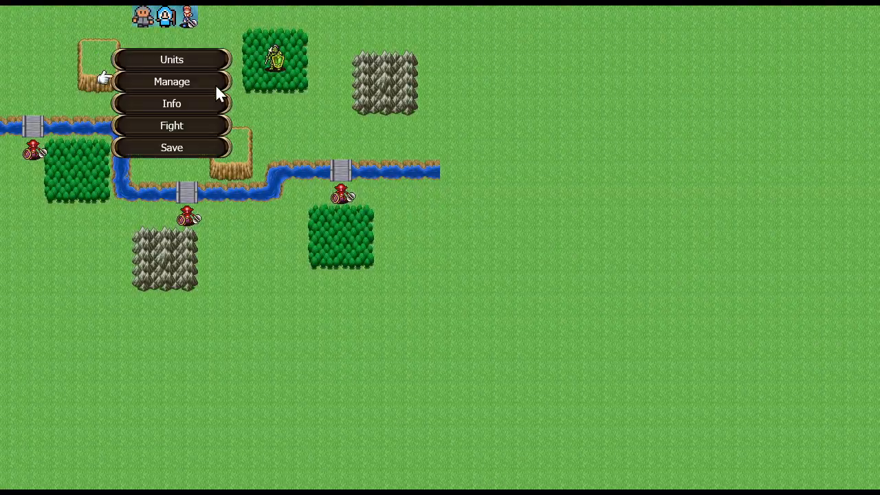
left_click(181, 130)
left_click(418, 265)
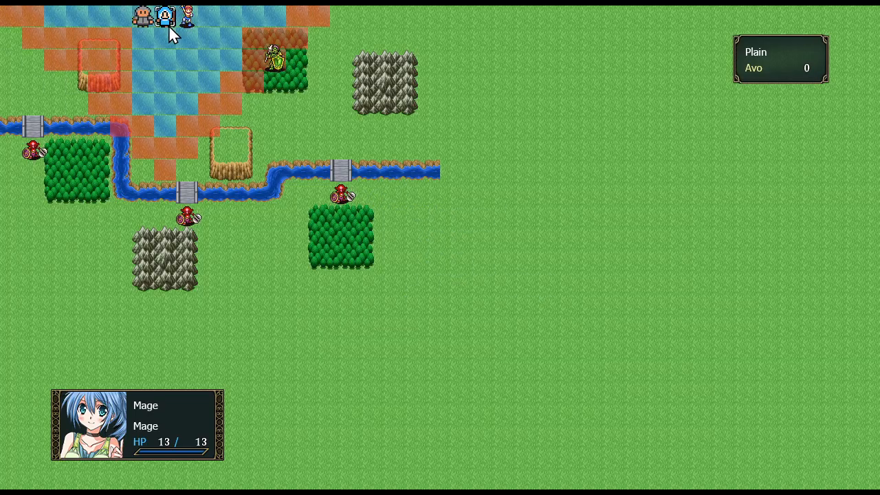
- Move the Mage down towards the middle bridge, have the unit wait and end the turn
left_click(165, 20)
left_click(158, 136)
left_click(236, 223)
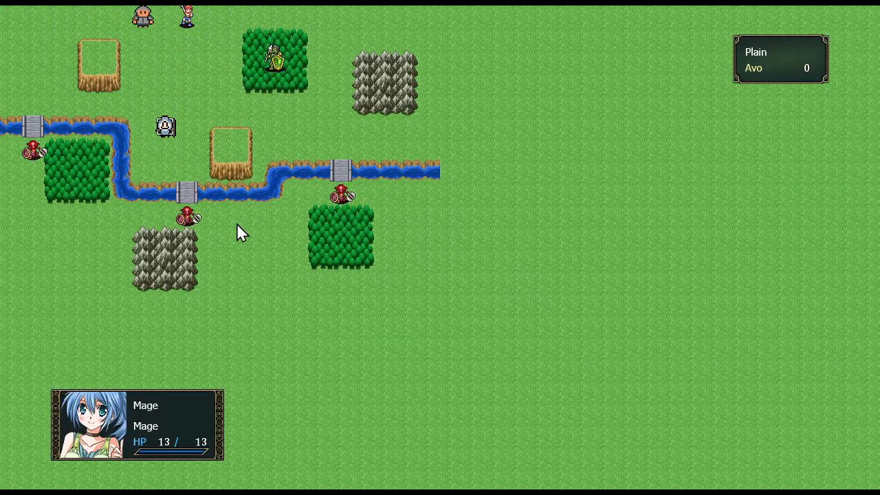
left_click(177, 125)
left_click(164, 171)
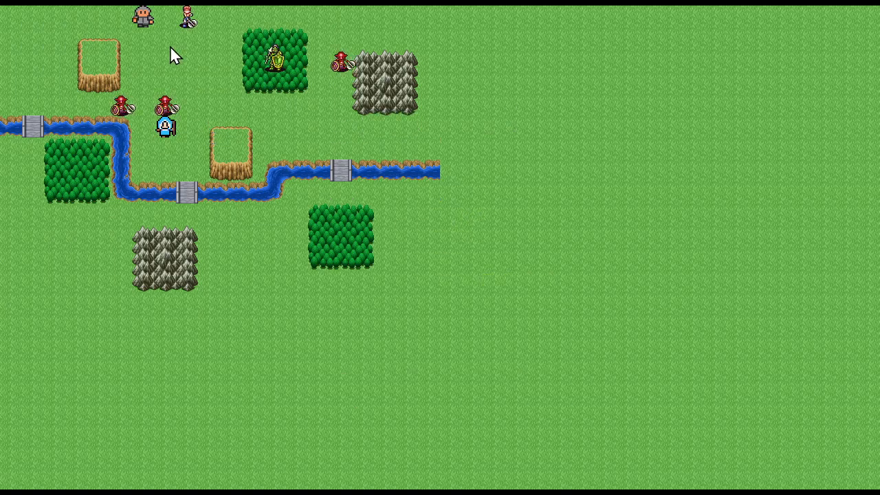
- Move the Swordsman between the two Goblins near the Mage and attack the western one
left_click(143, 18)
left_click(141, 104)
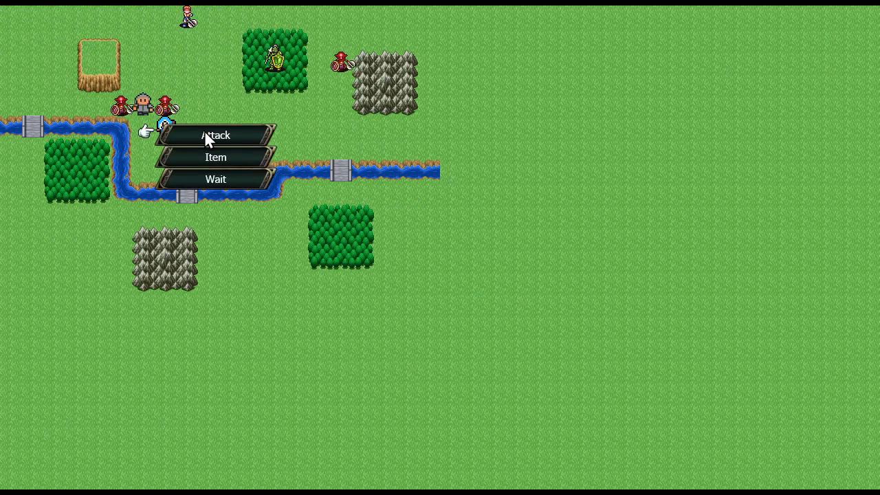
left_click(204, 130)
left_click(171, 149)
left_click(120, 108)
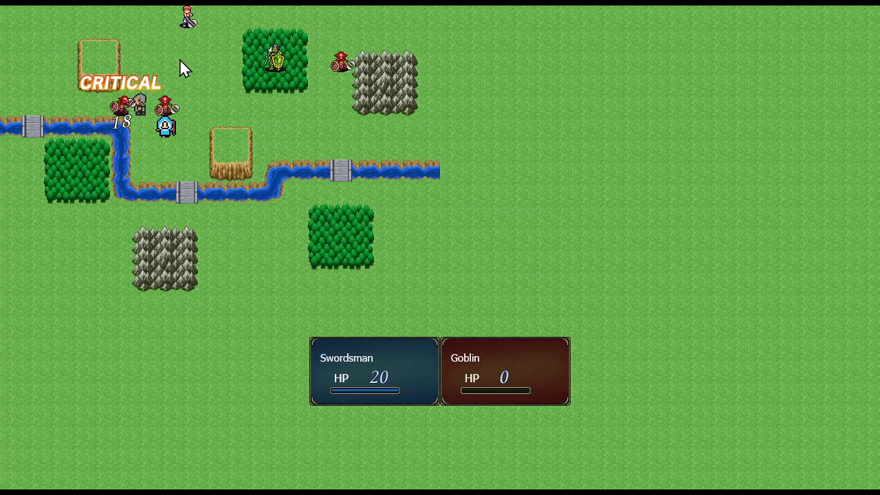
- Move the Mage two tiles east of the remaining nearby Goblin and cast Icicle on it
left_click(166, 125)
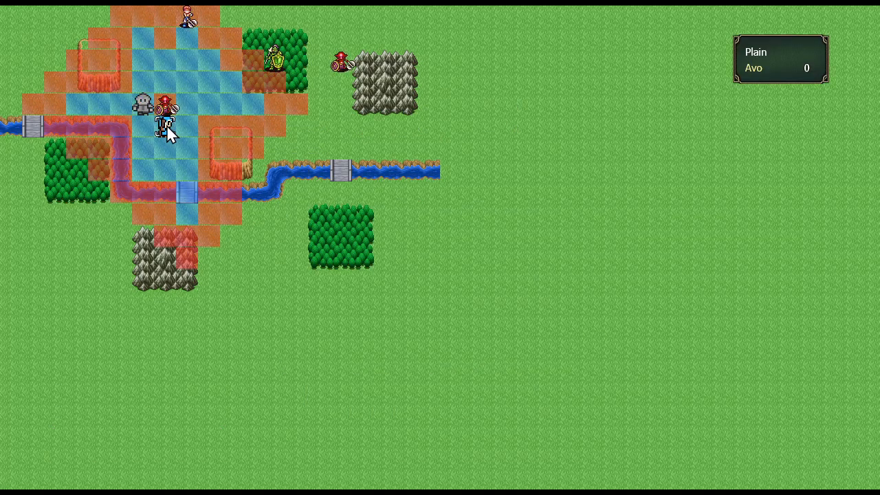
left_click(201, 111)
left_click(257, 130)
right_click(196, 122)
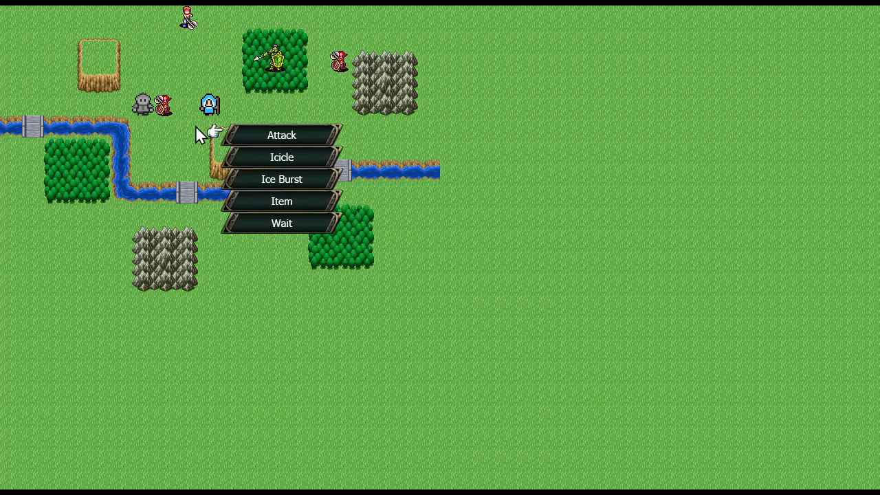
left_click(225, 151)
left_click(166, 106)
left_click(348, 192)
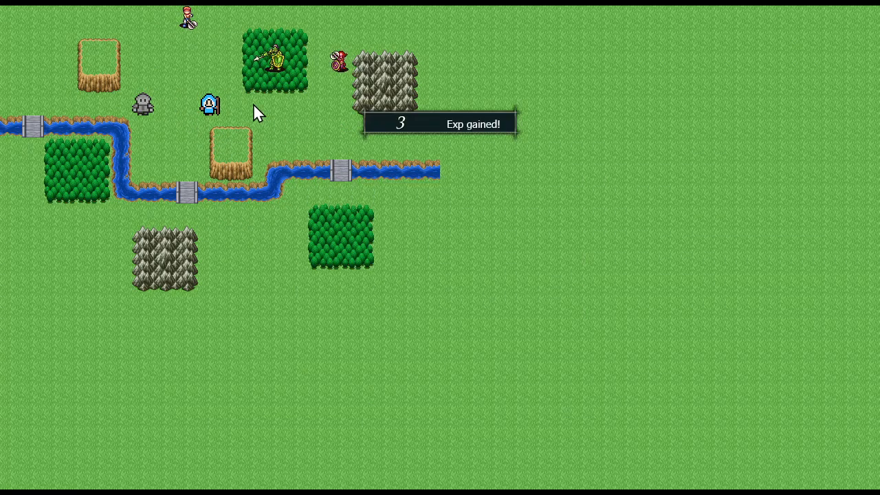
- Check the Warrior's movement range, leave the unit in place and end the turn
left_click(164, 7)
left_click(186, 13)
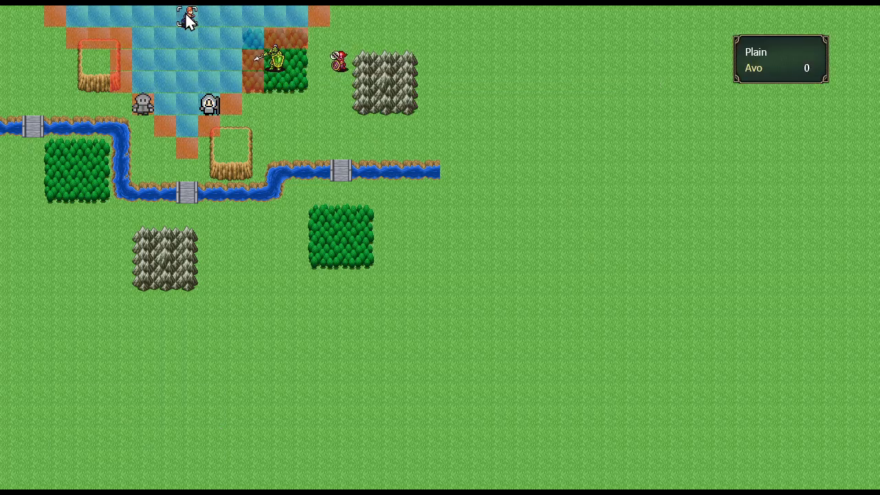
right_click(187, 15)
left_click(211, 76)
left_click(183, 168)
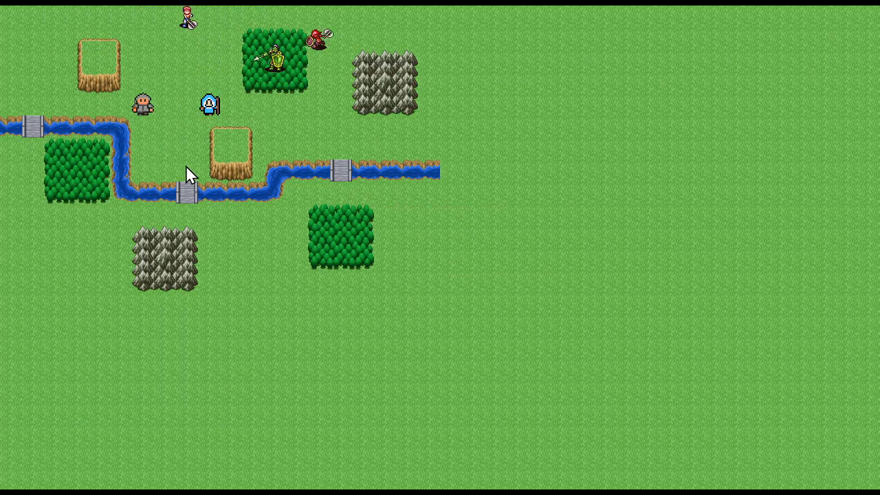
- Move the Mage to the tile just west of the northern forest and cast Icicle on the last Goblin
left_click(210, 104)
left_click(231, 41)
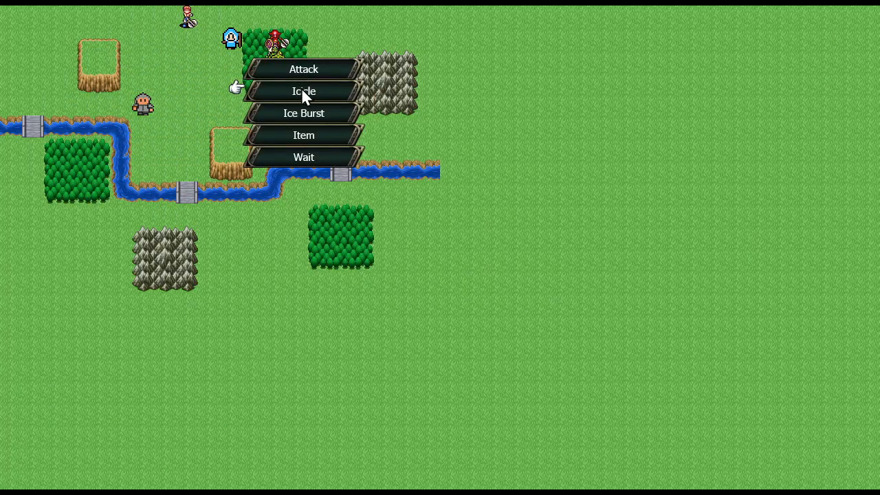
left_click(301, 88)
left_click(286, 47)
left_click(389, 195)
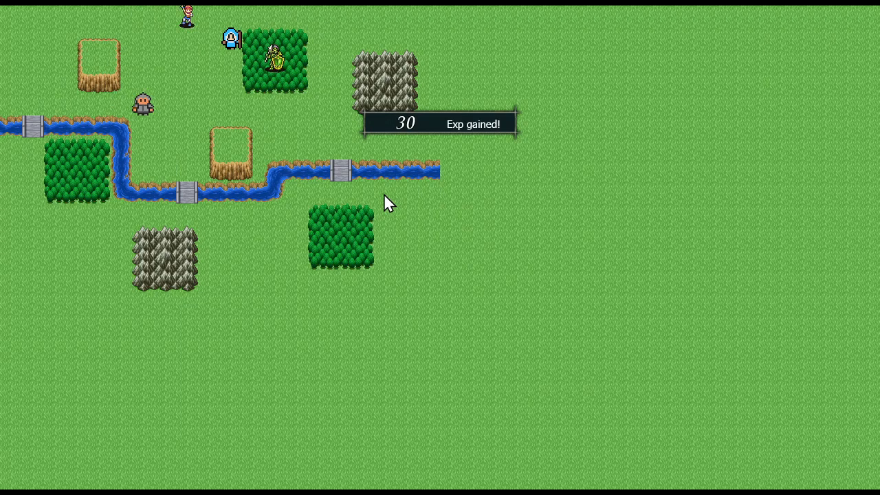
left_click(384, 195)
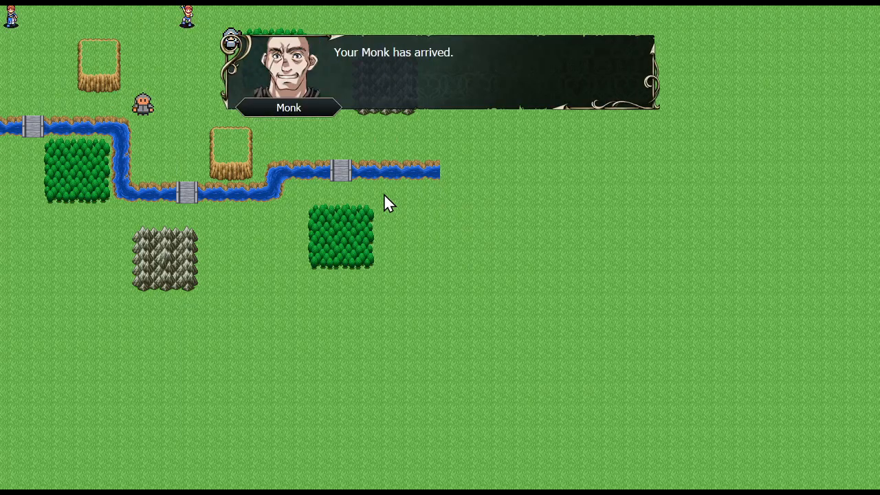
- Continue past the Monk's arrival message, save the game in File 5 and leave the save screen
left_click(384, 193)
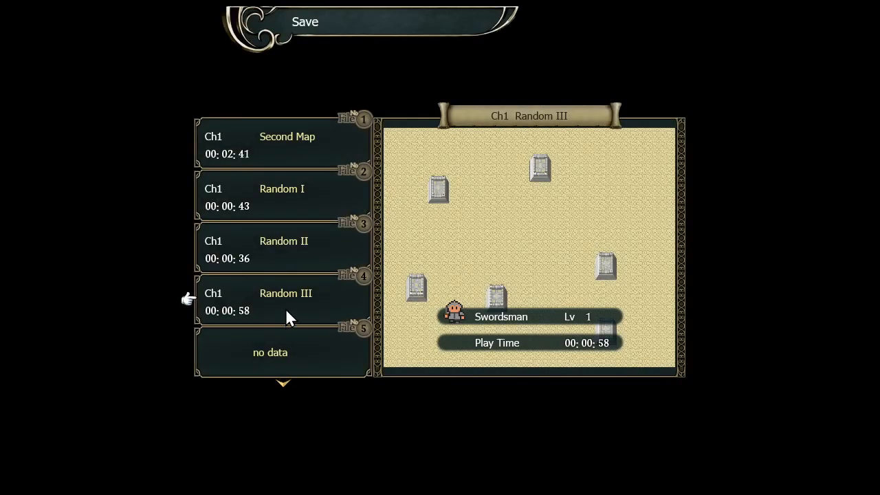
left_click(278, 347)
left_click(409, 264)
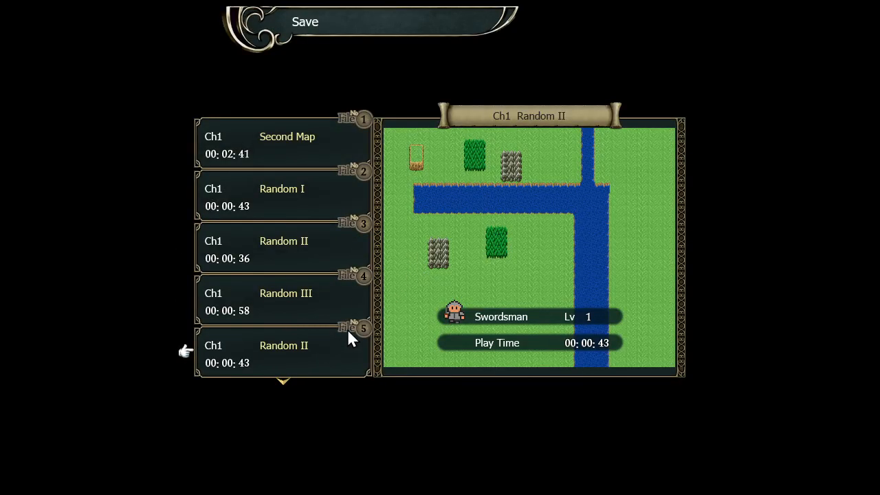
right_click(403, 267)
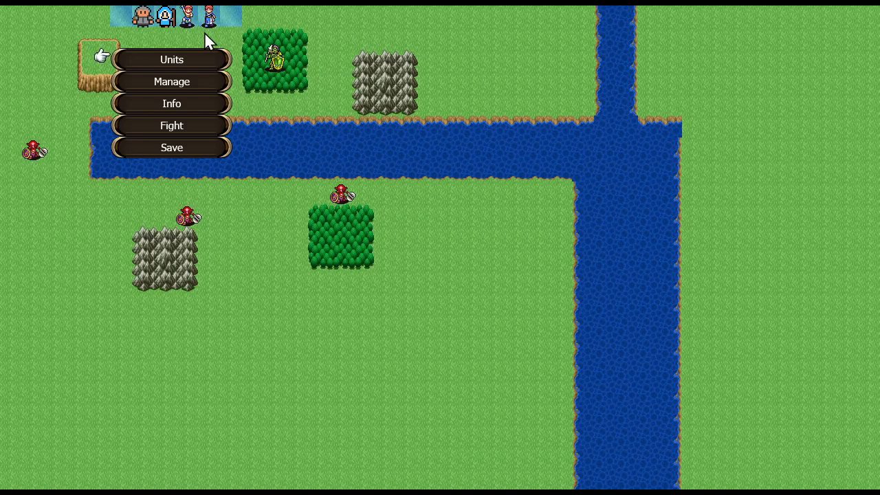
- Review the fielded units and swap the Swordsman with the Monk in the formation
left_click(192, 61)
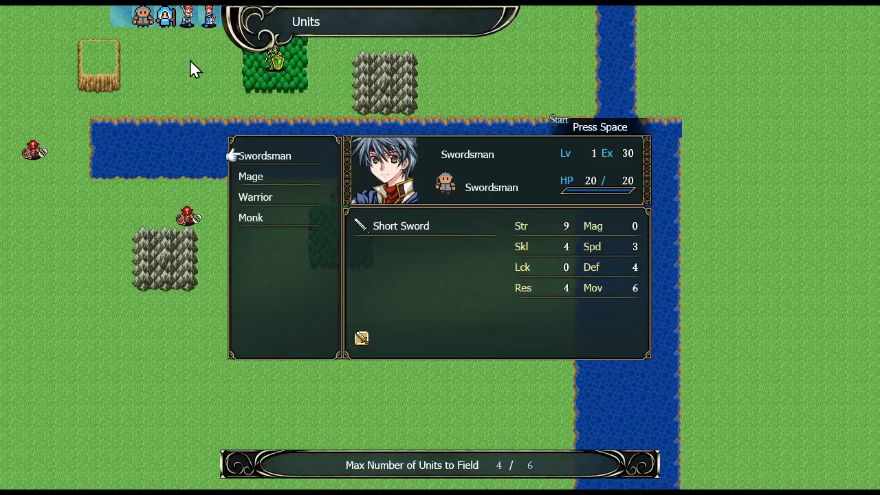
right_click(190, 63)
left_click(183, 84)
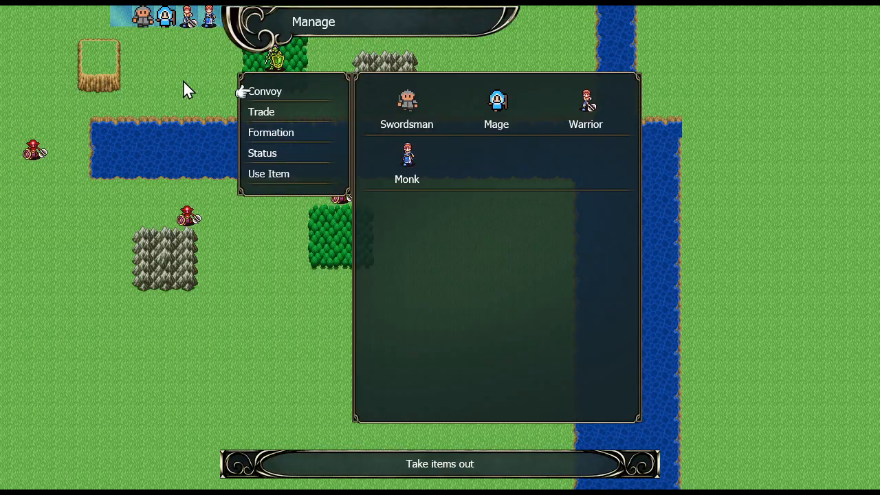
left_click(276, 133)
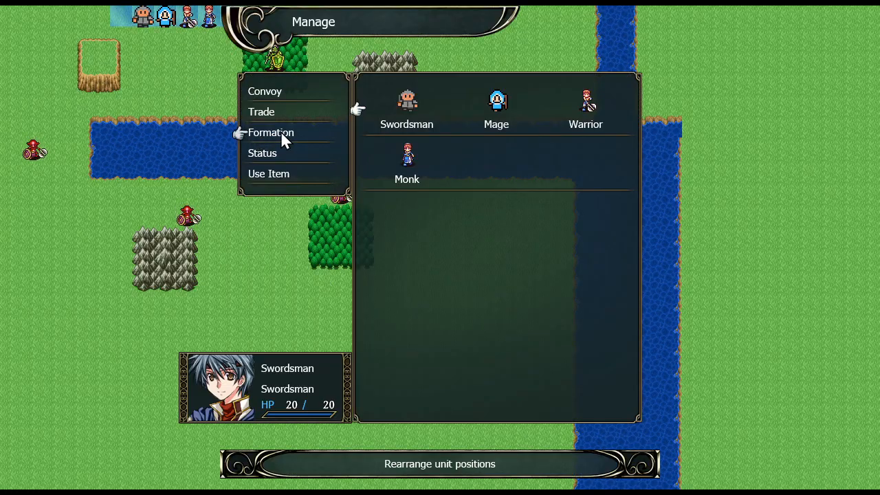
left_click(407, 173)
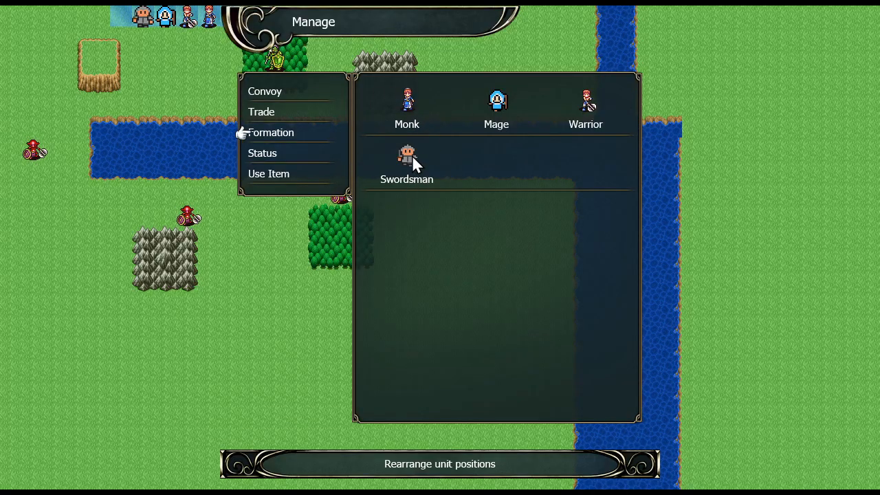
right_click(451, 157)
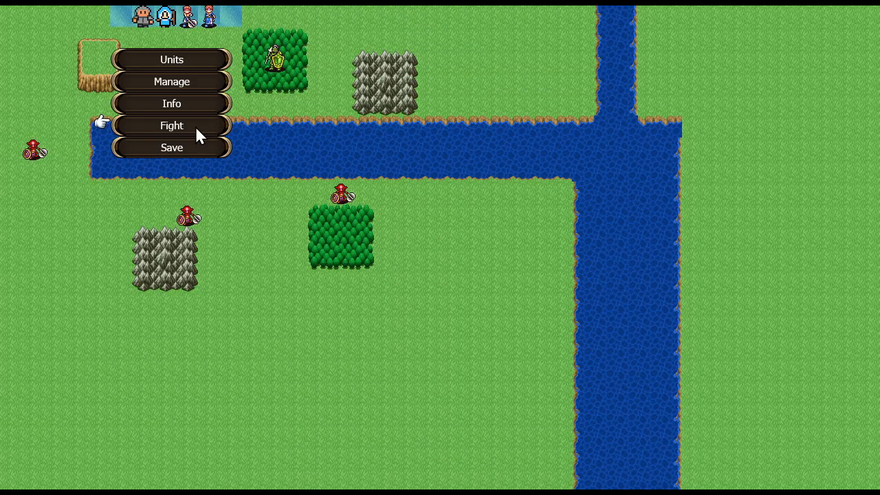
- Check the unit list, then rearrange the starting tiles with the Monk westernmost, the Swordsman beside the Mage and the Warrior easternmost
left_click(182, 58)
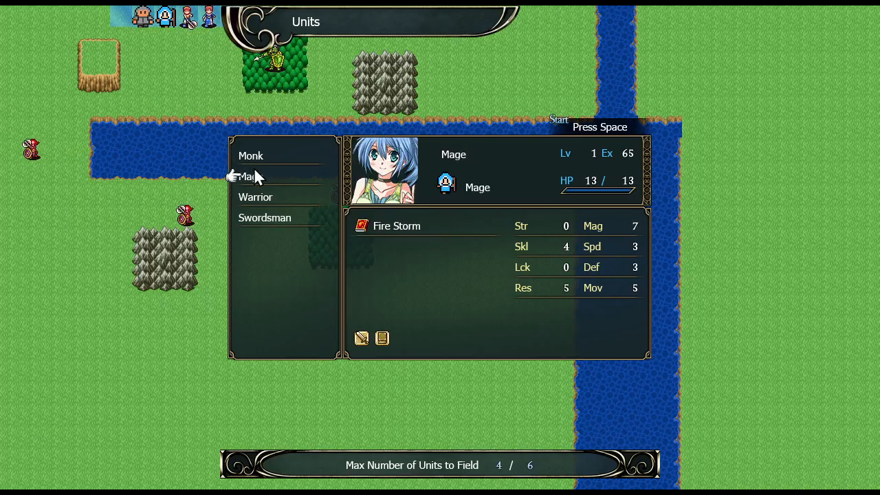
right_click(169, 27)
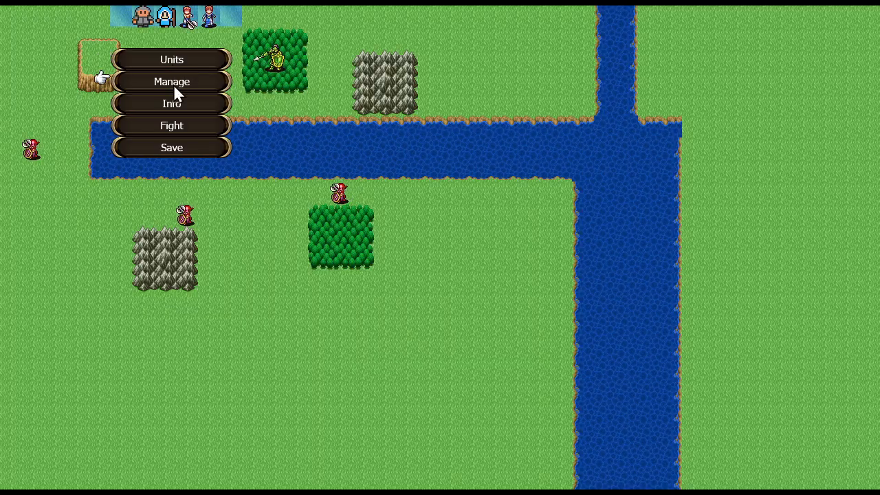
right_click(193, 29)
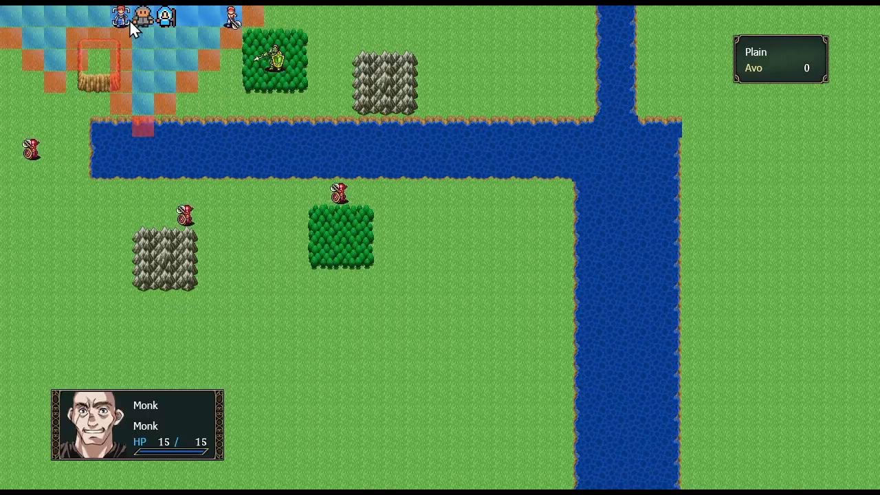
left_click(192, 23)
- Display the enemies' range on the Random II map and return to the battle preparations
left_click(222, 102)
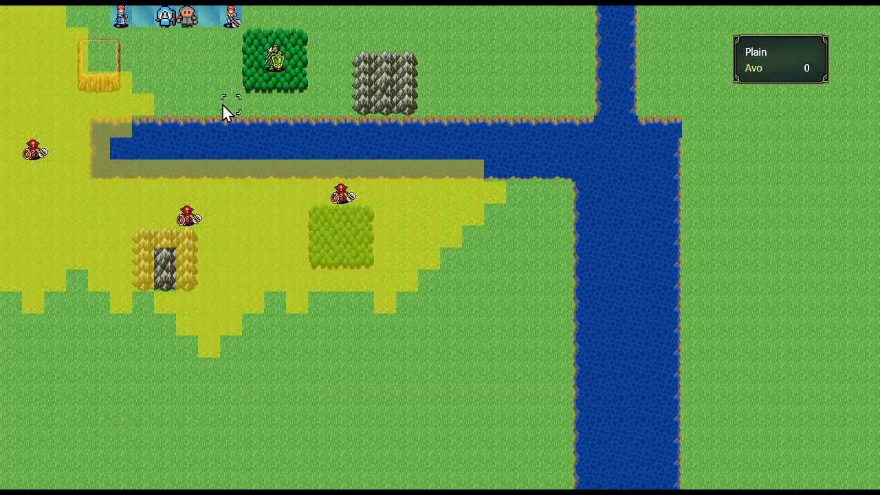
left_click(227, 185)
right_click(224, 184)
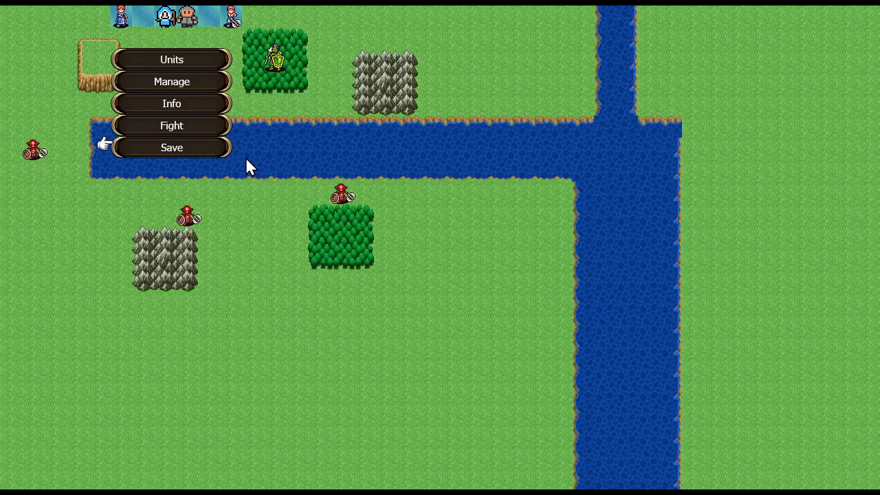
- Quit the test play
key("Escape")
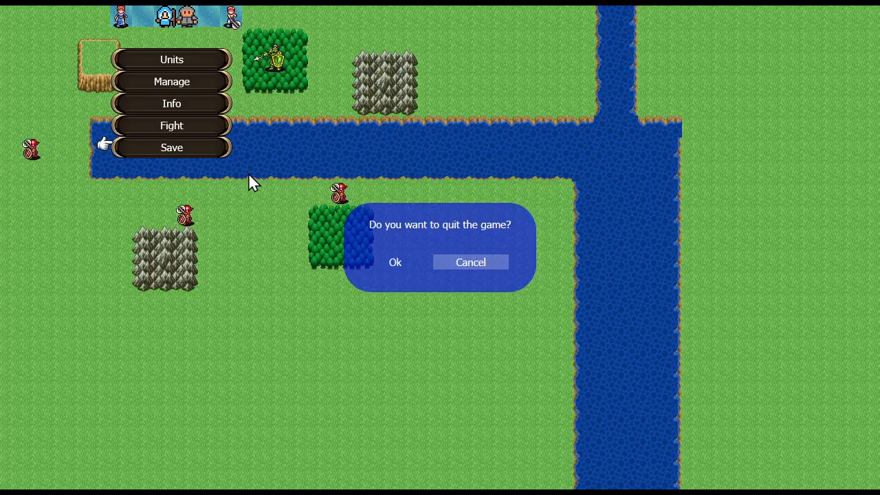